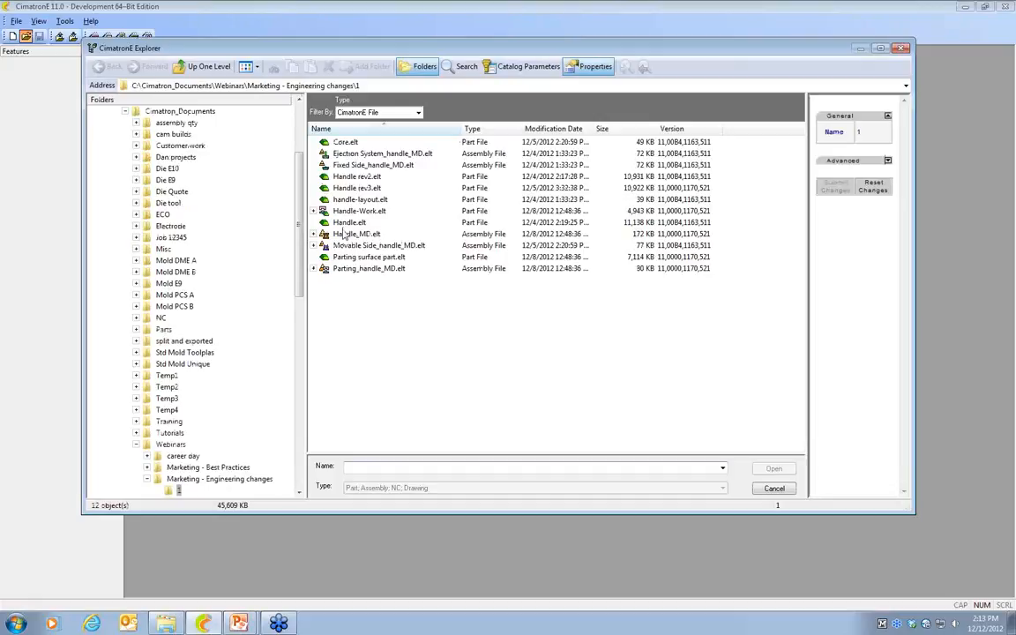
Open the Handle_MD.elt assembly and activate the Handle-Work part inside Parting_handle_MD
click(328, 234)
click(773, 468)
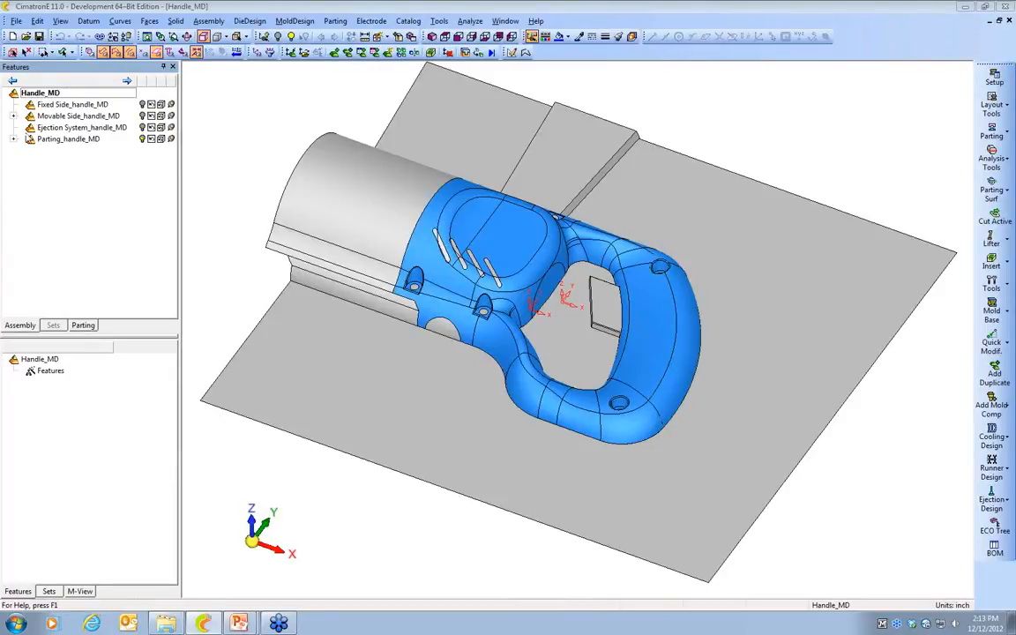
click(13, 139)
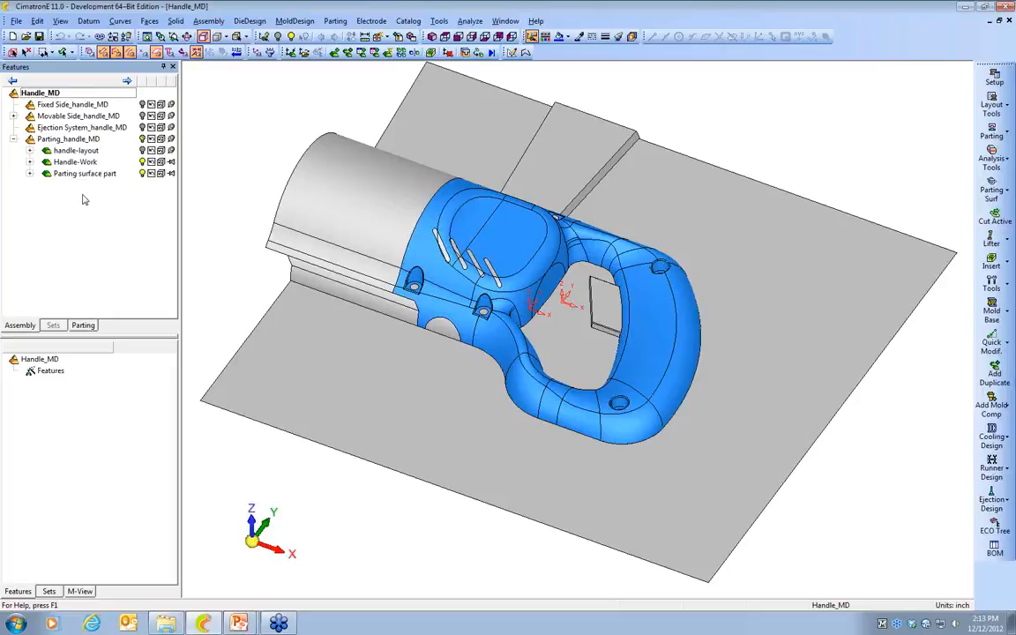
click(71, 162)
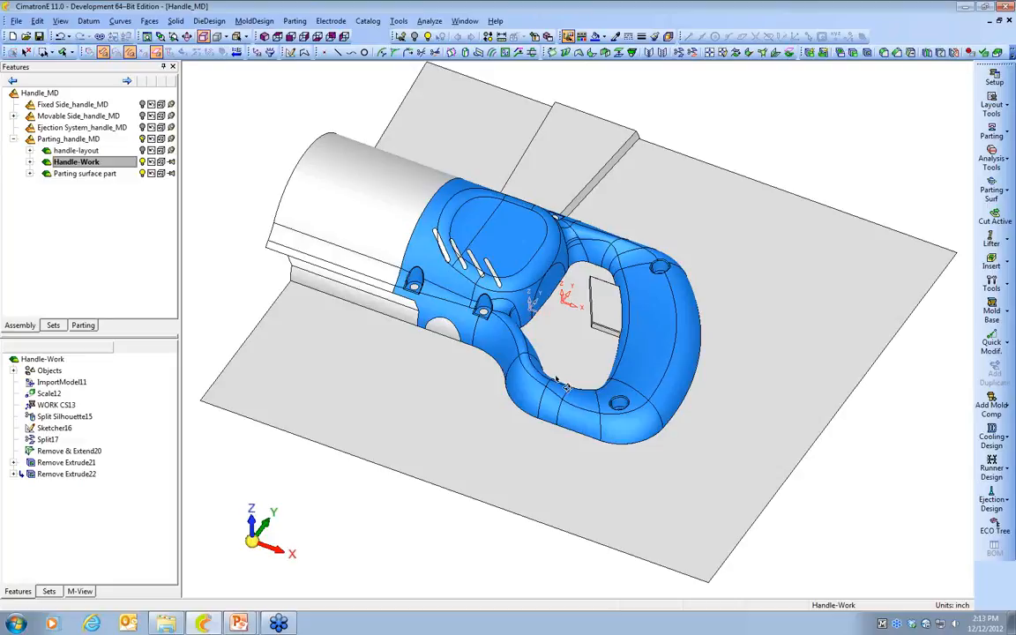
ctrl+drag(555, 377, 546, 403)
click(48, 396)
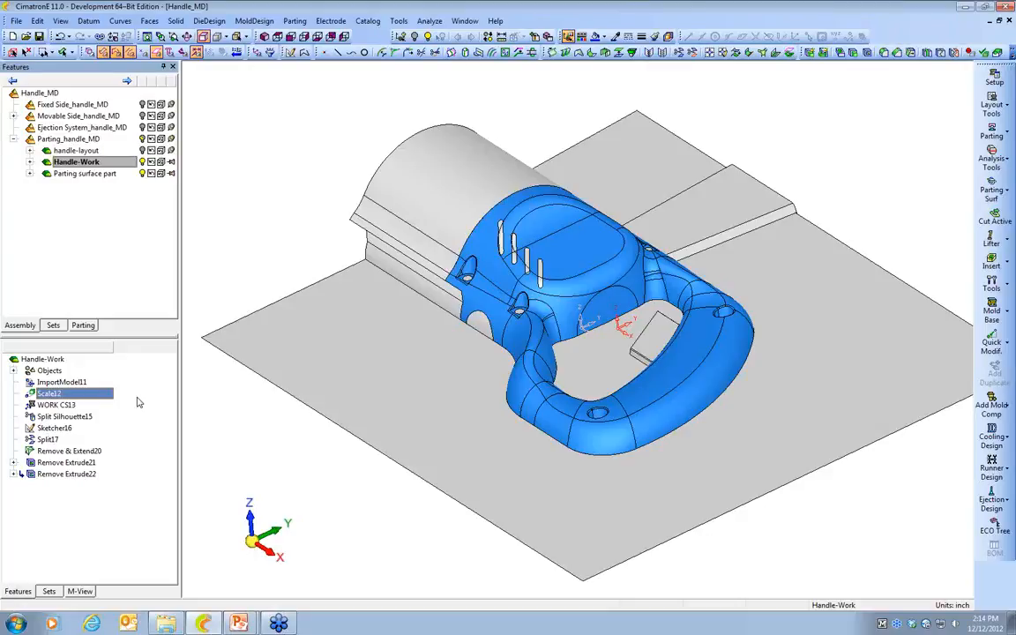
Preview the handle's parting directions moved apart with QuickSplit, inspect the separated sides, and exit the preview
click(992, 131)
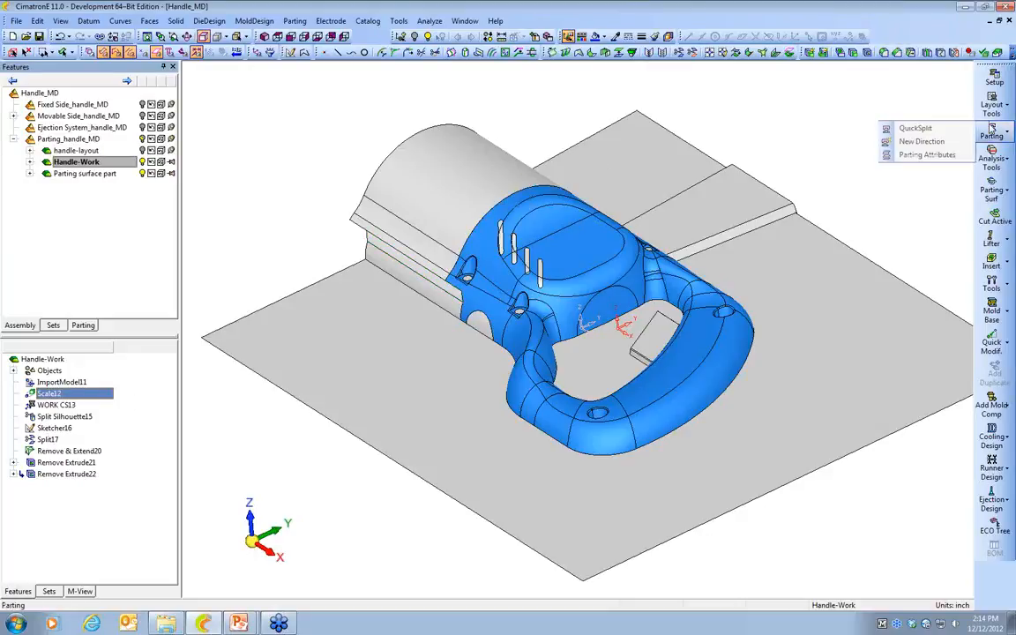
click(953, 134)
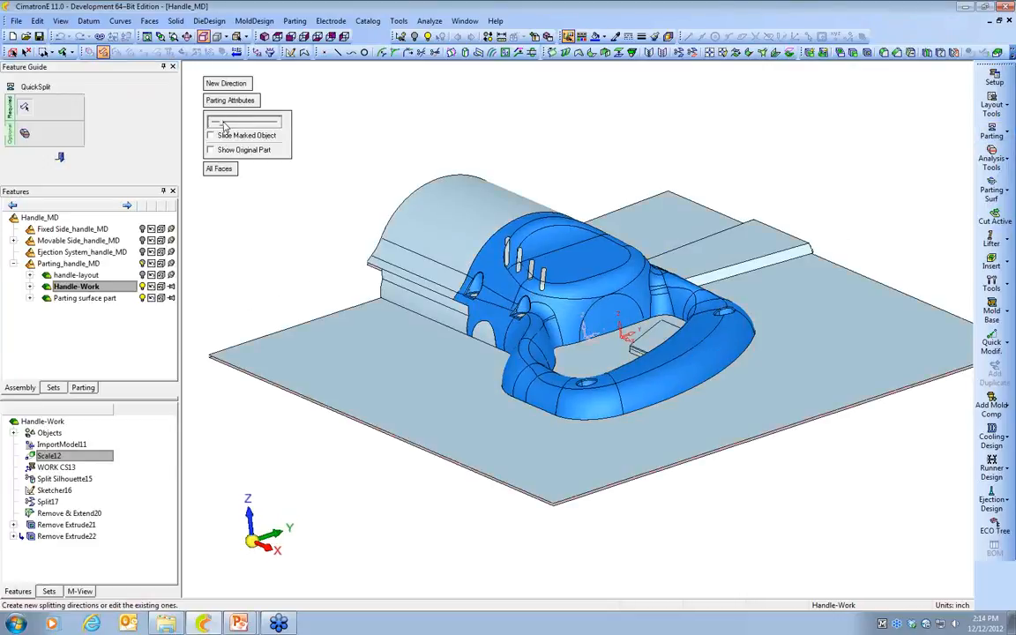
drag(236, 128, 238, 129)
middle_drag(481, 413, 442, 409)
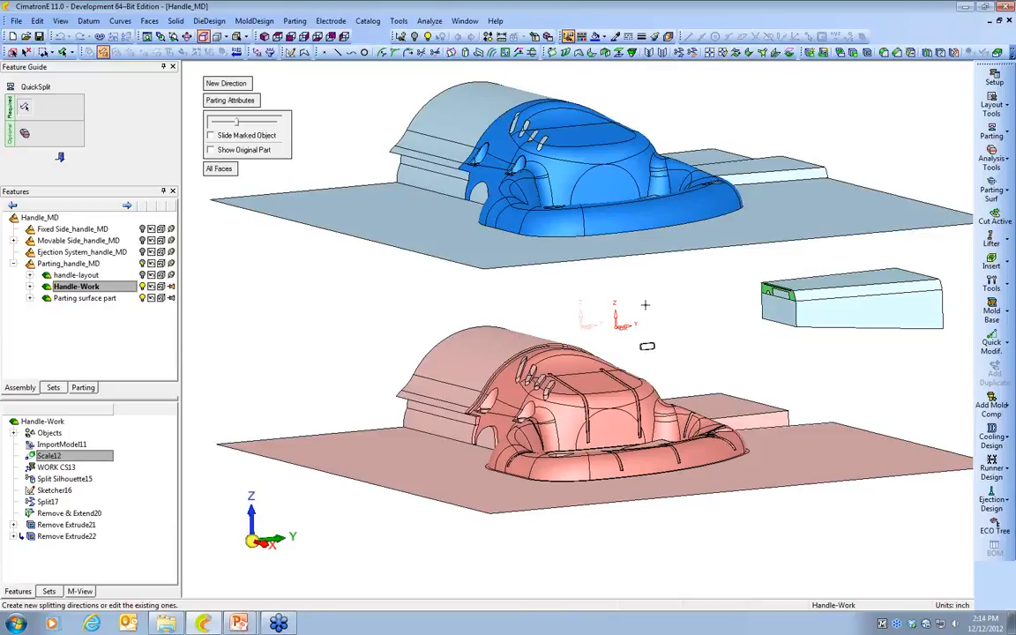
click(60, 157)
middle_drag(526, 357, 679, 317)
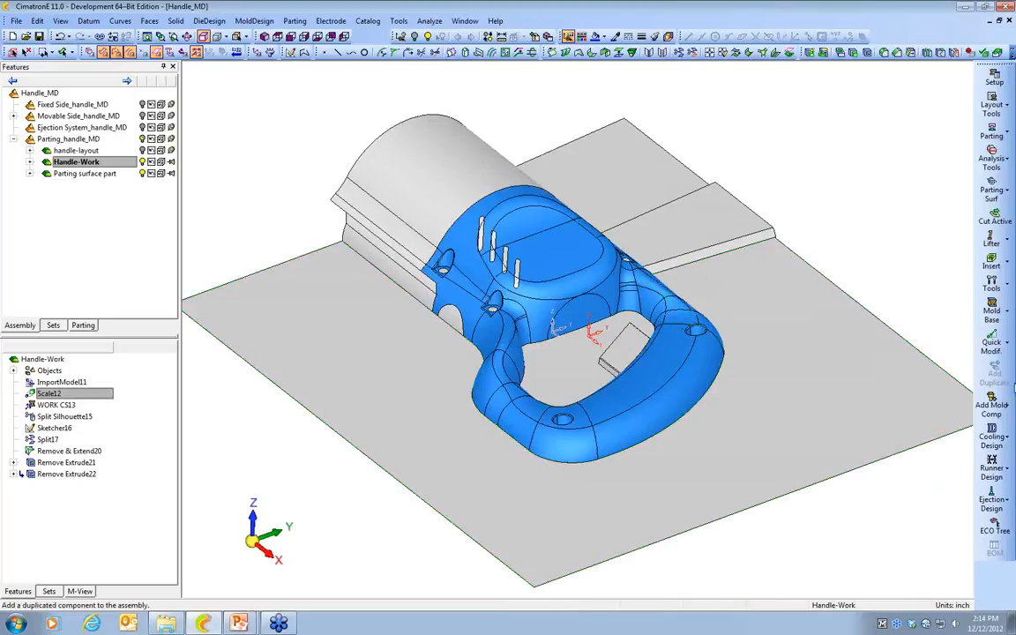
Display the ECO tree and look through the operations available for ECO#1
click(995, 527)
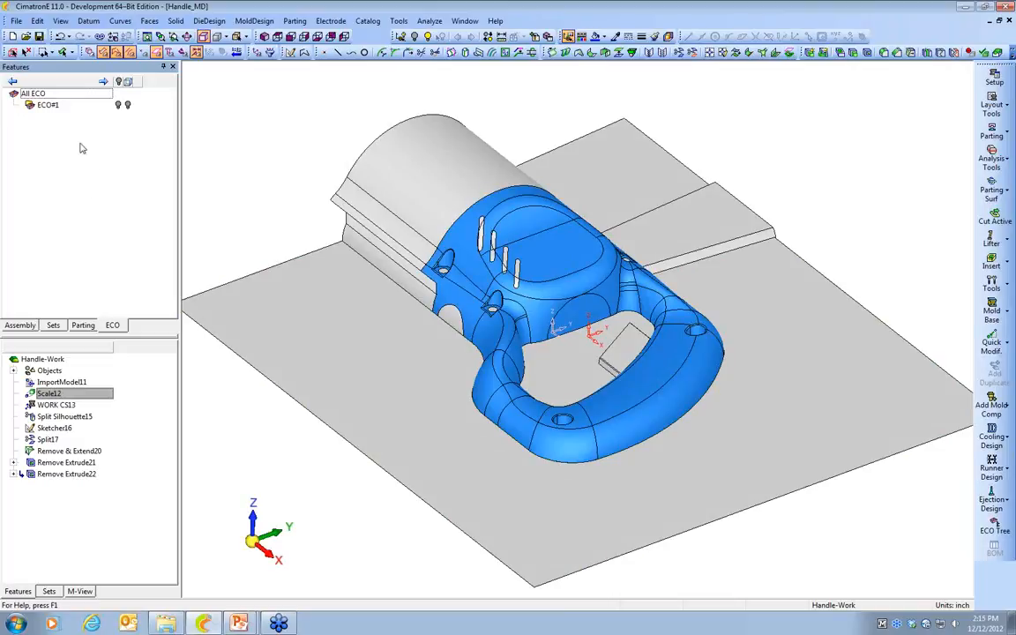
right_click(44, 105)
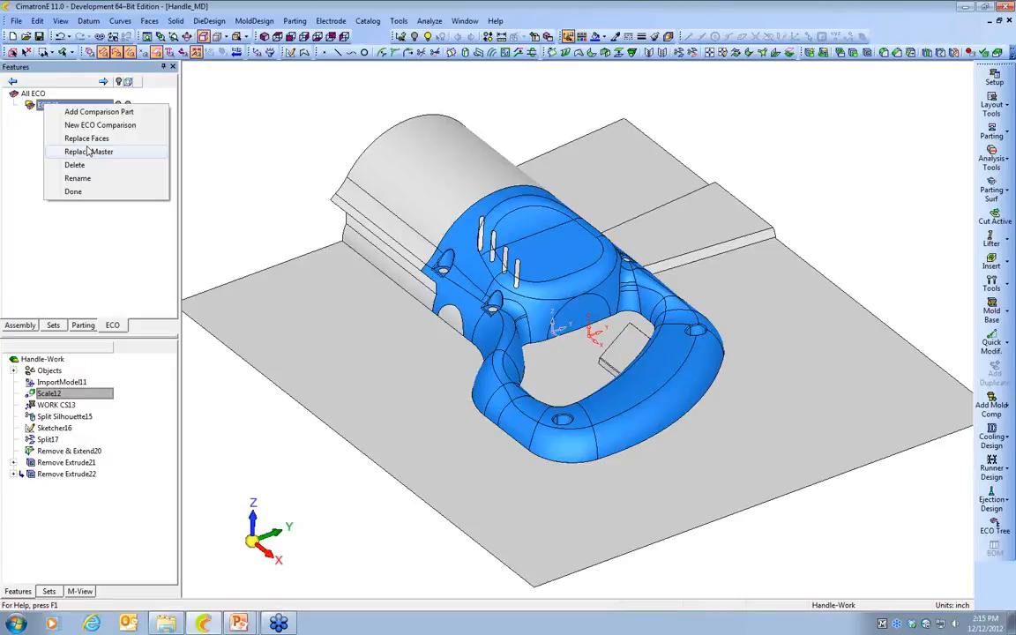
click(73, 188)
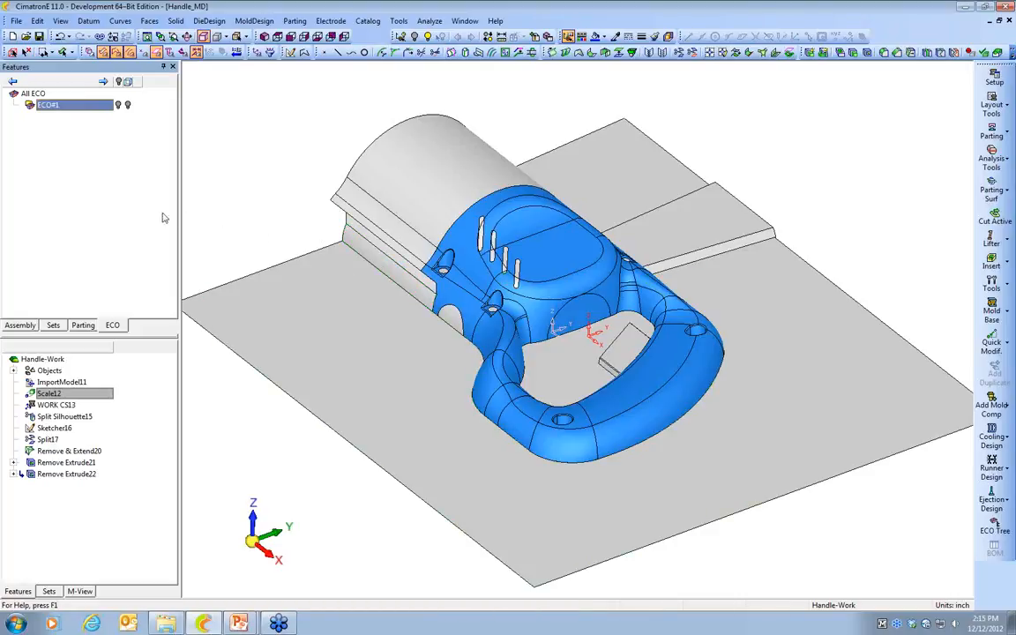
Add Handle.elt to ECO#1 as a comparison part, using Handle-Work as the reference part
right_click(67, 108)
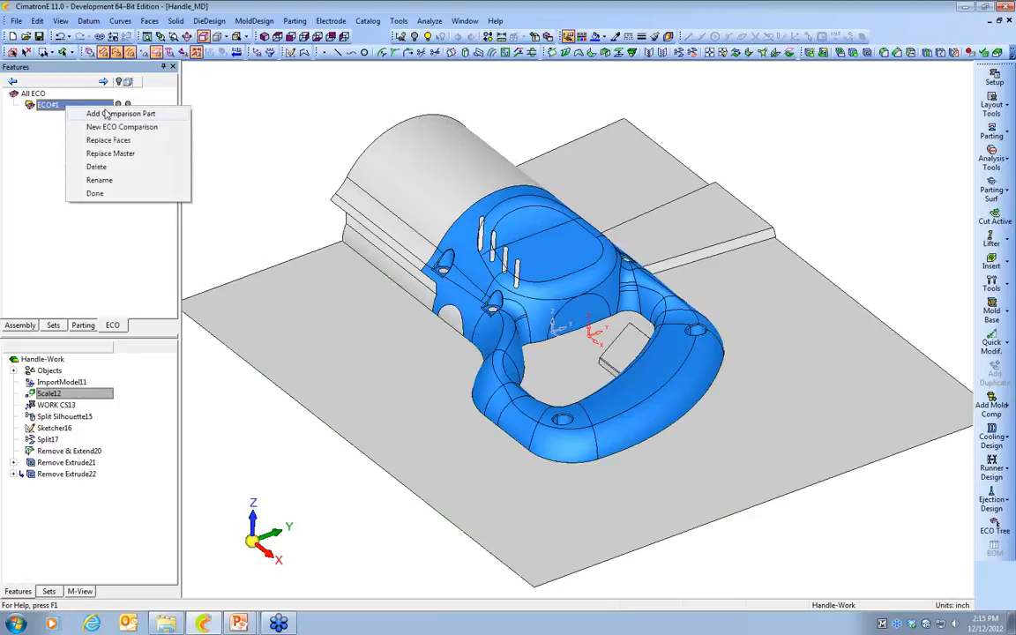
click(106, 115)
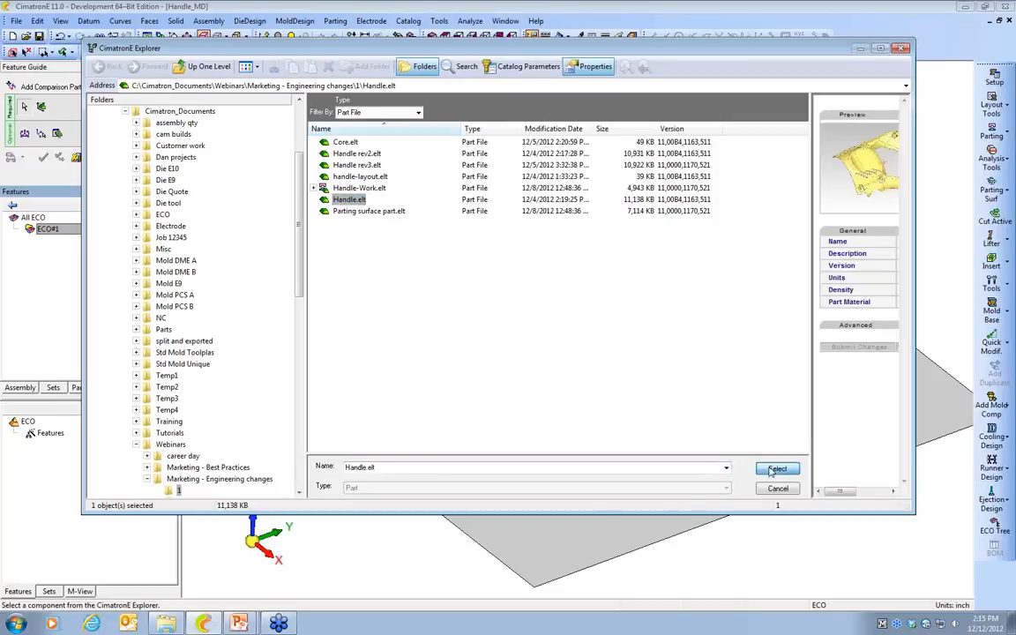
click(777, 469)
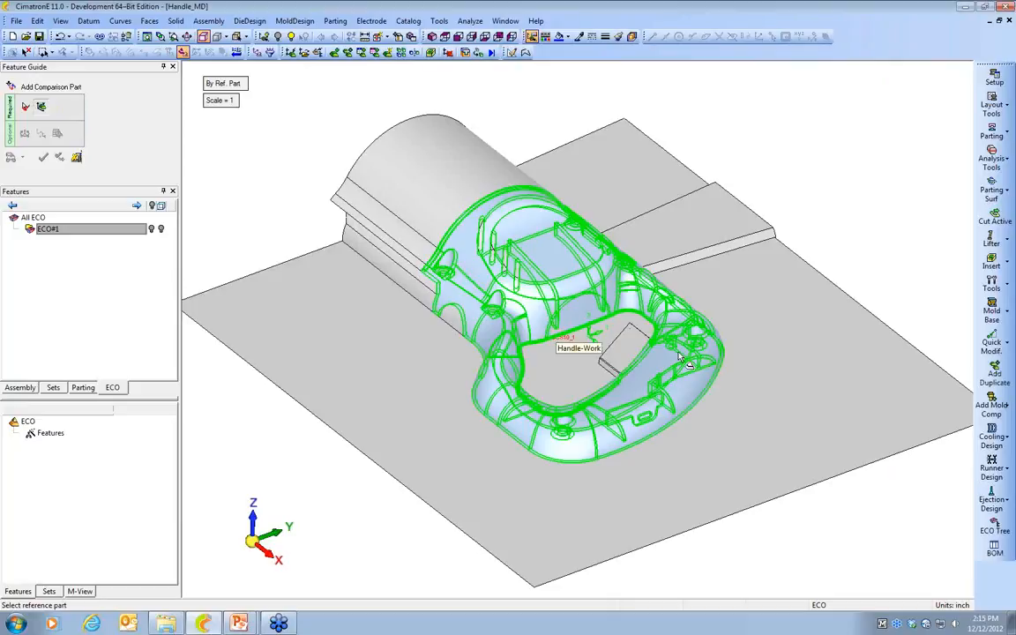
click(551, 265)
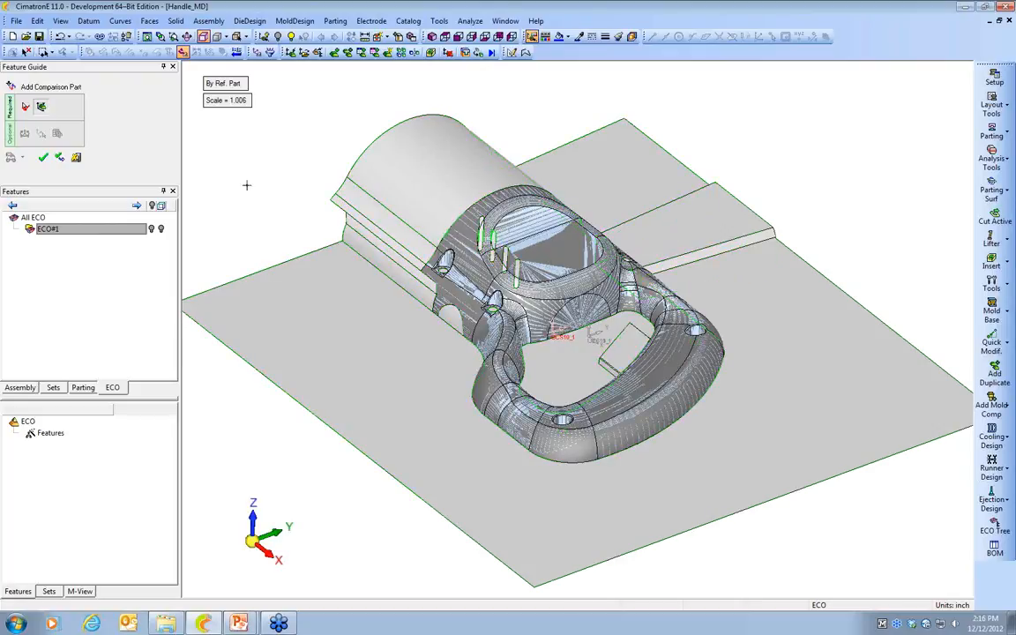
click(43, 157)
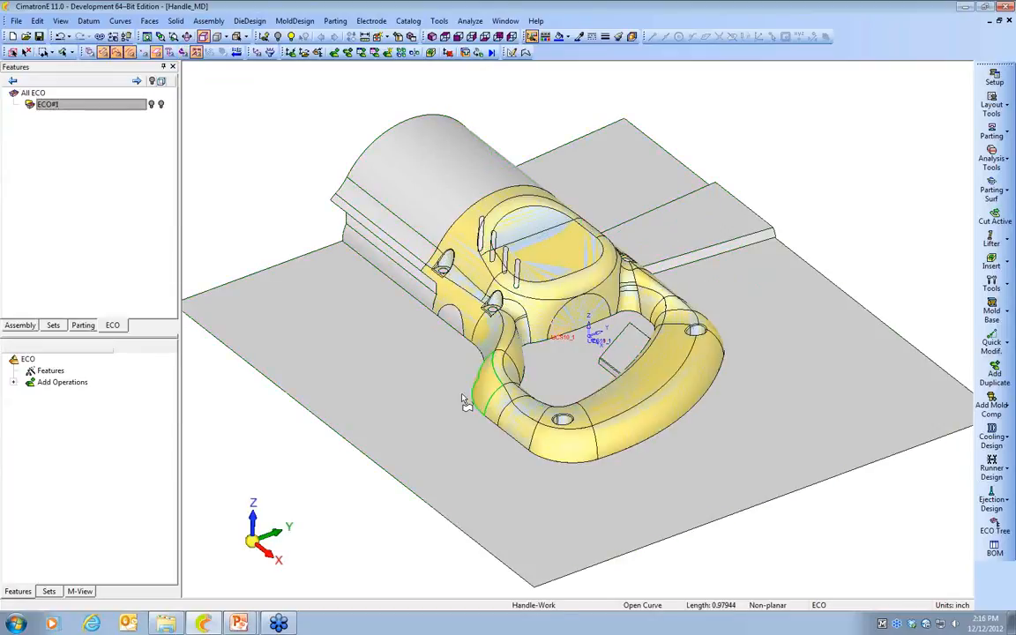
Start a new ECO comparison under ECO#1 and name it tweaks
middle_drag(414, 397, 467, 131)
key(ctrl+i)
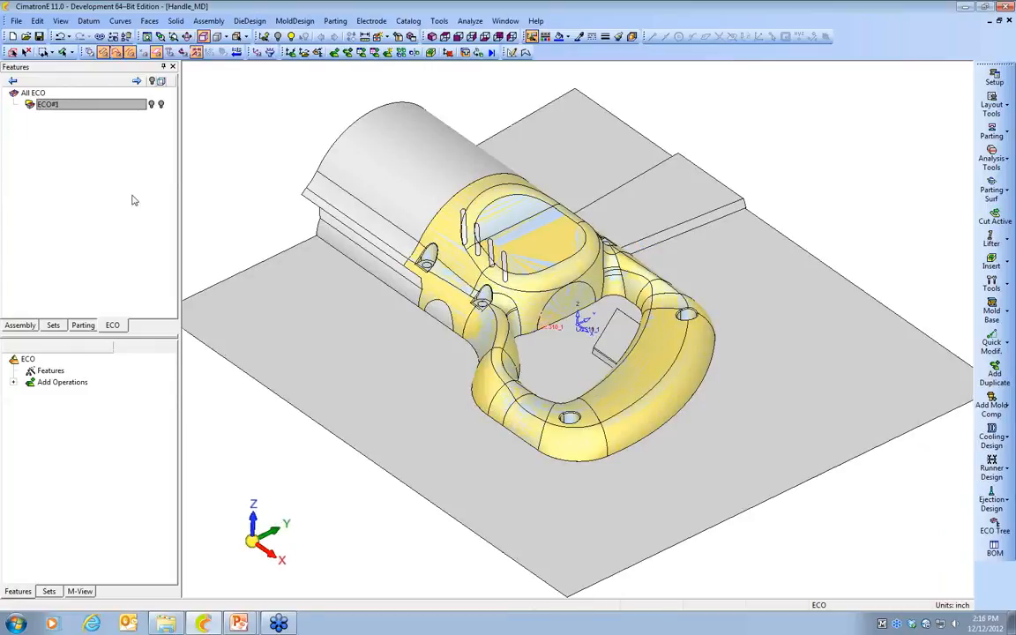
right_click(72, 105)
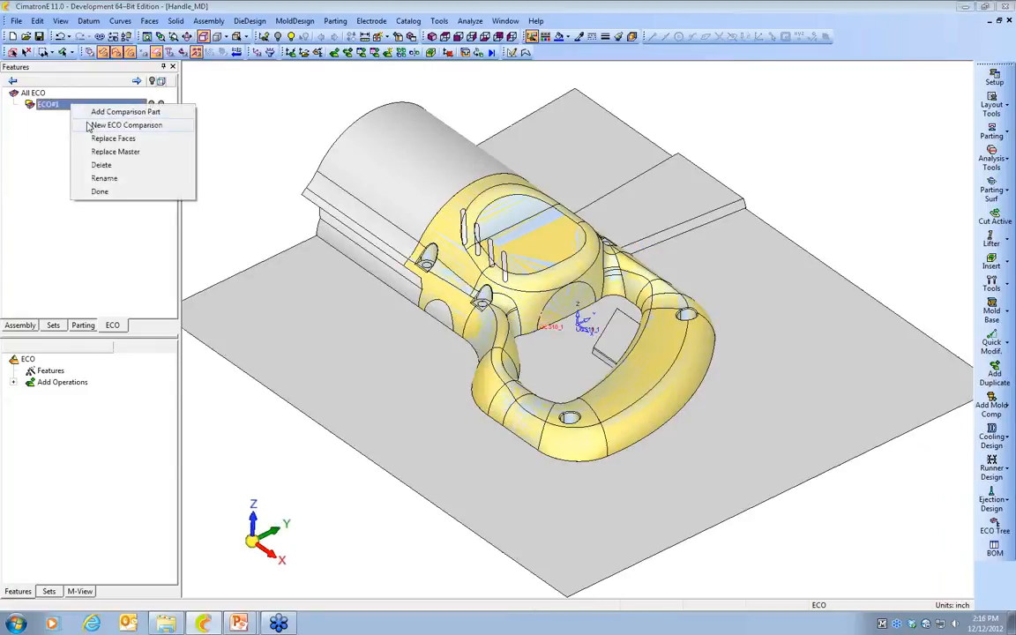
click(88, 125)
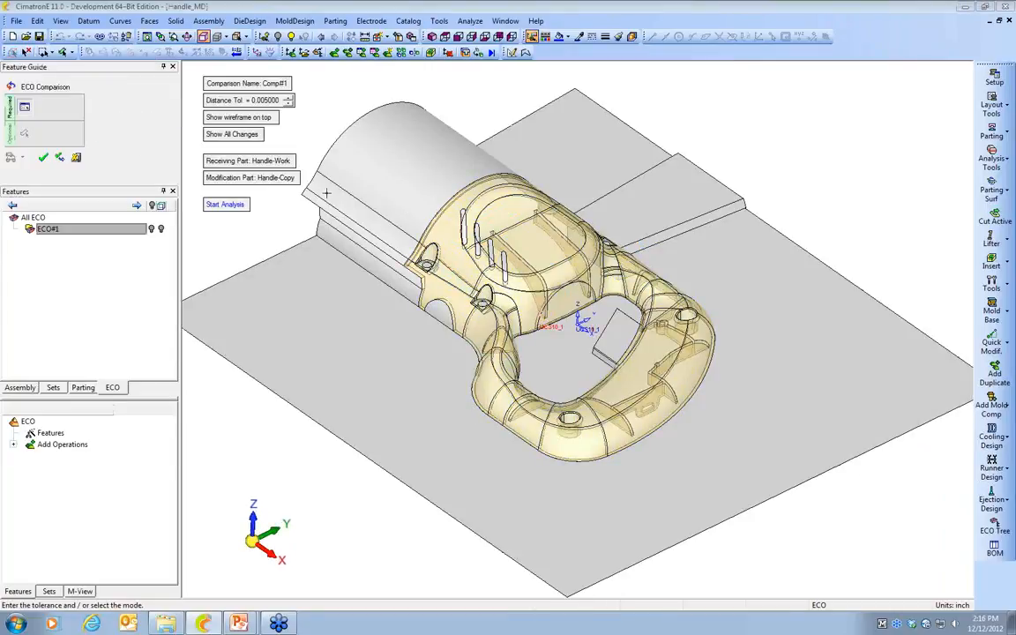
click(266, 86)
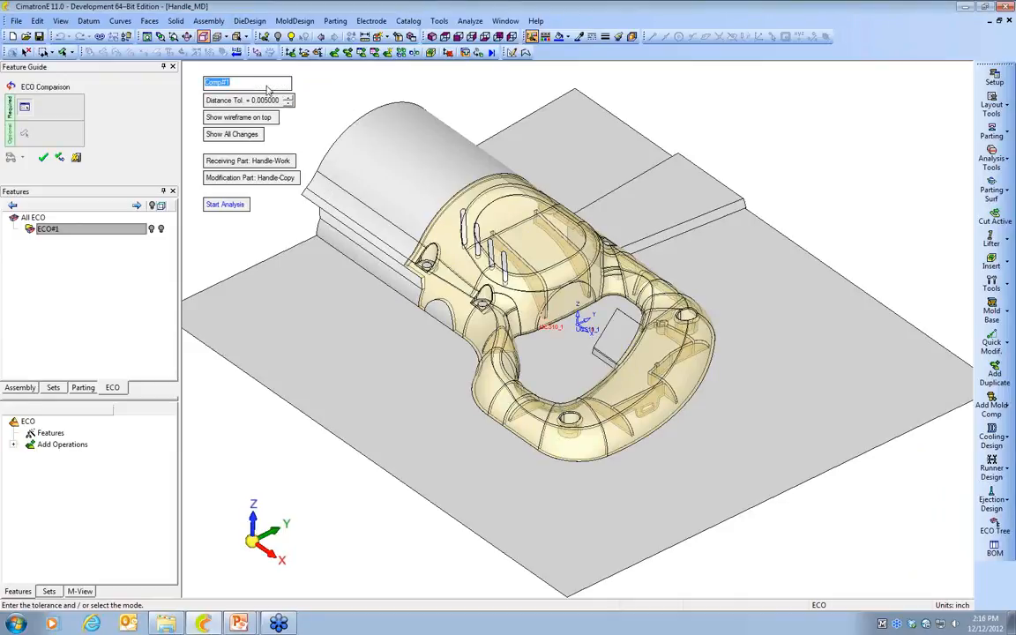
text(tweaks)
Set the comparison's distance tolerance to 0.001 inch and run the analysis
click(263, 101)
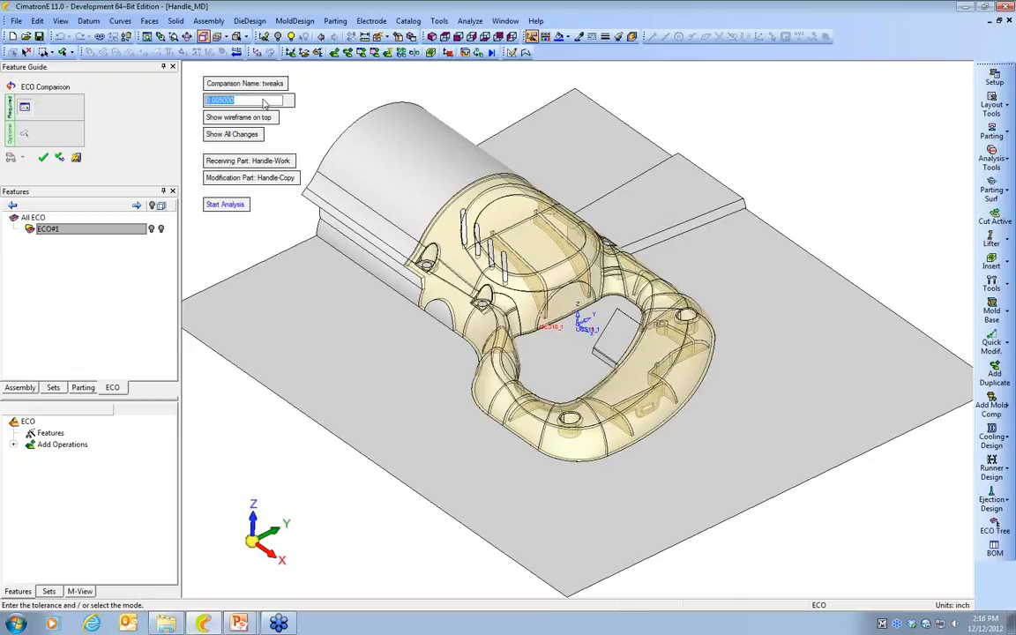
key(BackSpace)
text(.001)
key(Return)
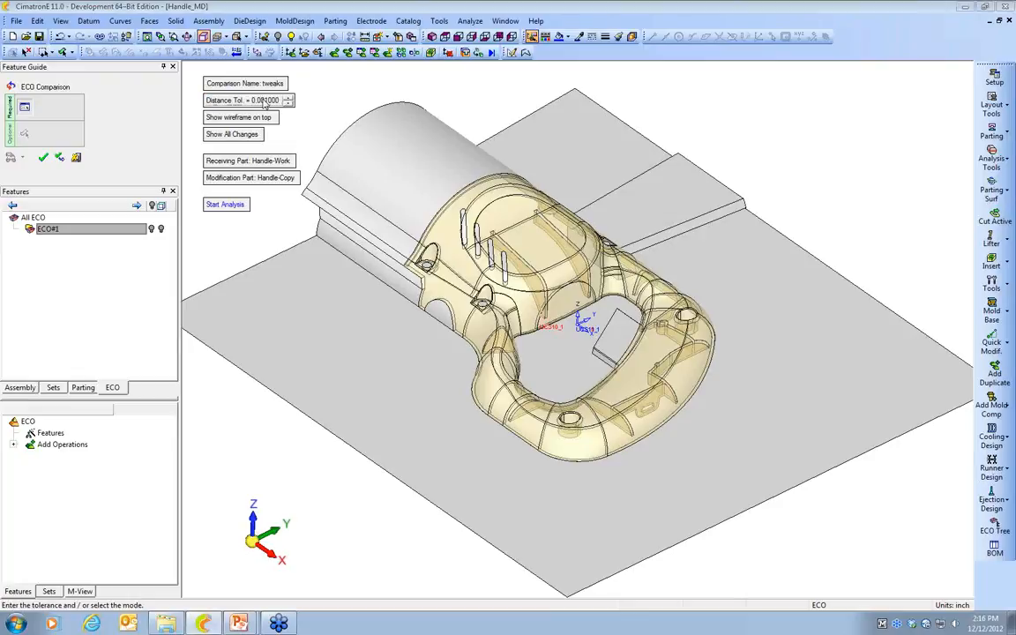
click(228, 206)
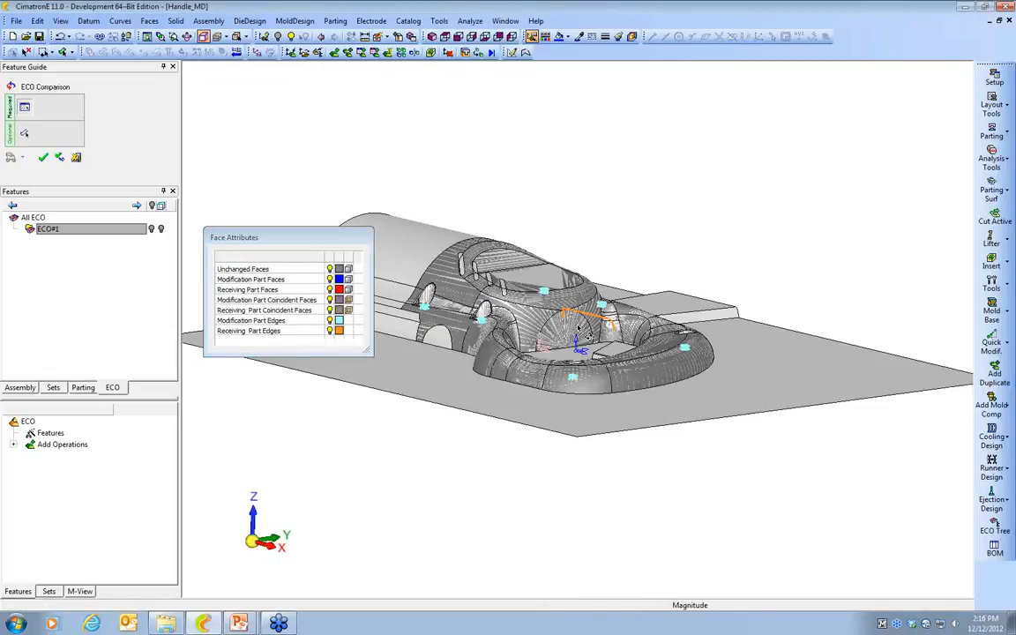
Examine the colour-coded comparison of the handle from several angles, including the side face beside the parting step and the screw holes
ctrl+drag(579, 327, 573, 392)
ctrl+middle_drag(574, 392, 602, 425)
ctrl+right_drag(602, 424, 570, 387)
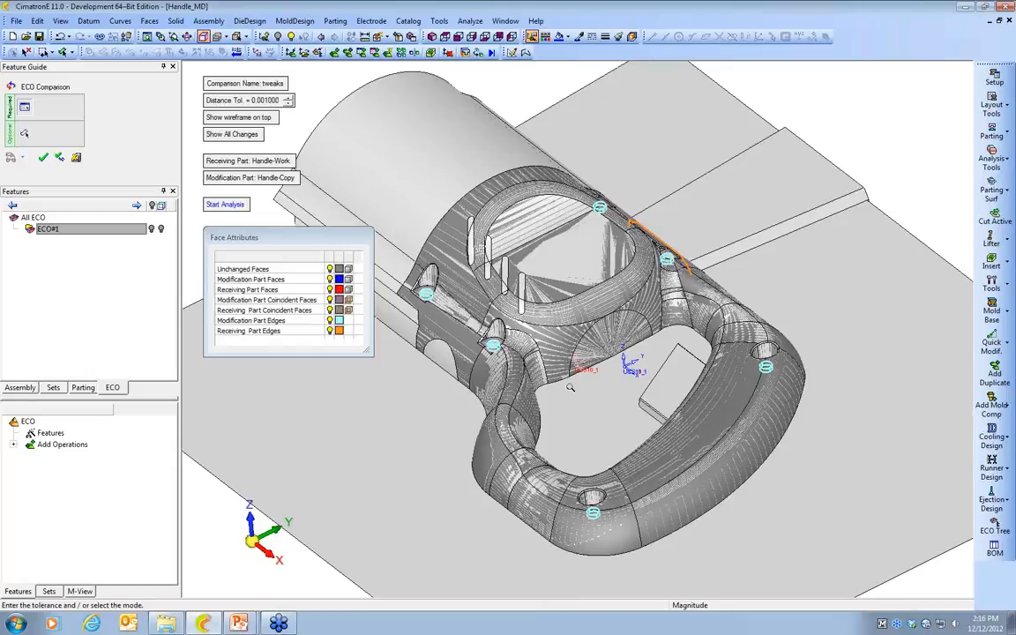
ctrl+drag(610, 335, 582, 339)
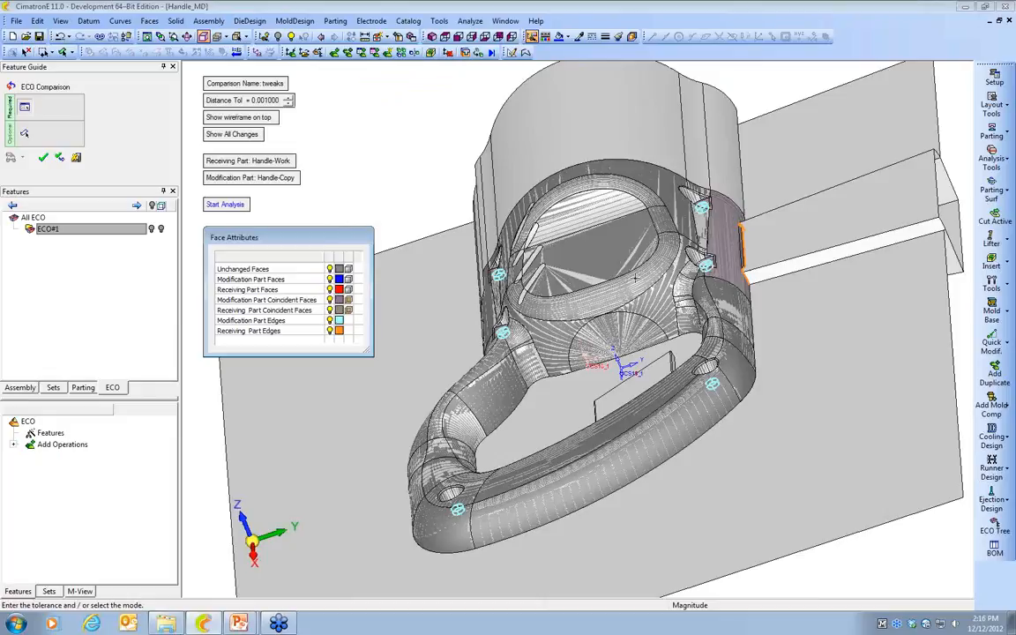
key(ctrl)
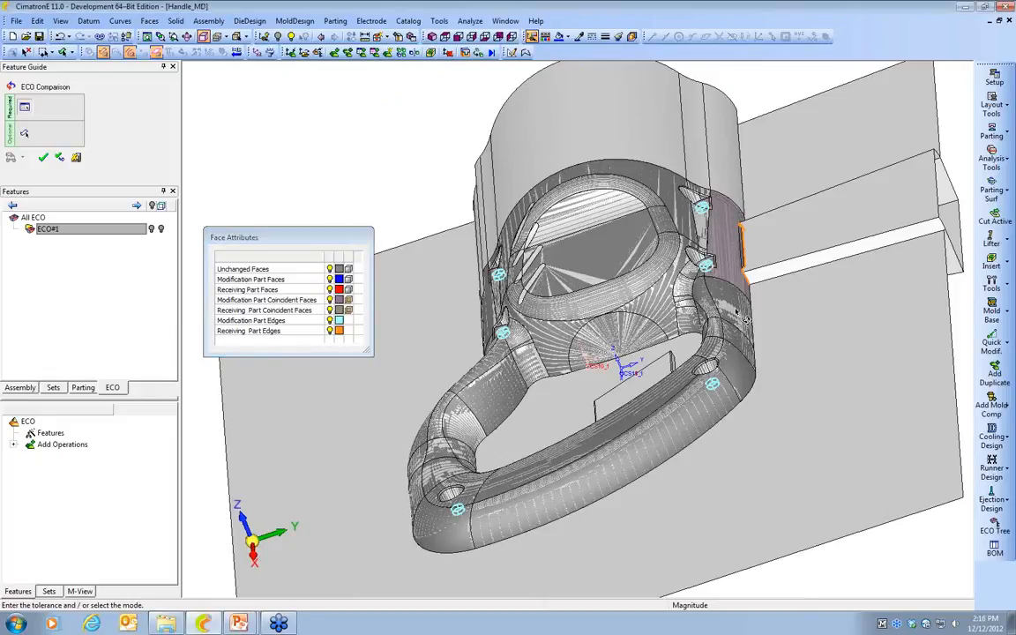
ctrl+drag(745, 318, 718, 340)
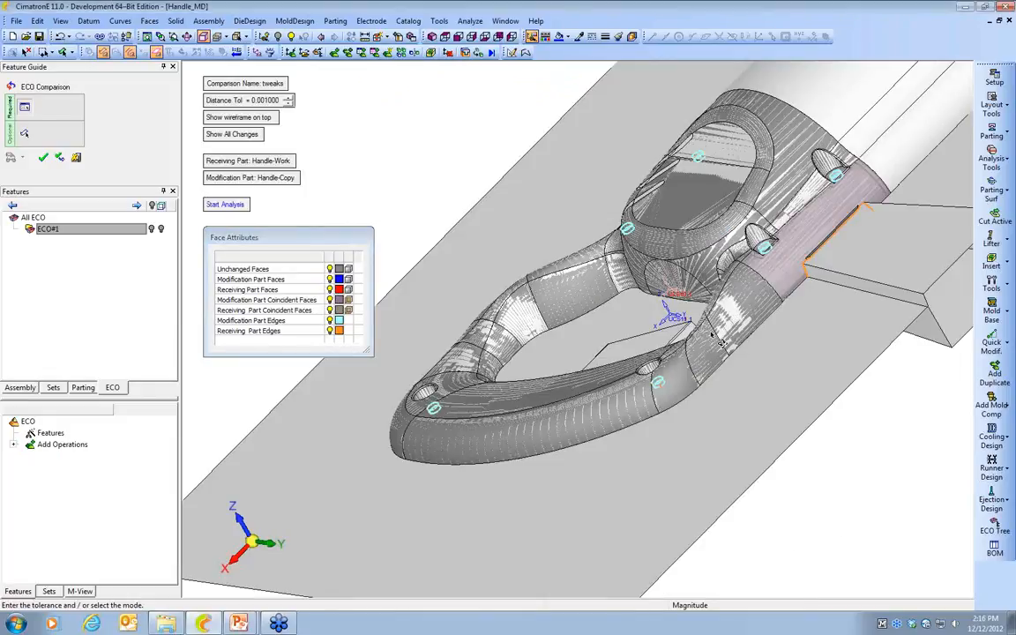
ctrl+middle_drag(782, 344, 643, 387)
scroll(641, 387, up, 2)
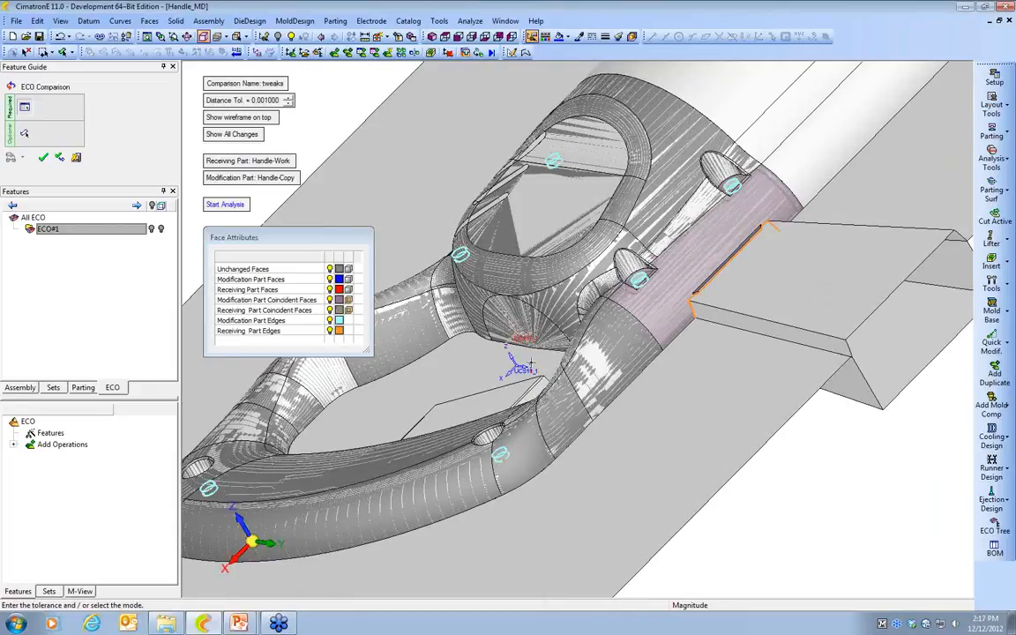
ctrl+drag(528, 363, 551, 417)
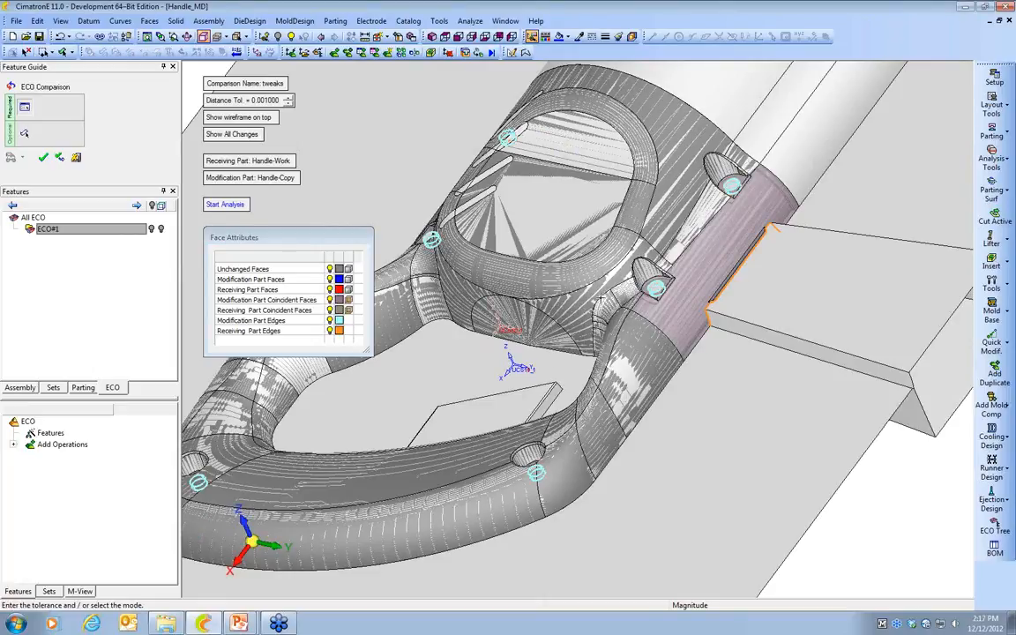
ctrl+drag(601, 300, 589, 352)
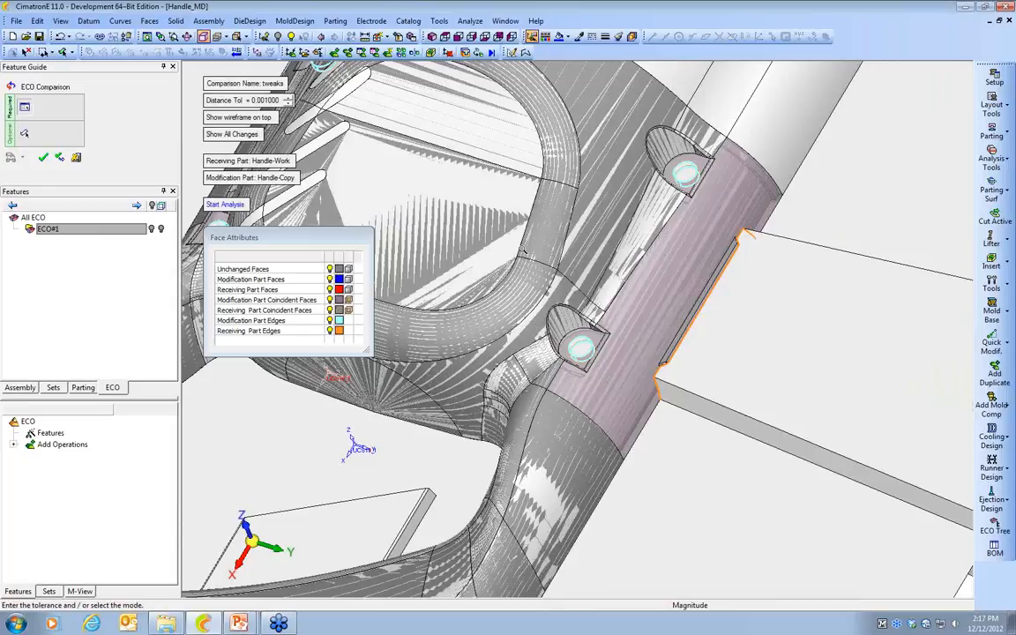
Hide the unchanged faces in the comparison and inspect the remaining faces and edges around the handle's screw holes
scroll(697, 262, down, 5)
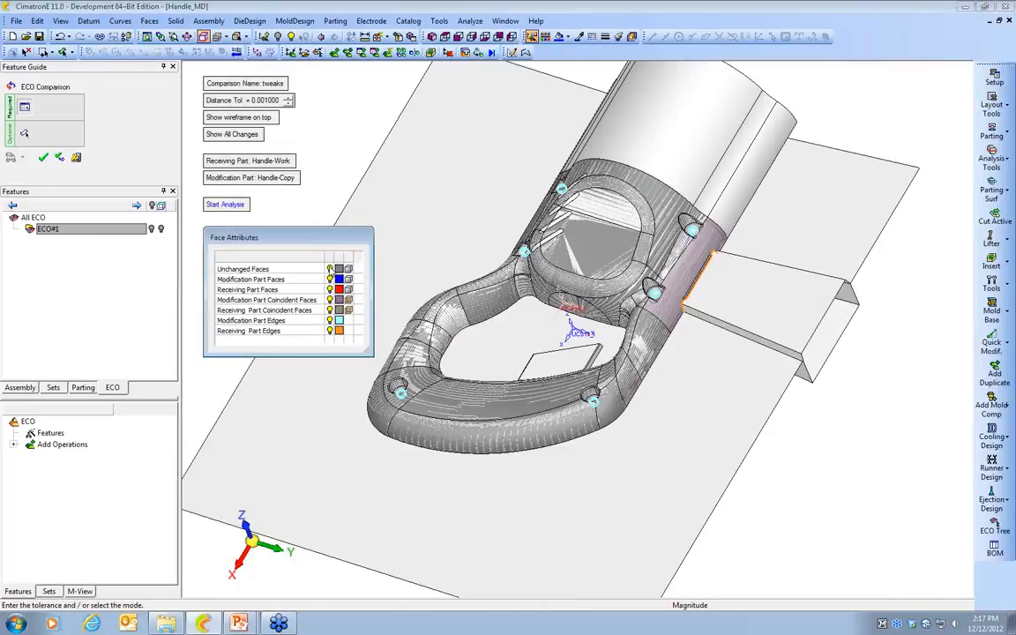
click(330, 269)
ctrl+drag(480, 383, 608, 361)
scroll(486, 356, up, 2)
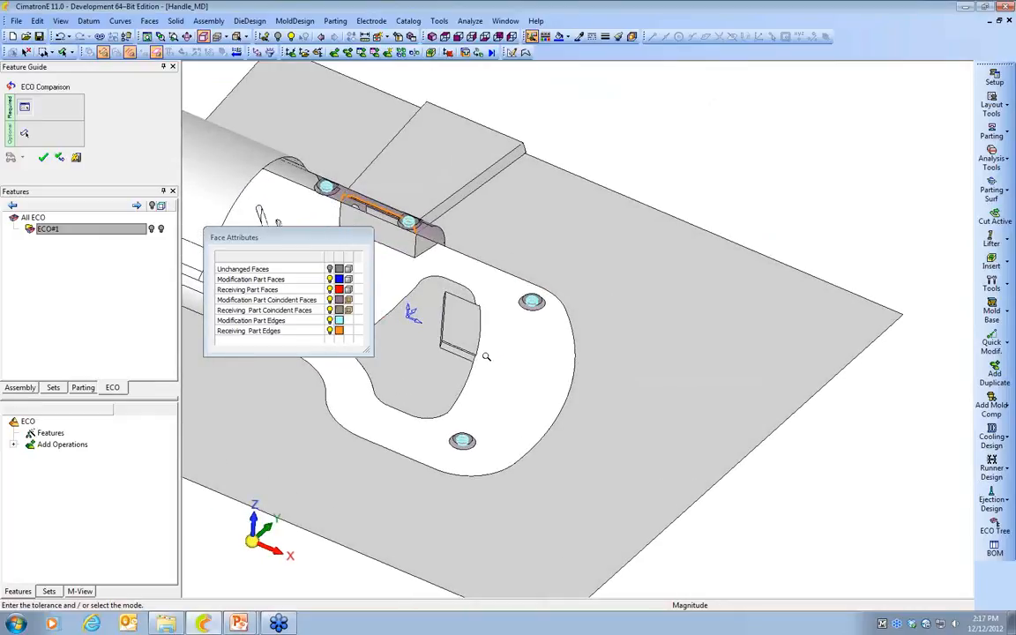
scroll(555, 340, up, 5)
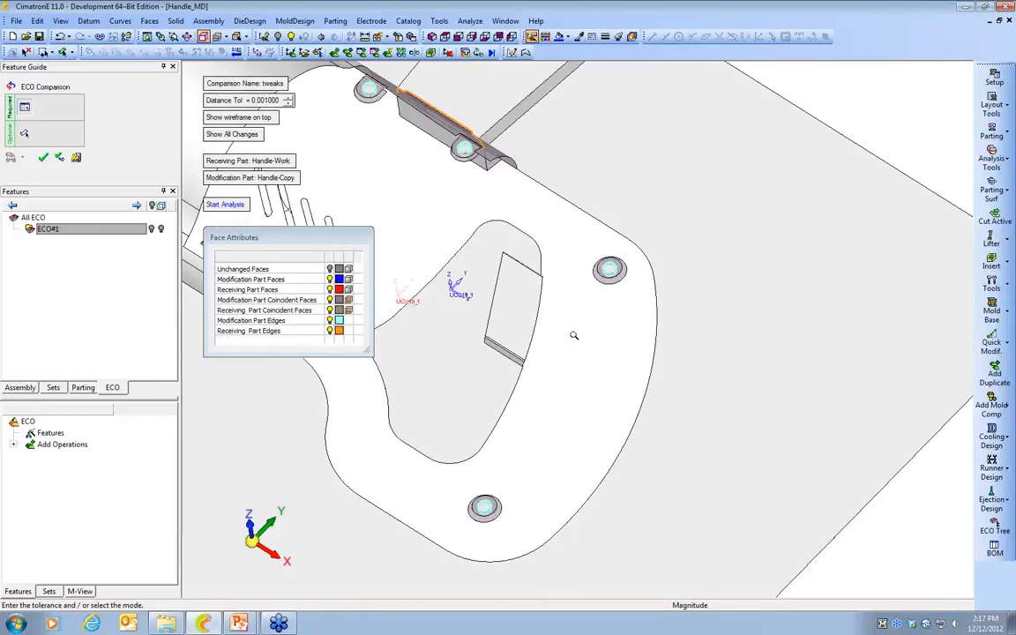
scroll(596, 327, up, 4)
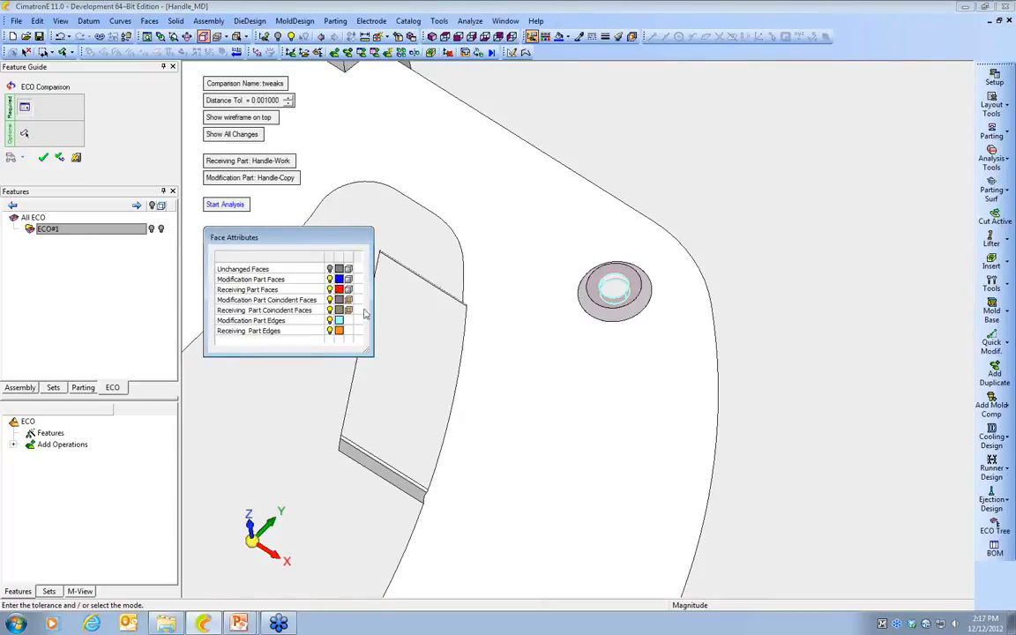
scroll(442, 320, down, 6)
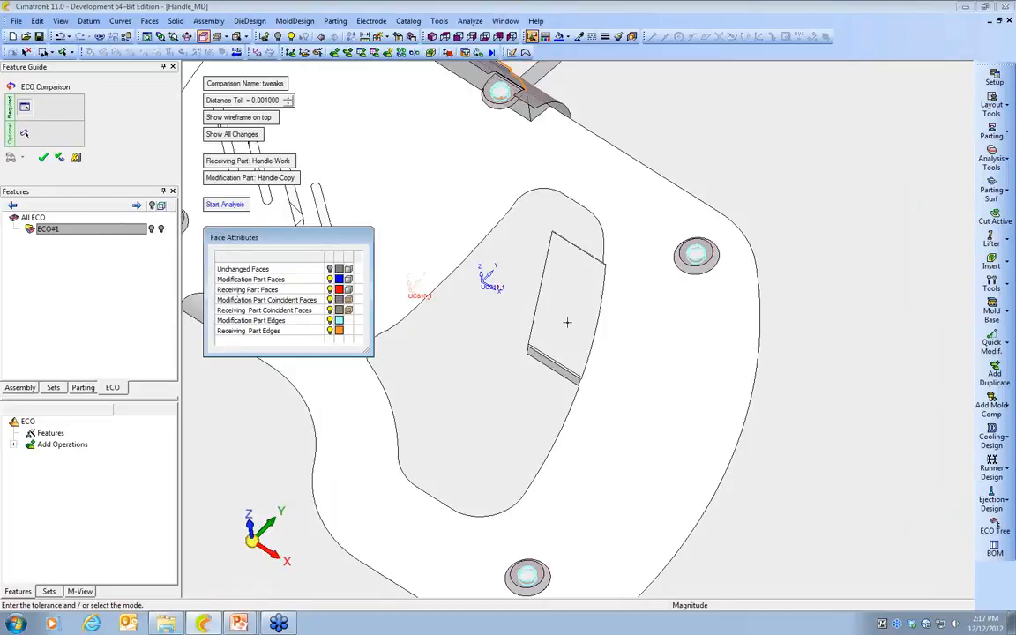
Show the unchanged faces again in the tweaks comparison and accept it
scroll(562, 309, down, 1)
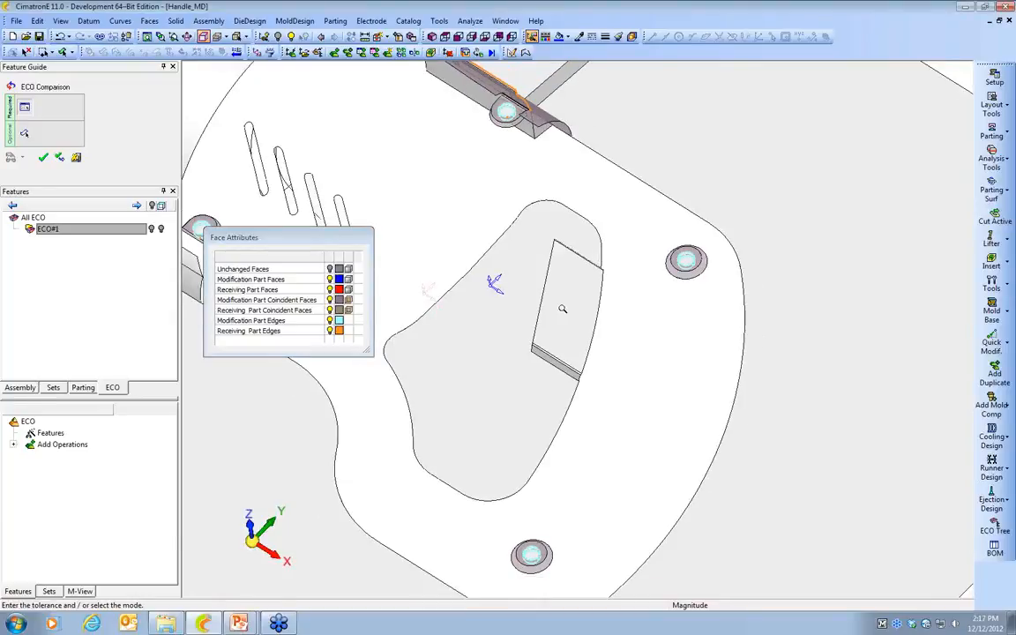
ctrl+right_drag(563, 309, 576, 364)
ctrl+drag(576, 365, 578, 348)
ctrl+middle_drag(577, 348, 680, 347)
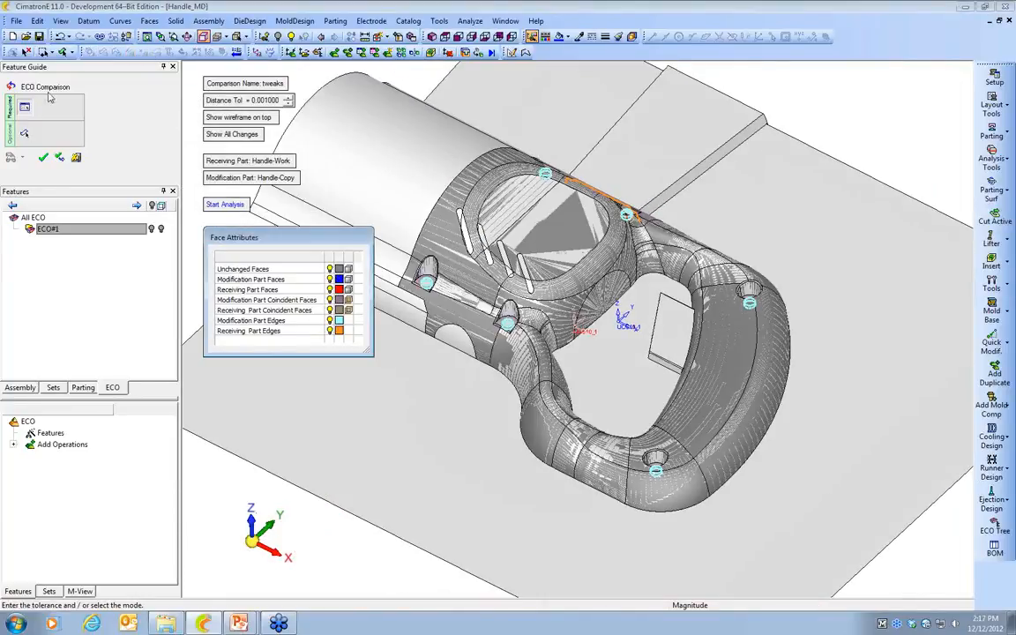
click(41, 159)
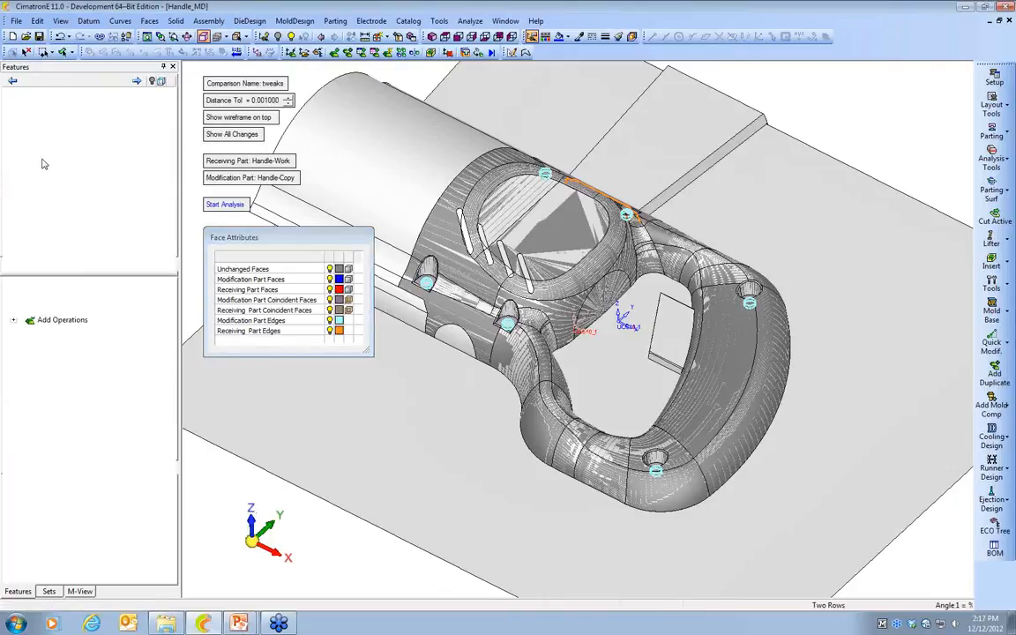
Expand ECO#1 and turn on the display of the tweaks comparison's marked changes on the handle
click(14, 105)
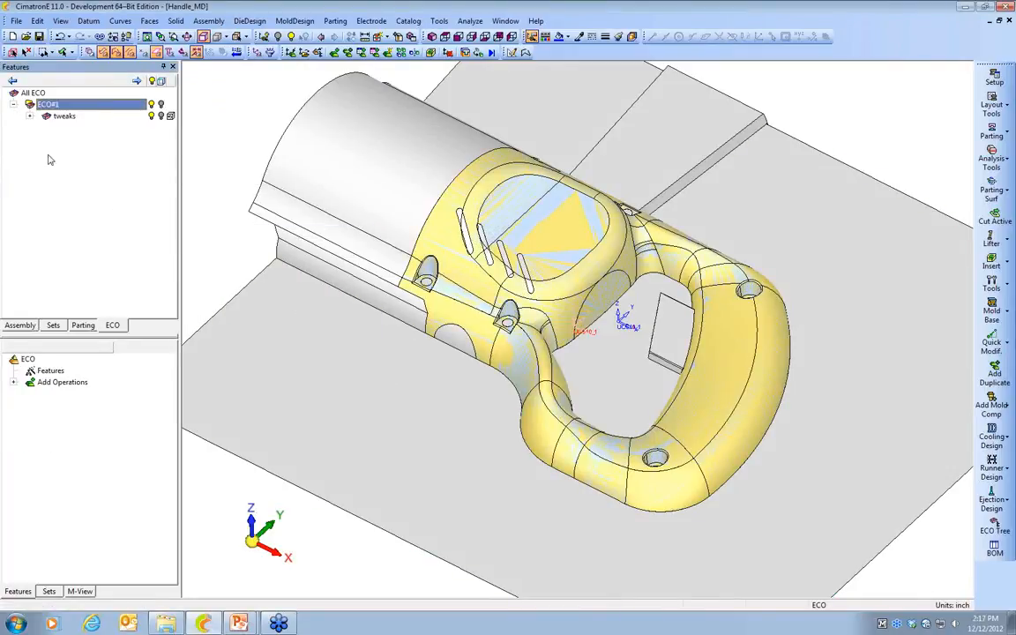
click(136, 114)
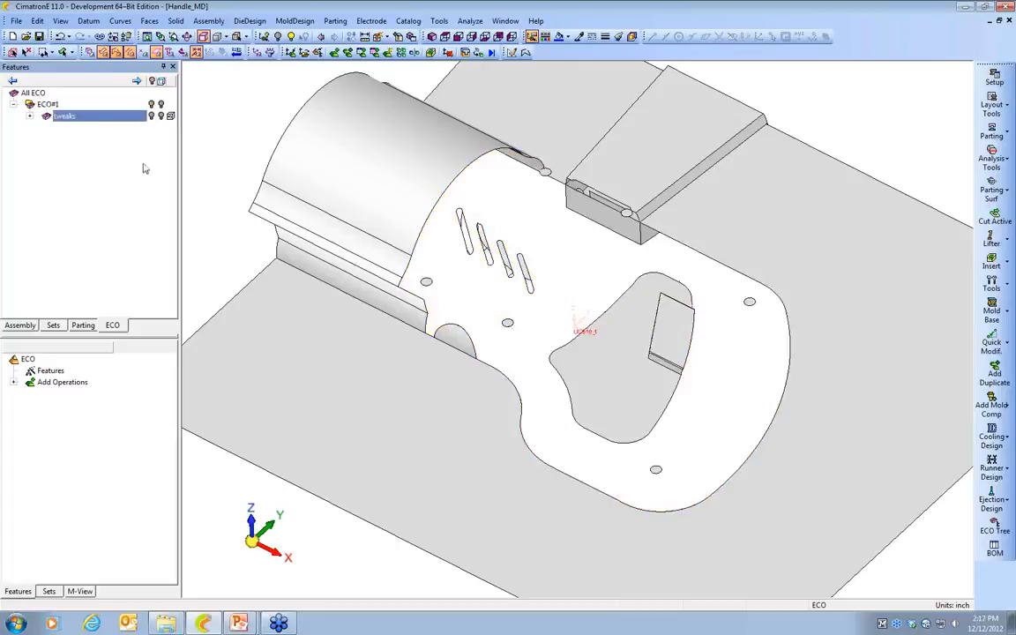
click(151, 116)
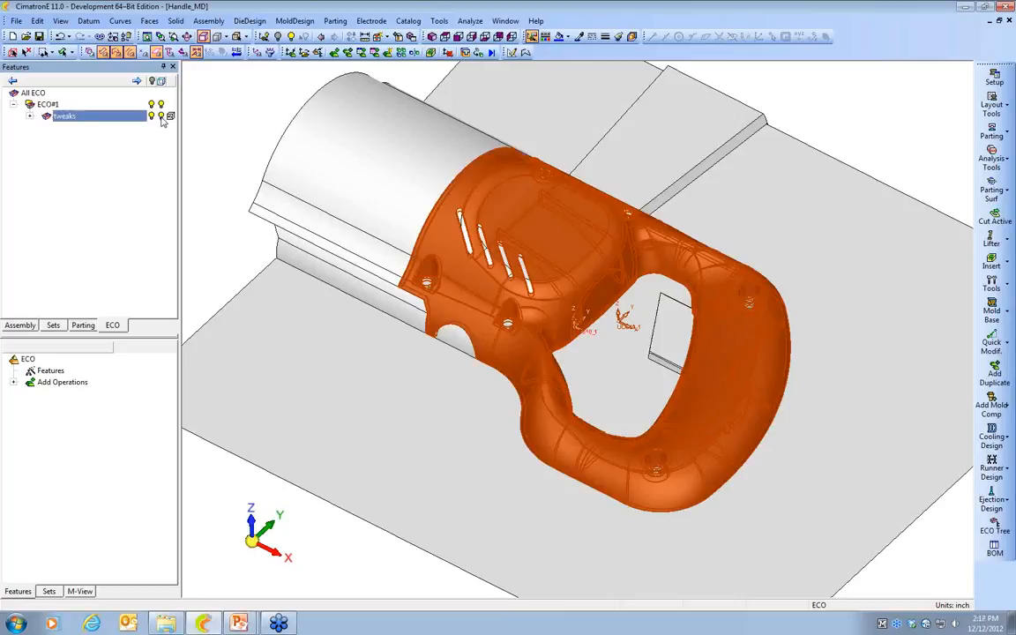
Examine the marked changes around the handle's screw holes and side face, and review the parts in the Handle_MD assembly tree
ctrl+drag(379, 238, 306, 266)
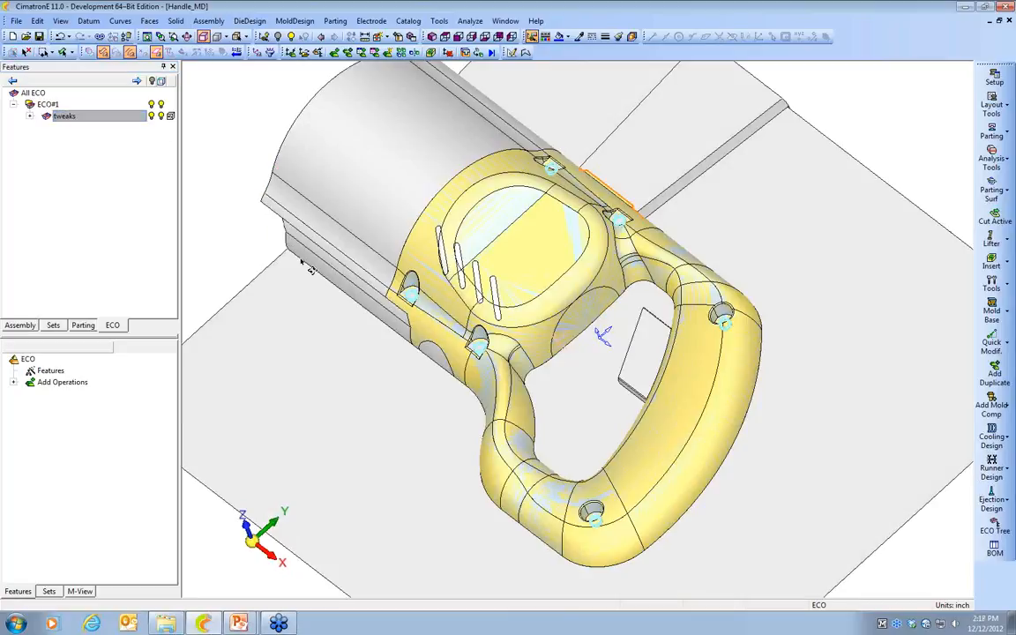
ctrl+right_drag(370, 351, 319, 240)
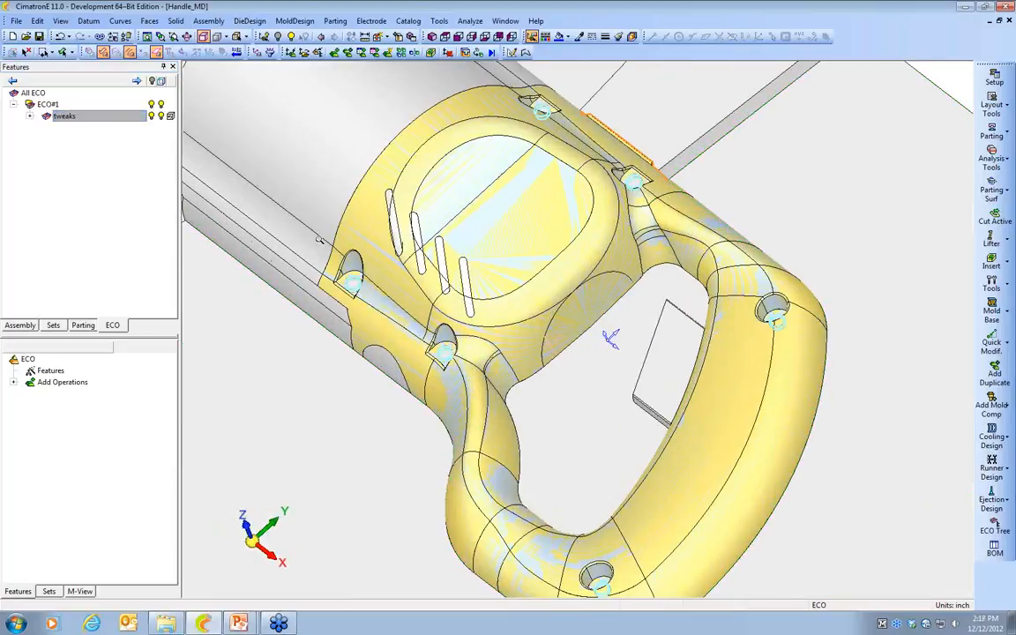
ctrl+drag(320, 240, 447, 239)
ctrl+right_drag(447, 239, 440, 289)
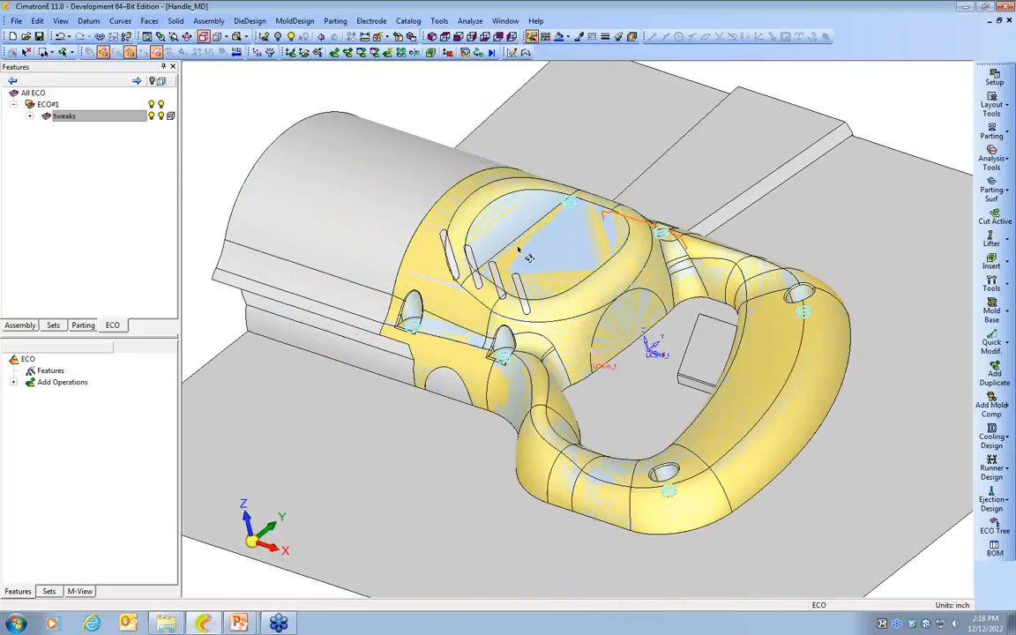
ctrl+drag(517, 248, 522, 273)
ctrl+right_drag(522, 273, 517, 305)
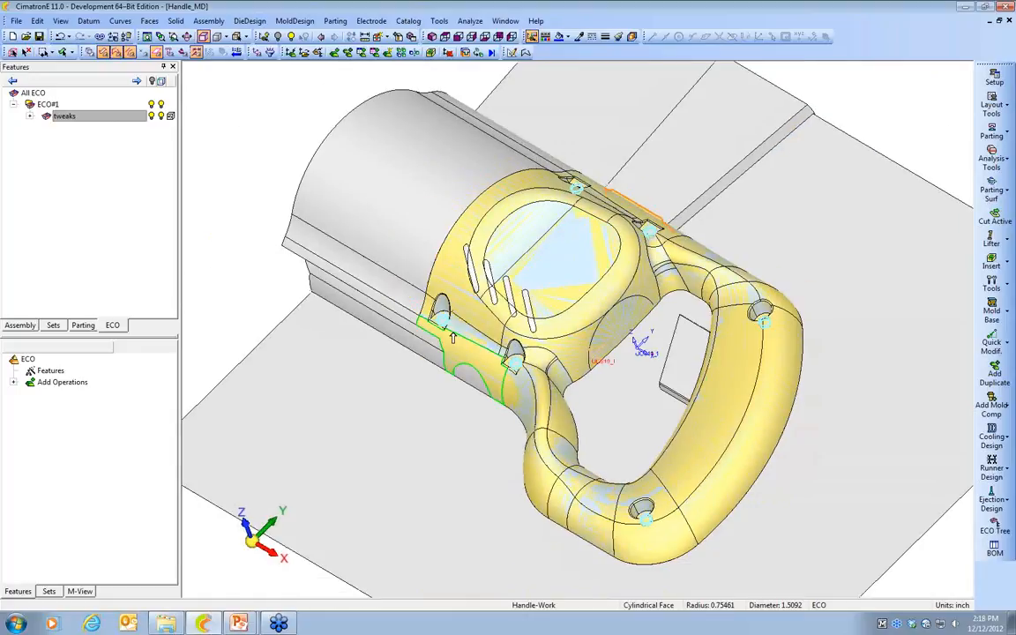
click(19, 325)
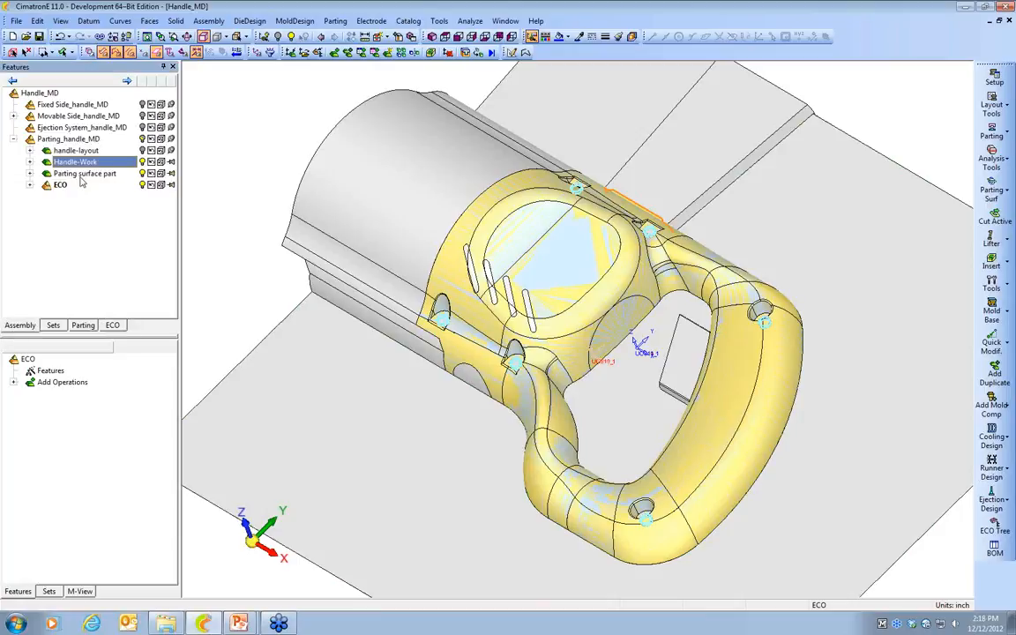
click(112, 324)
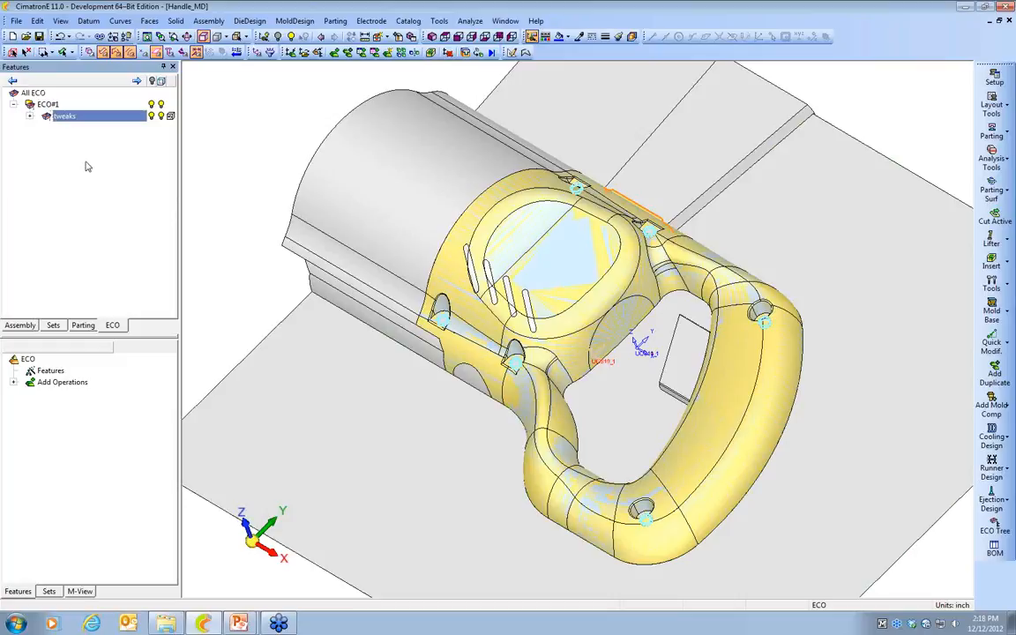
Add Handle rev2.elt to ECO#1 as a comparison part, positioned by the existing handle as reference part with scale 1.006
right_click(48, 105)
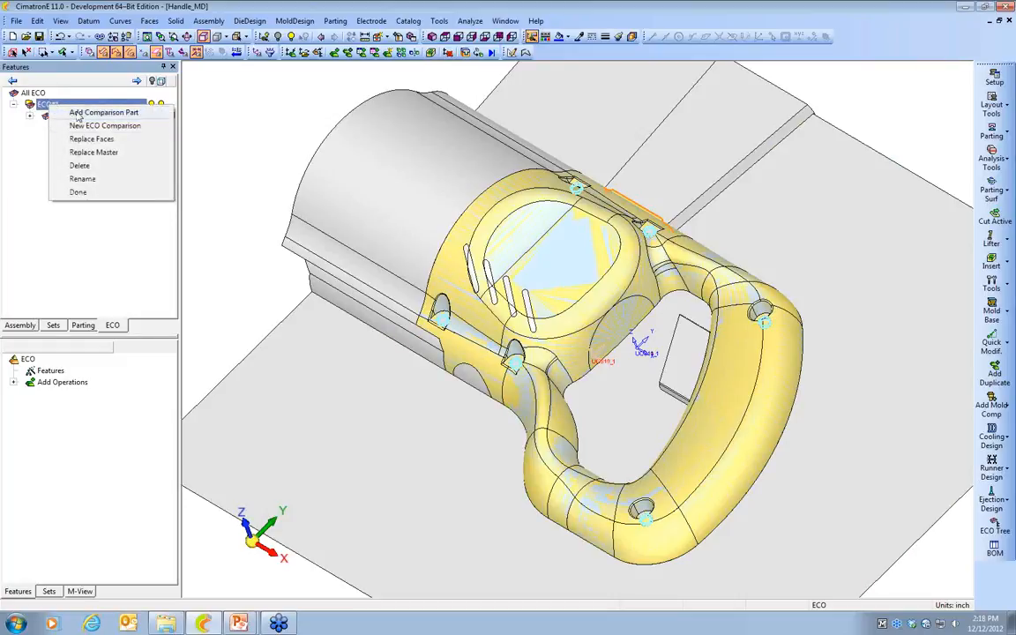
click(104, 112)
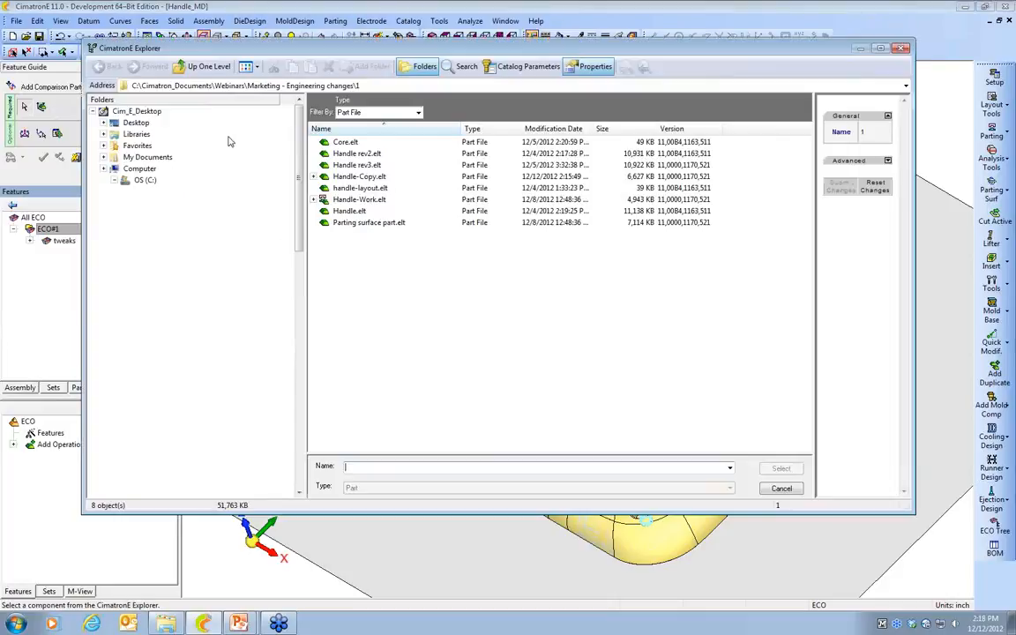
click(353, 153)
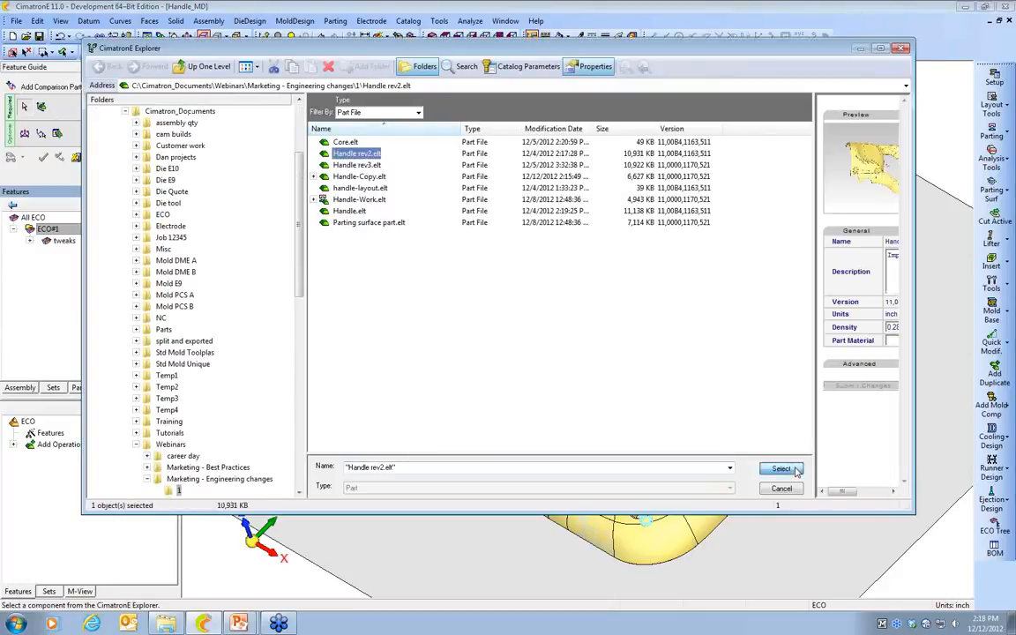
click(784, 469)
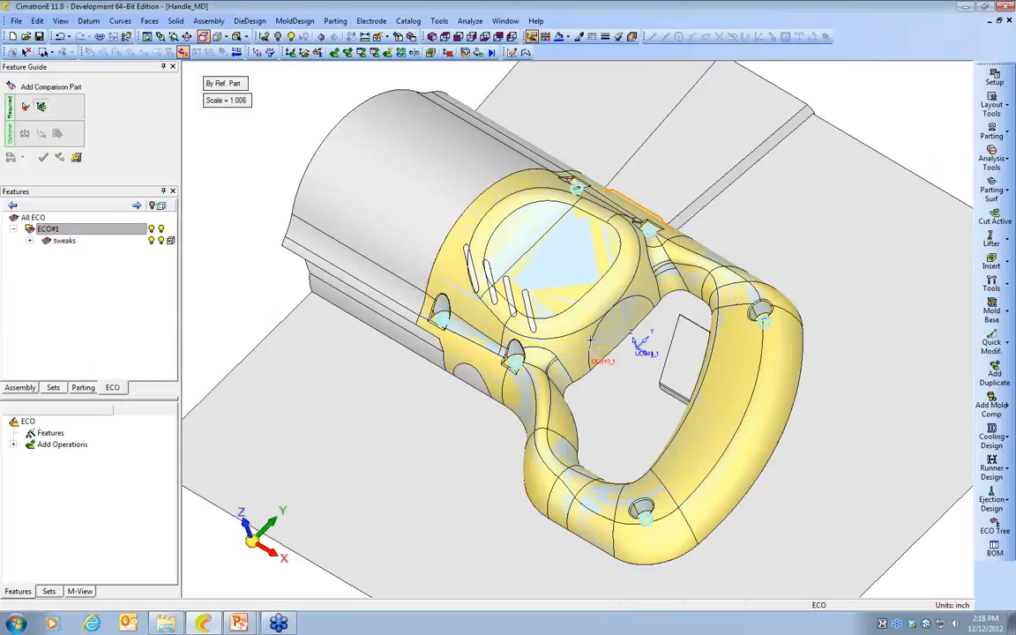
click(563, 279)
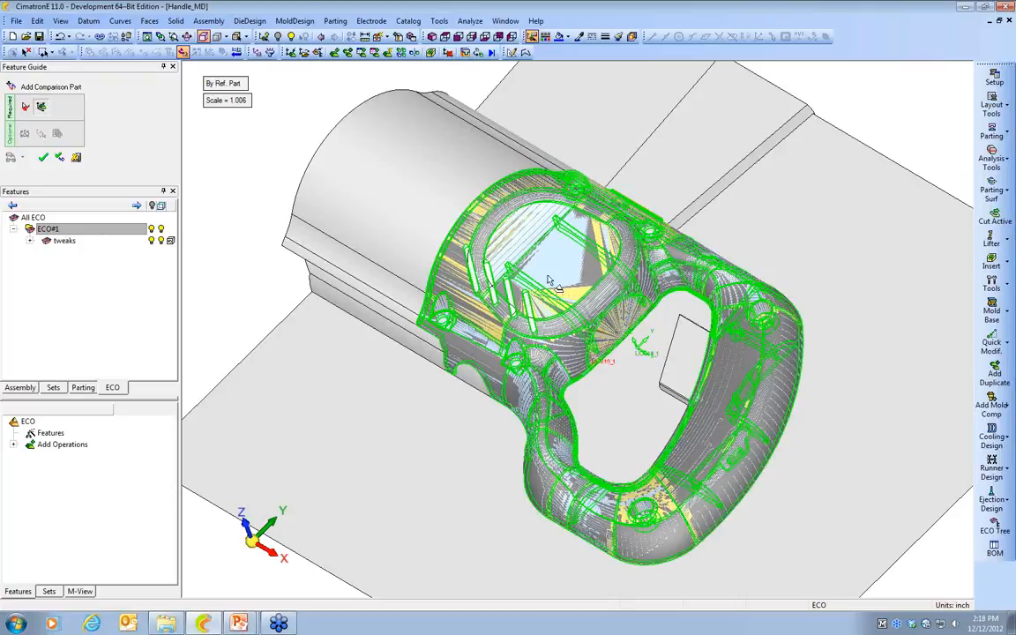
click(41, 159)
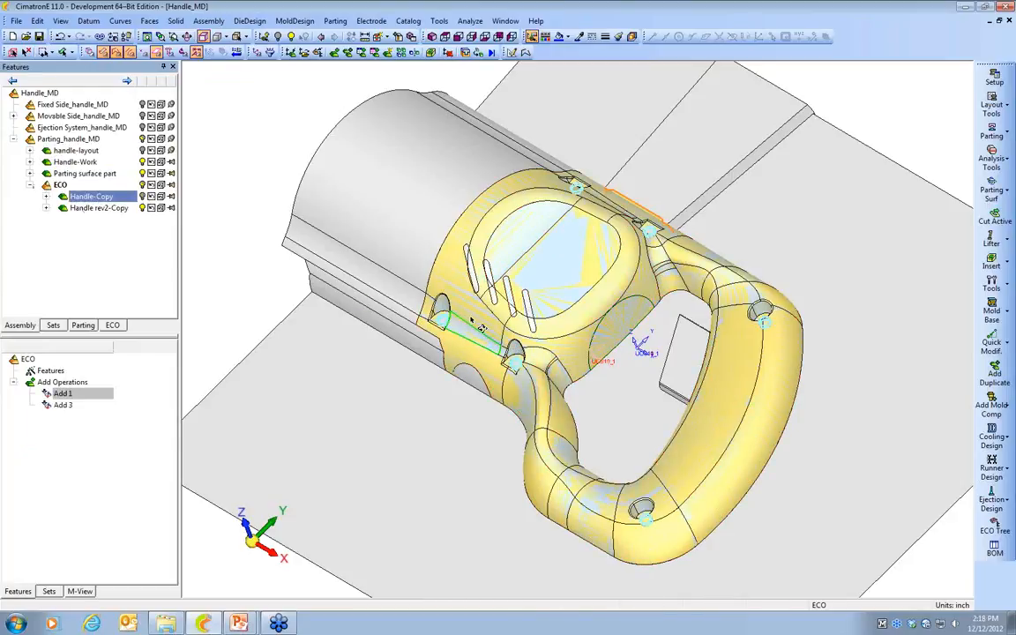
Start a new ECO comparison under ECO#1 with Handle-Copy as the receiving part and Handle rev2-Copy as the modification part
ctrl+drag(471, 321, 494, 300)
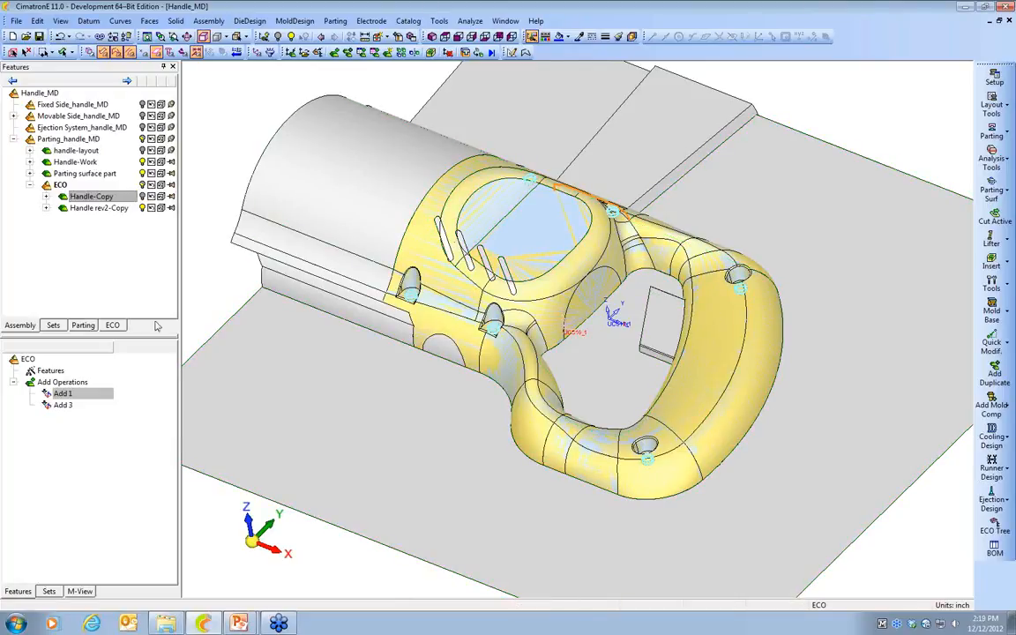
click(113, 325)
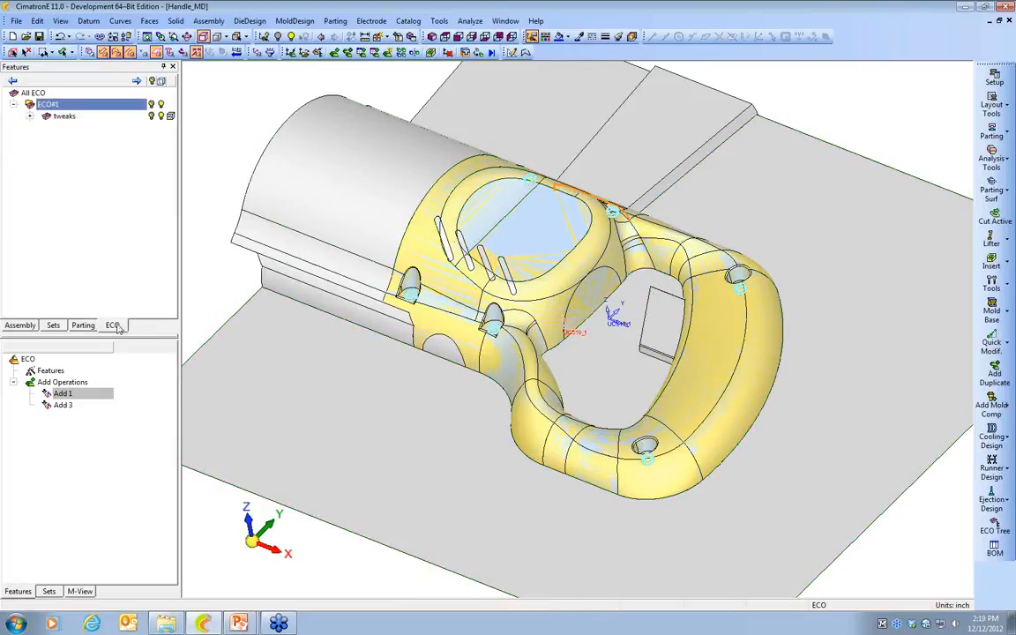
right_click(34, 101)
click(77, 130)
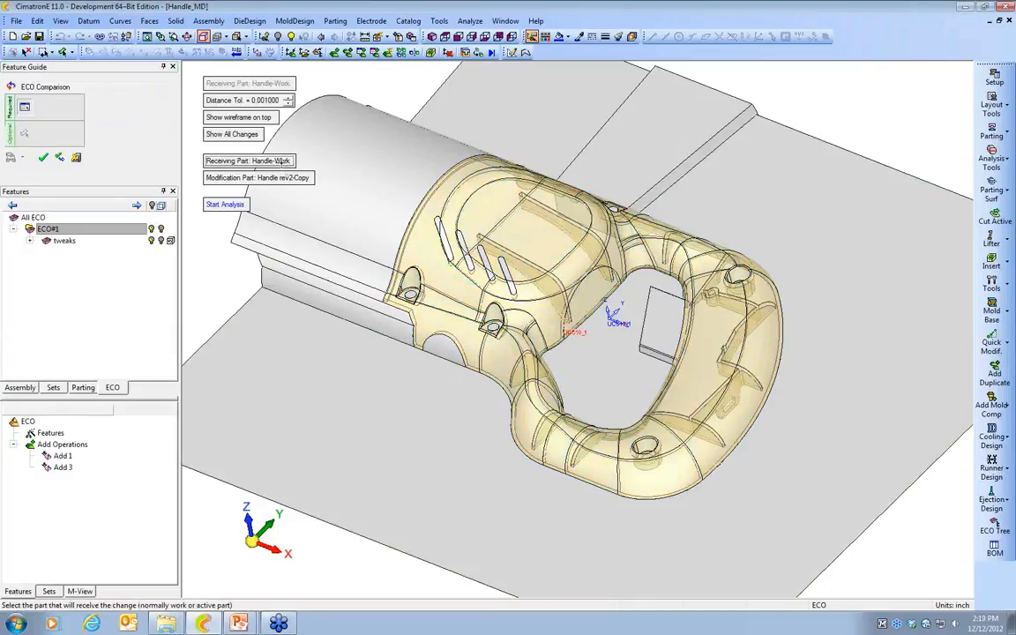
click(78, 264)
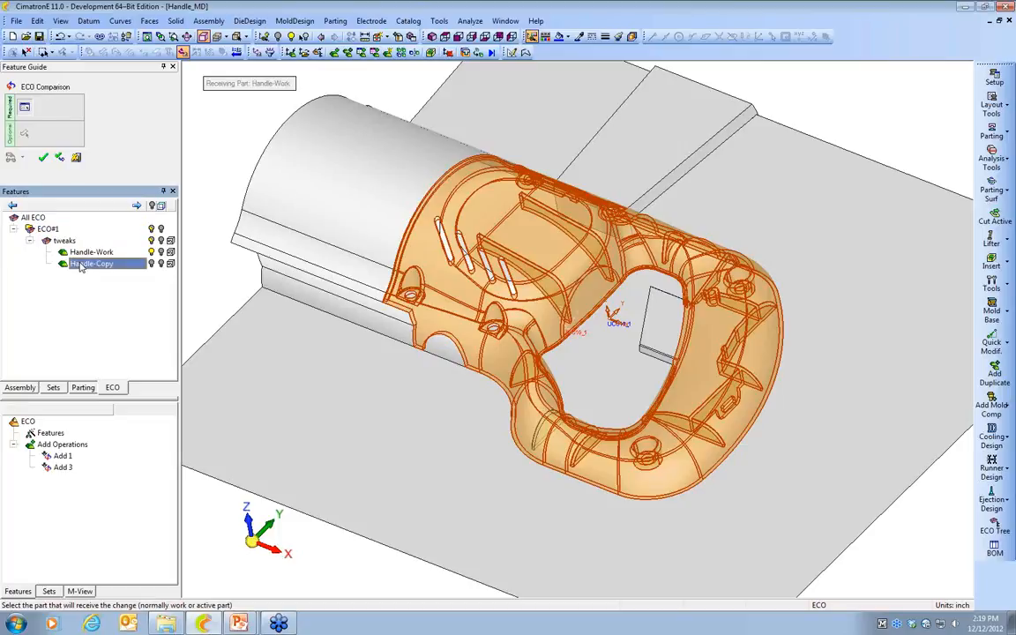
Name the comparison rev1-rev2 and run the analysis
click(265, 87)
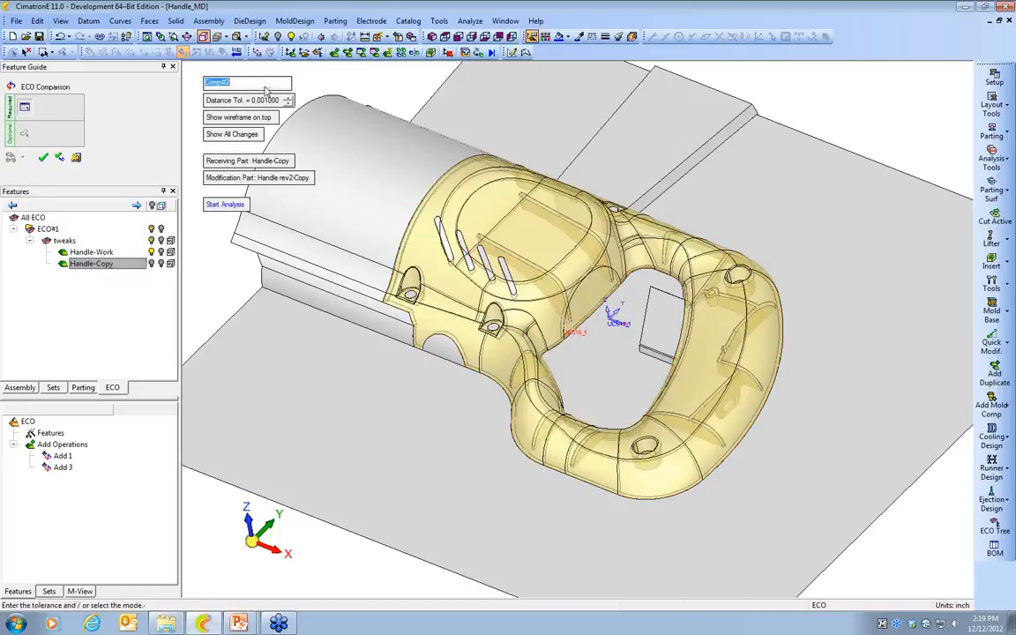
text(rev1-rev2)
key(Return)
click(225, 204)
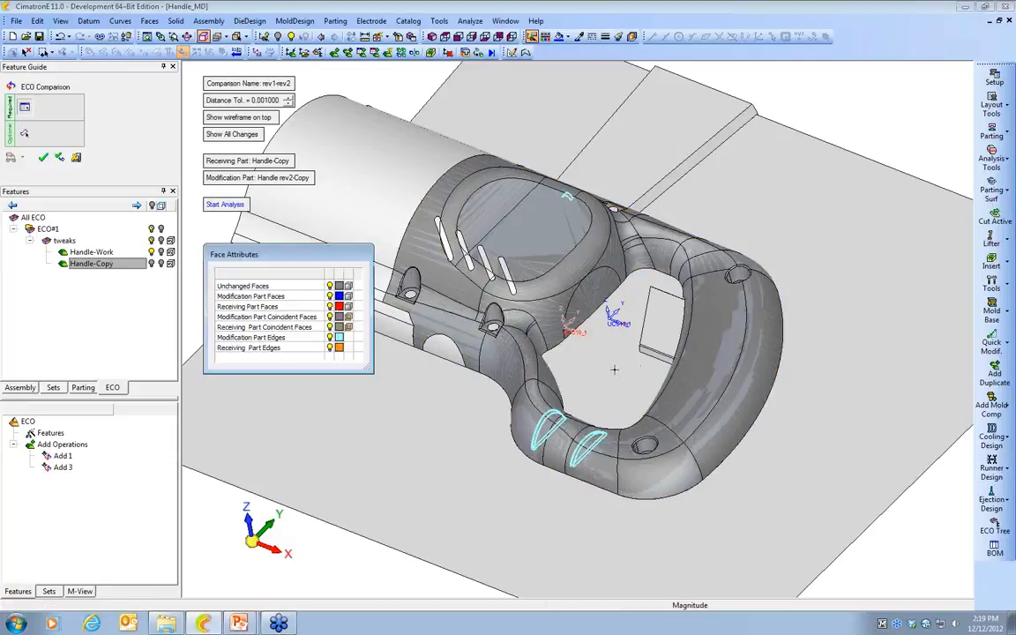
Examine the colour-coded ribs in the handle's grip from the outside and close up from the inside
middle_drag(699, 405, 620, 410)
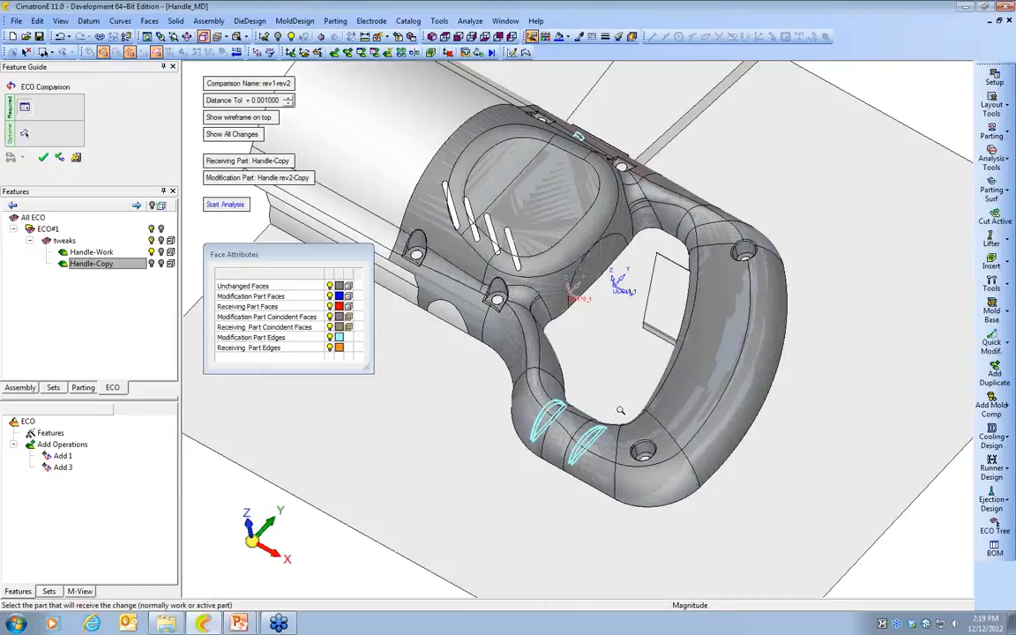
ctrl+right_drag(621, 410, 681, 368)
ctrl+middle_drag(681, 369, 631, 387)
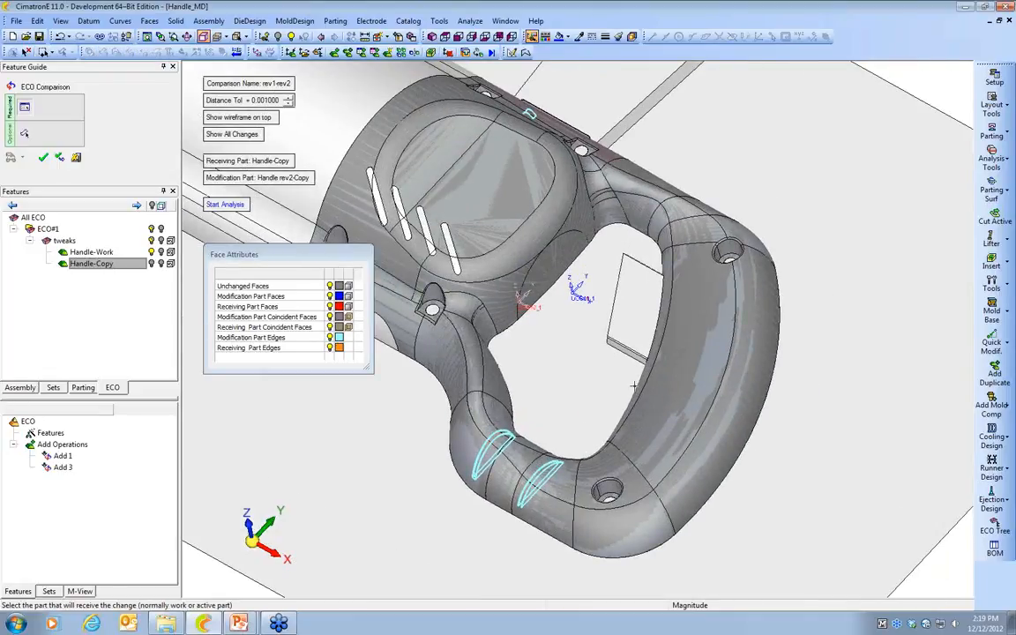
middle_drag(634, 385, 615, 459)
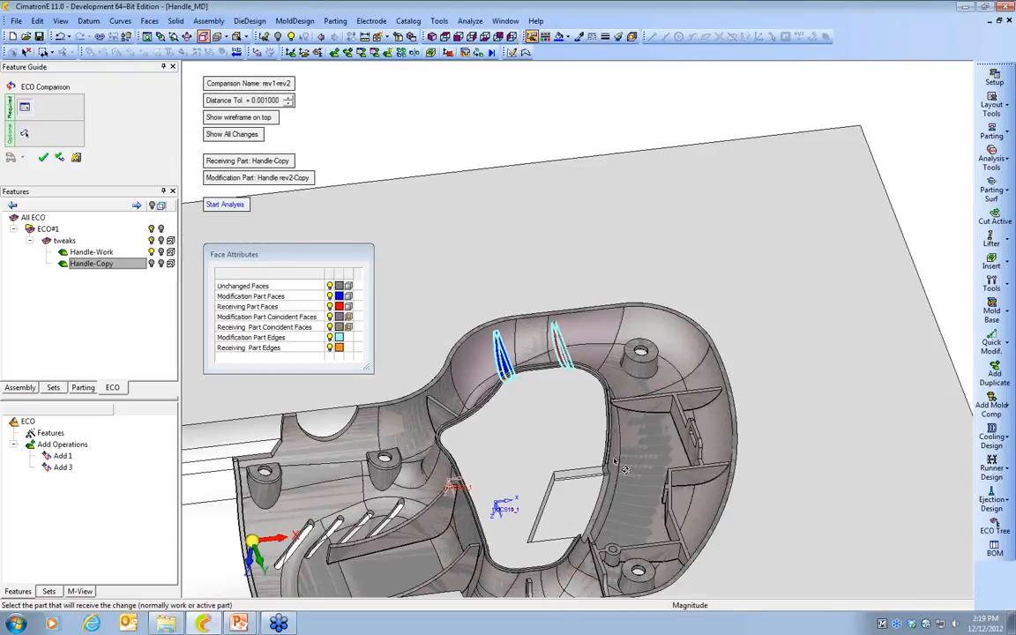
scroll(501, 437, up, 5)
scroll(509, 174, down, 4)
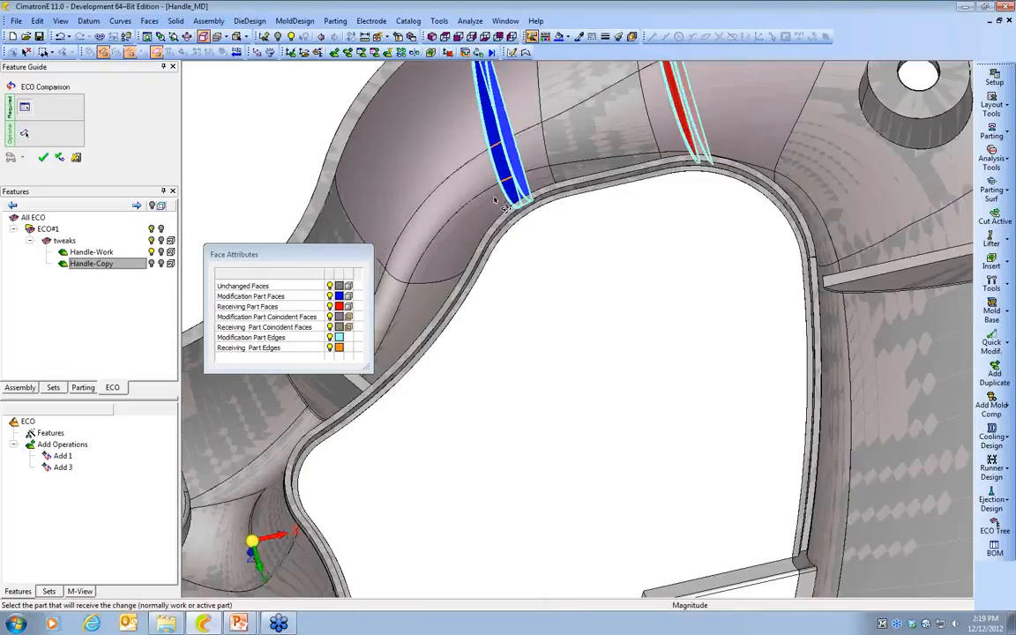
middle_drag(509, 173, 494, 340)
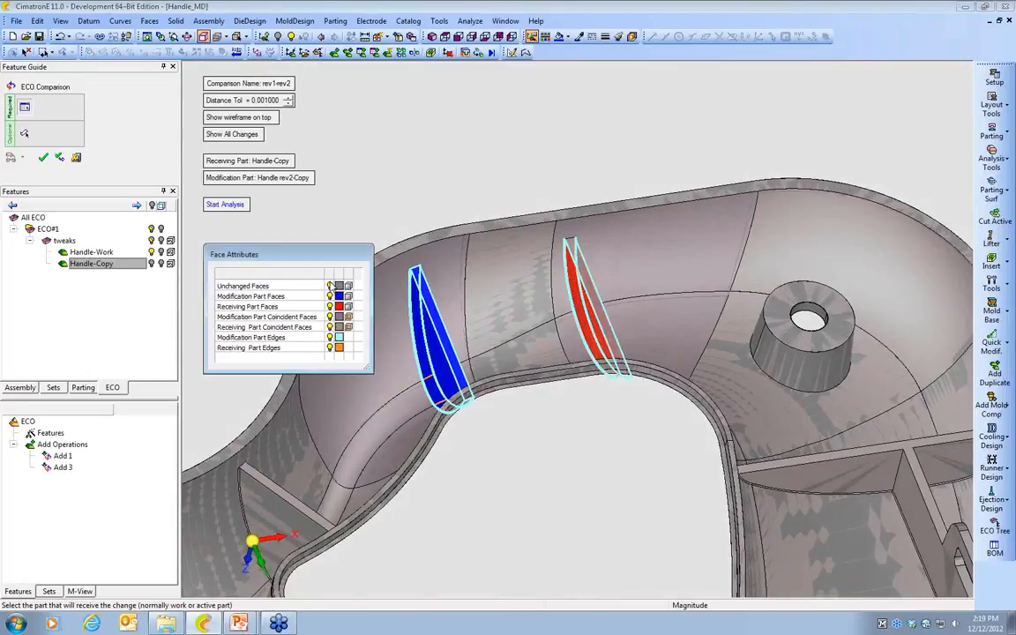
Hide the unchanged faces in the rev1-rev2 comparison
click(330, 286)
scroll(585, 349, down, 4)
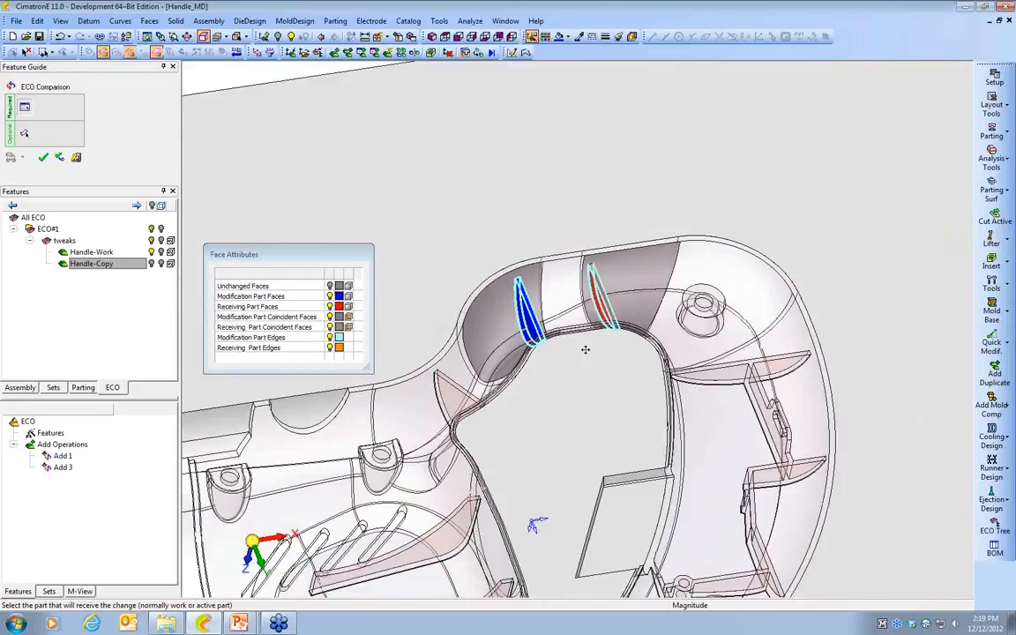
ctrl+middle_drag(586, 350, 704, 90)
Hide the parting surface part and inspect the highlighted notch on the handle's side edge
click(14, 386)
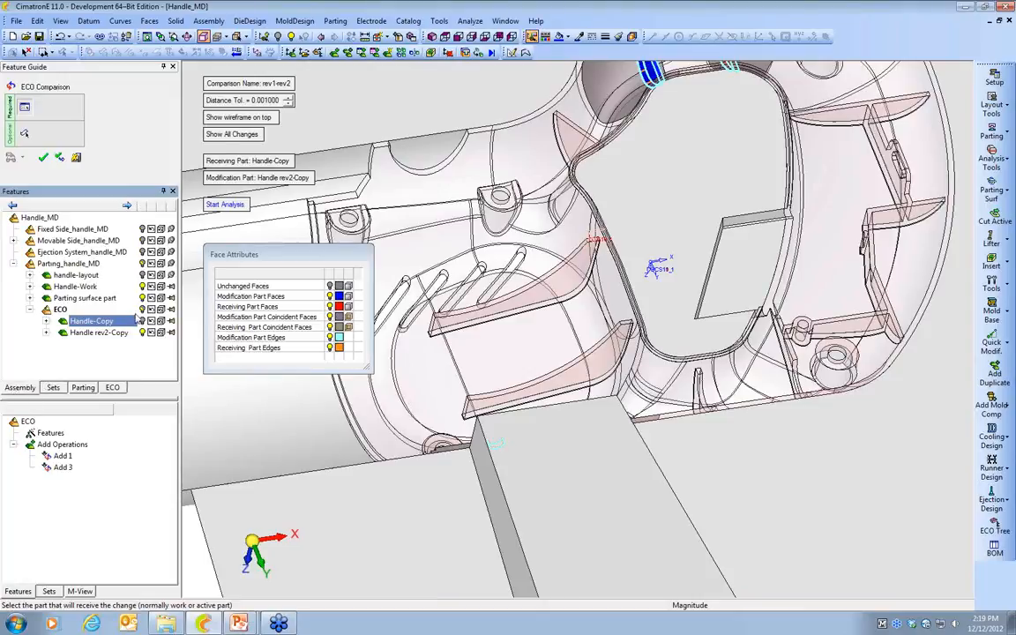
click(97, 298)
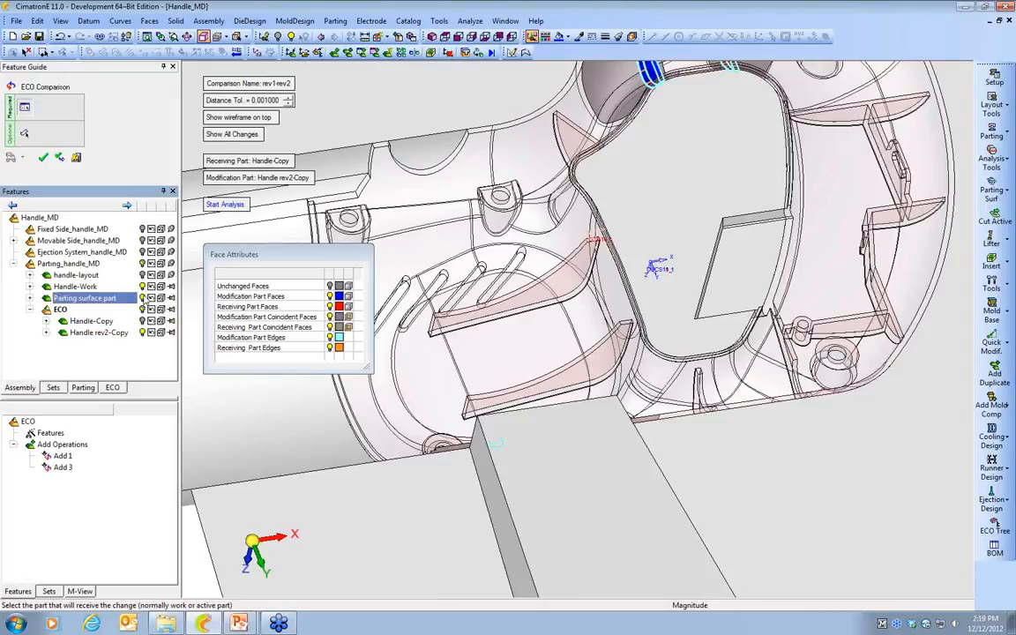
click(143, 299)
mouse_move(422, 455)
ctrl+mouse_down()
mouse_move(424, 407)
mouse_move(438, 450)
ctrl+mouse_up()
ctrl+right_drag(437, 450, 557, 470)
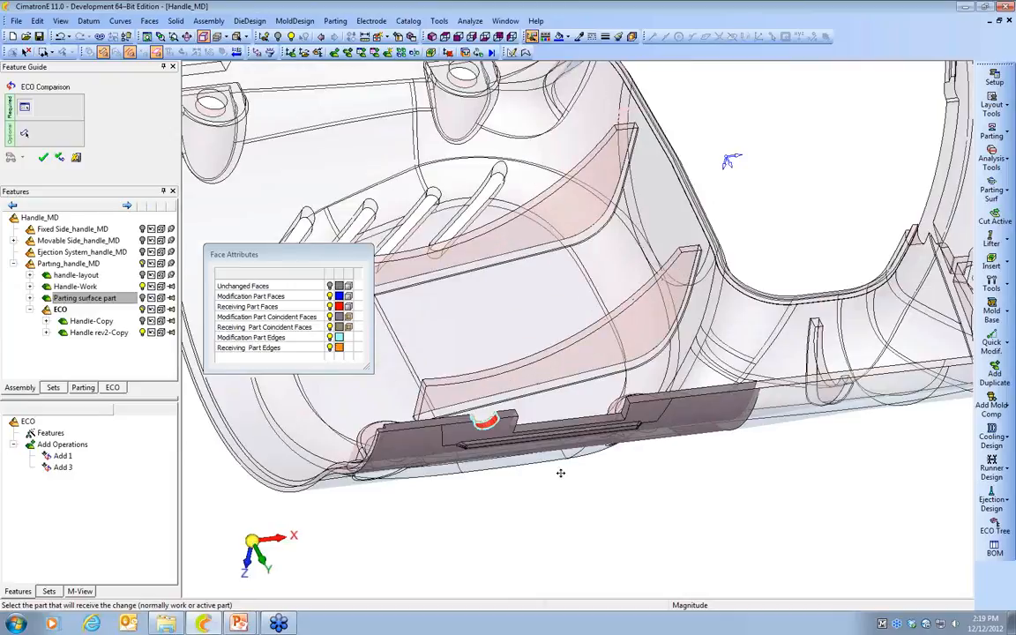
ctrl+middle_drag(558, 470, 634, 423)
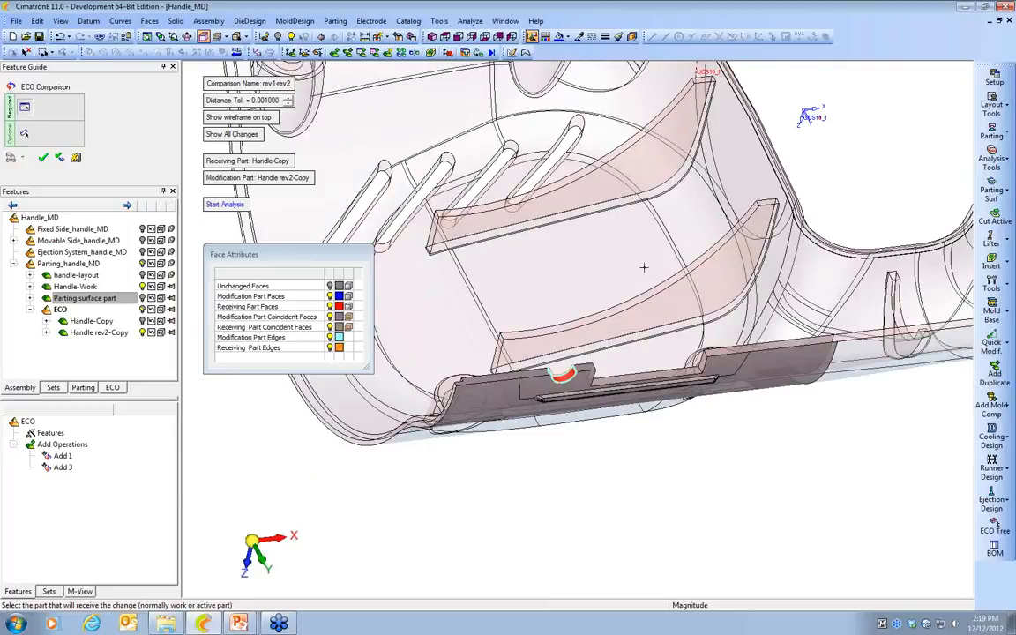
ctrl+right_drag(641, 241, 645, 337)
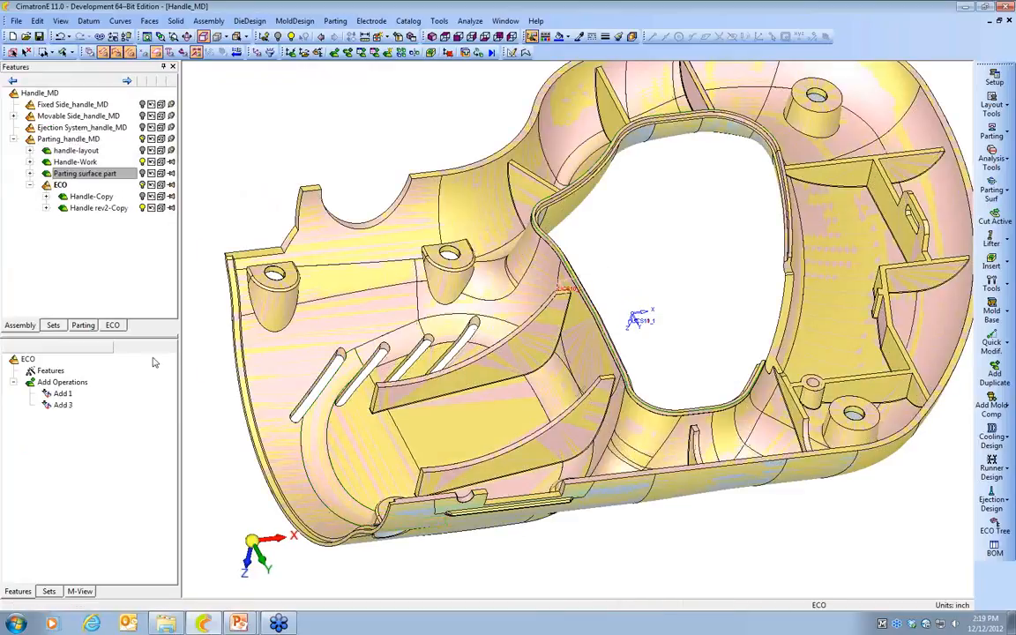
Collapse the tweaks comparison in the ECO tree and review the commands available for the rev1-rev2 comparison
click(116, 329)
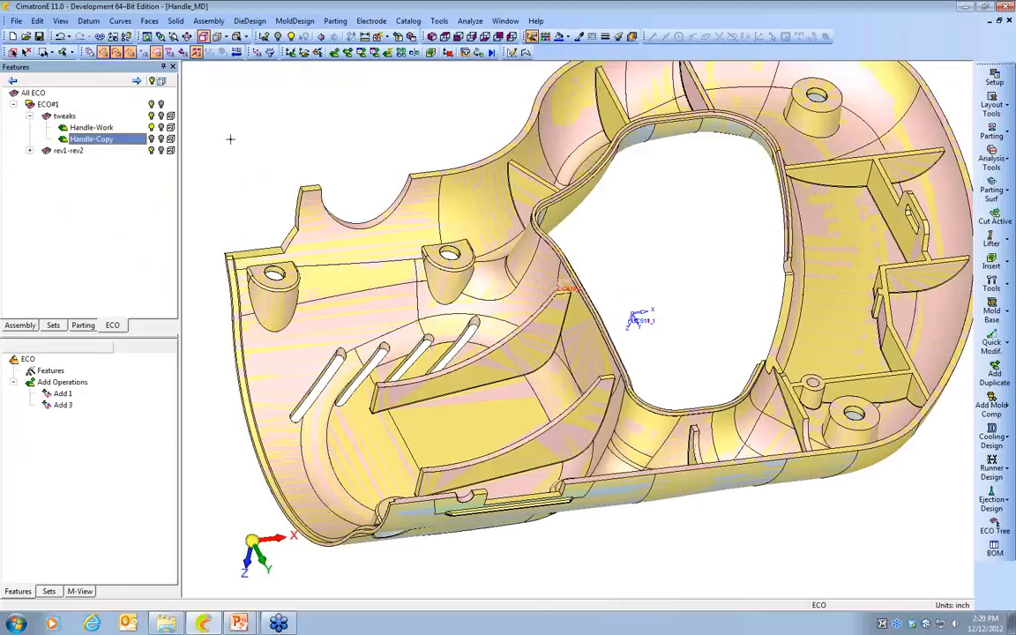
click(29, 116)
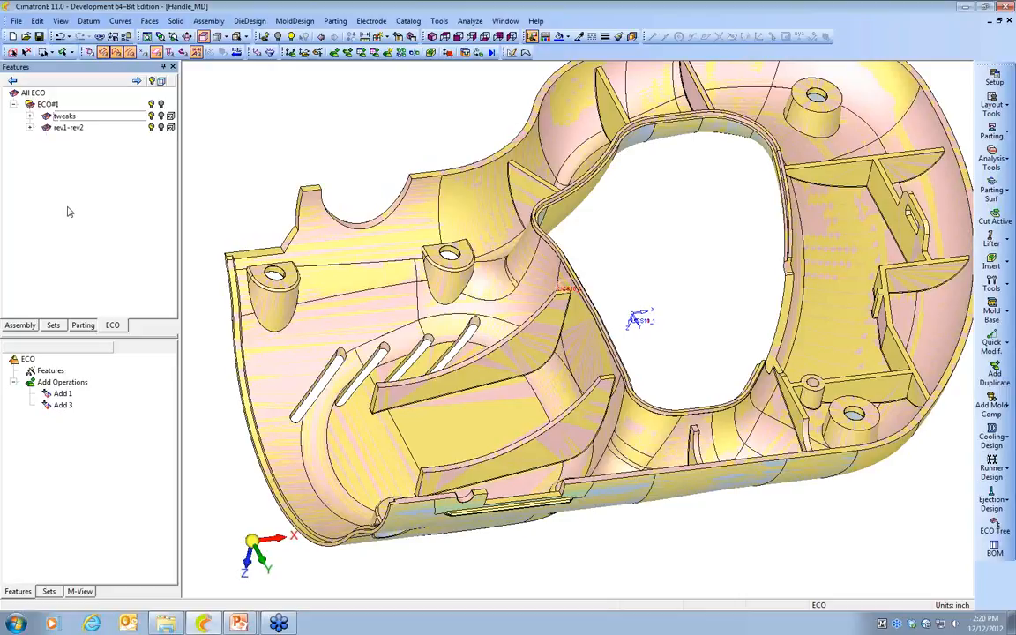
right_click(57, 128)
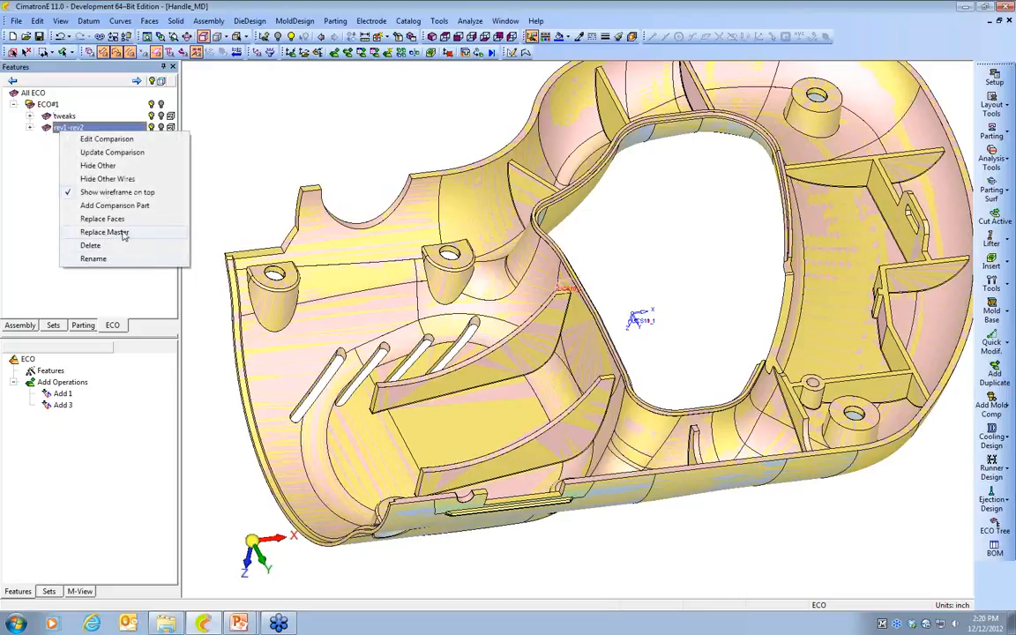
click(232, 171)
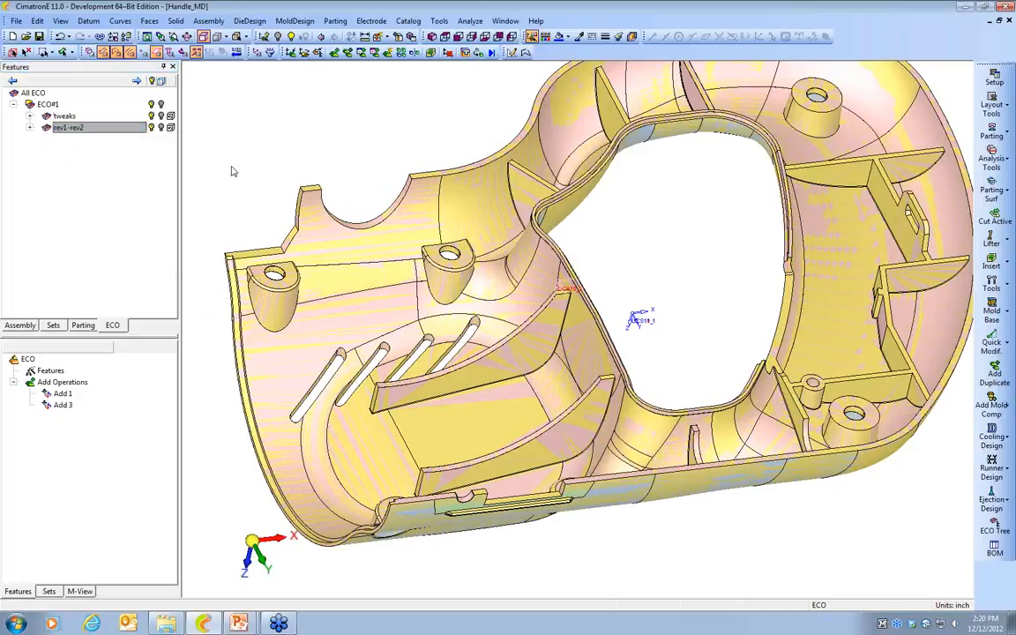
Activate the Handle-Work part in the assembly and hide all other parts
click(20, 324)
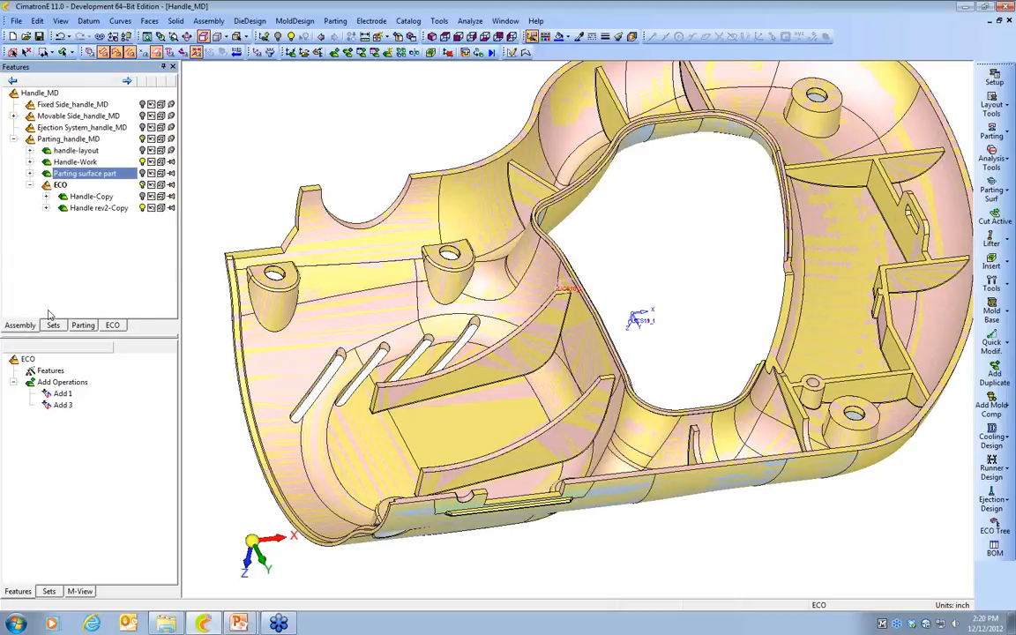
click(71, 162)
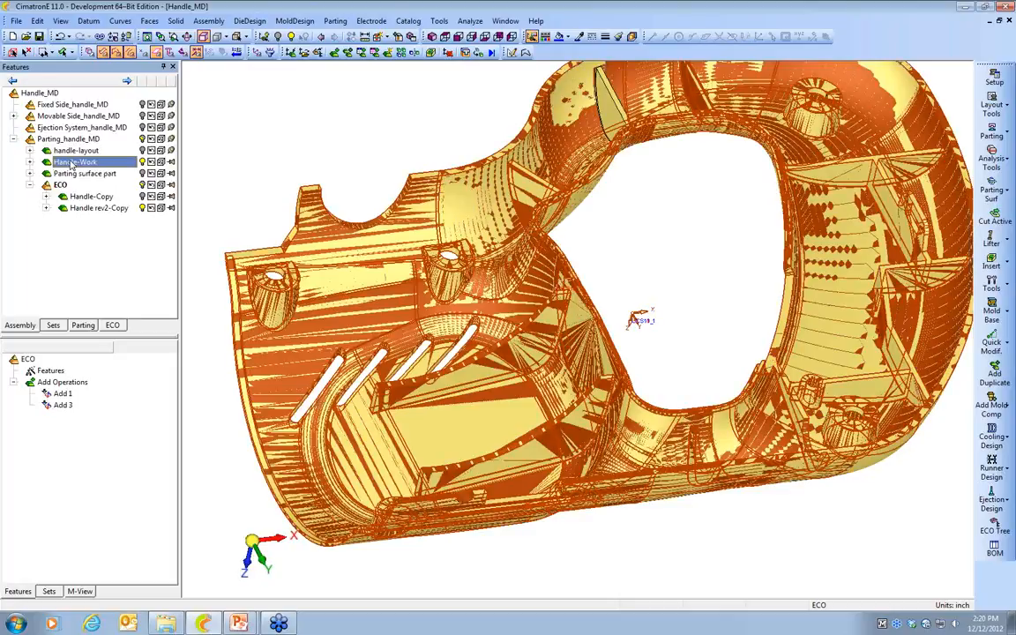
double_click(72, 163)
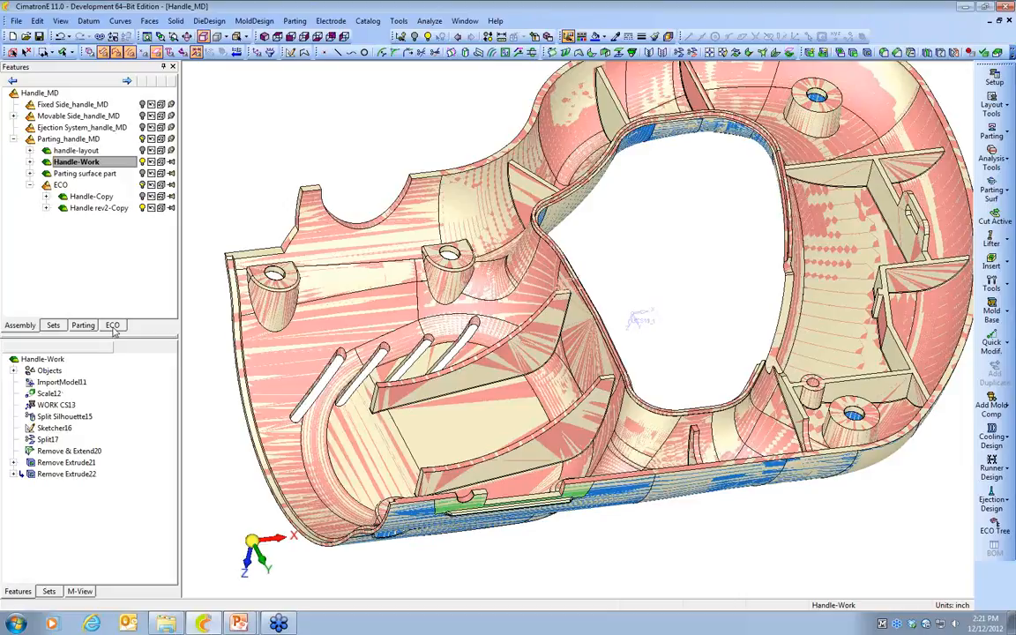
right_click(125, 168)
click(159, 277)
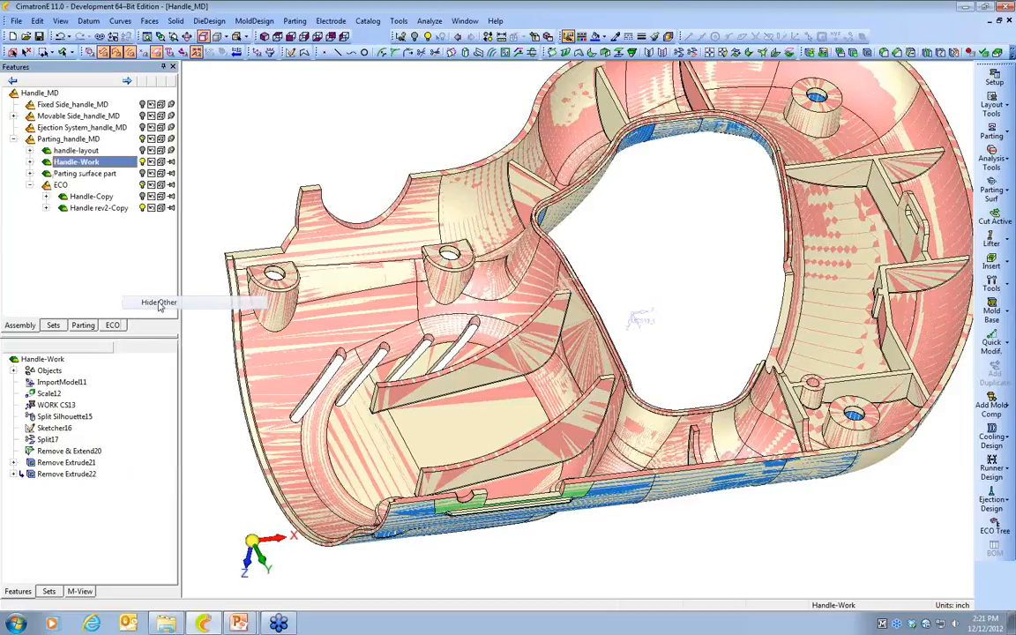
middle_drag(371, 313, 482, 286)
scroll(482, 286, down, 3)
Replace the master of the Handle-Work part with the file Handle rev2.elt from the rev1-rev2 comparison
click(116, 327)
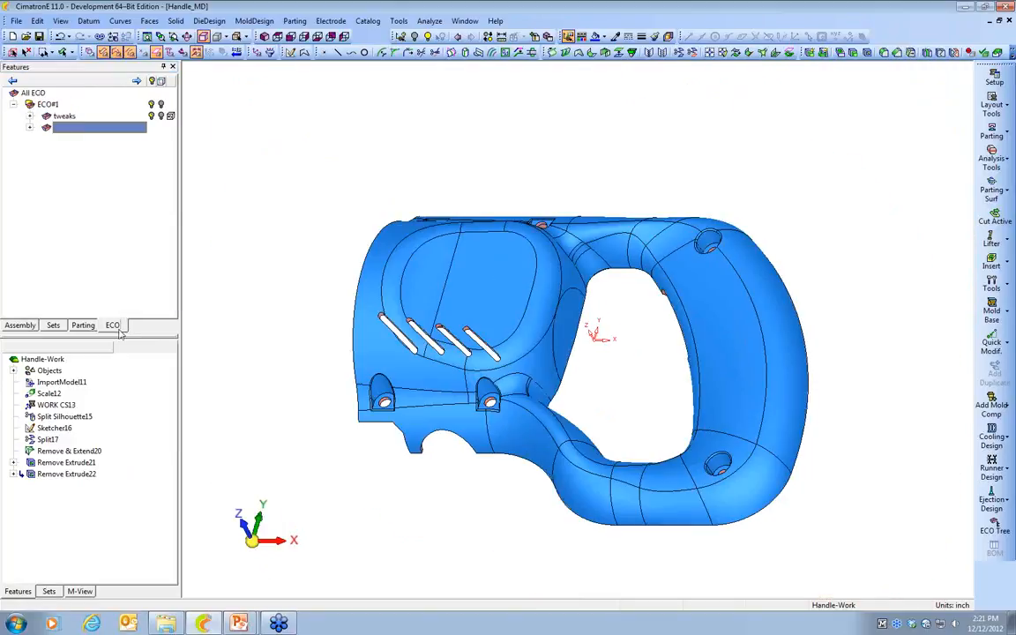
right_click(48, 125)
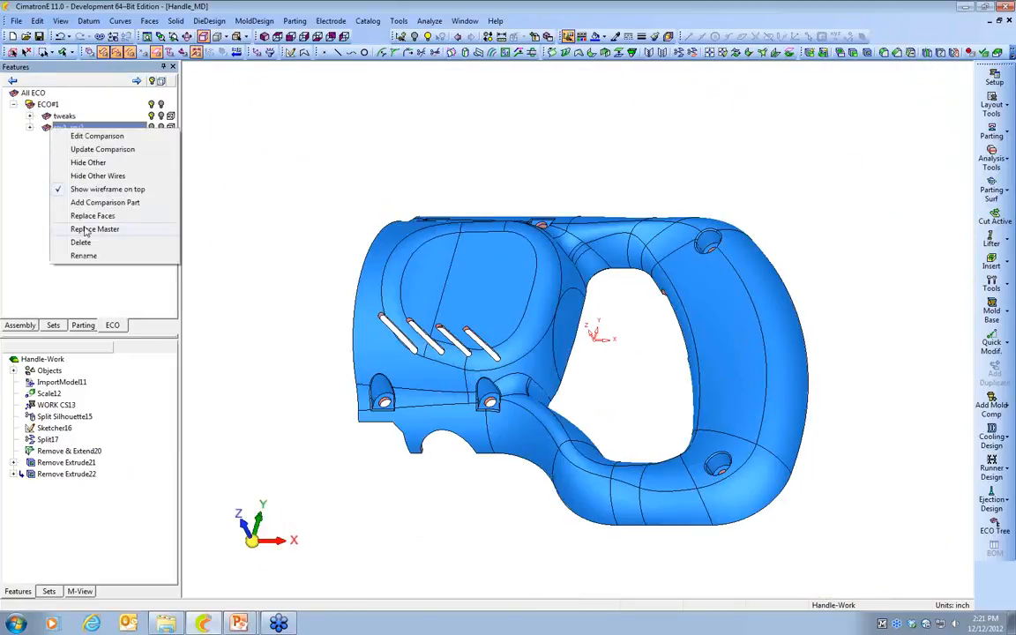
click(86, 230)
click(457, 337)
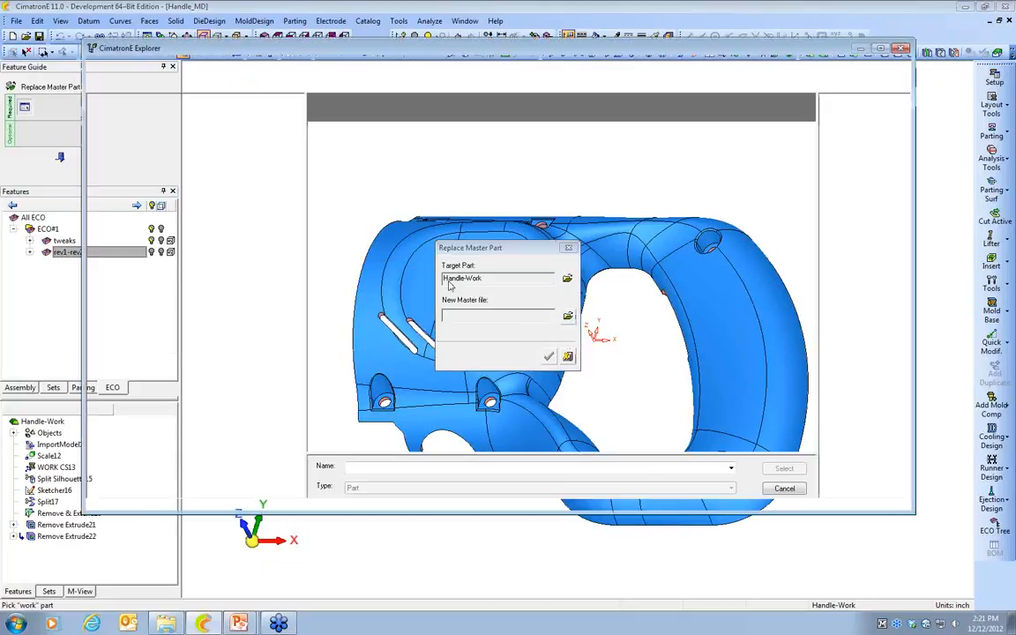
click(356, 165)
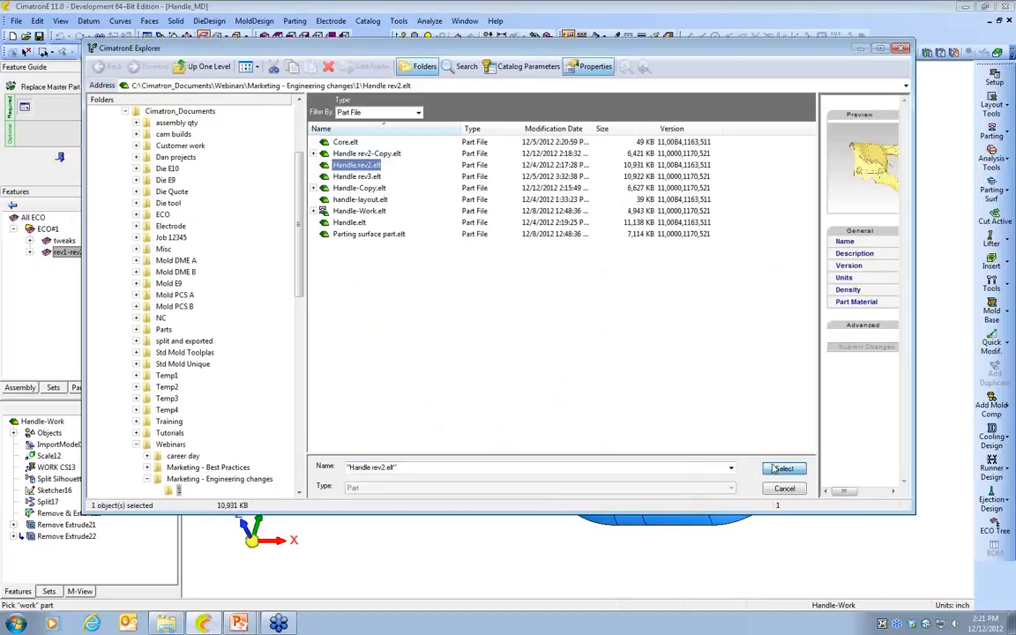
click(773, 469)
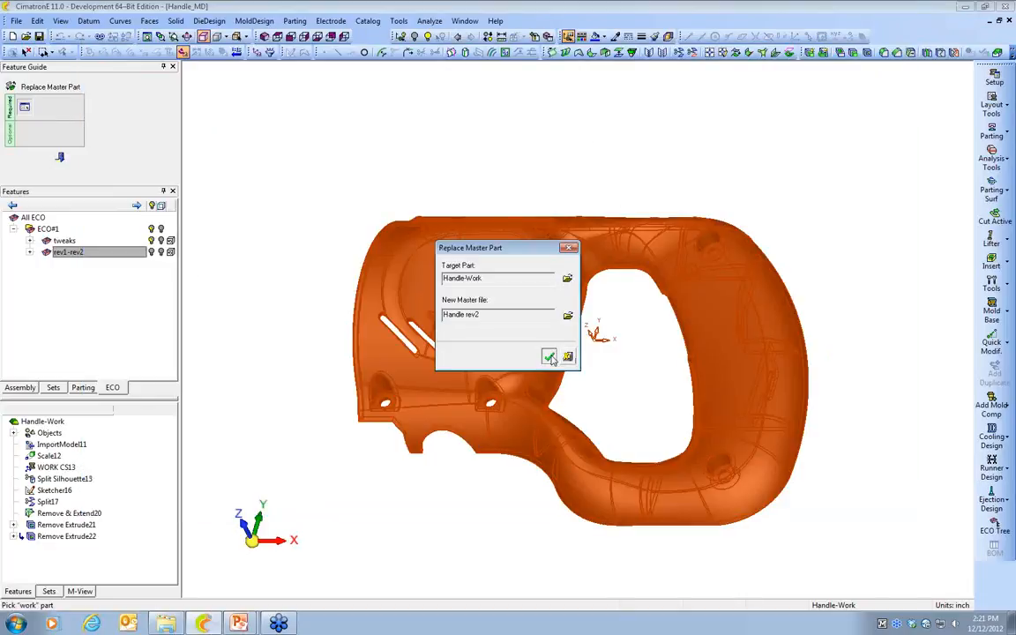
click(549, 356)
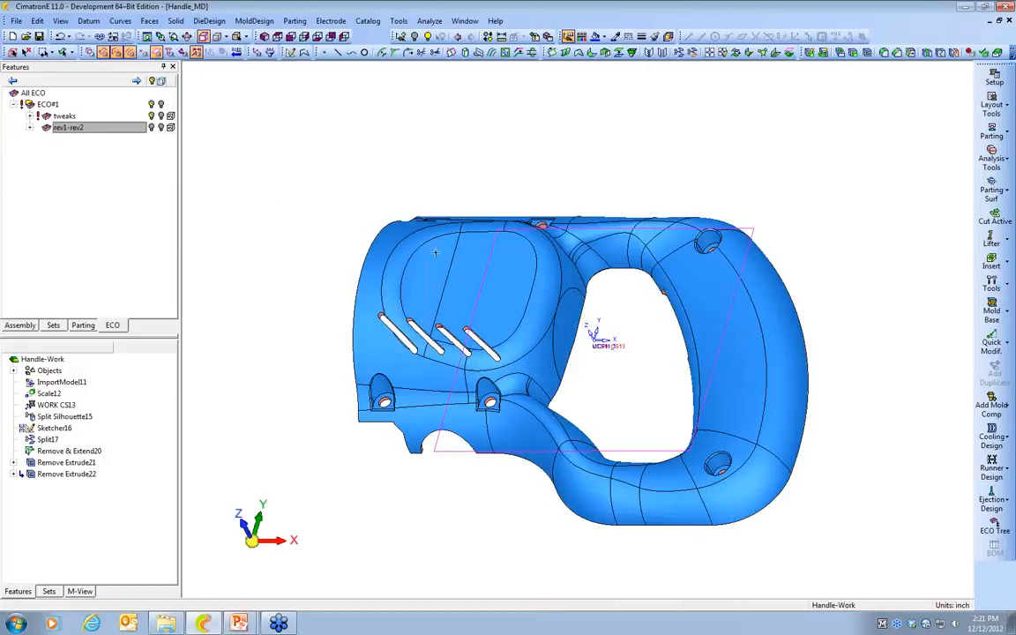
Activate the Parting surface part so it is displayed with the handle, and make Handle-Work the active part again
click(20, 325)
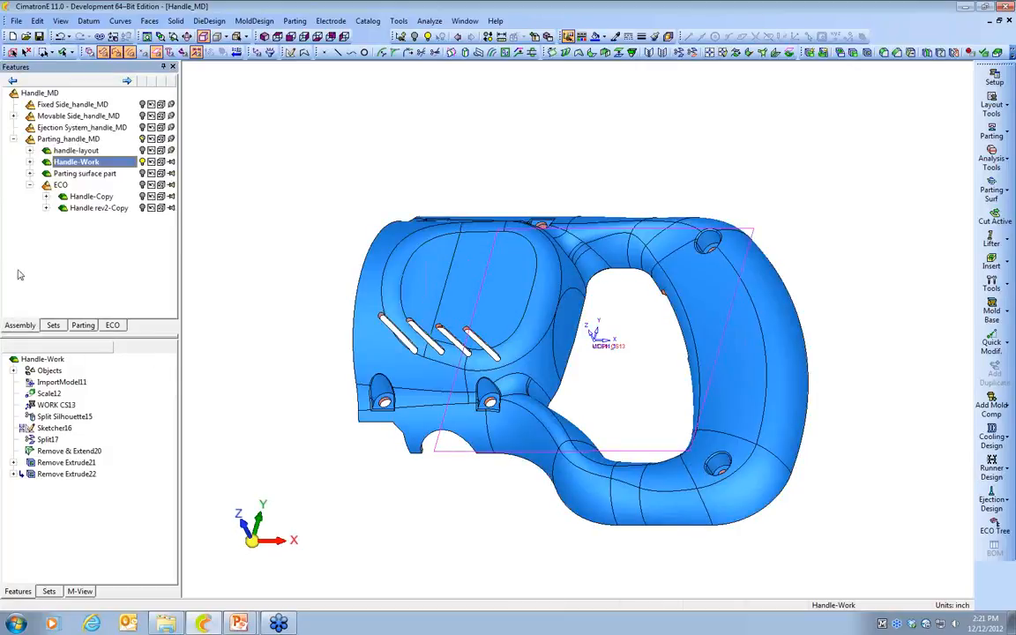
click(77, 173)
double_click(77, 174)
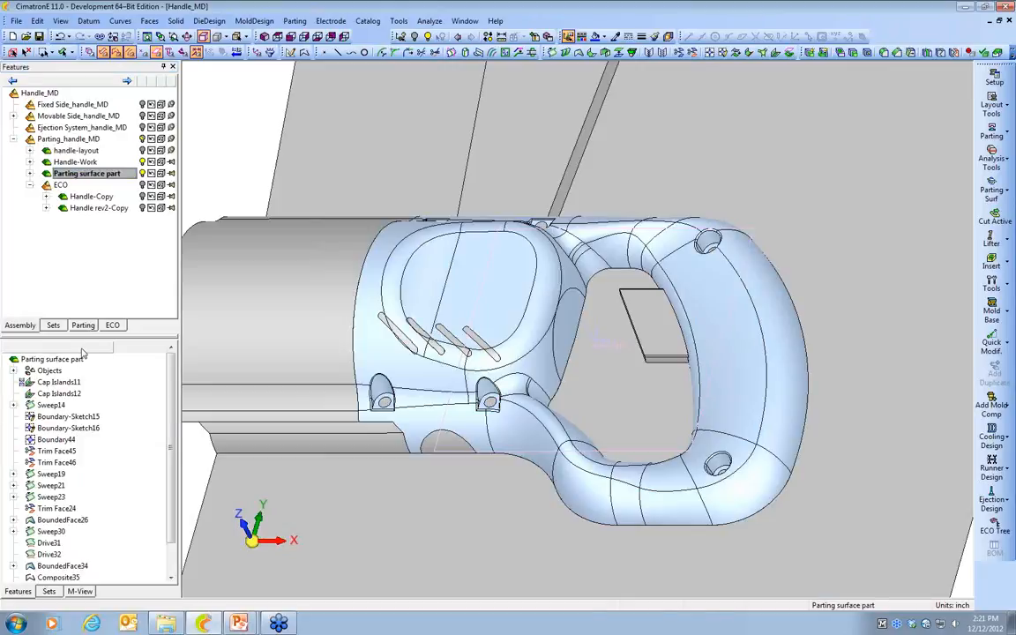
click(79, 163)
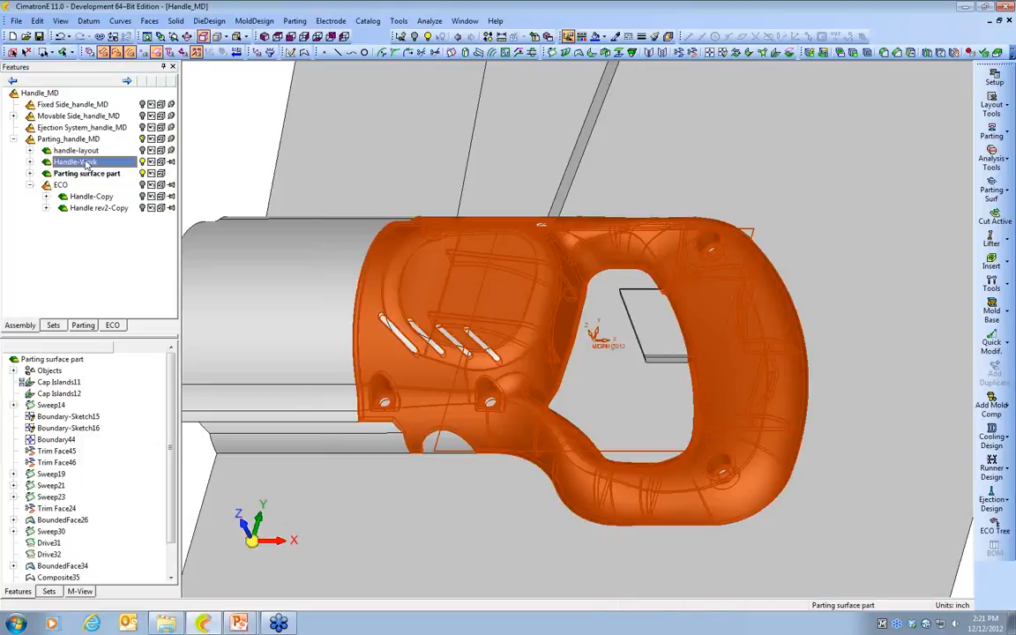
double_click(85, 162)
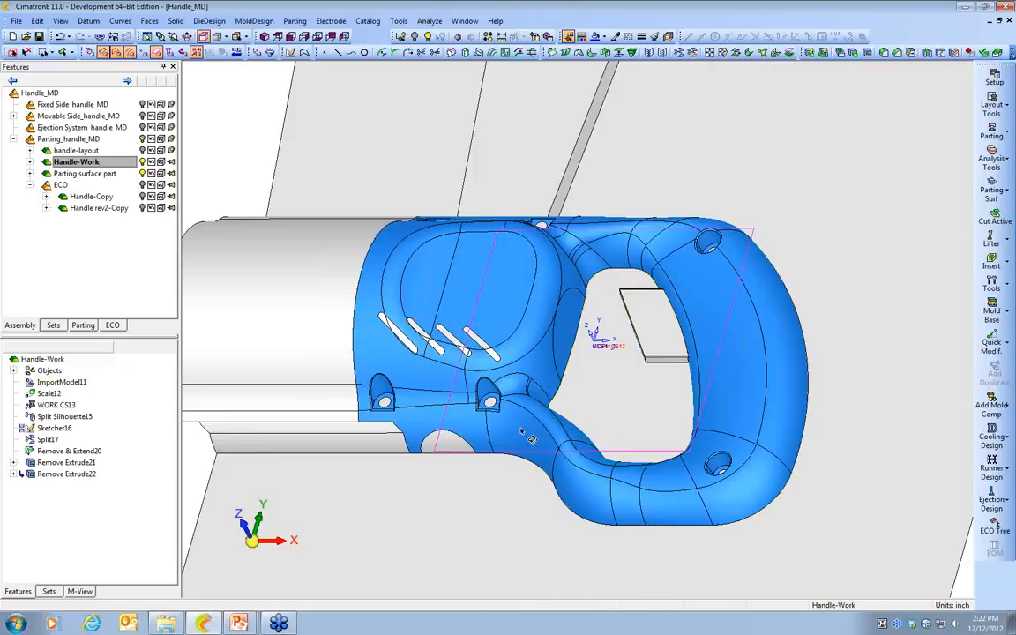
Check the parting surfaces around the handle's side notch, and start QuickSplit with the mold sides spread apart
middle_drag(532, 438, 302, 439)
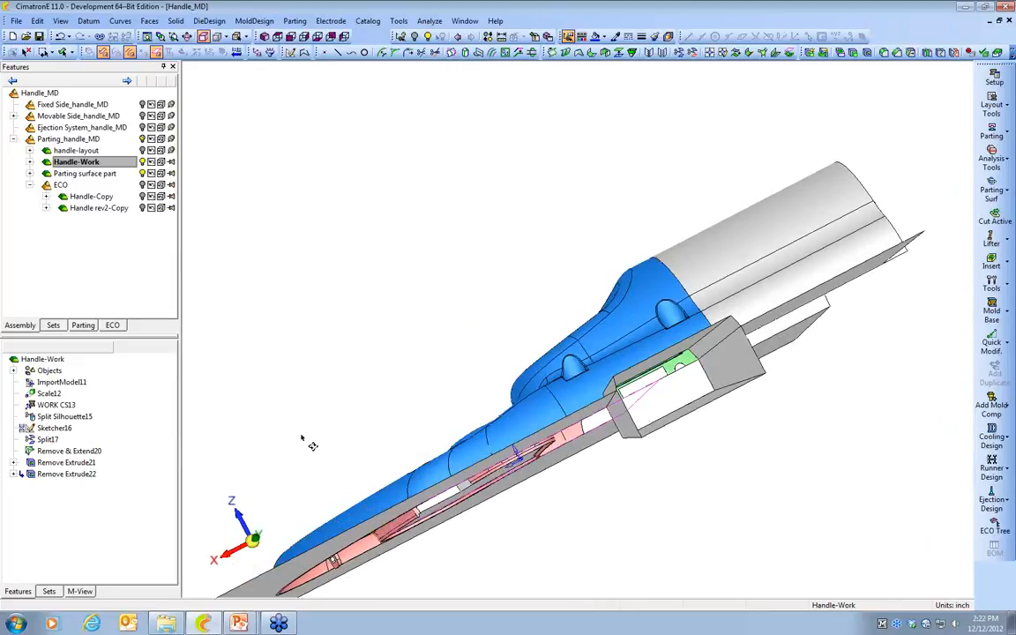
scroll(553, 492, up, 6)
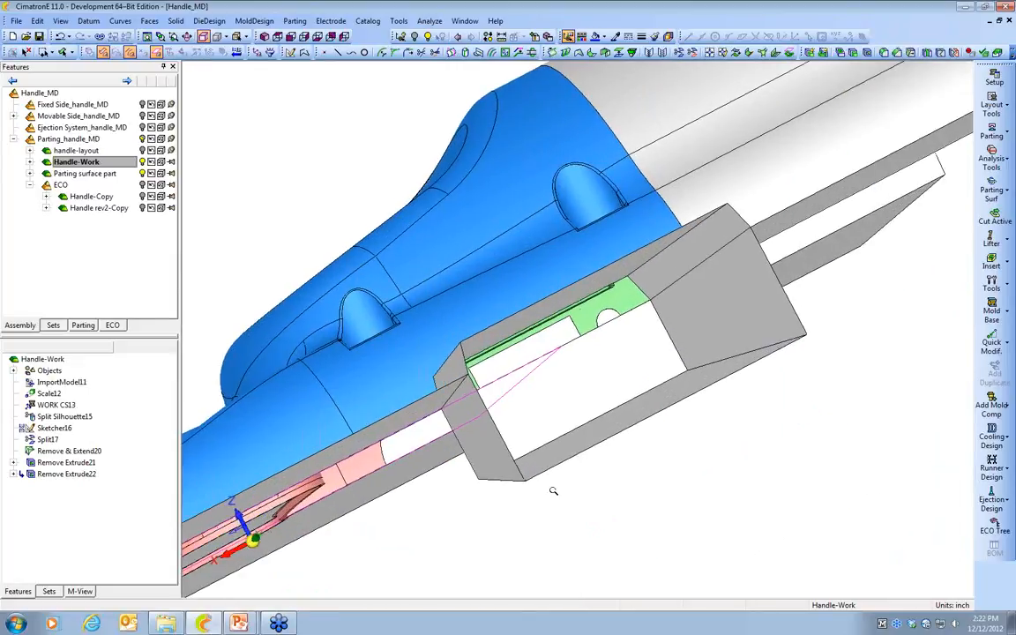
scroll(553, 491, up, 2)
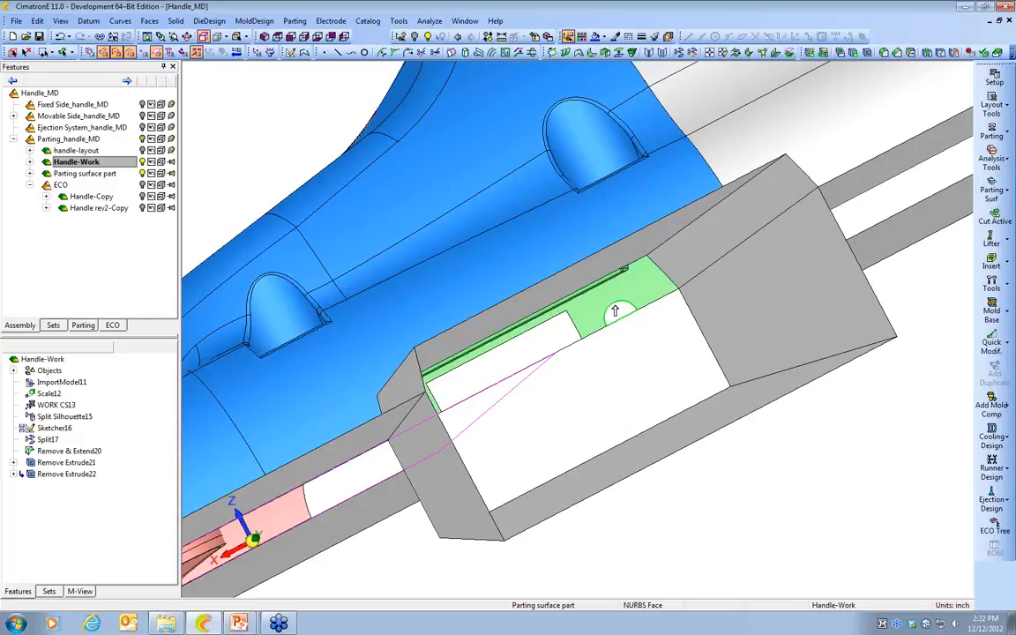
ctrl+right_drag(558, 258, 556, 420)
ctrl+drag(557, 344, 579, 426)
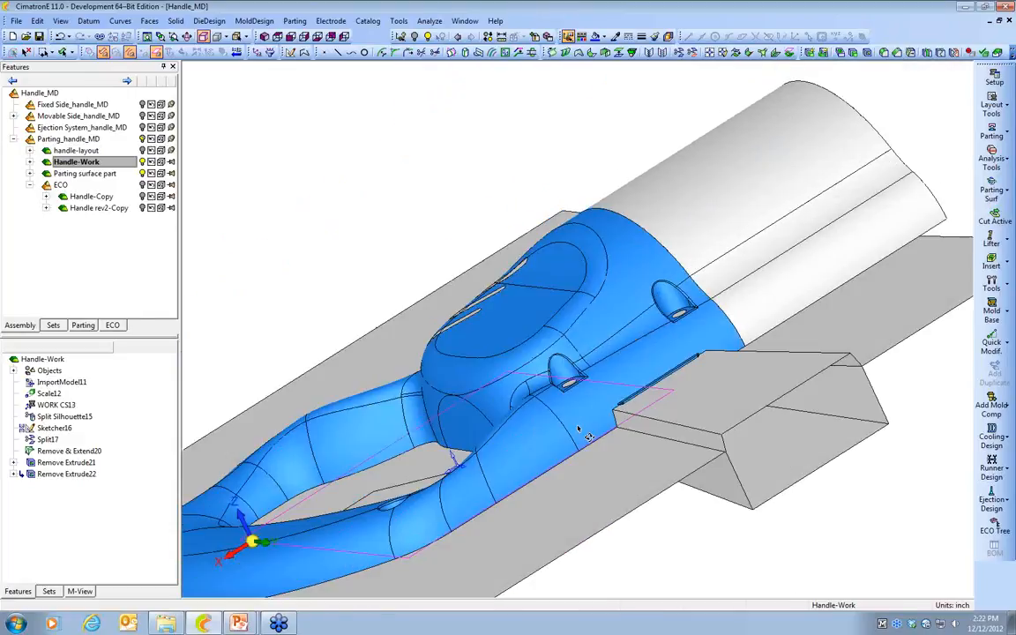
ctrl+right_drag(578, 266, 580, 360)
click(997, 139)
click(847, 130)
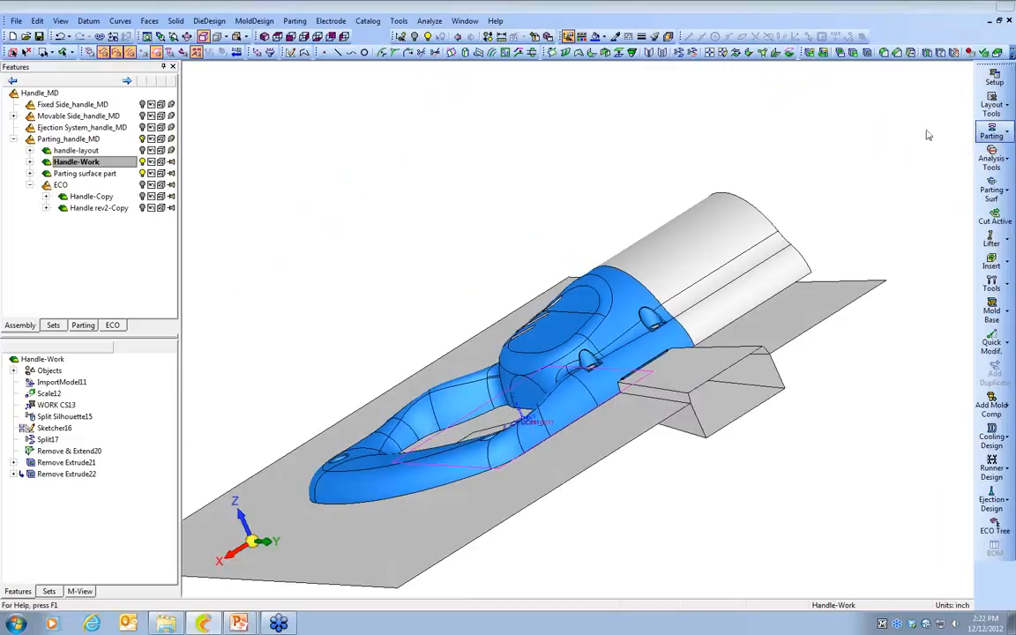
drag(213, 124, 243, 128)
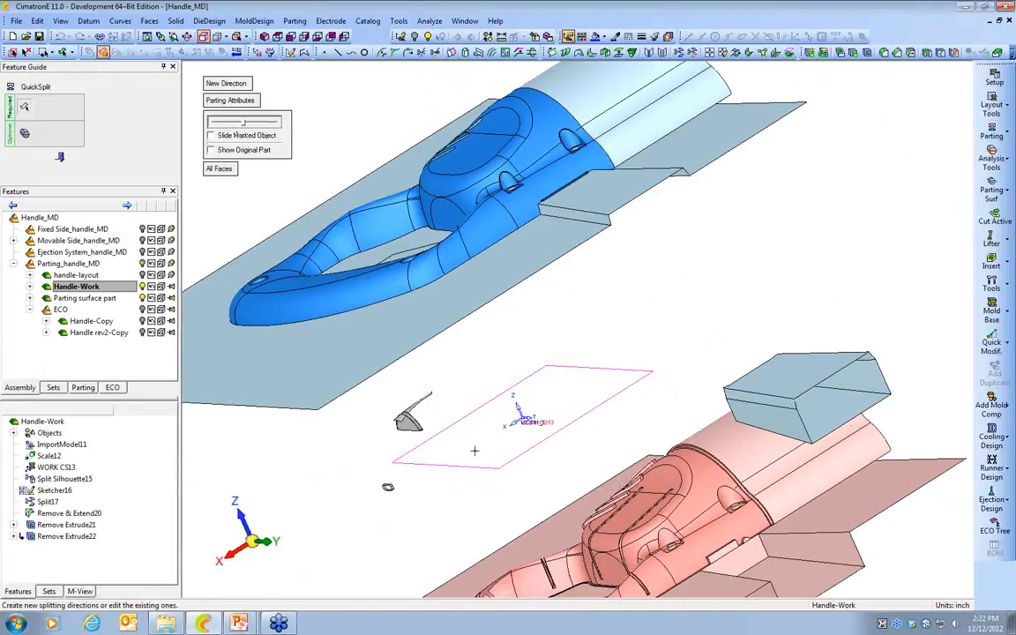
Assign the loose black faces near the coordinate system, between the two split halves, to the pink side
middle_drag(435, 507, 605, 457)
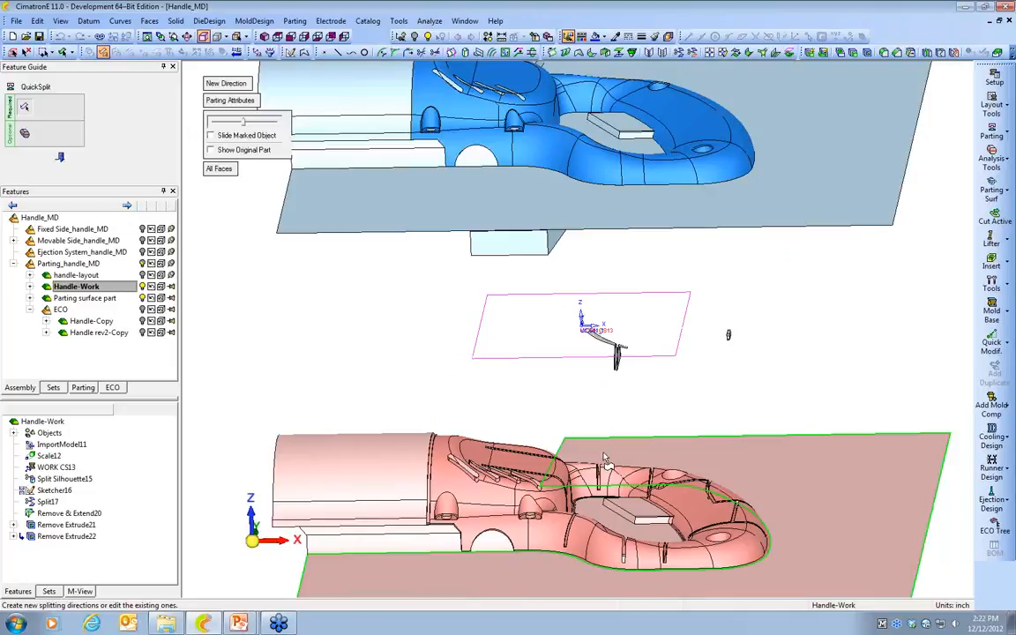
drag(590, 323, 638, 375)
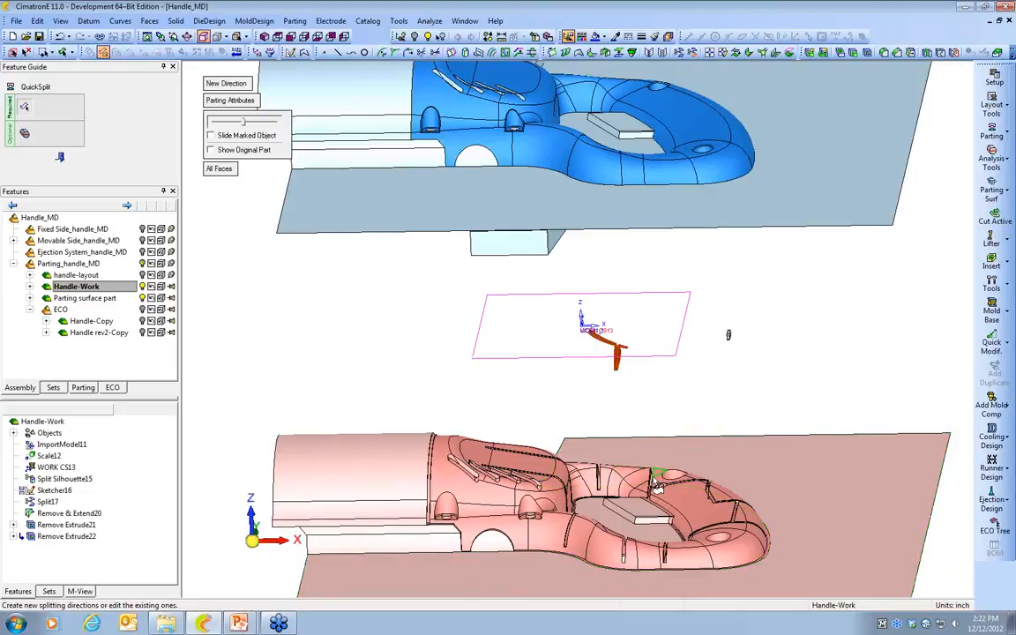
click(659, 478)
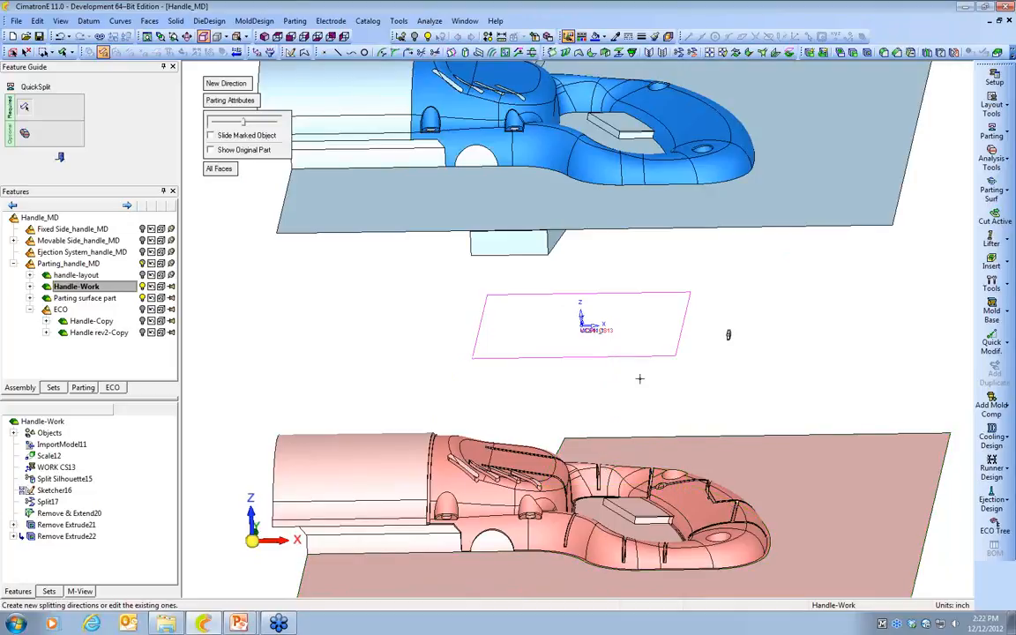
middle_drag(640, 378, 682, 439)
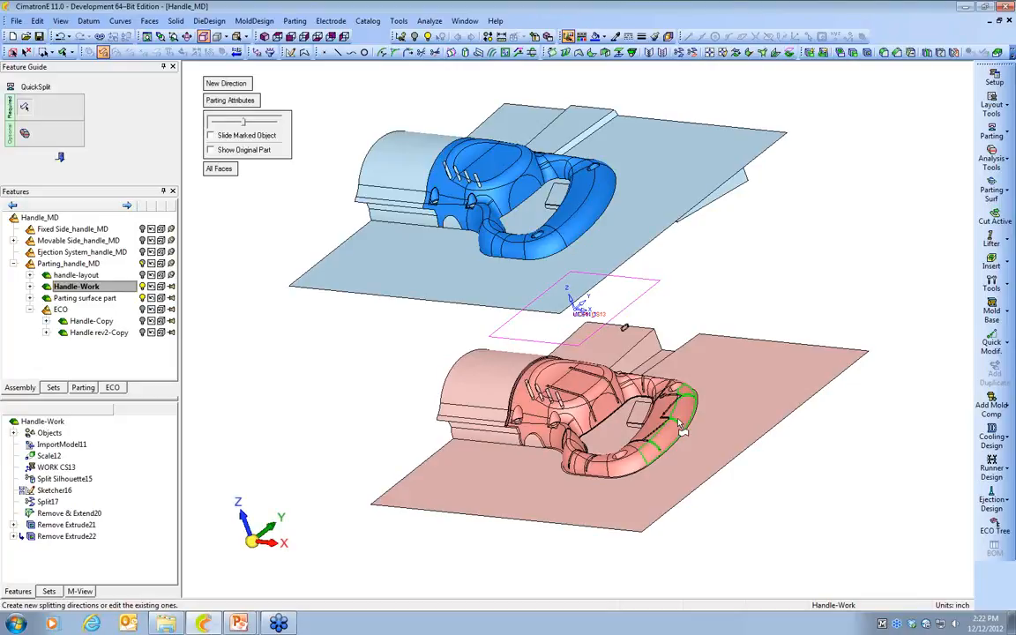
Switch to the PowerPoint slide show, view the Engineering Changes – Implementation slide, and return to CimatronE
key(alt+Tab)
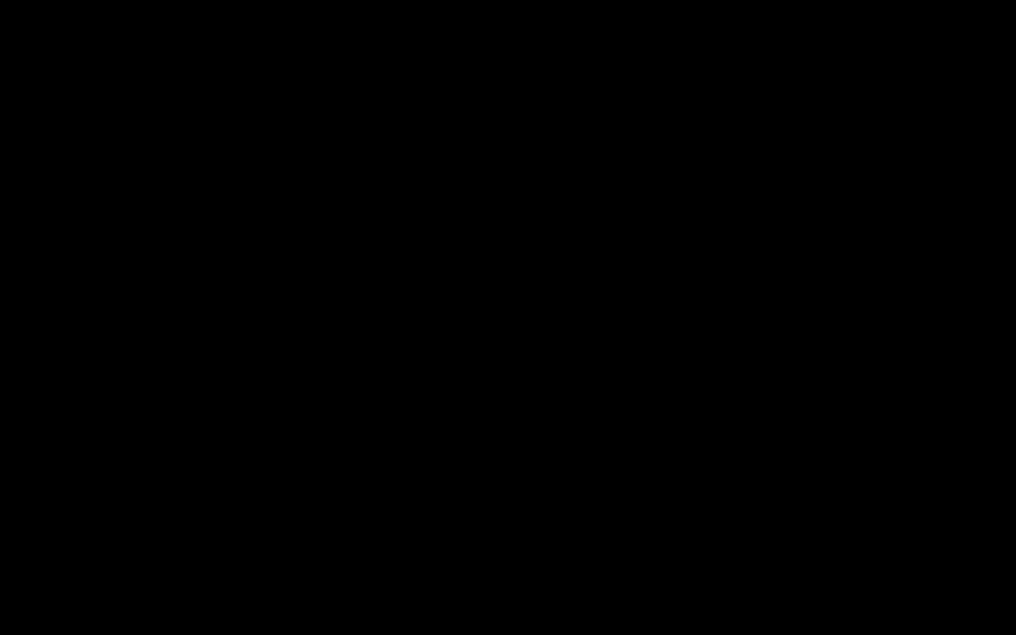
key(Right)
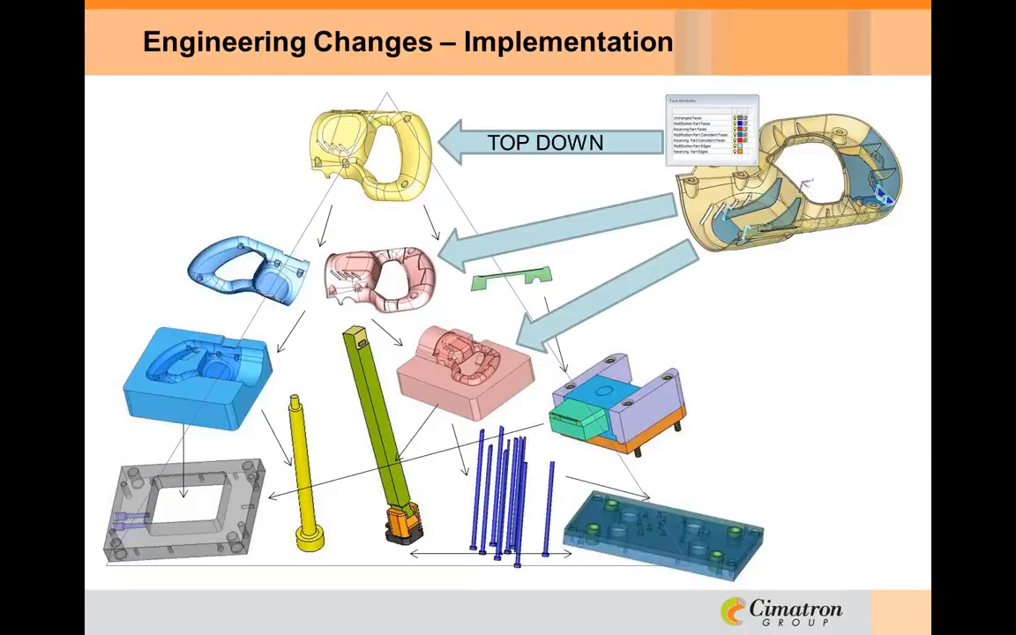
key(alt+Tab)
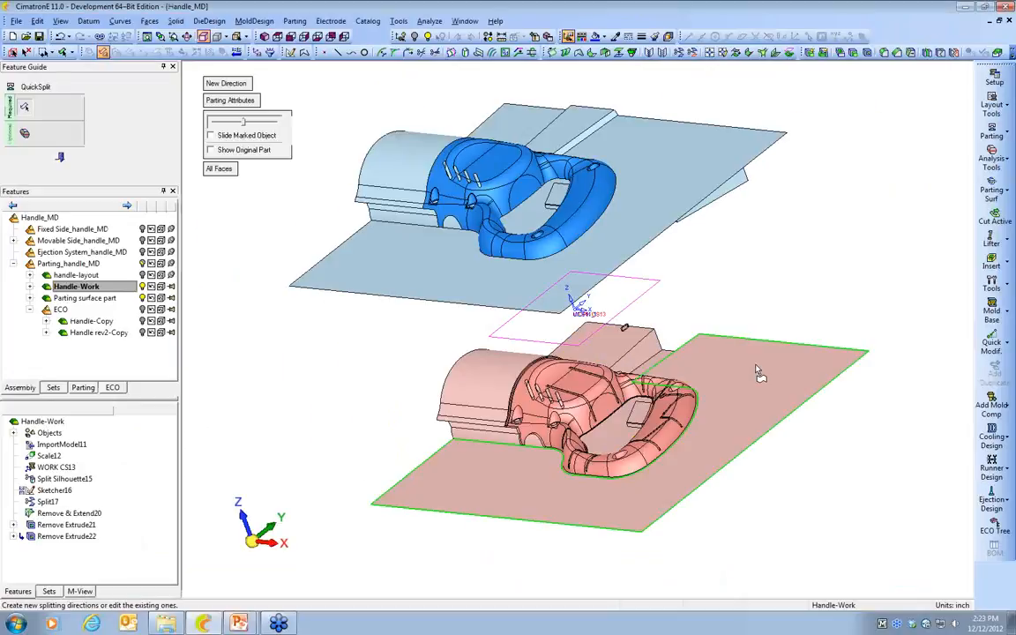
Exit QuickSplit and add a new ECO folder under All ECO
click(60, 157)
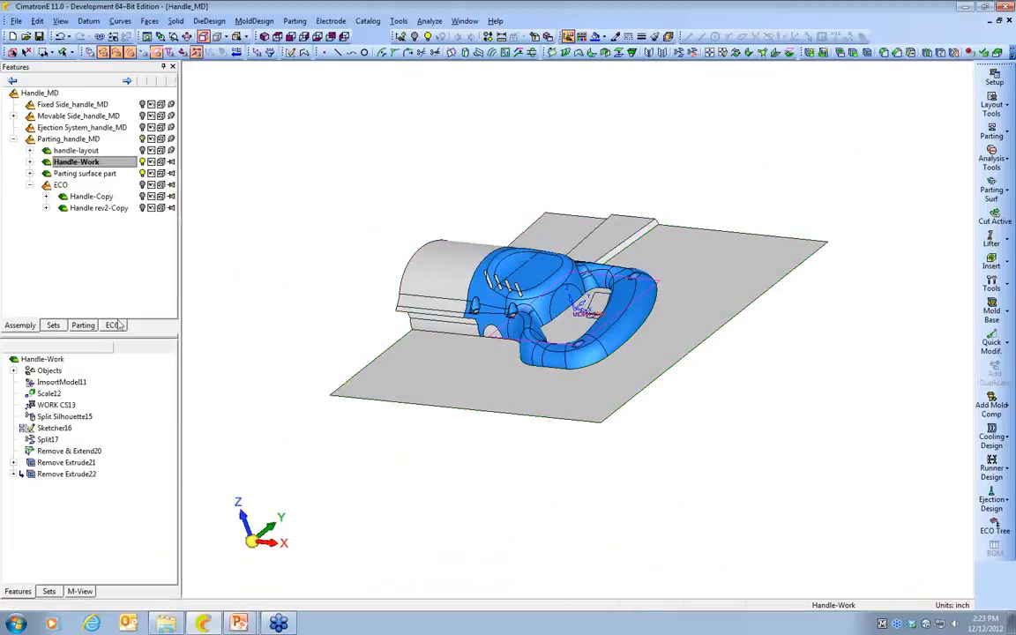
click(115, 325)
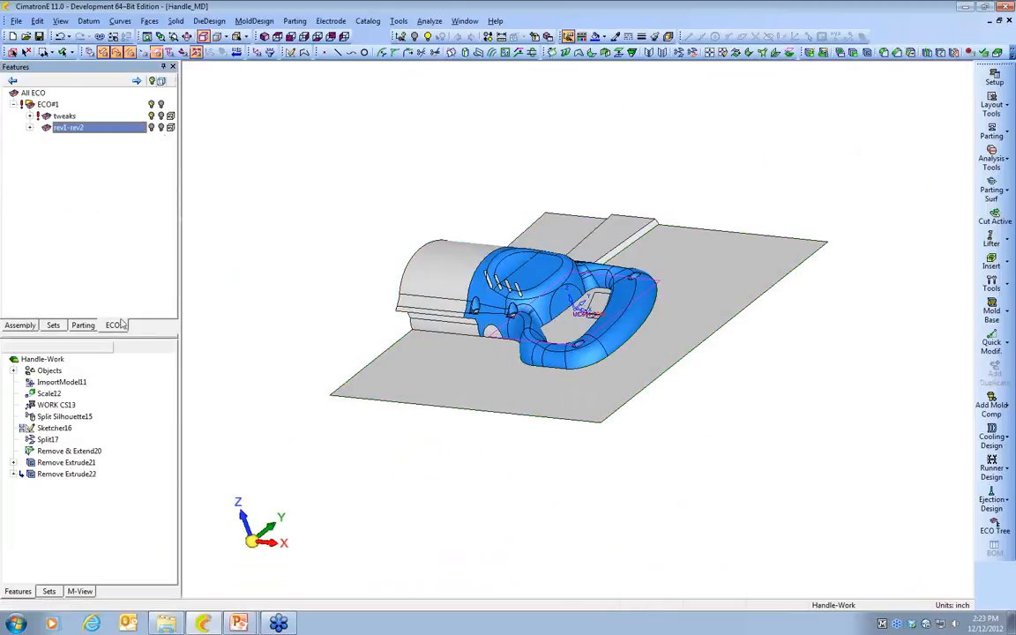
right_click(33, 94)
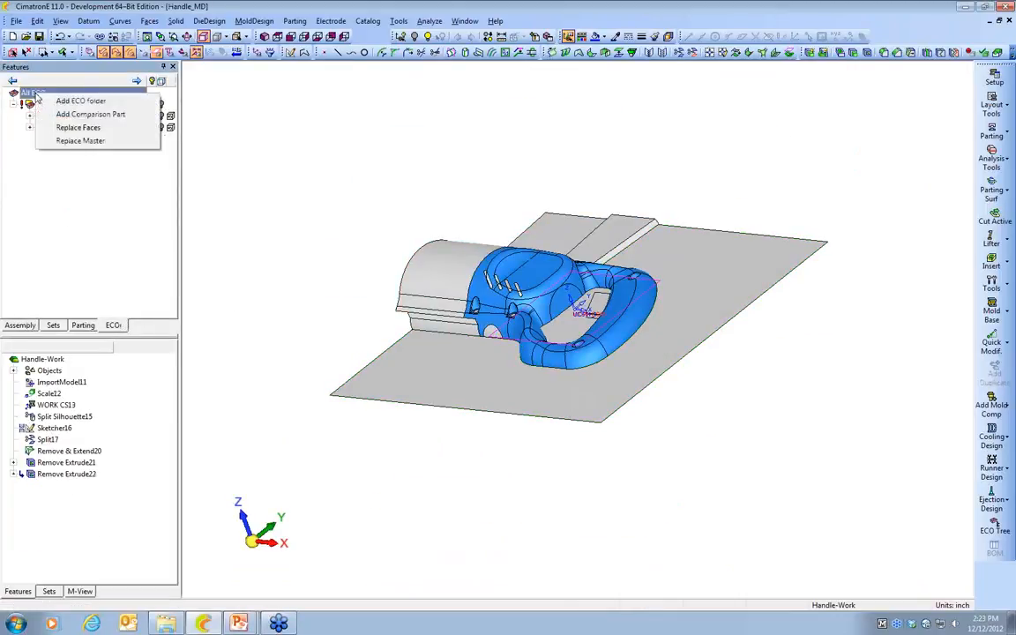
click(79, 101)
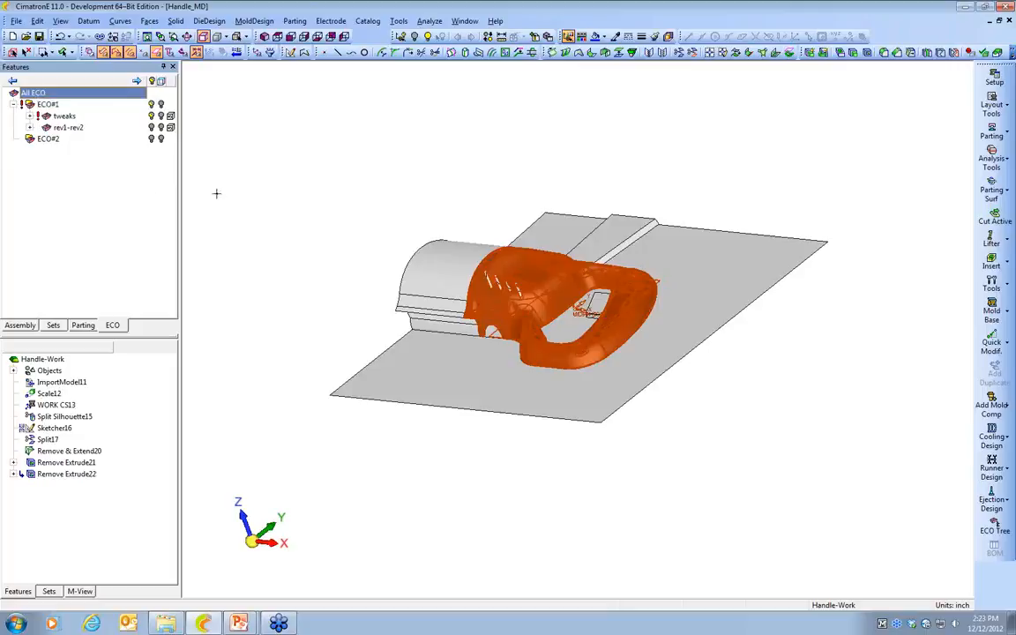
Add Handle rev3 to ECO#2 as a comparison part, using the existing working handle as the reference part
right_click(43, 139)
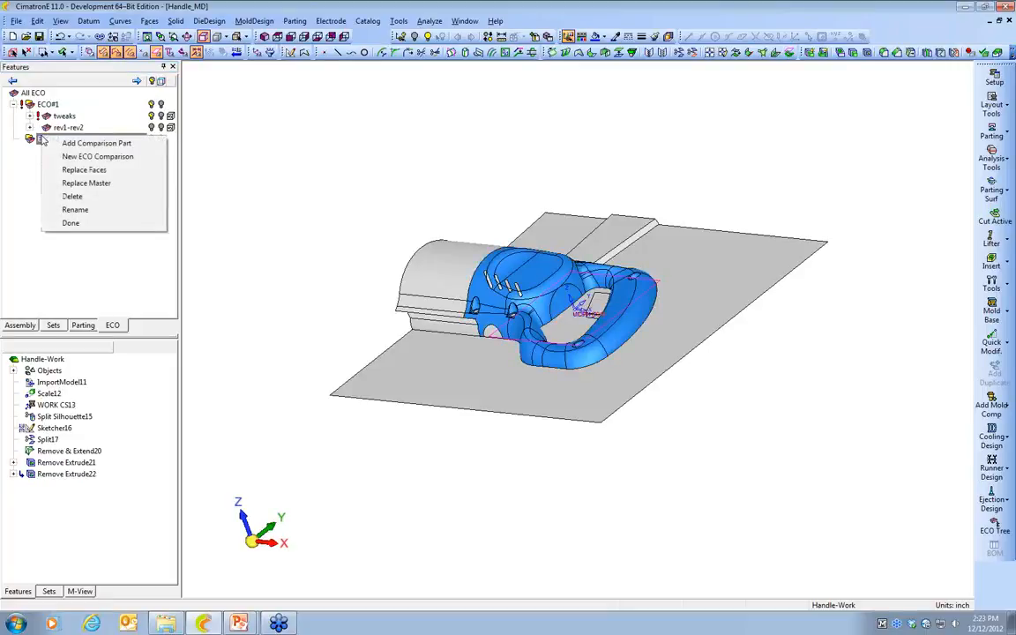
click(89, 145)
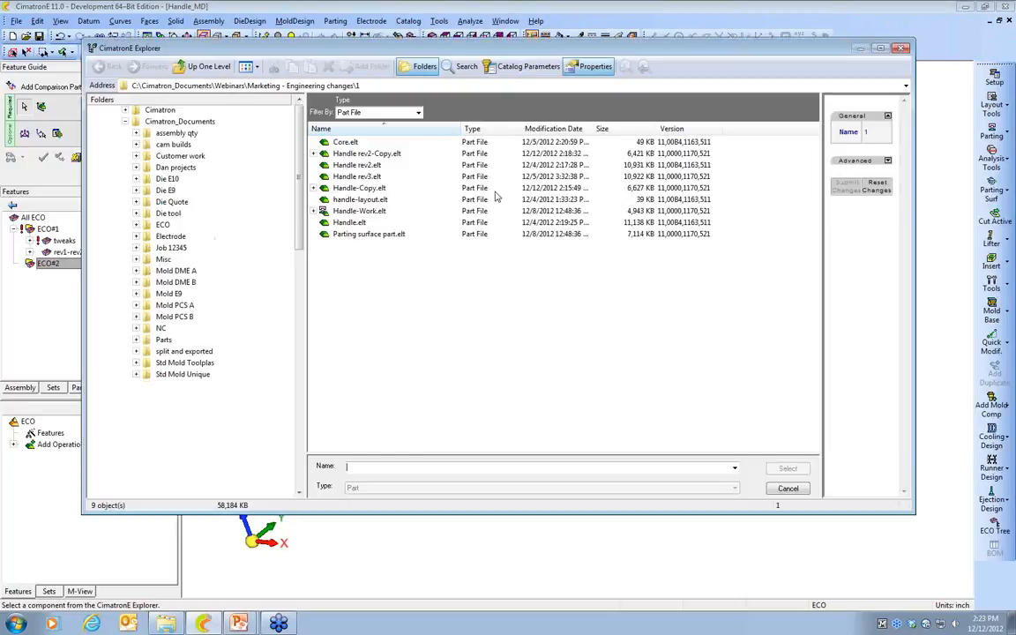
click(358, 176)
click(787, 469)
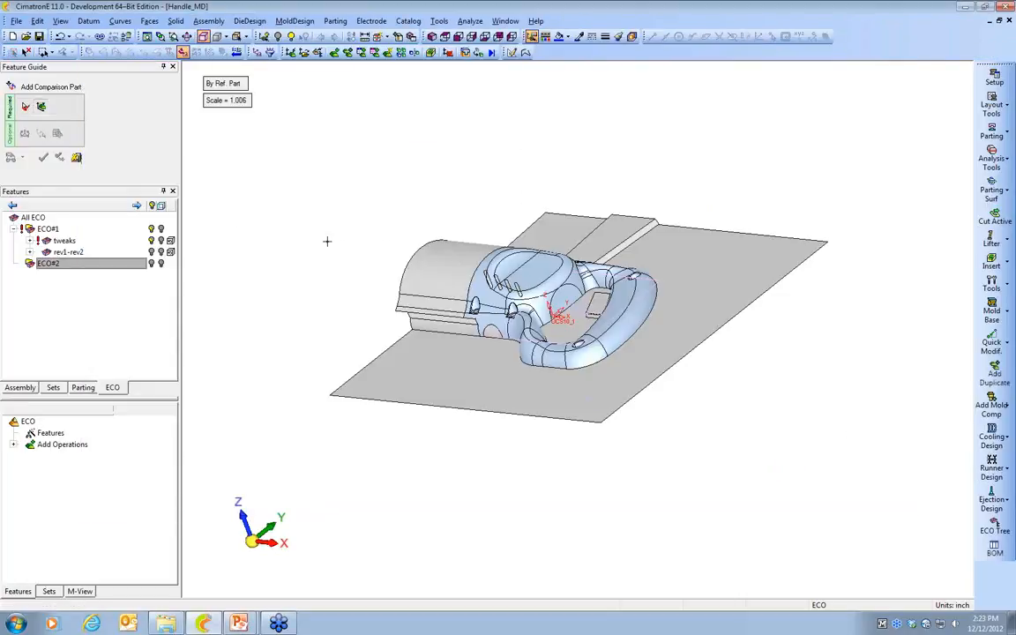
click(534, 283)
ctrl+drag(377, 235, 391, 291)
ctrl+right_drag(429, 360, 401, 289)
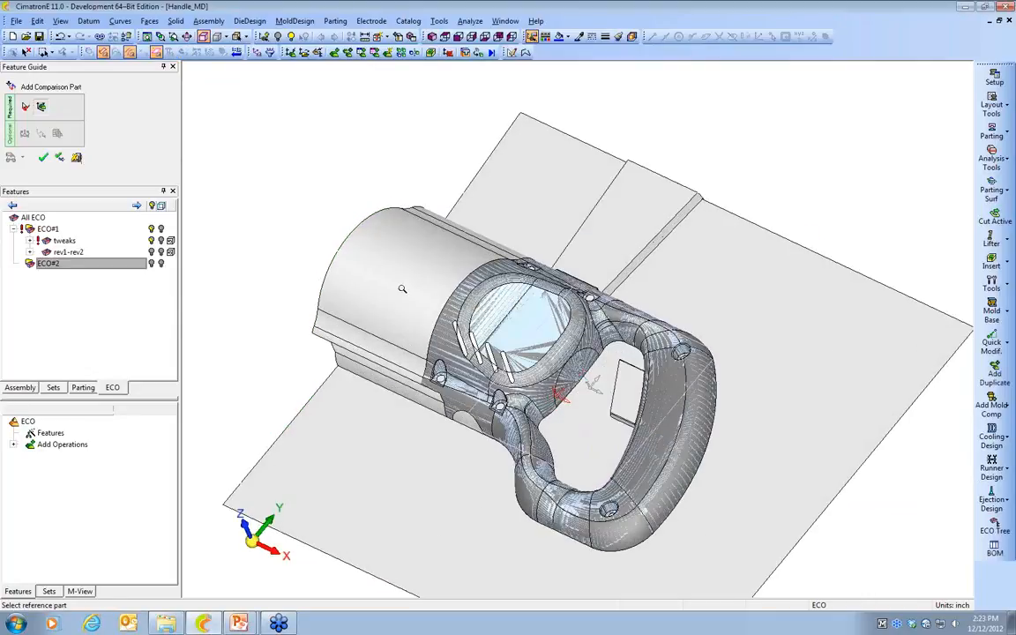
click(76, 157)
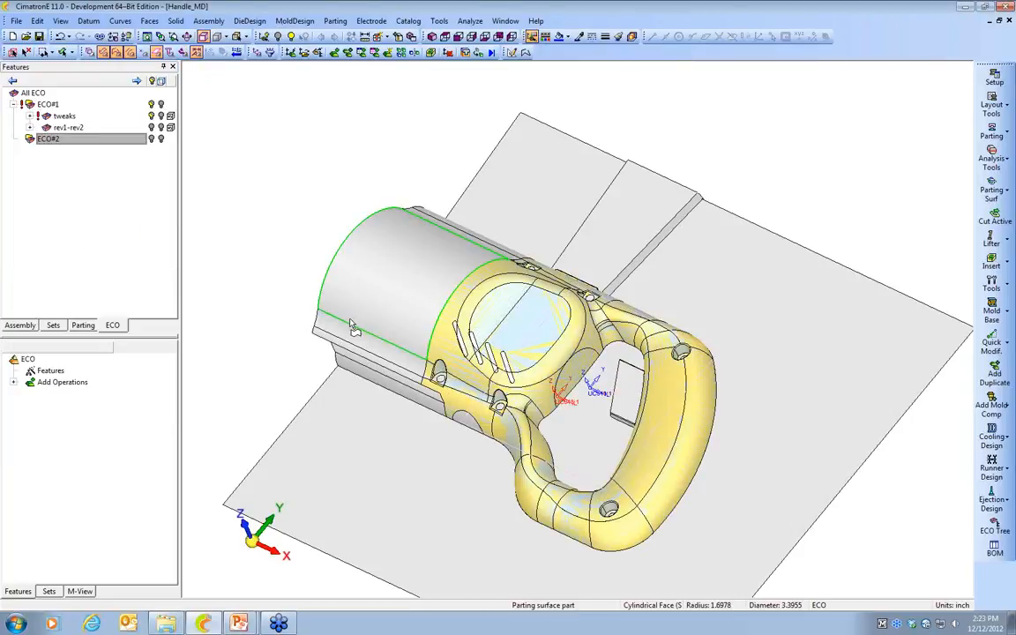
Hide the Parting surface part so that only the handle geometry is displayed
click(26, 323)
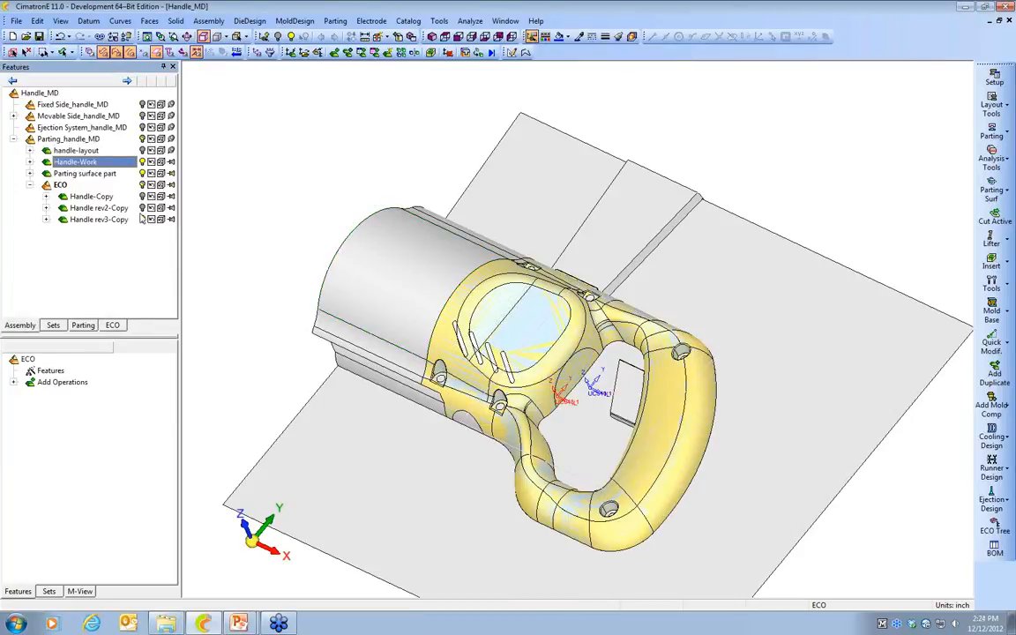
click(142, 174)
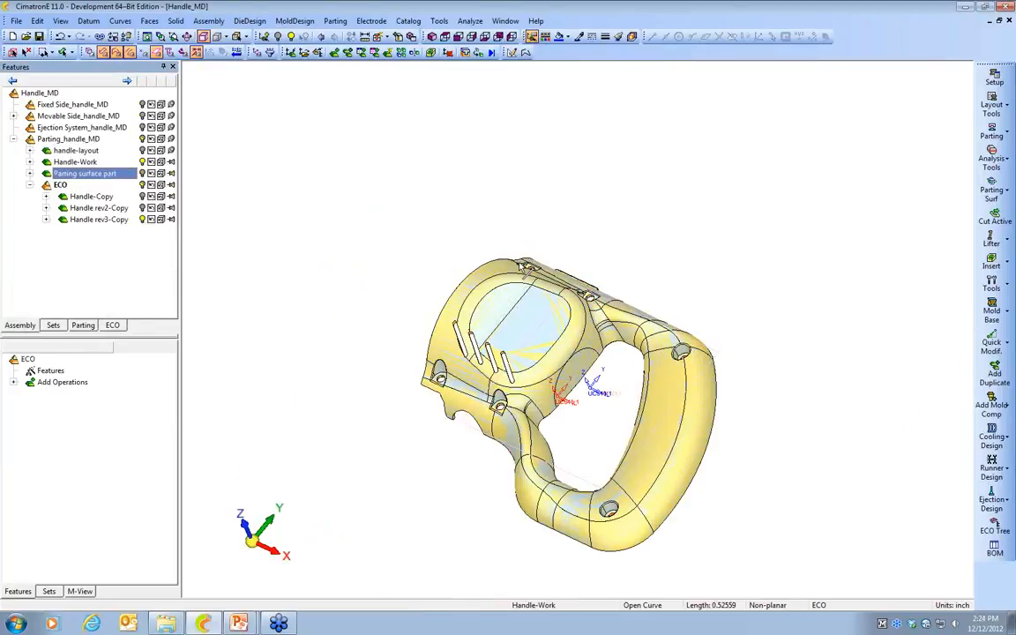
ctrl+middle_drag(579, 390, 444, 262)
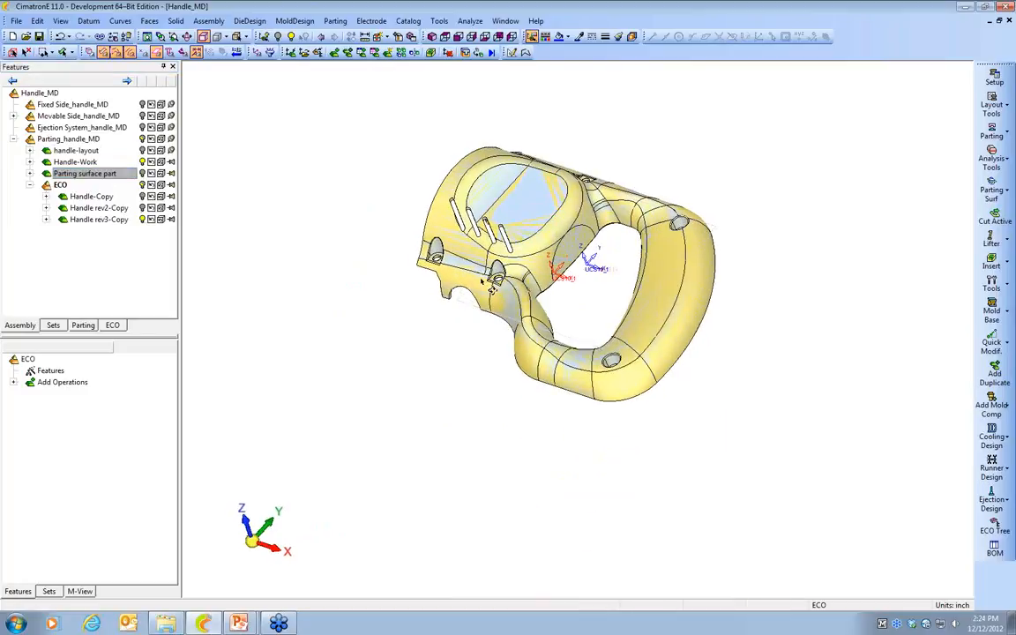
Start a new ECO comparison under ECO#2 between Handle-Work and Handle rev3-Copy, and name it rev2-rev3
click(112, 325)
right_click(72, 145)
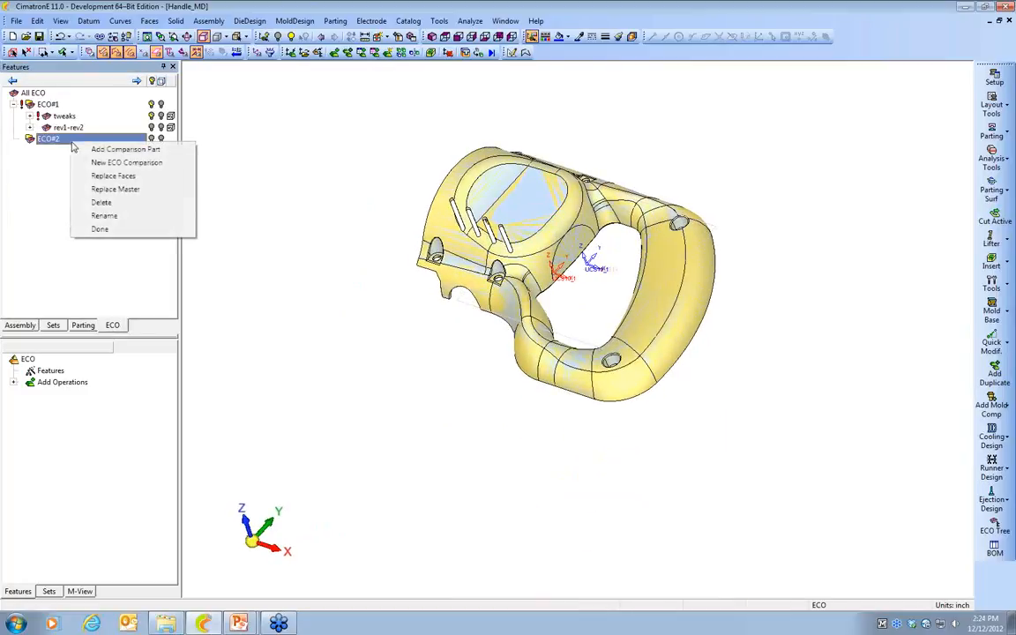
click(105, 163)
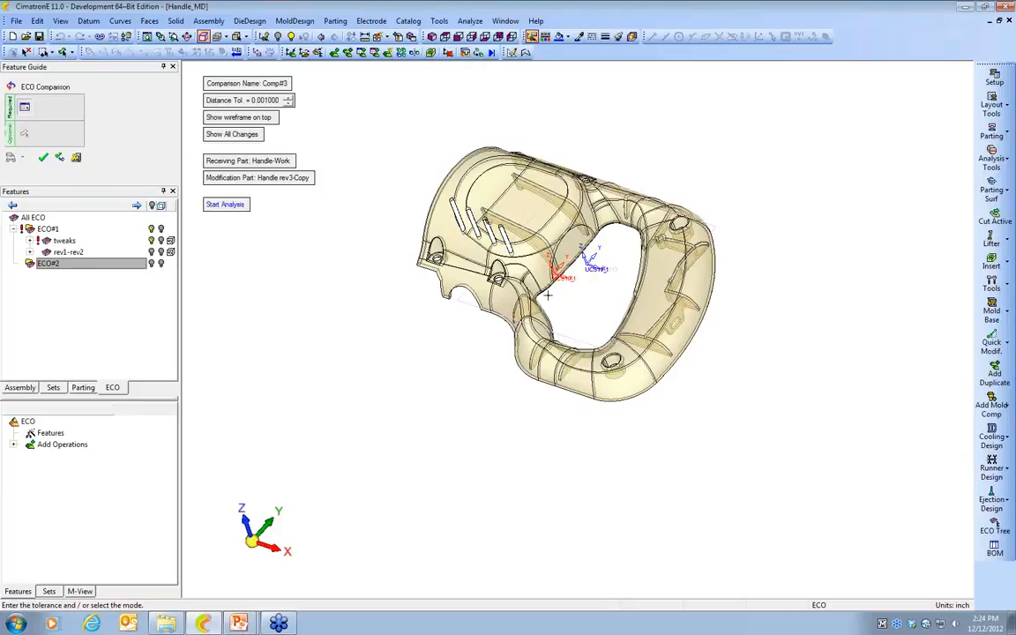
click(248, 84)
text(r)
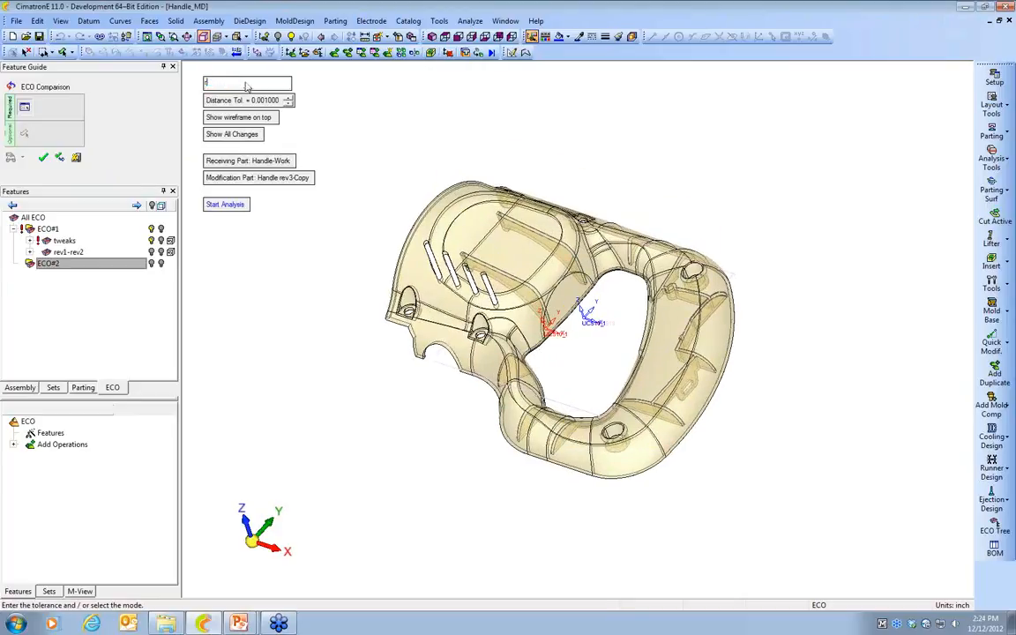
text(ev2-rev3)
key(Return)
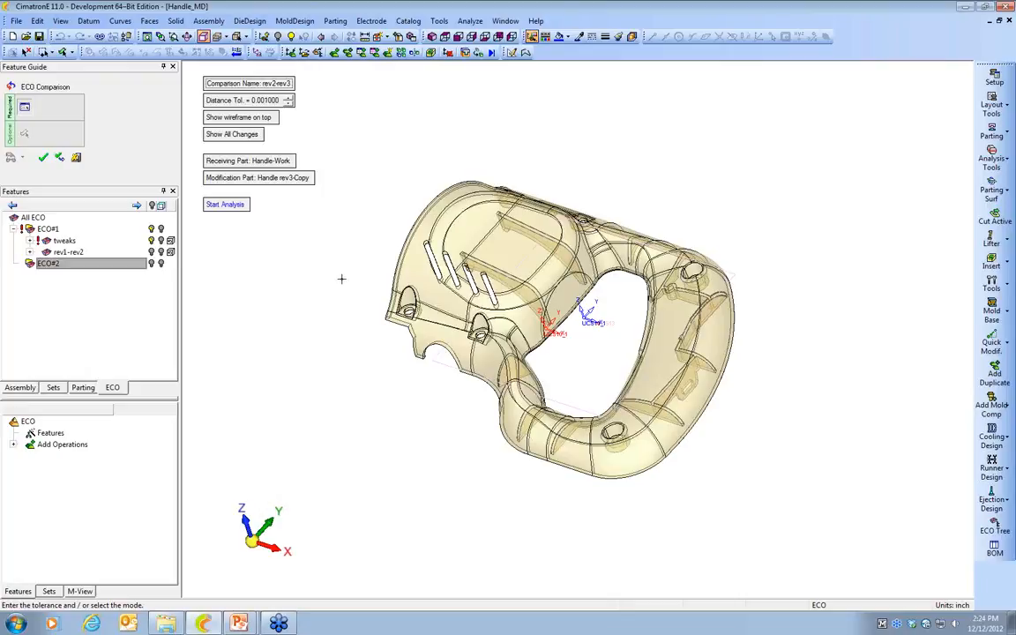
Run the comparison analysis for all changes and examine the highlighted edges around the handle
click(228, 204)
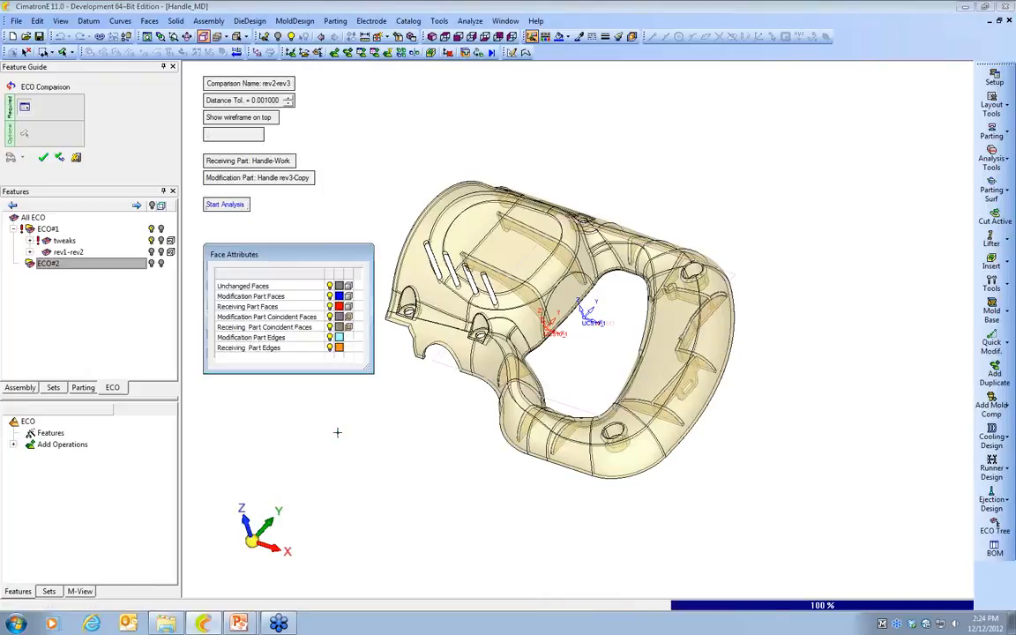
mouse_move(483, 477)
ctrl+mouse_down()
mouse_move(472, 470)
mouse_move(490, 494)
ctrl+mouse_up()
ctrl+middle_drag(500, 484, 532, 445)
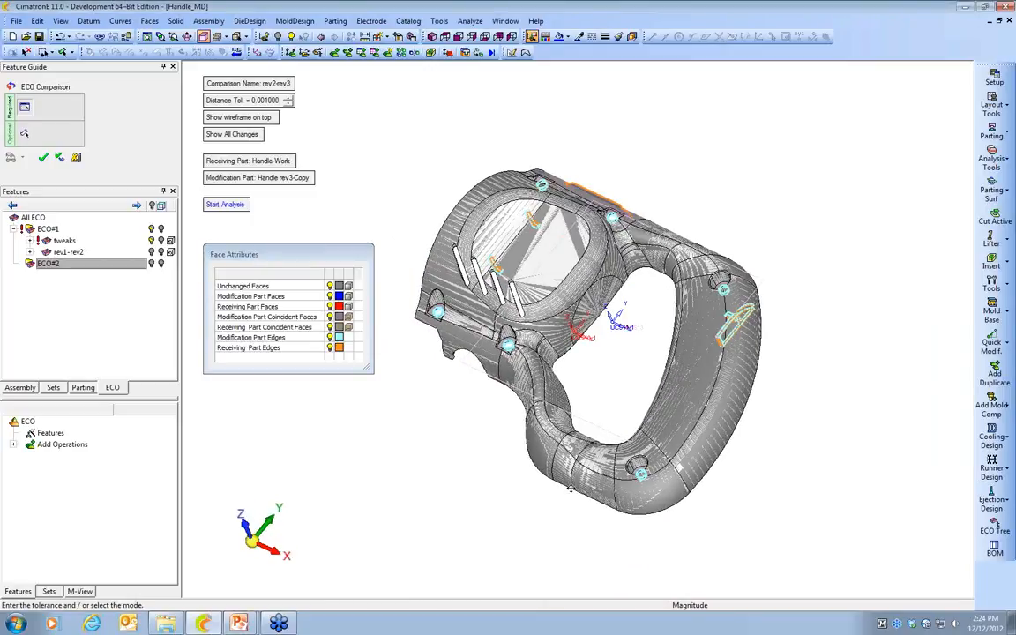
ctrl+right_drag(532, 448, 543, 430)
ctrl+middle_drag(545, 434, 565, 434)
ctrl+right_drag(651, 374, 656, 363)
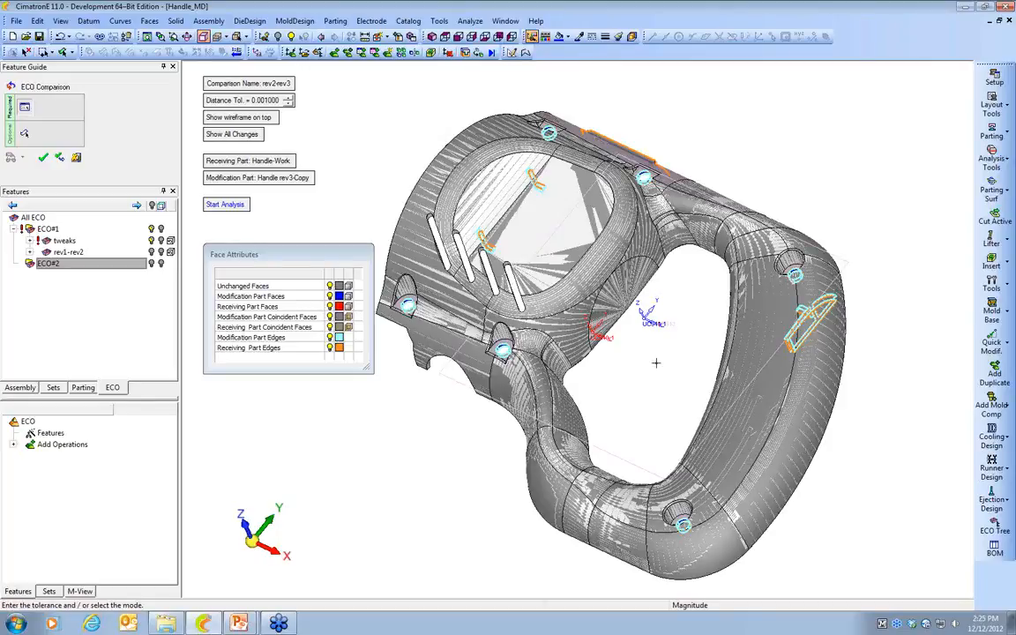
Limit the comparison to changes from the previous modification, choose Handle rev2-Copy as that modification, and rerun the analysis
click(233, 135)
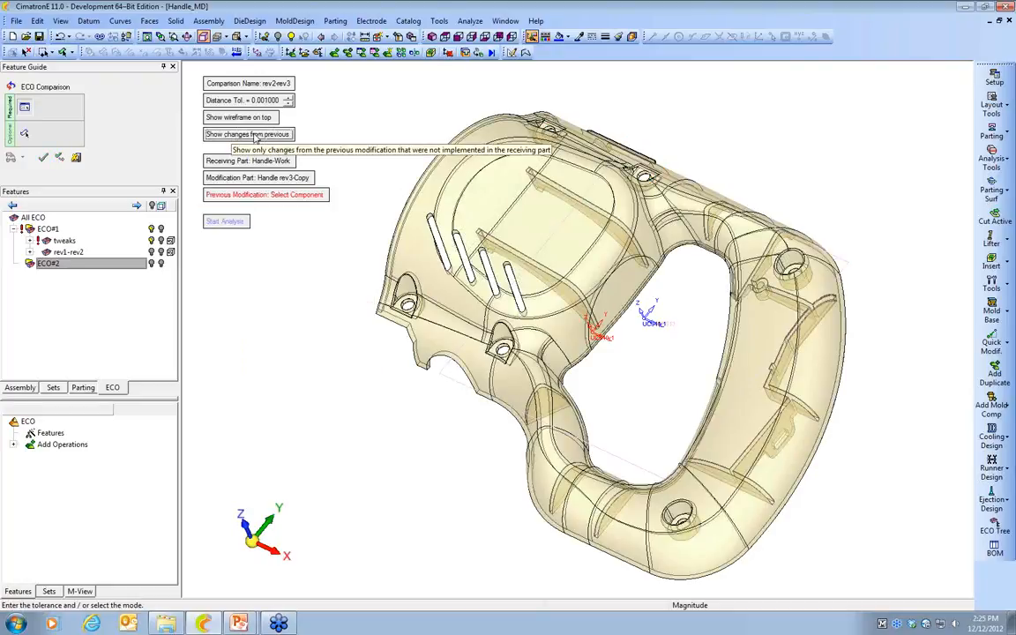
click(259, 195)
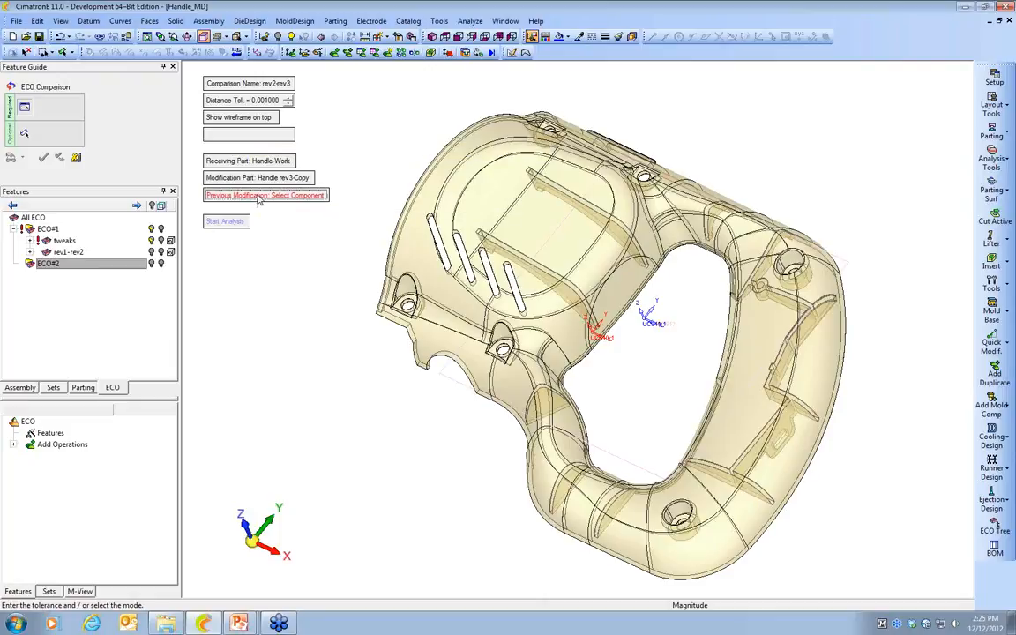
click(30, 252)
click(67, 275)
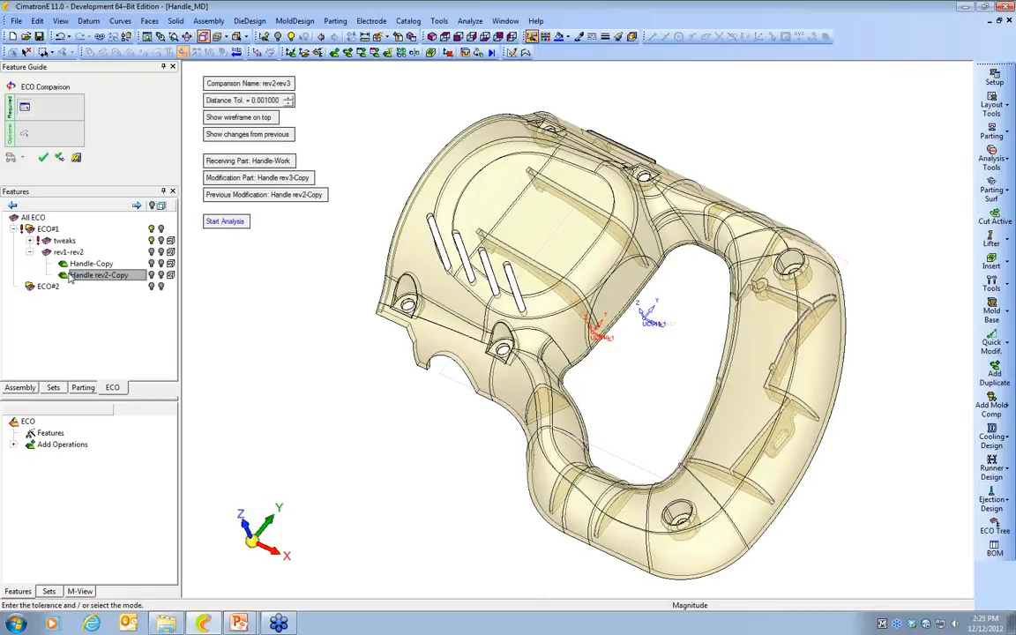
click(218, 221)
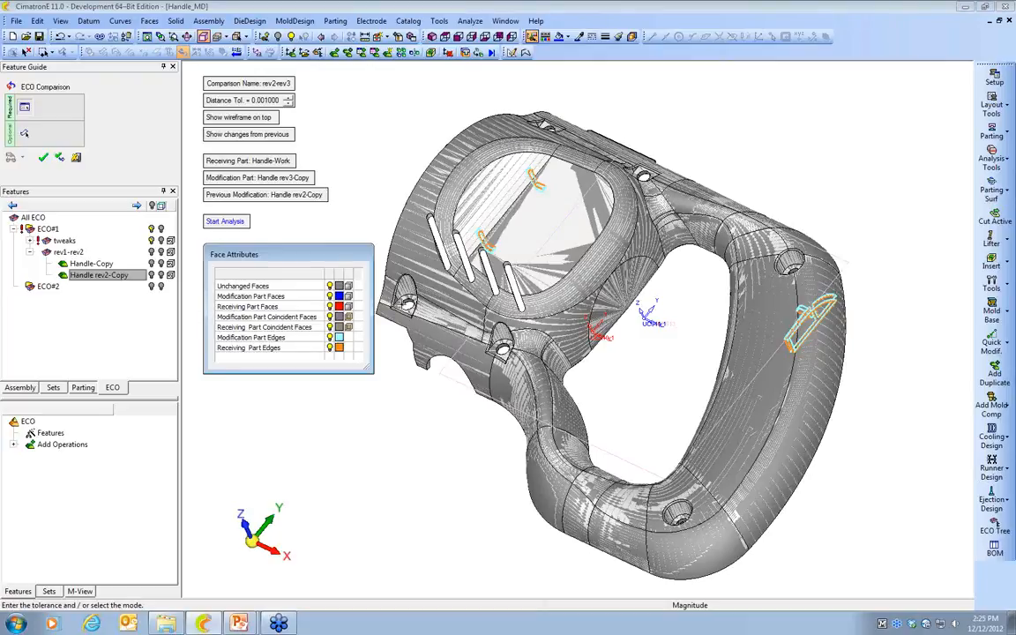
Hide the unchanged faces, inspect the modified ribs and grip faces, and accept the rev2-rev3 comparison
click(330, 286)
mouse_move(536, 370)
ctrl+mouse_down()
mouse_move(546, 336)
mouse_move(542, 358)
ctrl+mouse_up()
ctrl+middle_drag(576, 322, 542, 377)
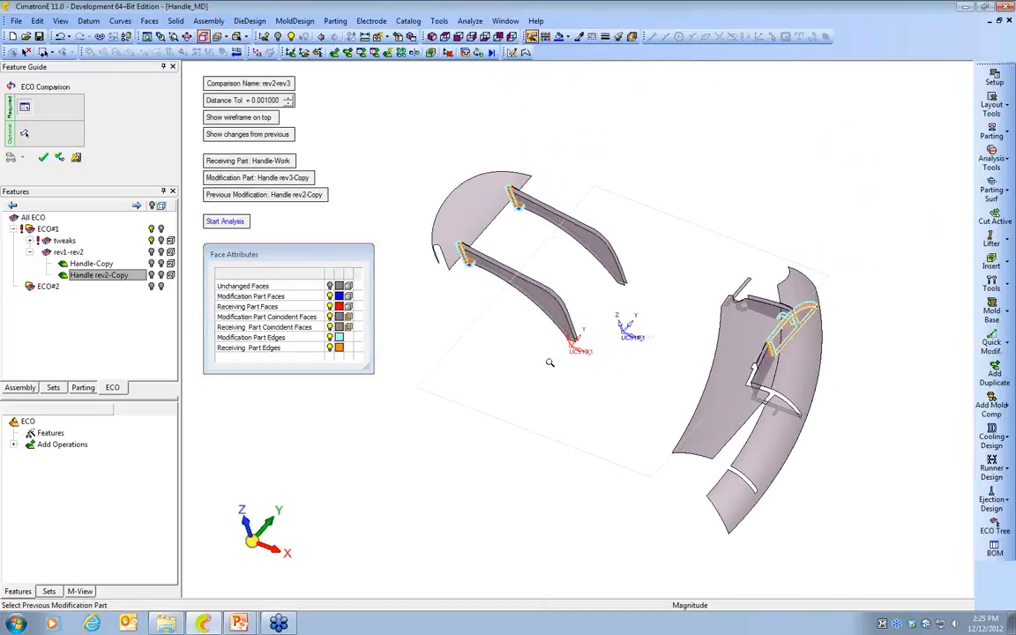
ctrl+right_drag(548, 363, 518, 313)
ctrl+middle_drag(525, 325, 512, 322)
ctrl+right_drag(513, 322, 511, 374)
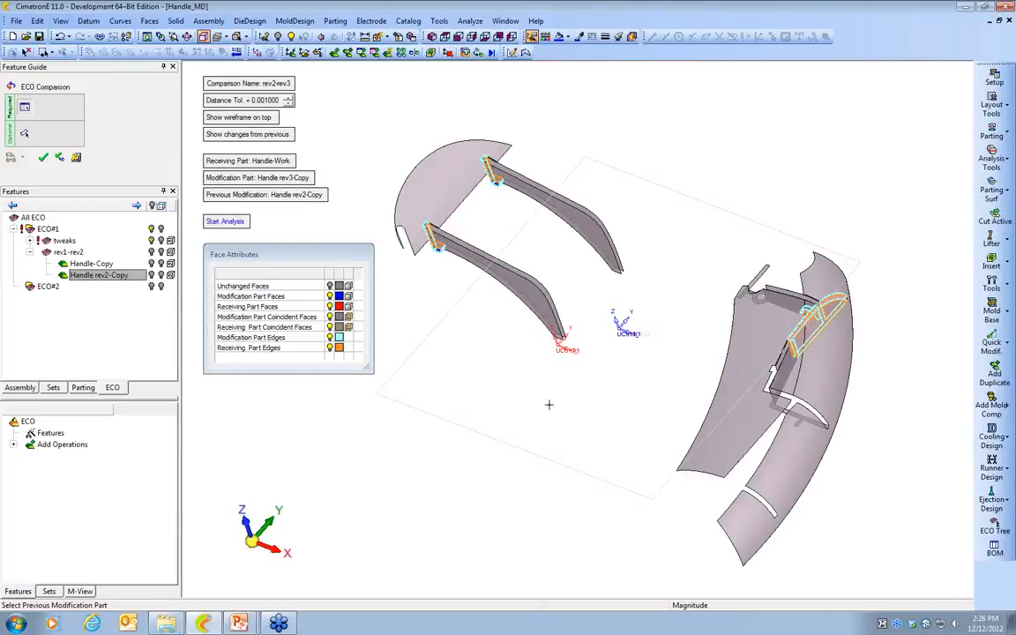
click(42, 157)
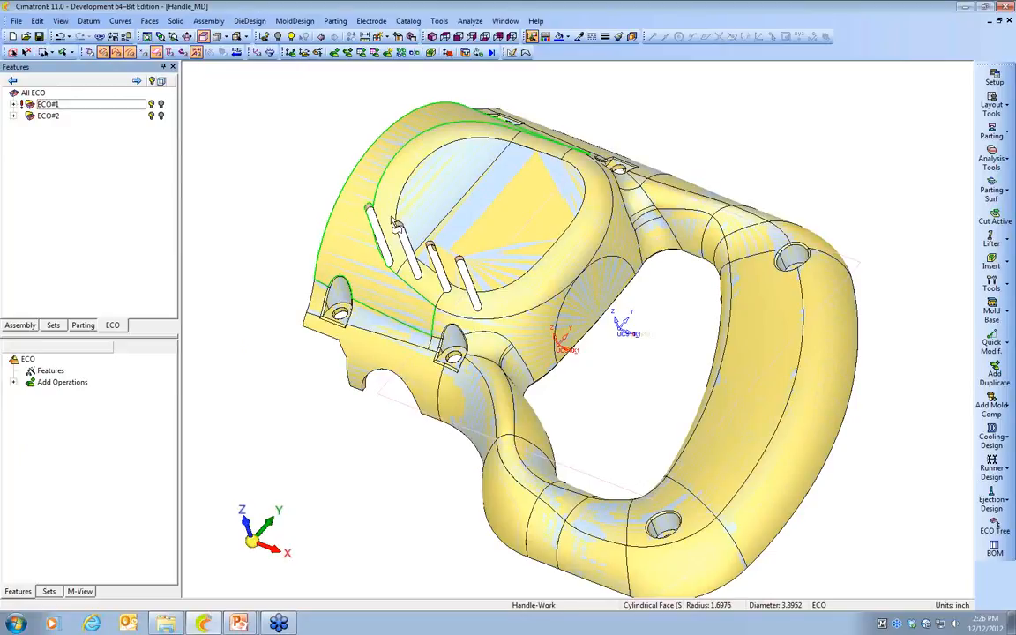
Replace the changed faces in the working part from the rev2-rev3 comparison, keeping the proposed faces and the 0.001 maximum gap
right_click(42, 116)
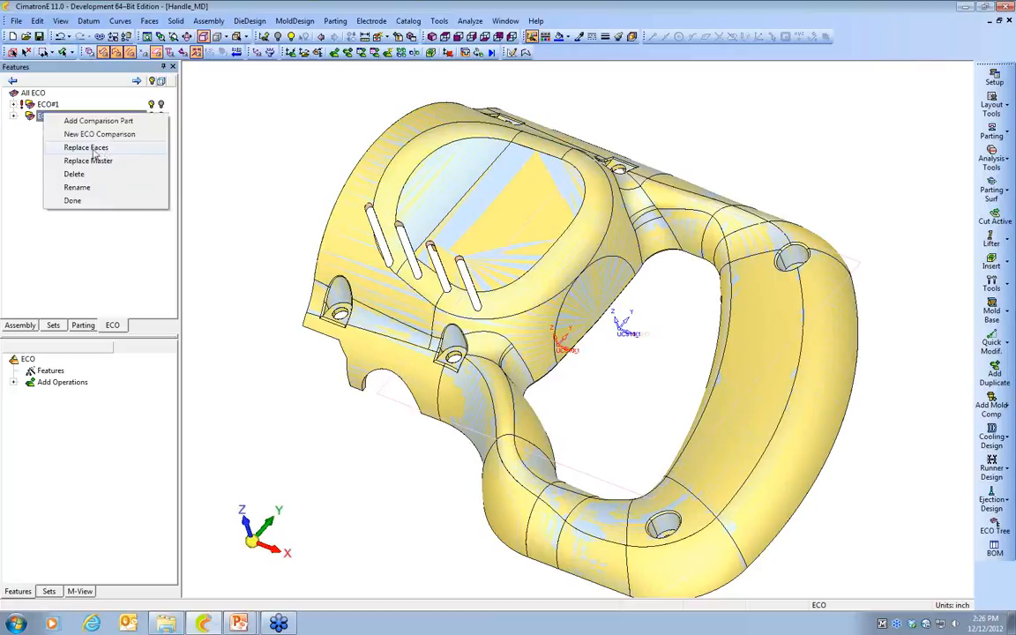
click(14, 117)
right_click(66, 128)
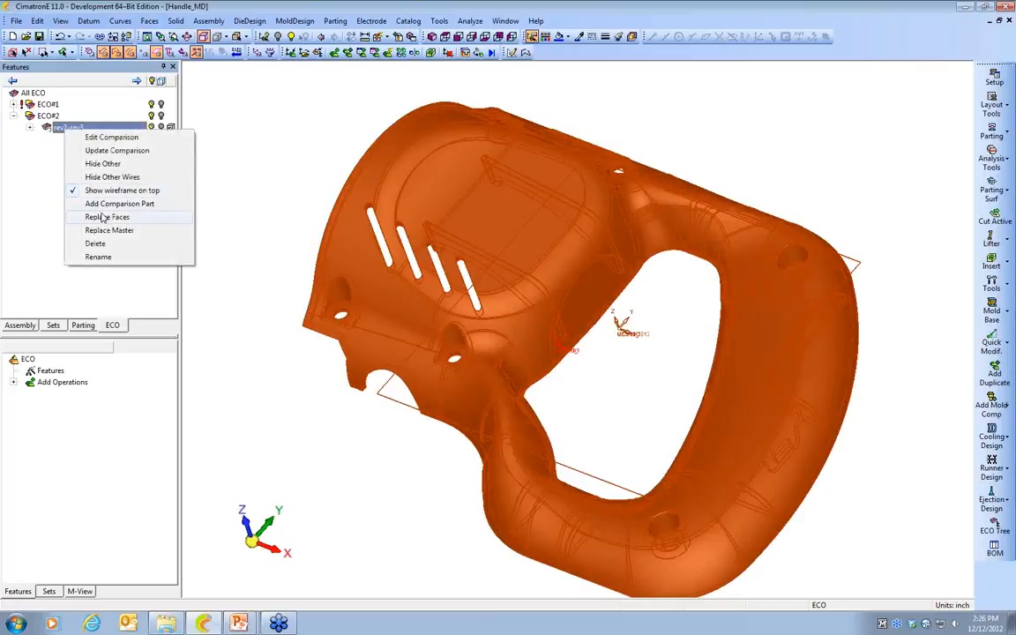
click(104, 217)
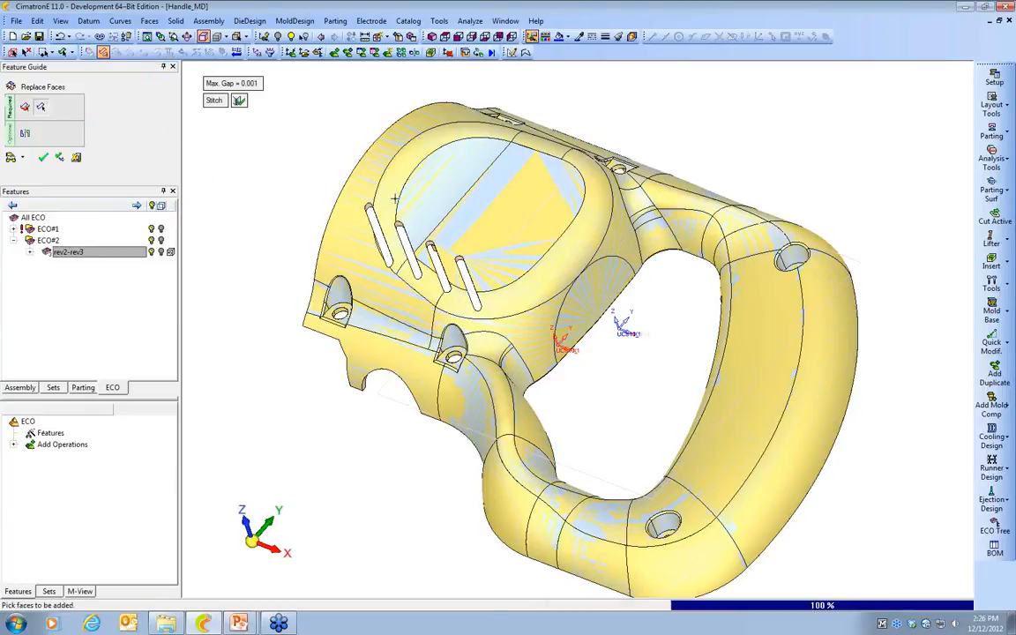
click(43, 158)
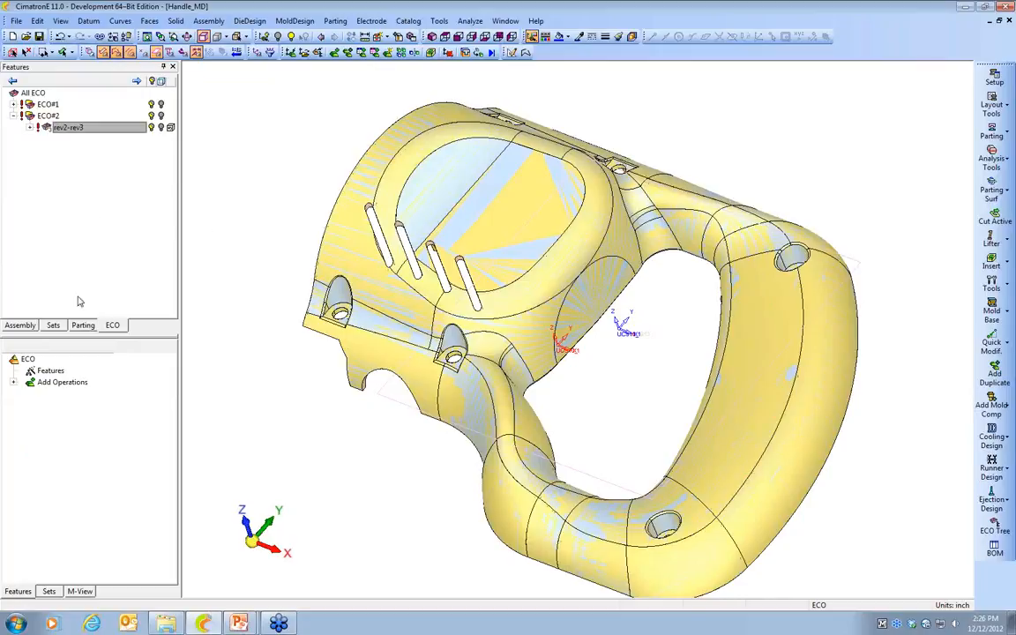
Activate the Handle-Work part in the assembly and hide the other parts
click(20, 326)
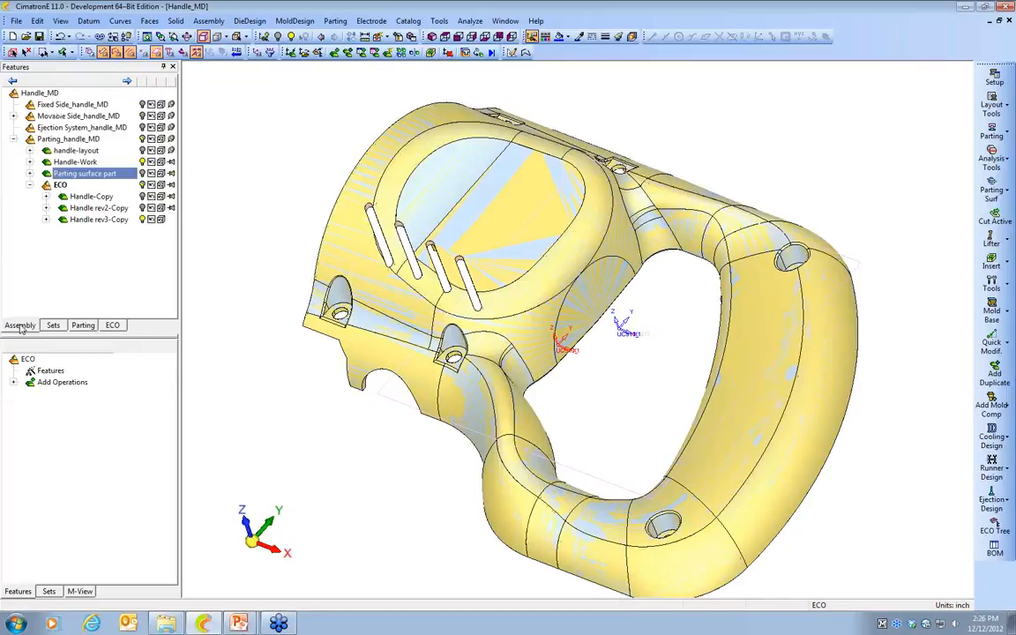
click(60, 163)
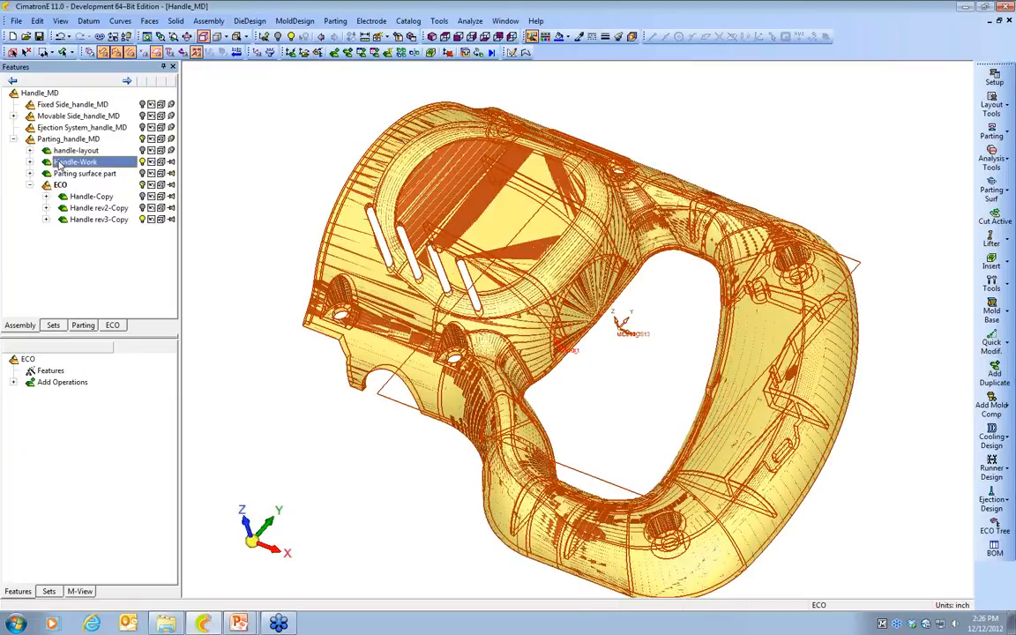
double_click(60, 164)
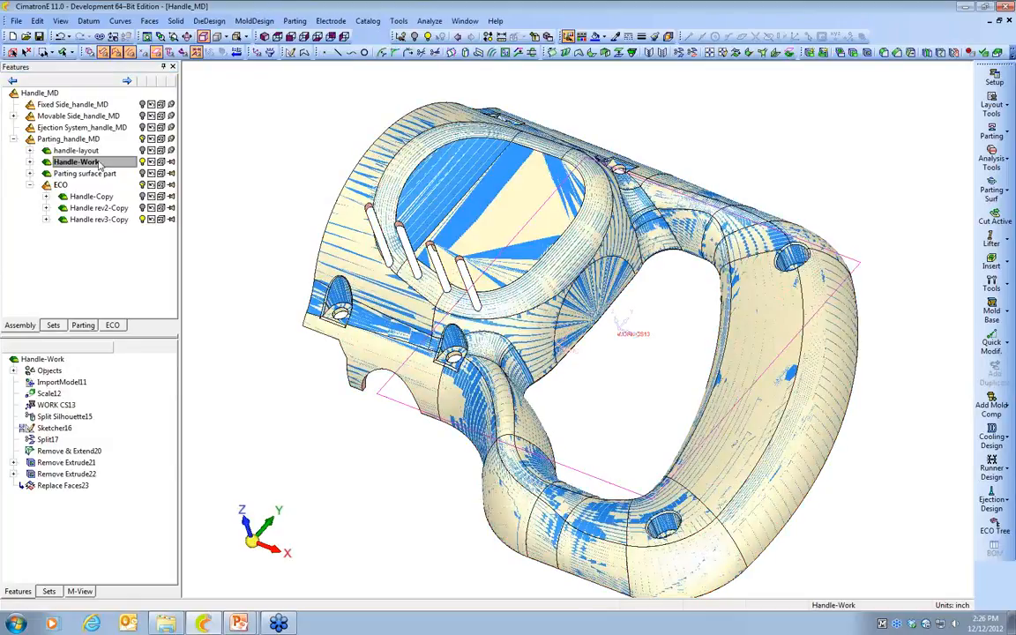
right_click(95, 163)
click(176, 301)
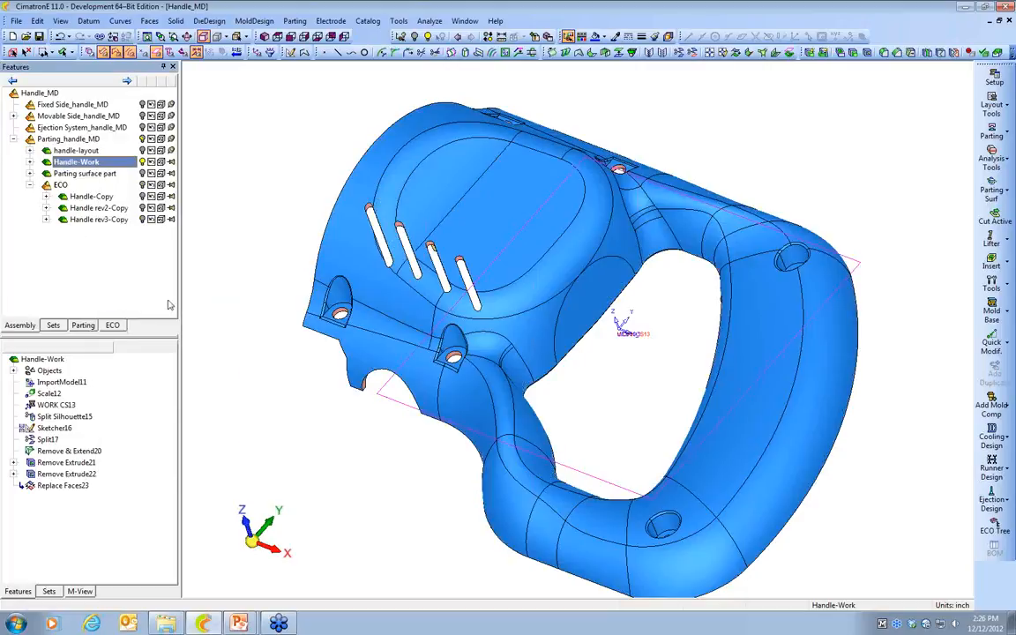
Highlight the Replace Faces feature of Handle-Work and inspect the replaced faces on the inside of the handle
click(35, 487)
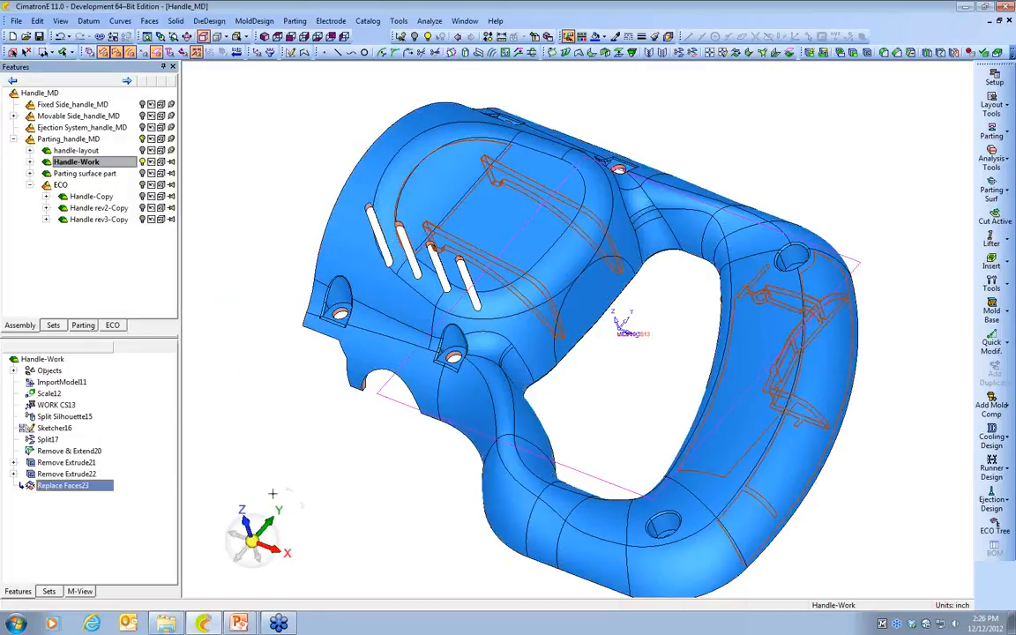
ctrl+drag(273, 493, 569, 353)
ctrl+middle_drag(561, 345, 542, 384)
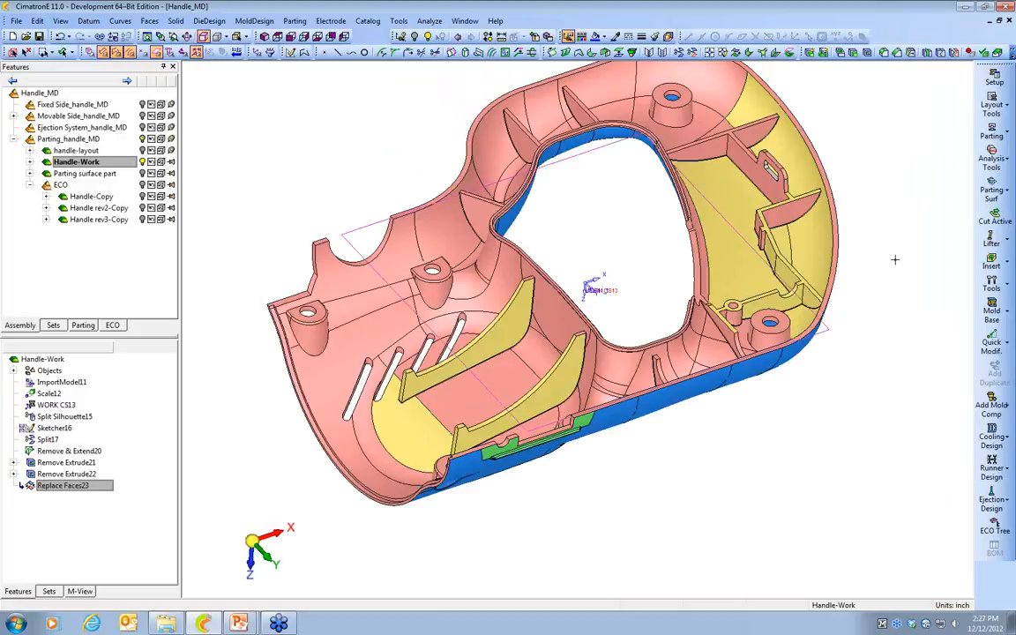
scroll(895, 259, down, 2)
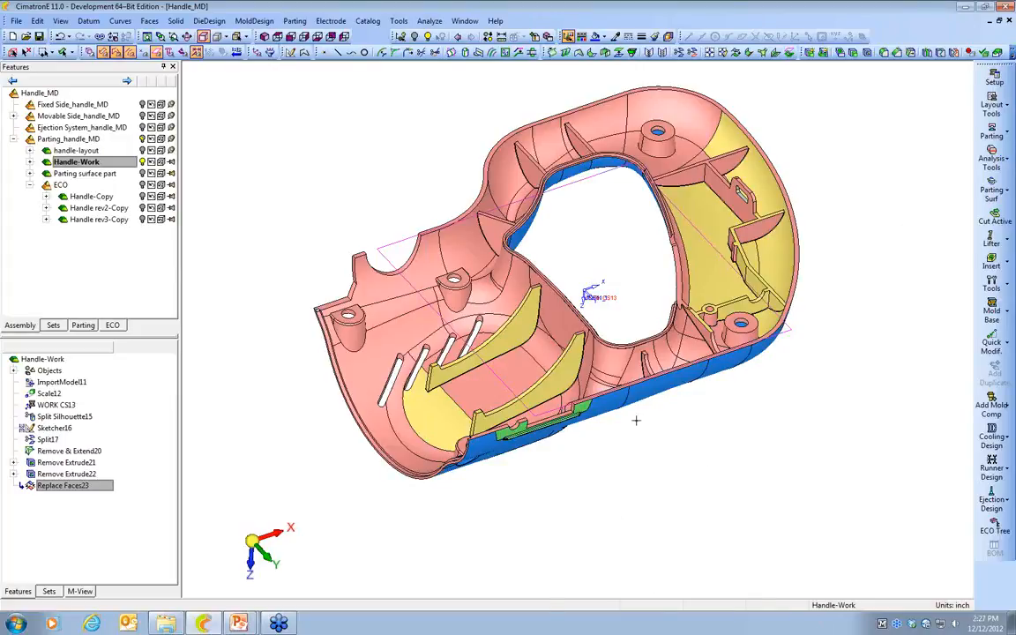
Close the Handle_MD assembly without saving and bring up the file browser on the engineering changes folder
click(15, 21)
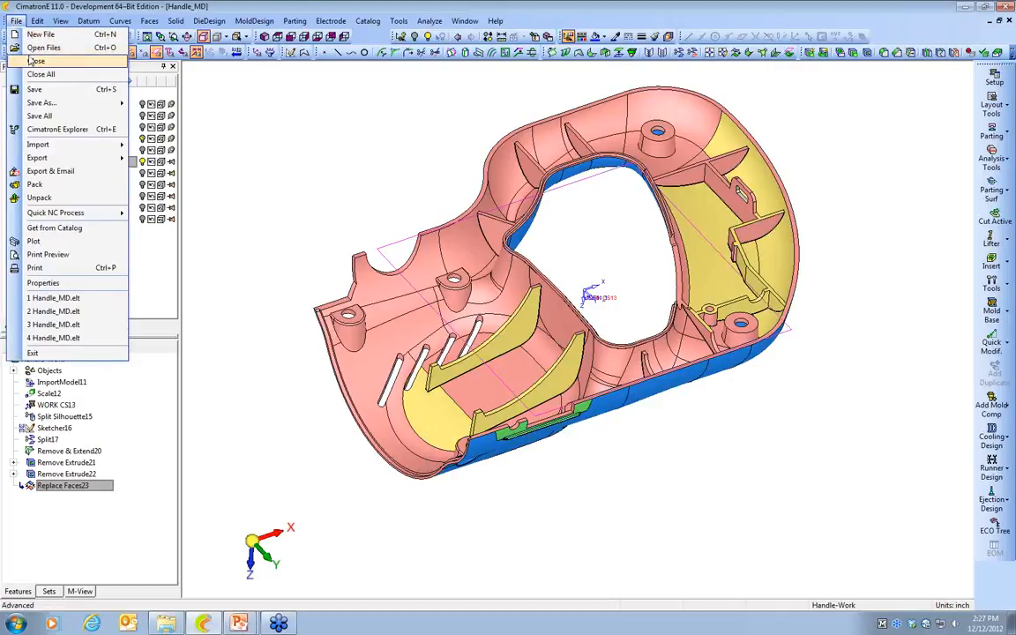
click(35, 61)
click(519, 337)
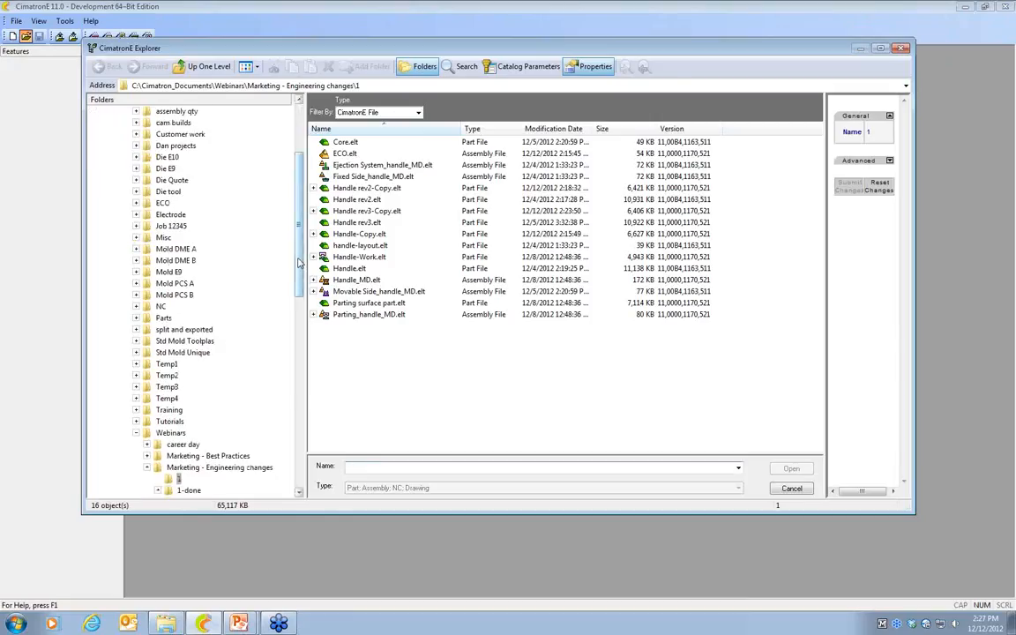
Open the Handle_MD assembly from folder 2 of Marketing - Engineering changes
drag(300, 263, 300, 302)
click(179, 412)
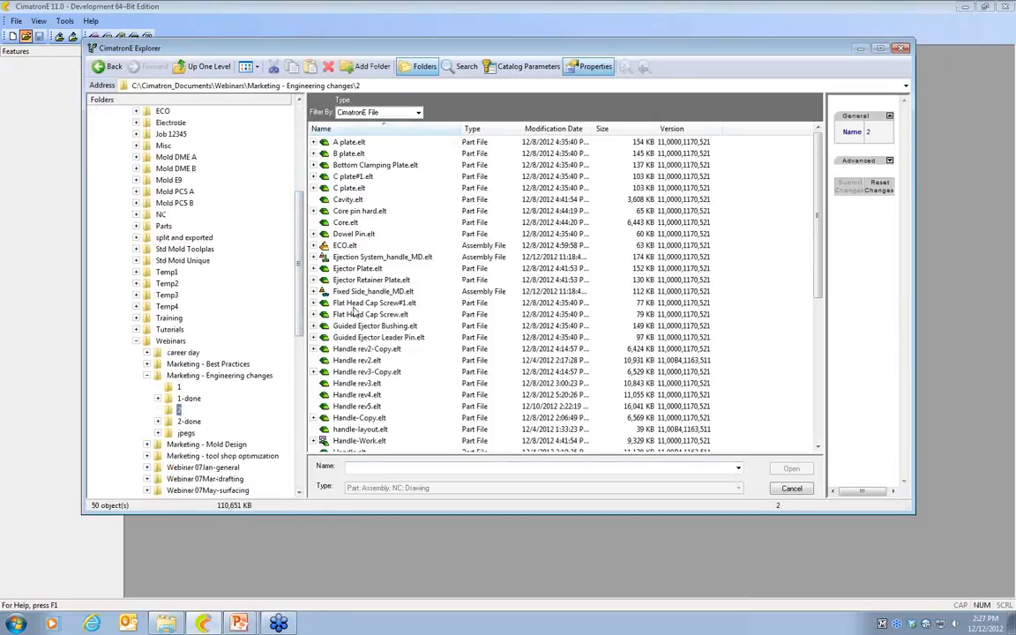
scroll(322, 281, down, 3)
click(356, 316)
scroll(356, 323, down, 5)
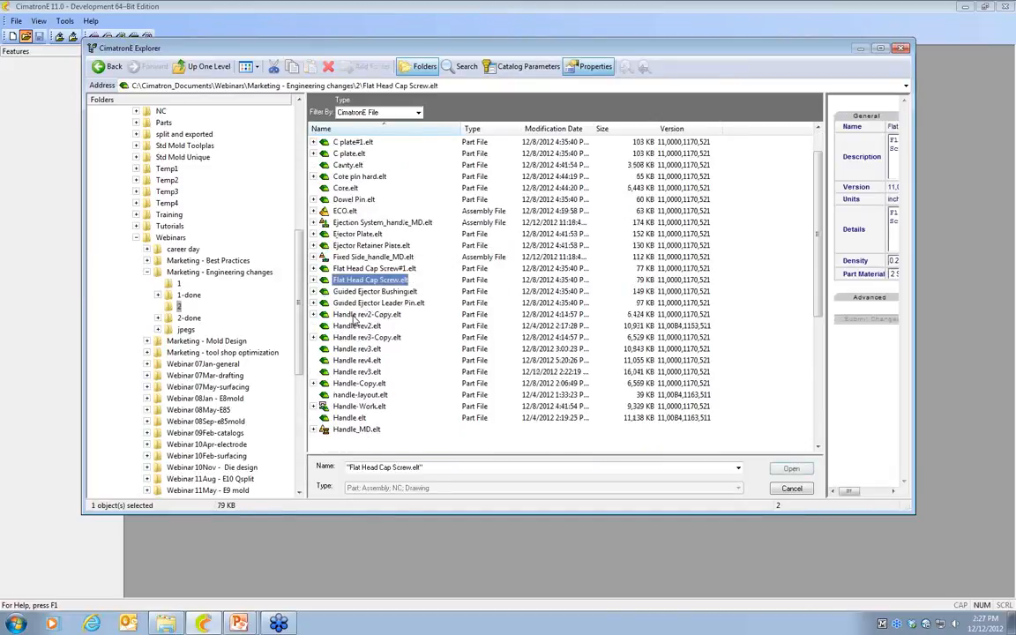
double_click(352, 345)
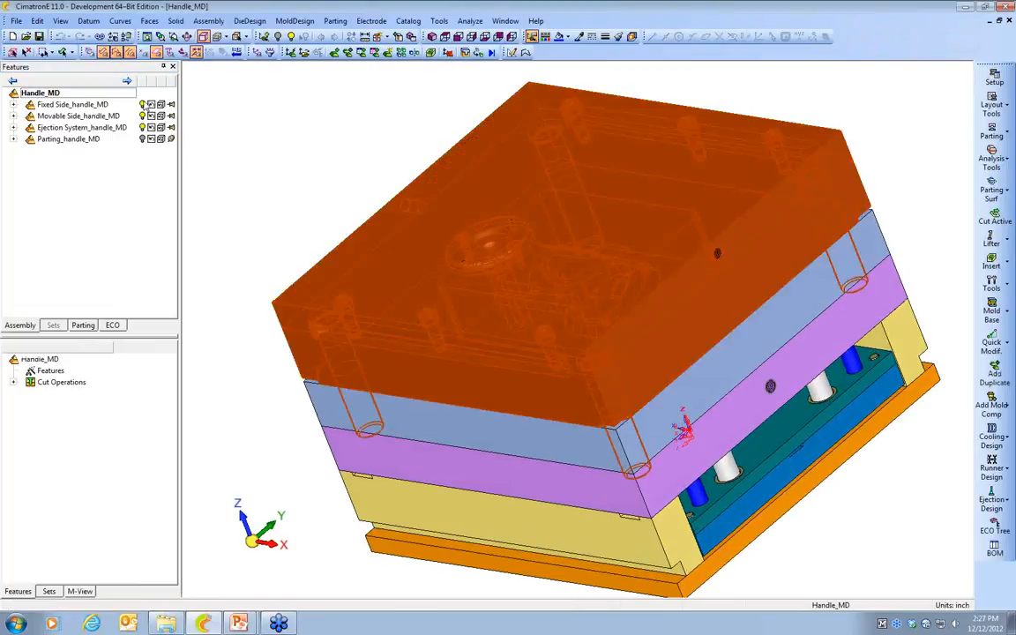
Hide the Fixed Side_handle_MD subassembly and activate Movable Side_handle_MD, with the core and slide in close view
click(142, 105)
ctrl+drag(480, 318, 567, 412)
click(97, 117)
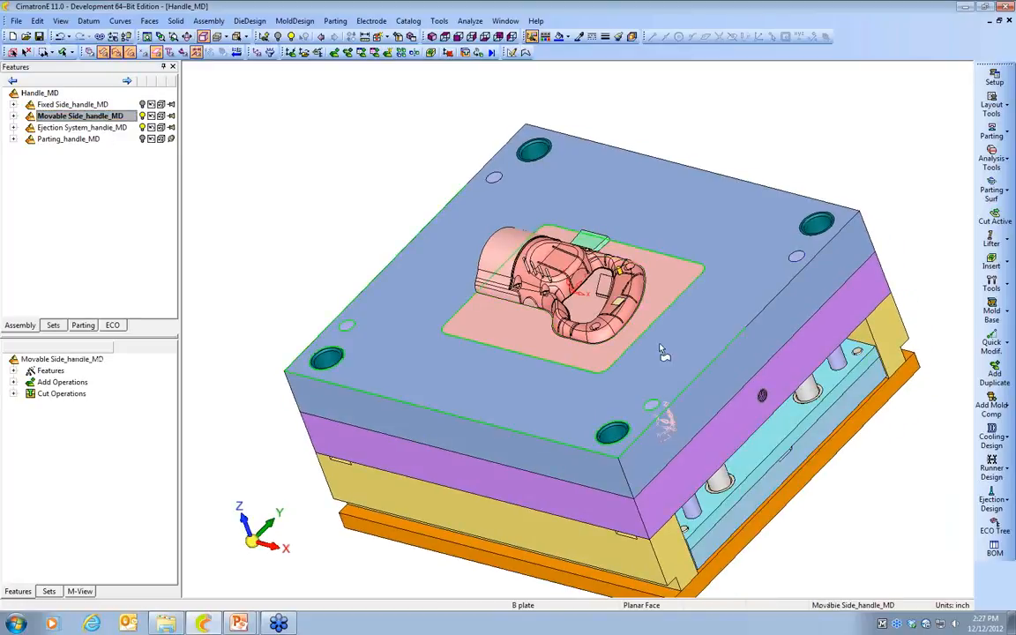
ctrl+right_drag(598, 394, 654, 406)
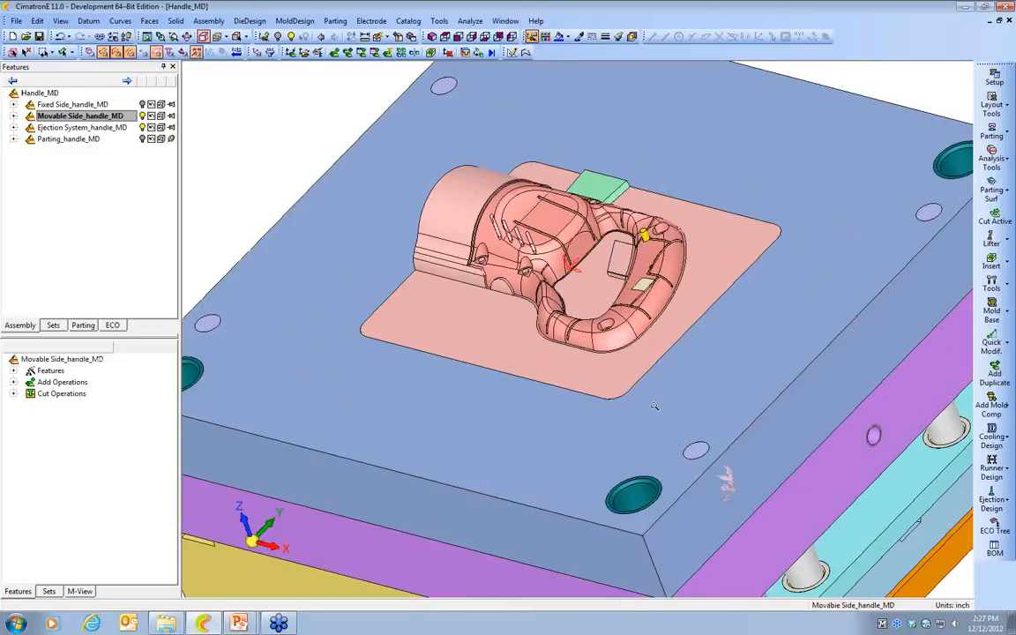
ctrl+middle_drag(640, 365, 561, 438)
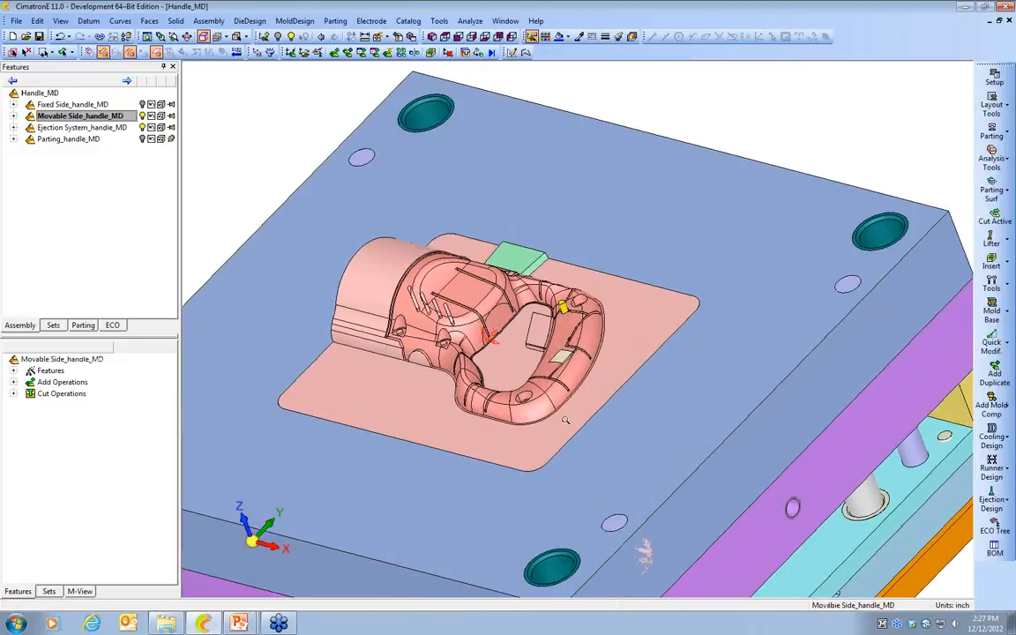
ctrl+right_drag(565, 420, 496, 293)
ctrl+drag(496, 292, 582, 399)
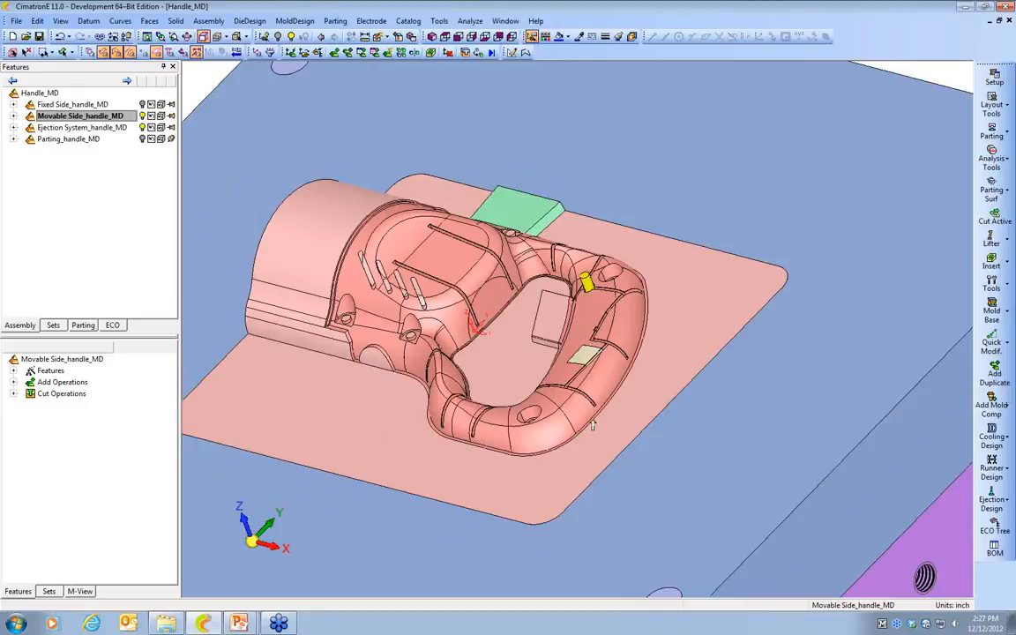
Choose the RSA-300 lower slider assembly from the sliding units of the PCS Inch catalog for adding to the movable side
click(993, 408)
click(907, 452)
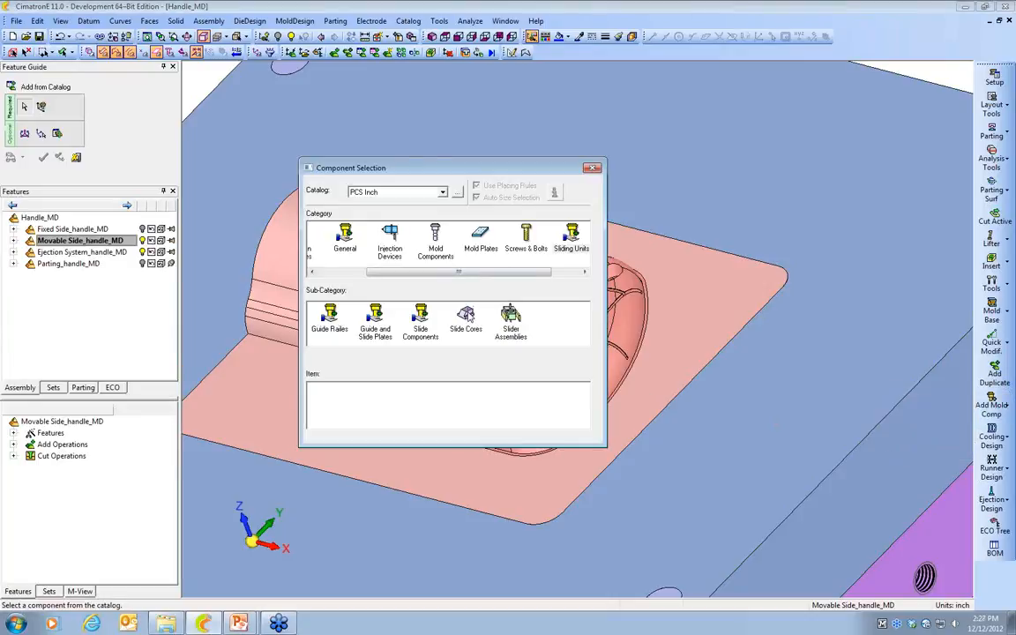
click(511, 322)
click(518, 409)
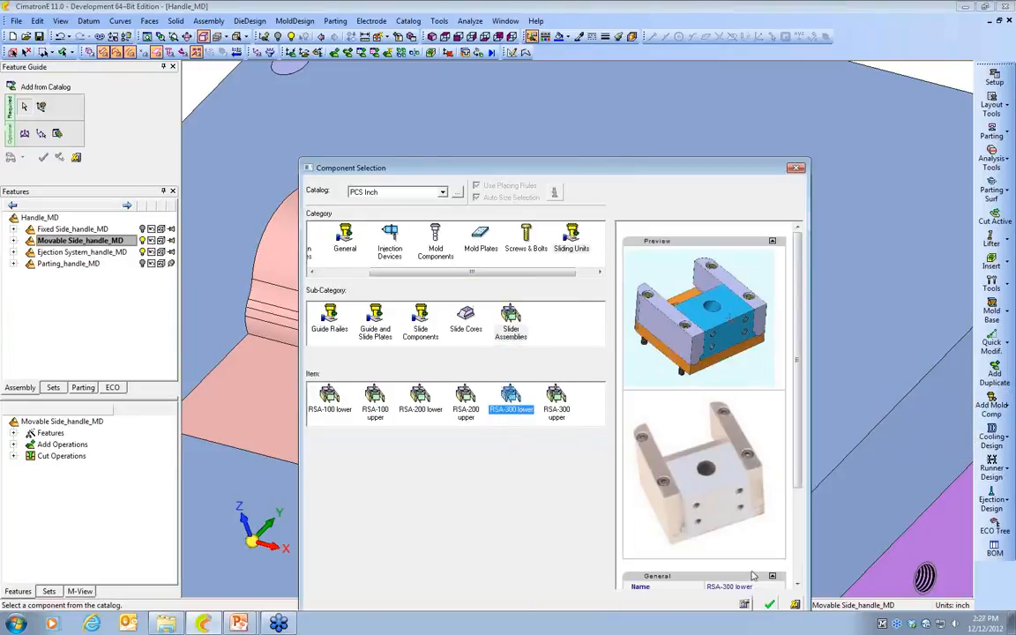
middle_click(683, 371)
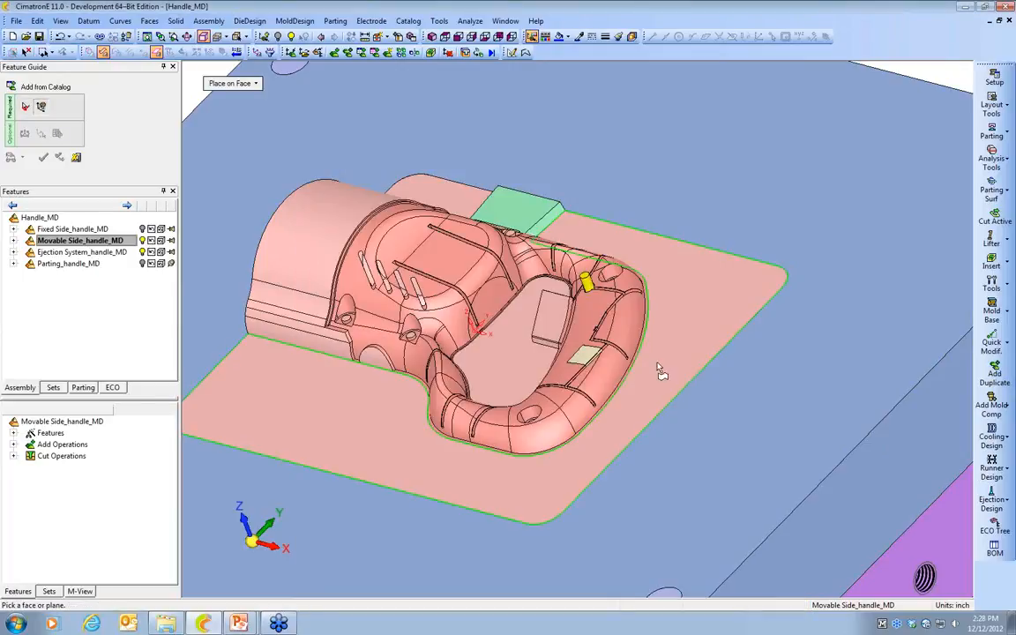
Place the slider assembly on the top face of the green slide, positioned at the midpoint of the slide's back edge
click(517, 216)
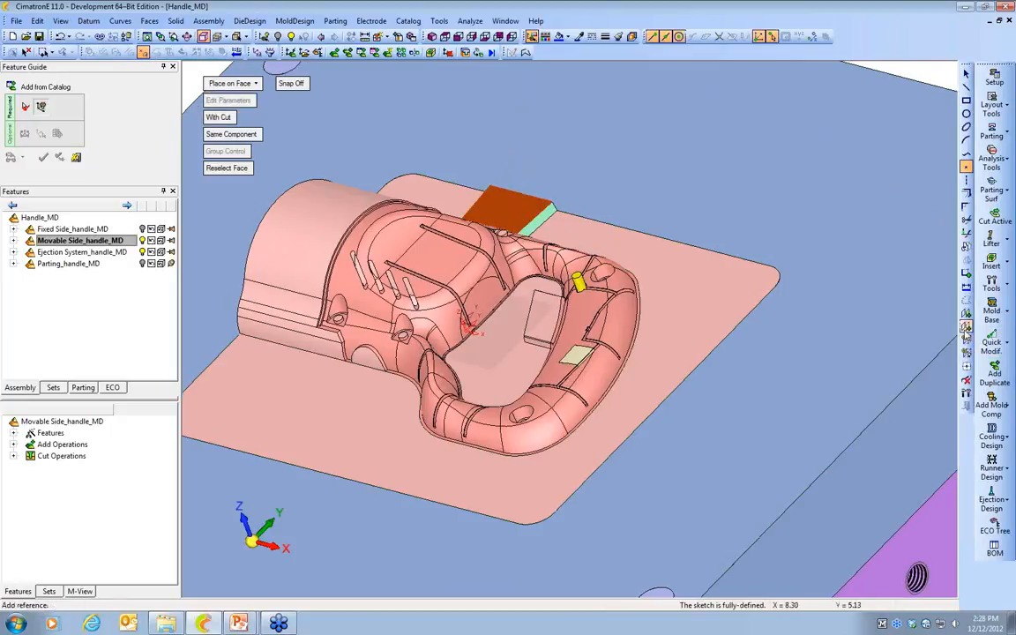
click(967, 315)
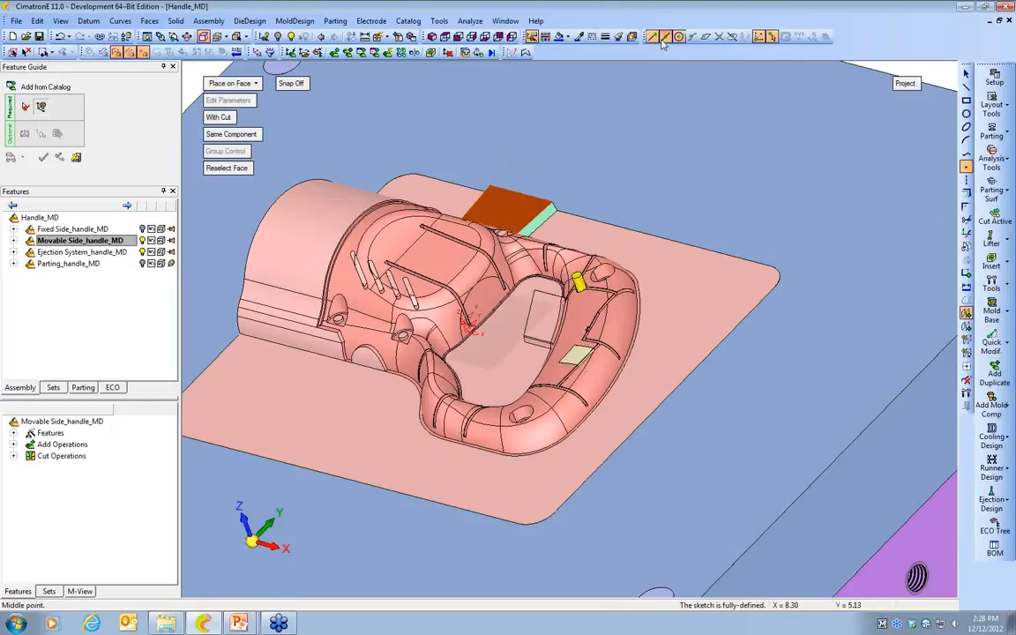
click(525, 196)
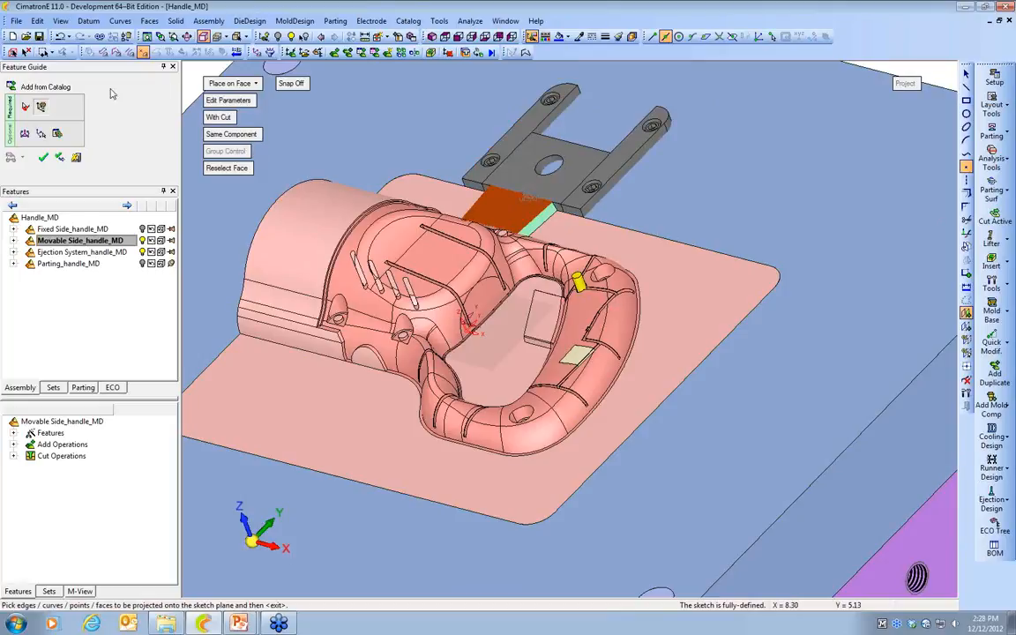
click(44, 157)
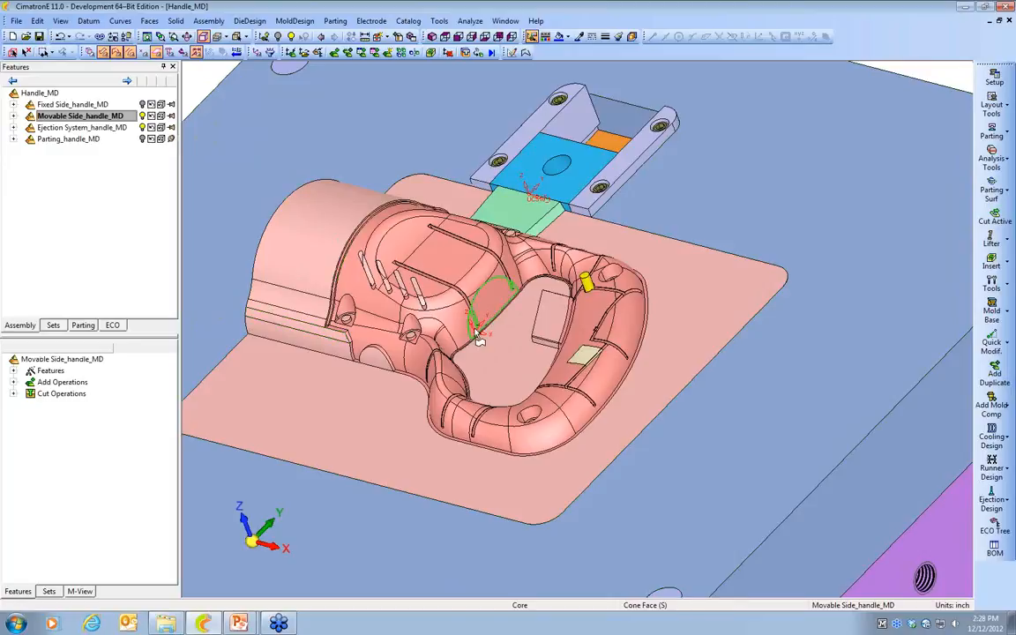
Activate the yellow core pin in the handle core and hide all other components
ctrl+drag(485, 308, 502, 340)
ctrl+middle_drag(563, 211, 553, 260)
ctrl+right_drag(554, 261, 622, 392)
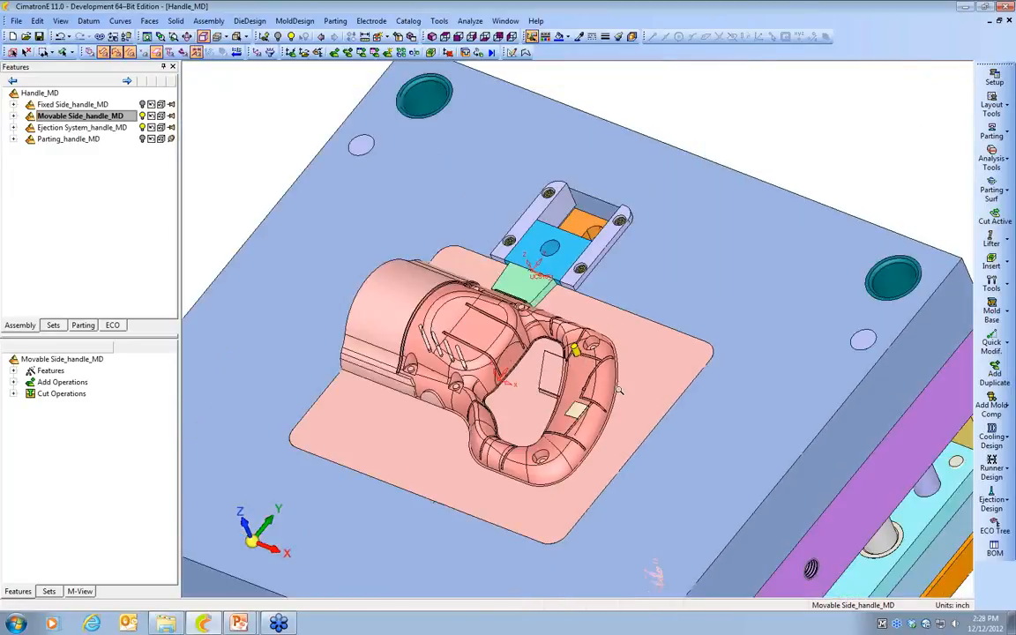
ctrl+drag(622, 392, 622, 418)
ctrl+middle_drag(616, 397, 617, 436)
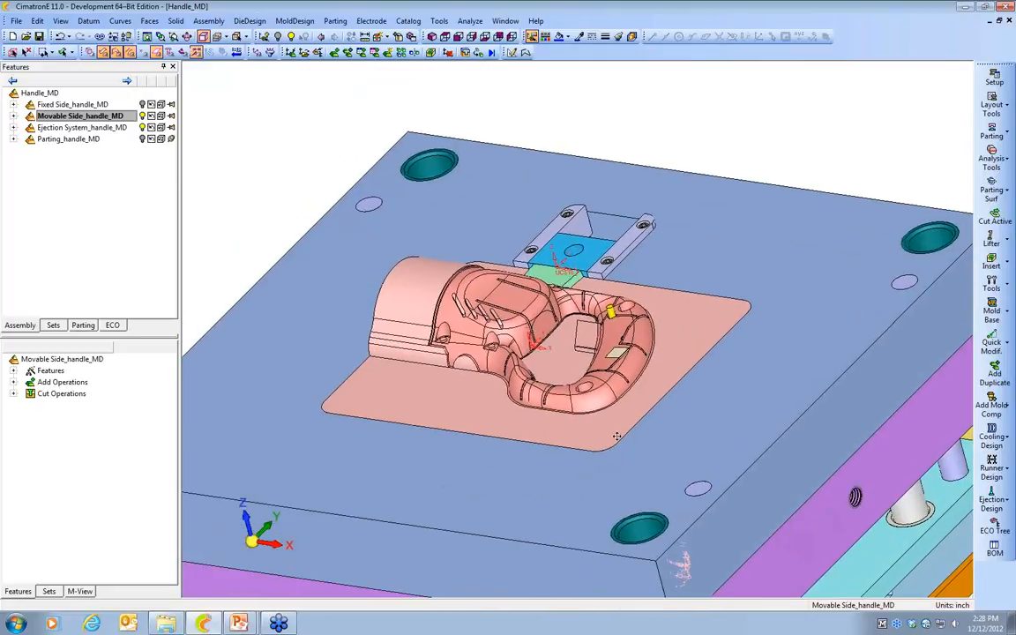
ctrl+right_drag(616, 436, 624, 375)
click(619, 312)
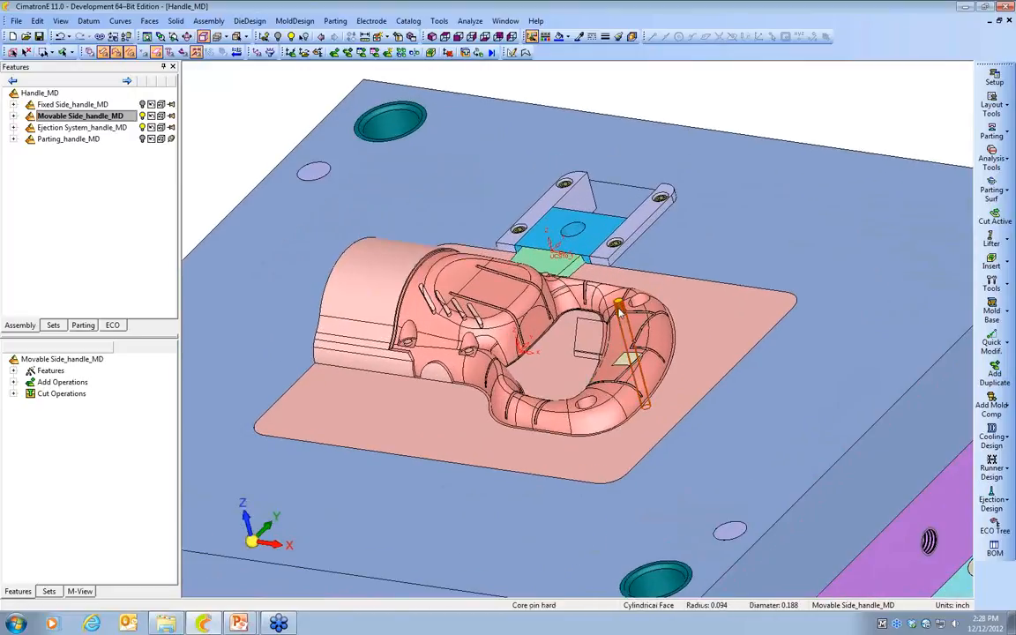
right_click(619, 312)
click(672, 183)
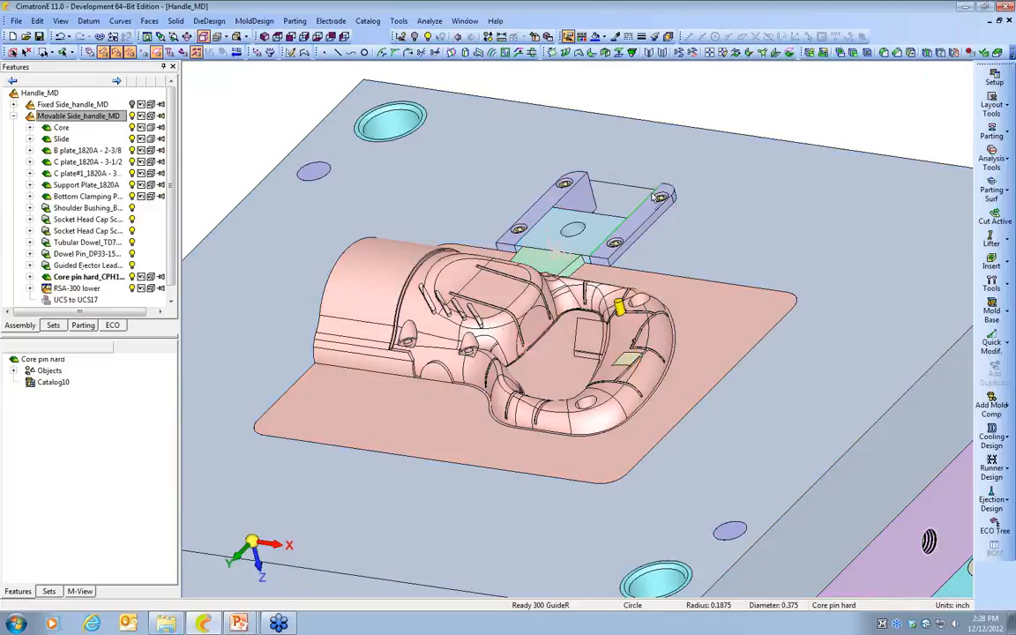
right_click(92, 277)
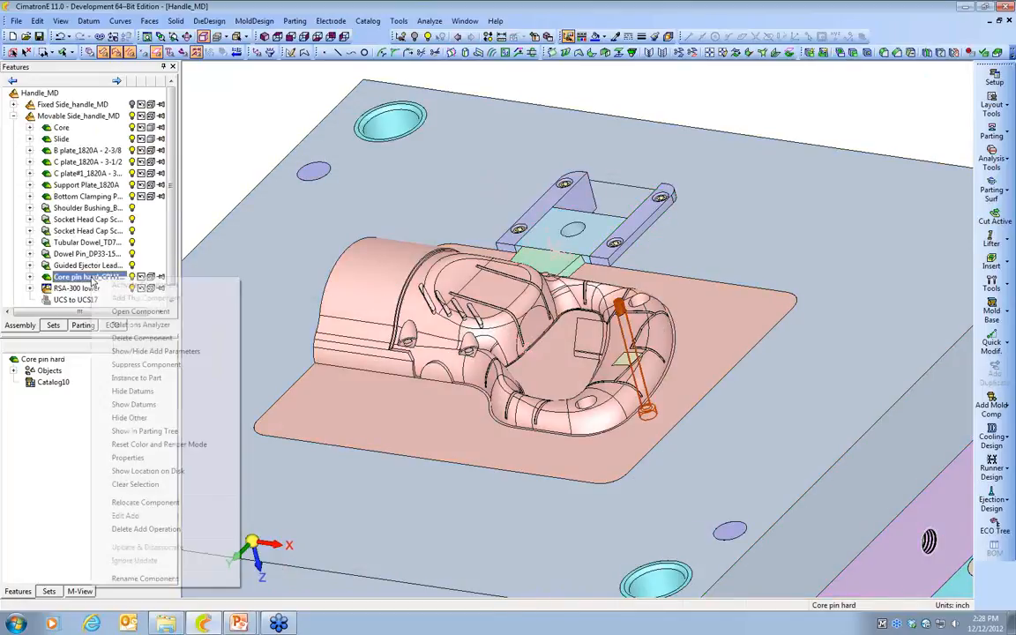
click(132, 418)
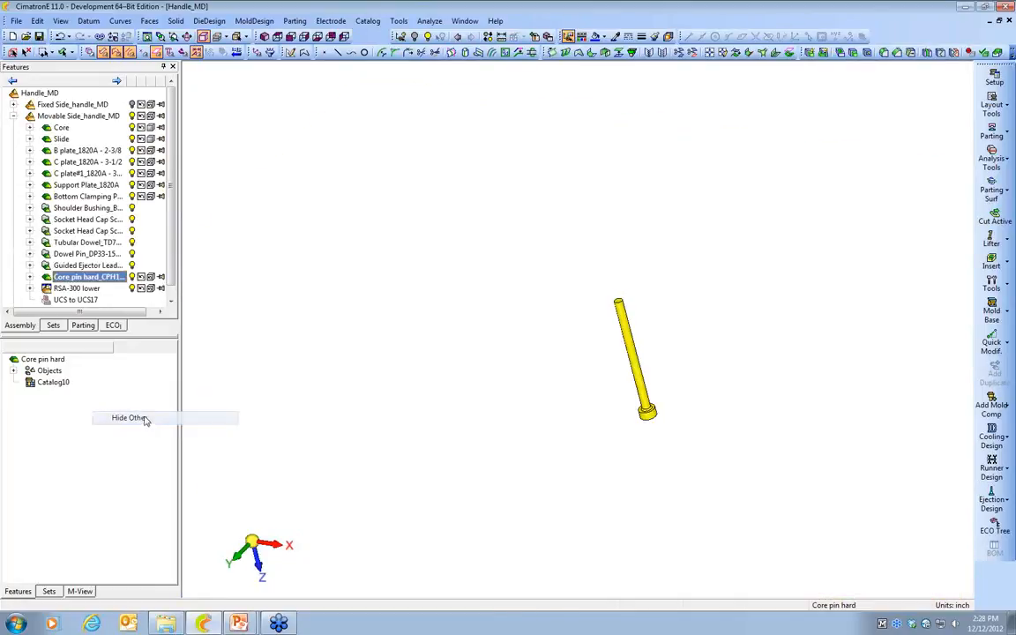
Expand the Parting_handle_MD subassembly and show the Handle-Work part together with the core pin
ctrl+right_drag(620, 489, 550, 374)
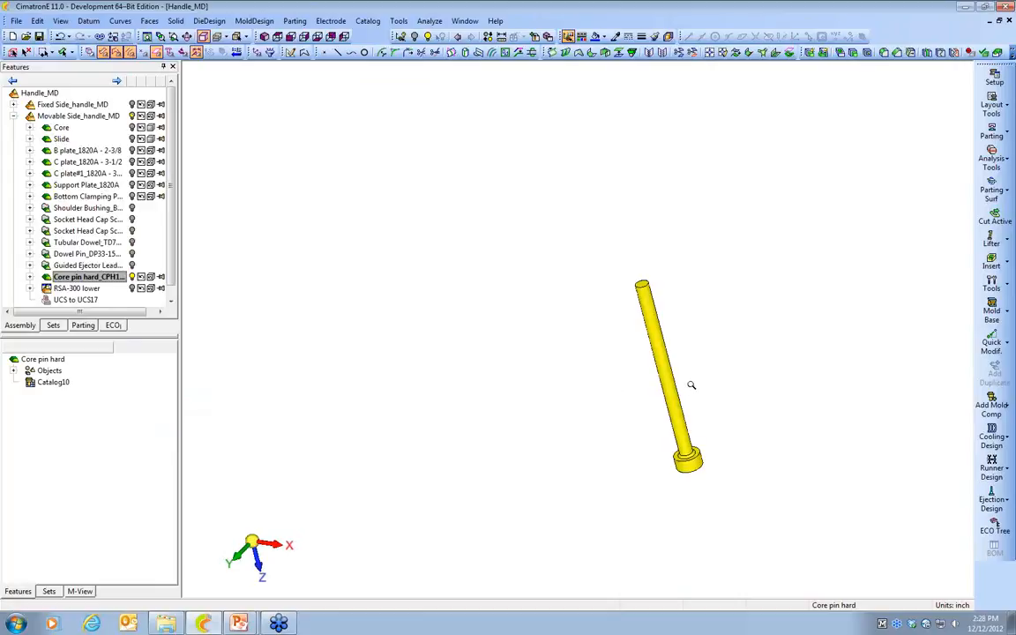
ctrl+middle_drag(684, 377, 608, 426)
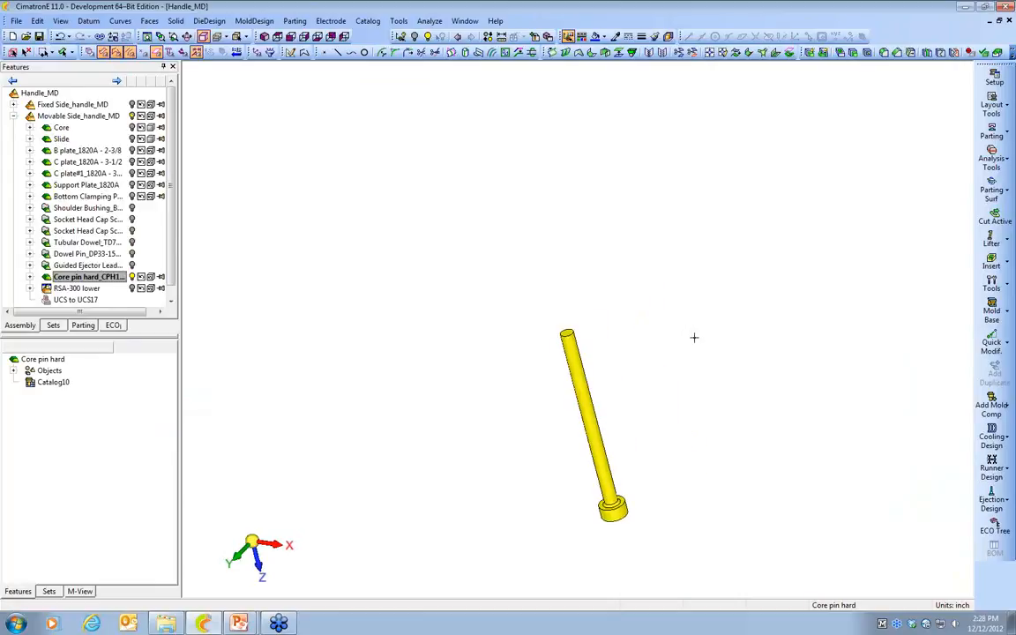
scroll(157, 190, down, 1)
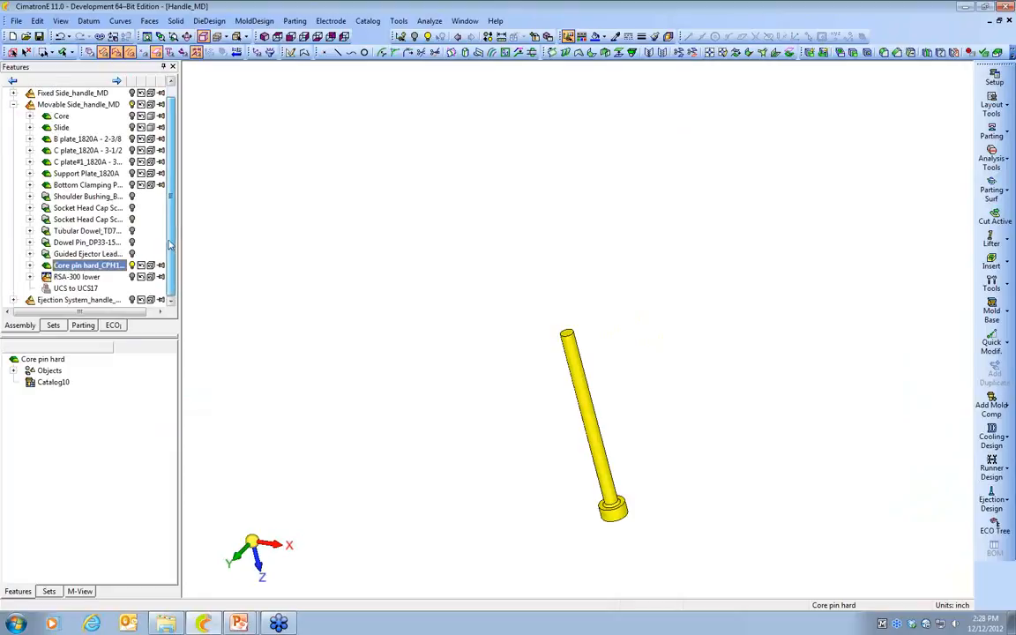
click(14, 311)
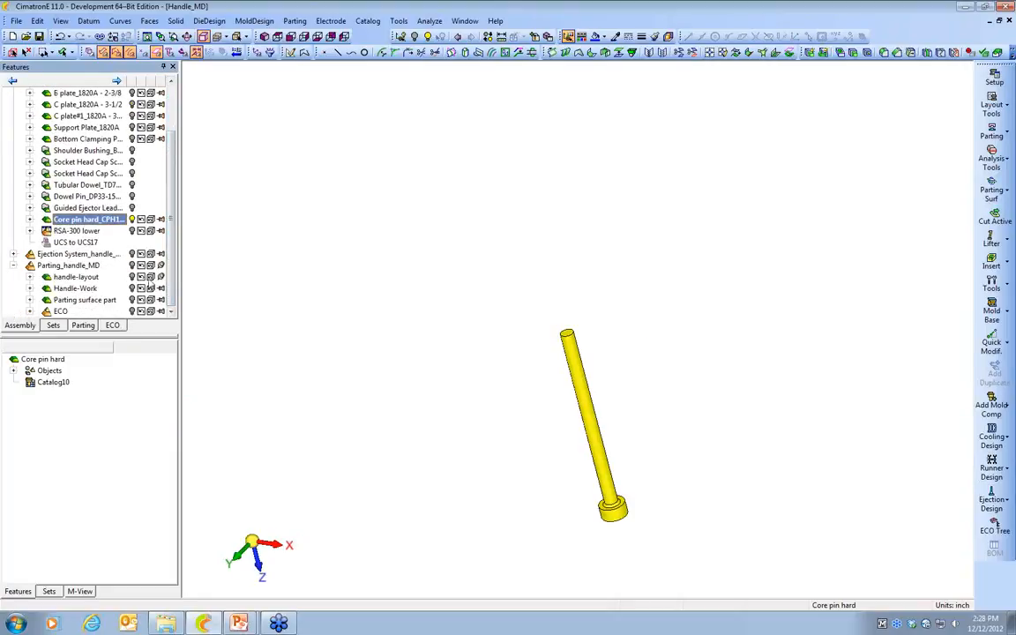
click(131, 290)
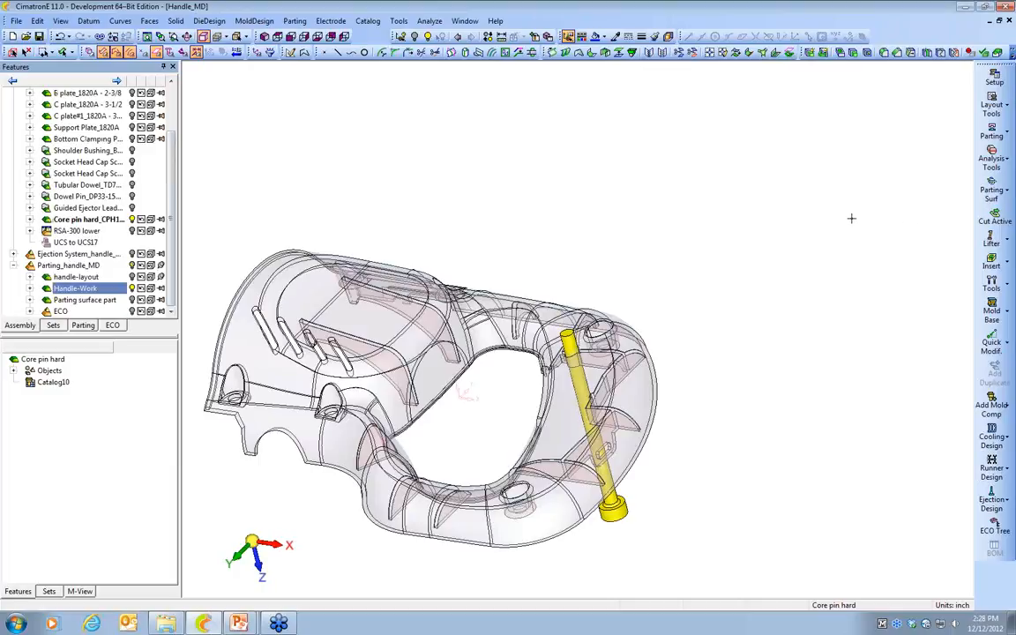
Cut the core pin with the Cut Inserts tool to the inner boss faces of Handle-Work
click(1003, 246)
click(912, 277)
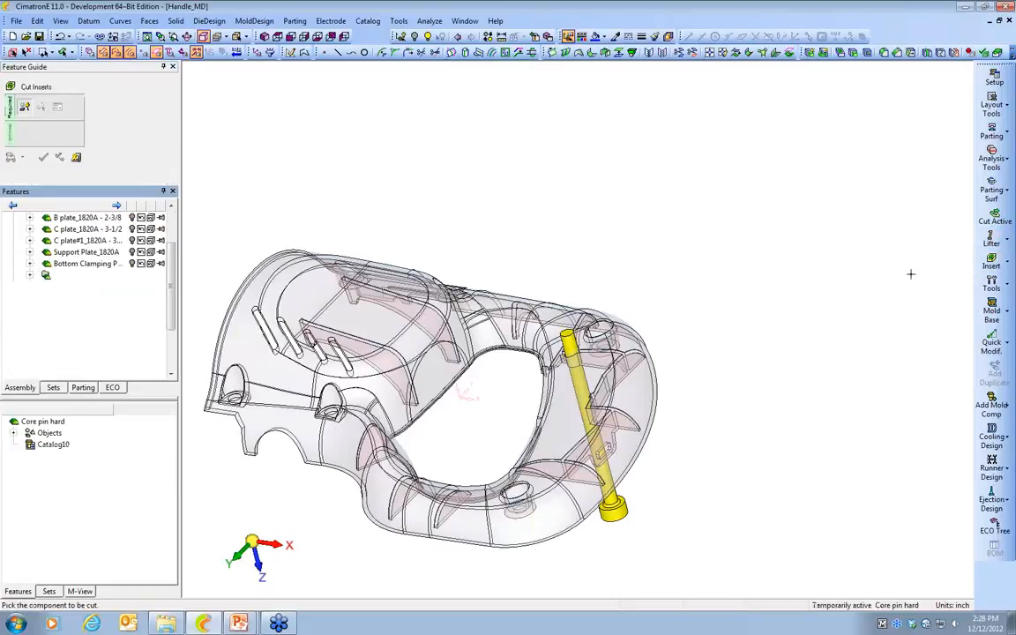
click(558, 385)
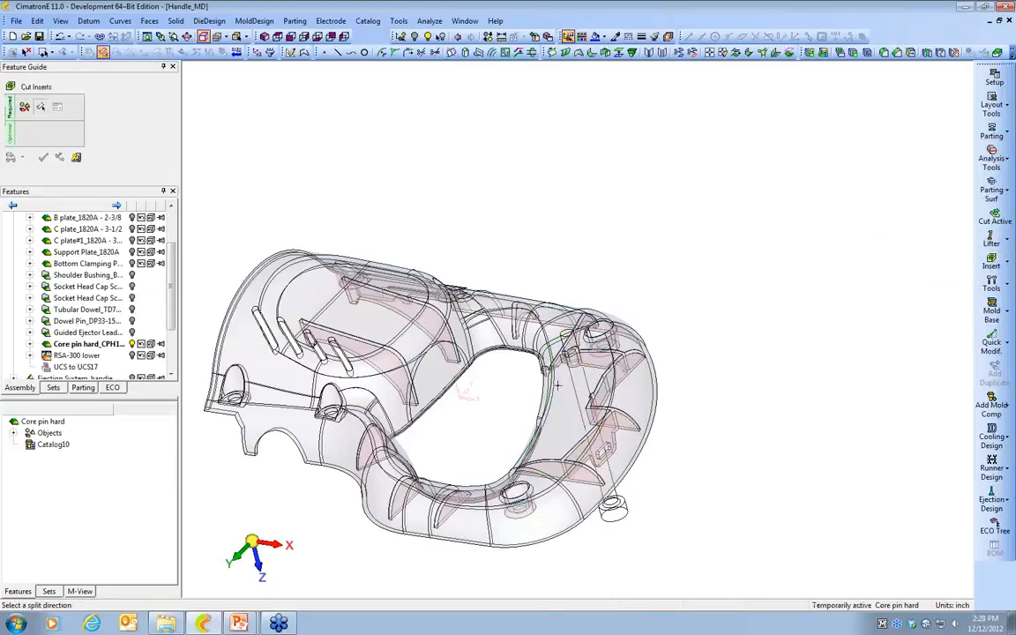
ctrl+drag(558, 385, 646, 481)
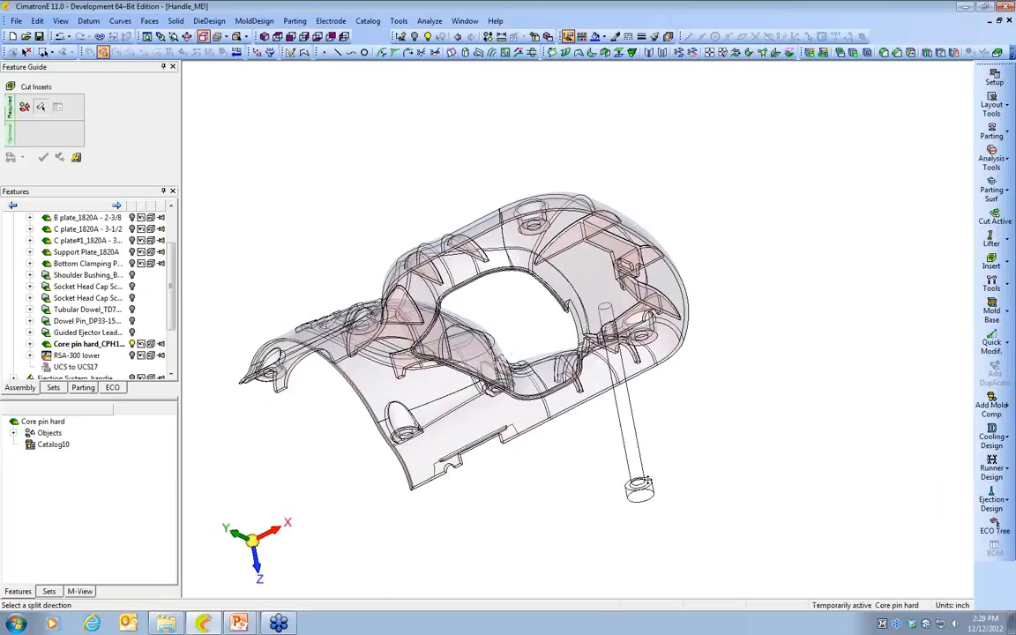
ctrl+right_drag(647, 481, 524, 228)
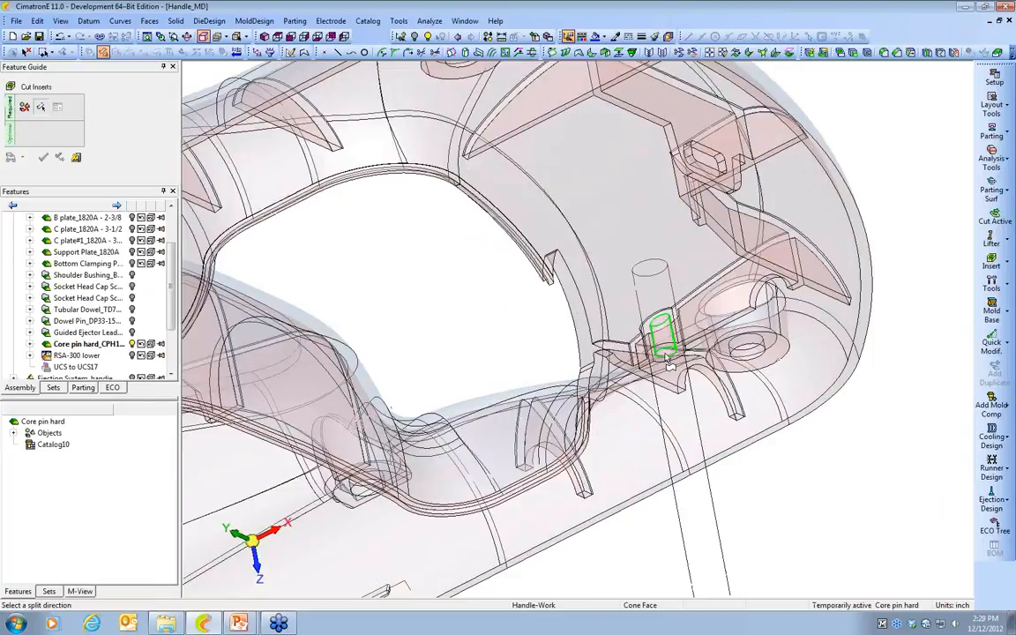
click(667, 359)
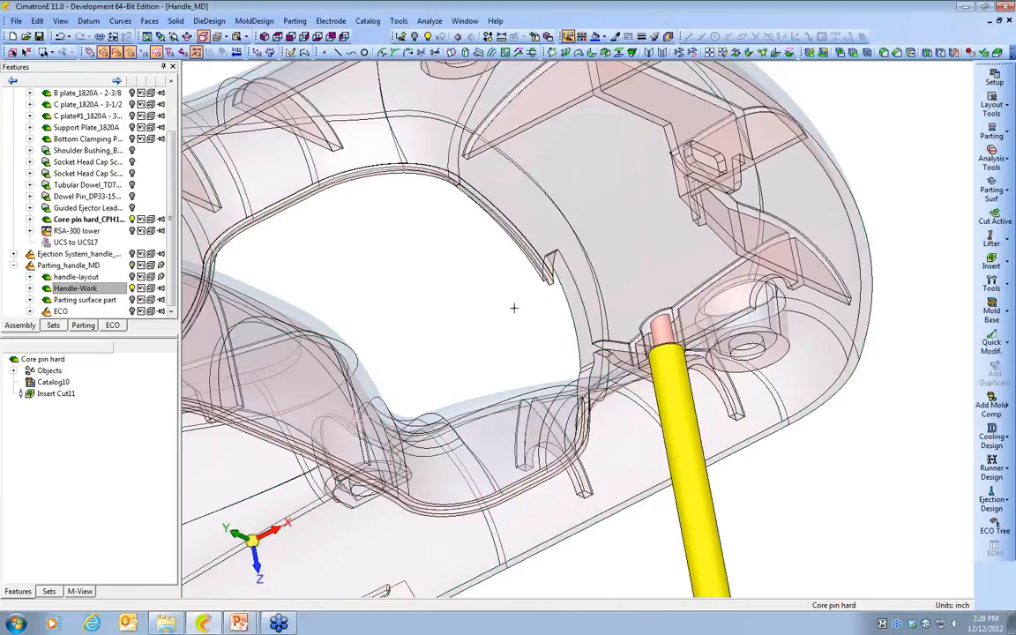
Hide the Handle-Work part so that only the trimmed core pin is shown
ctrl+drag(514, 308, 559, 379)
scroll(554, 374, down, 3)
click(133, 288)
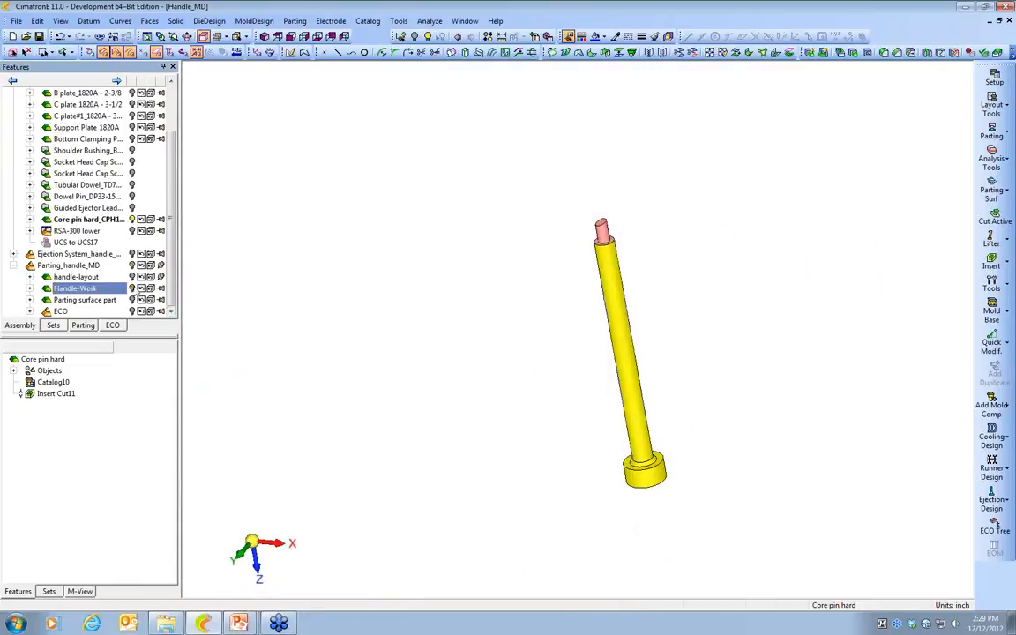
Recolor the trimmed tip and shaft faces of the core pin yellow
drag(653, 266, 578, 209)
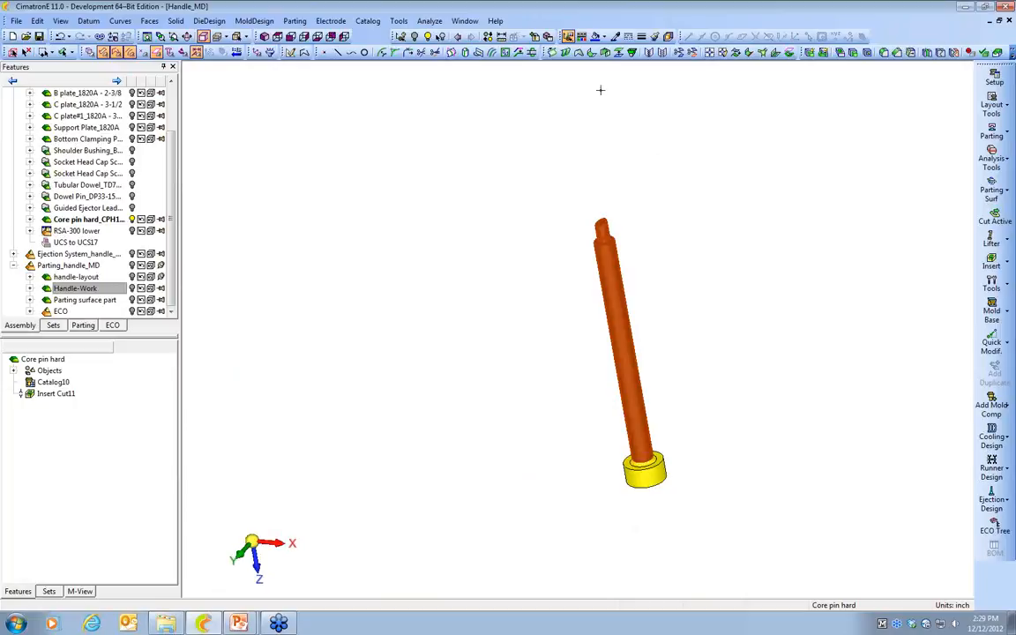
click(604, 37)
click(544, 55)
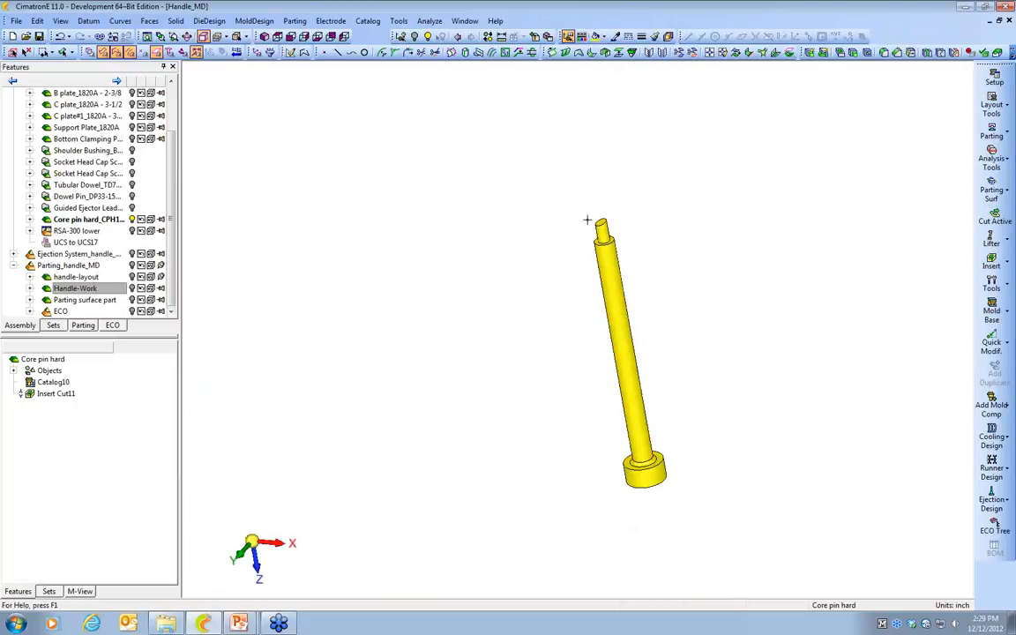
middle_drag(585, 257, 459, 244)
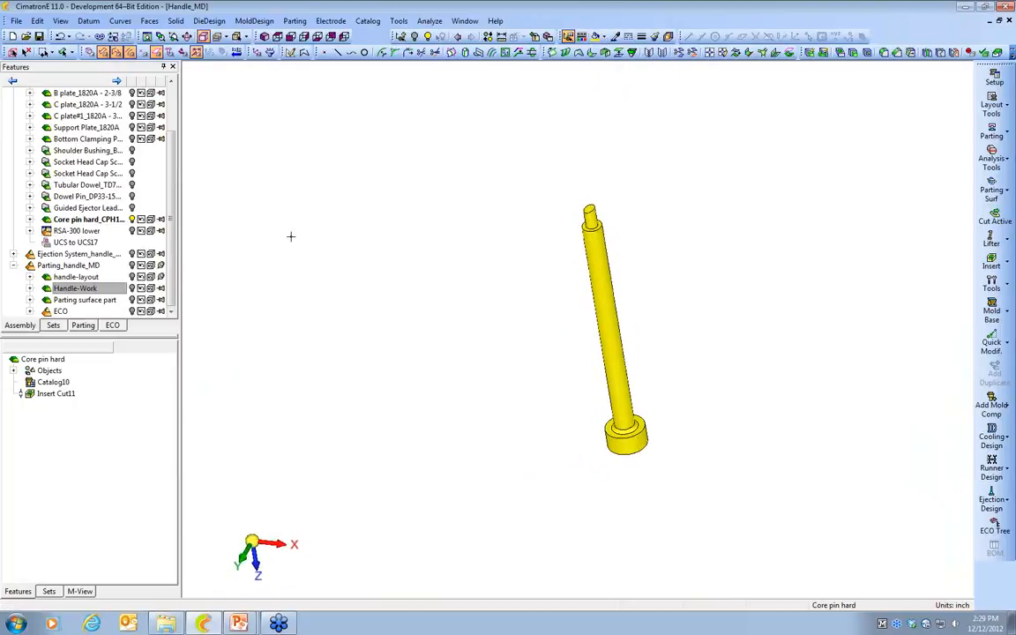
scroll(152, 143, up, 2)
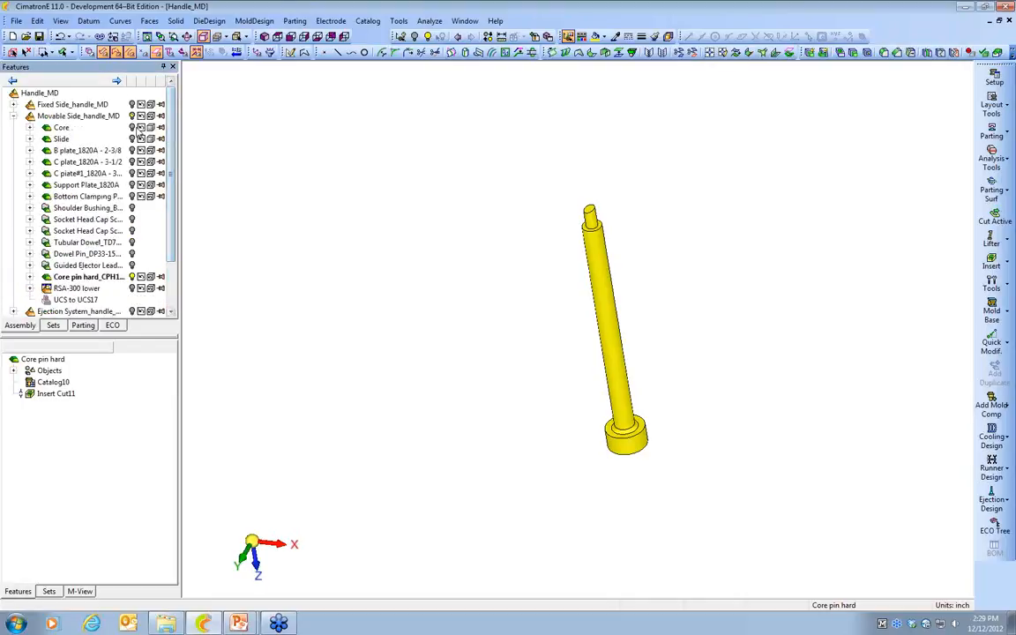
Show the Core part together with the core pin and add a third ECO folder to the mold
click(132, 128)
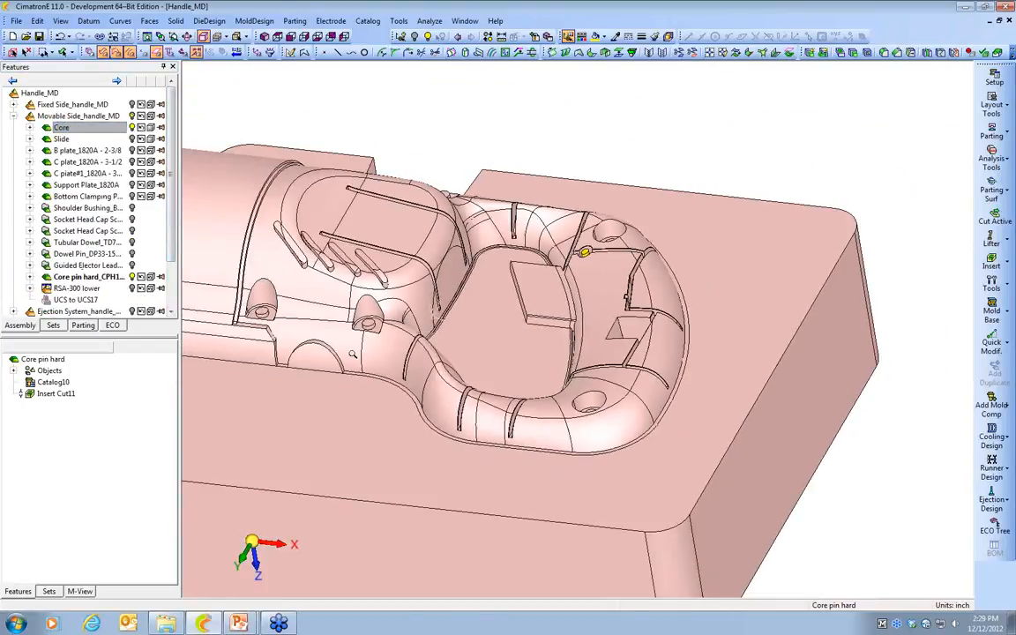
ctrl+middle_drag(389, 343, 407, 322)
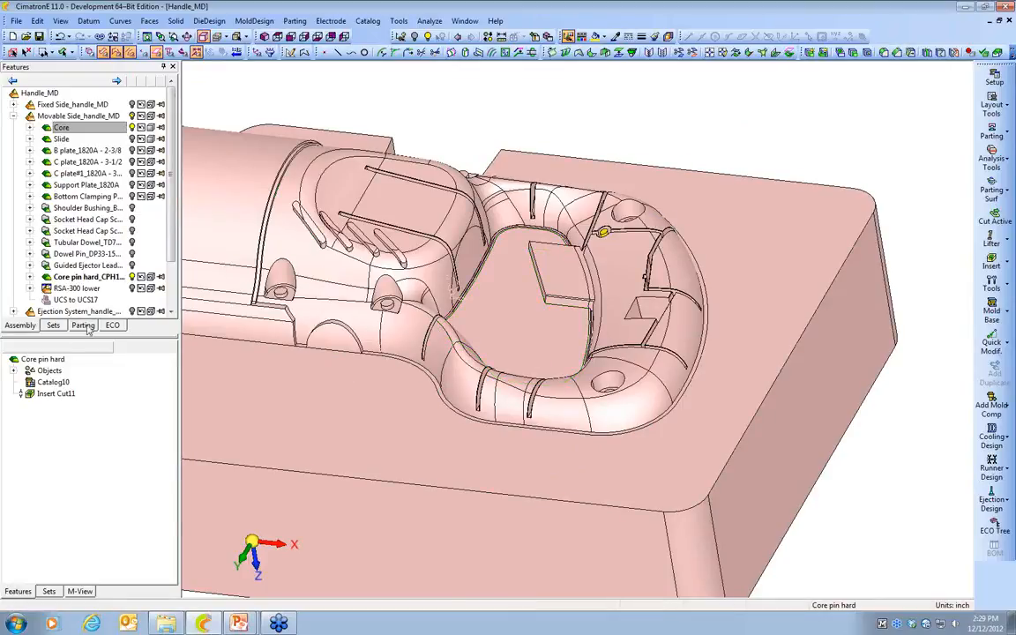
click(112, 325)
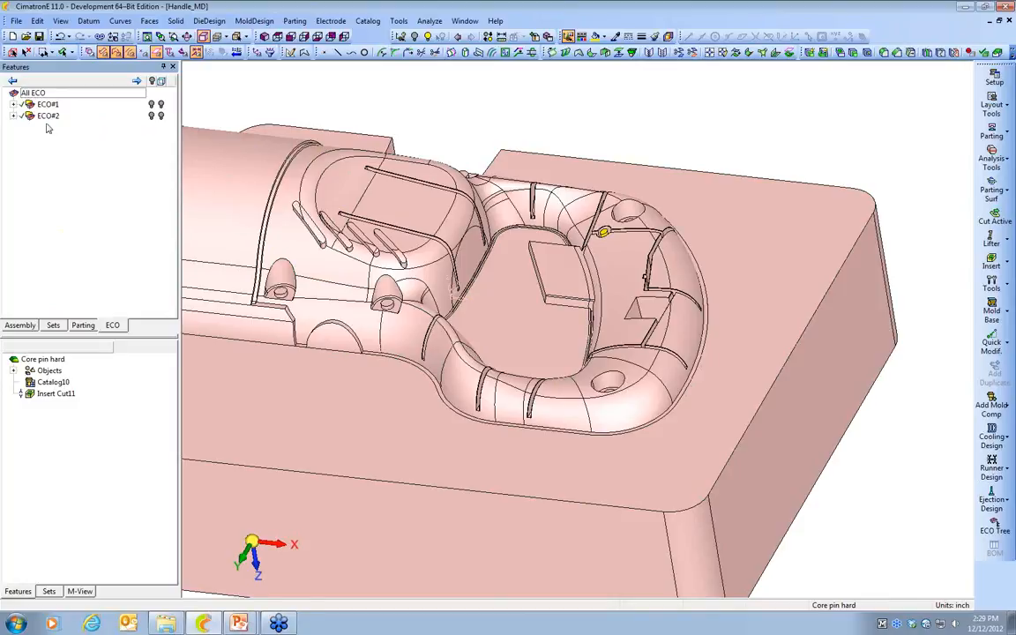
right_click(35, 91)
click(71, 100)
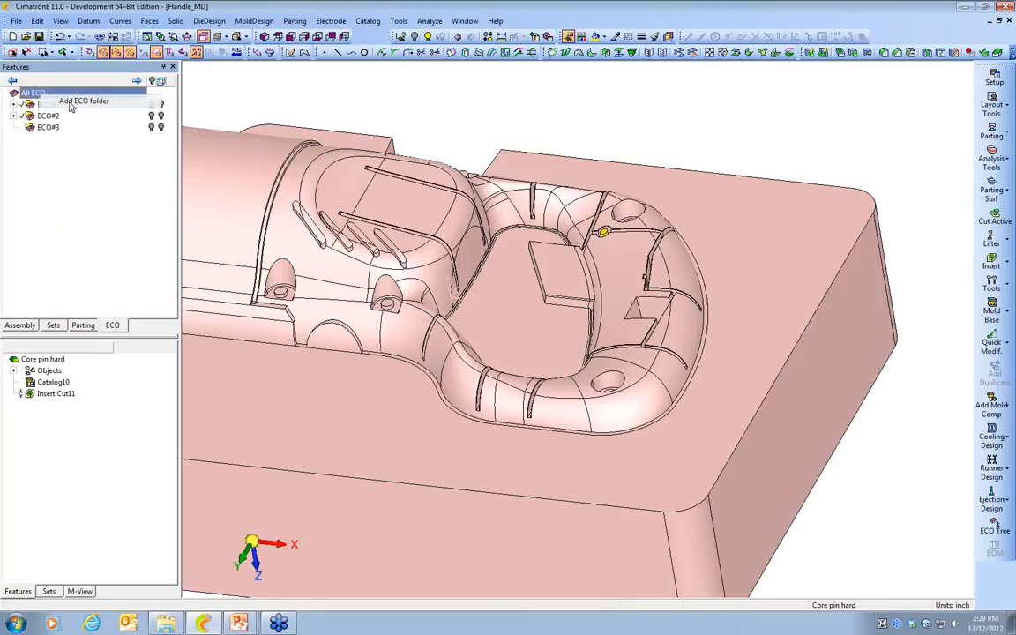
Add a comparison part to the ECO#3 folder, choosing the part file Handle rev4.elt
right_click(38, 130)
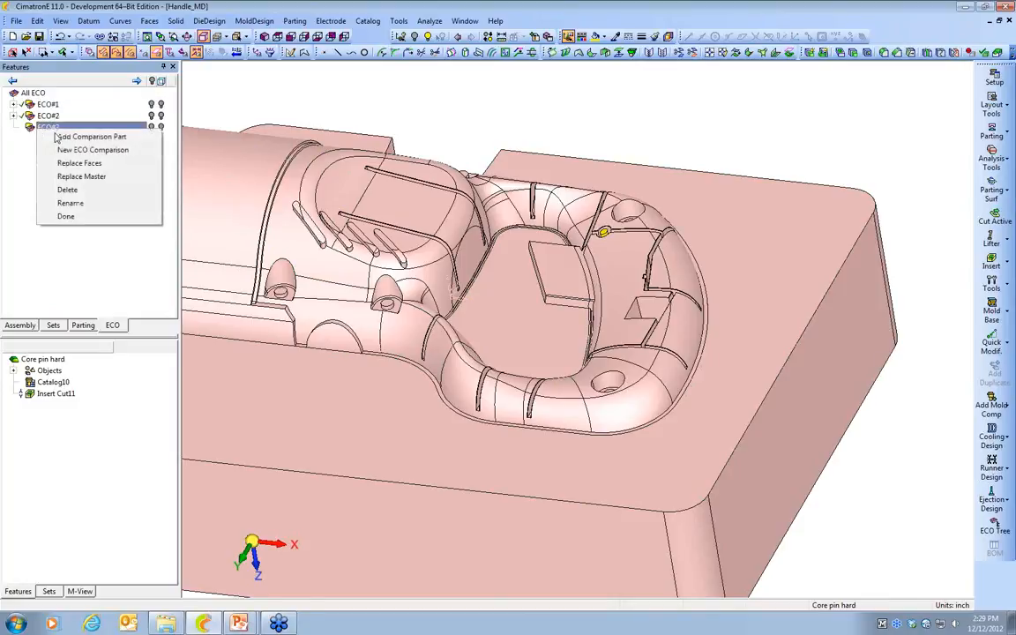
click(63, 137)
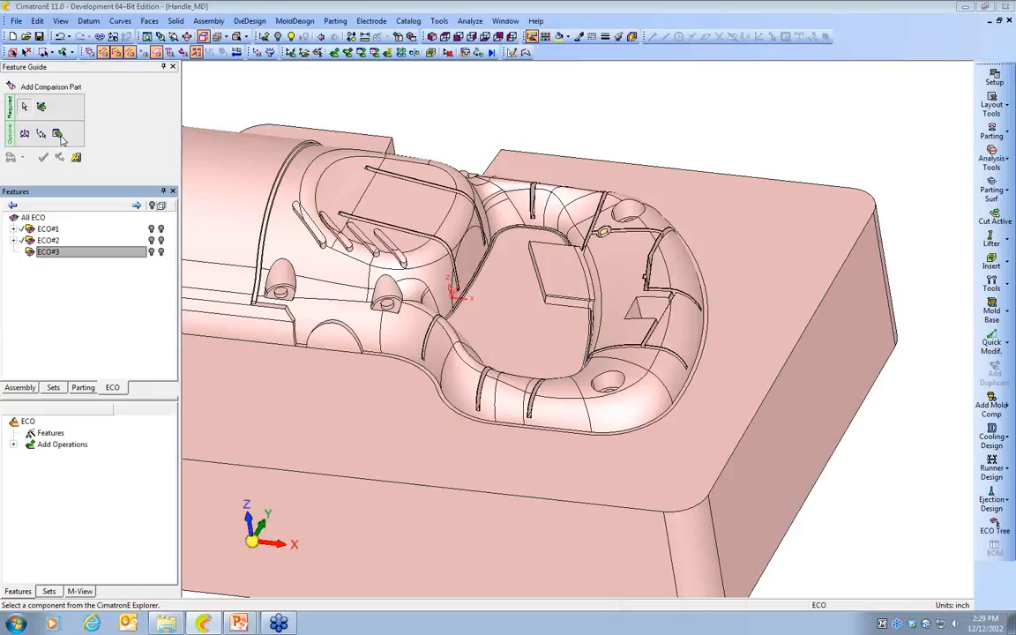
click(57, 133)
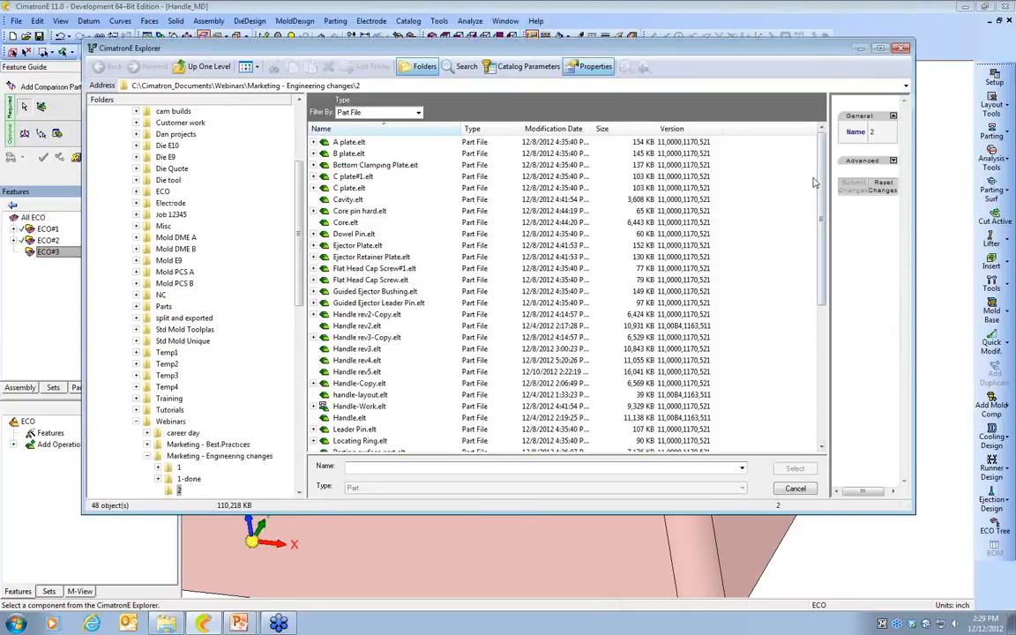
click(357, 360)
click(794, 468)
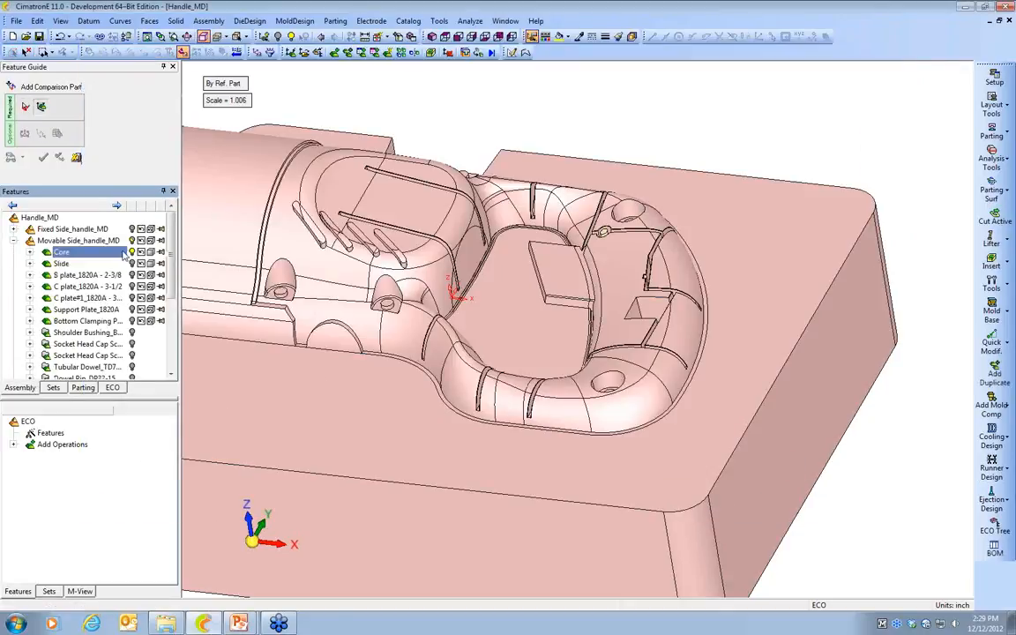
Hide the Core part, show Handle-Work, and place the comparison part using Handle-Work as its reference
click(132, 252)
scroll(154, 337, down, 4)
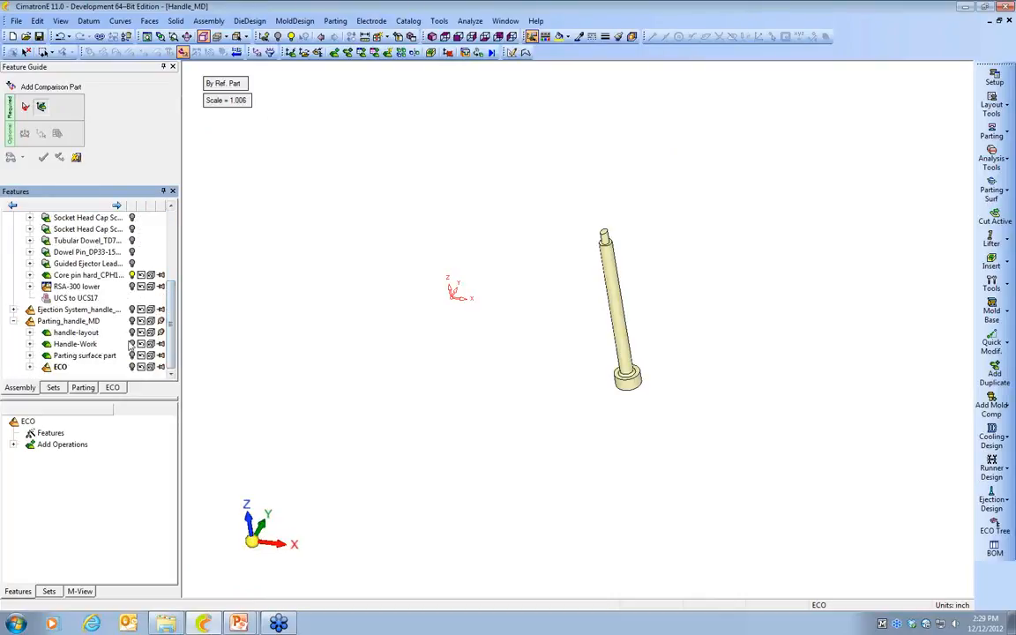
click(132, 344)
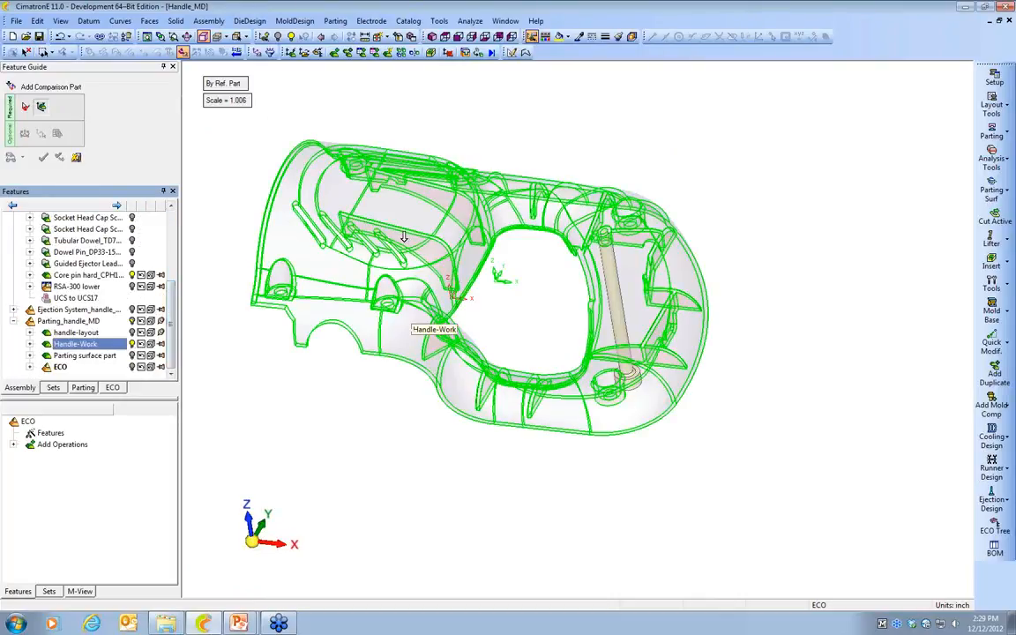
click(404, 237)
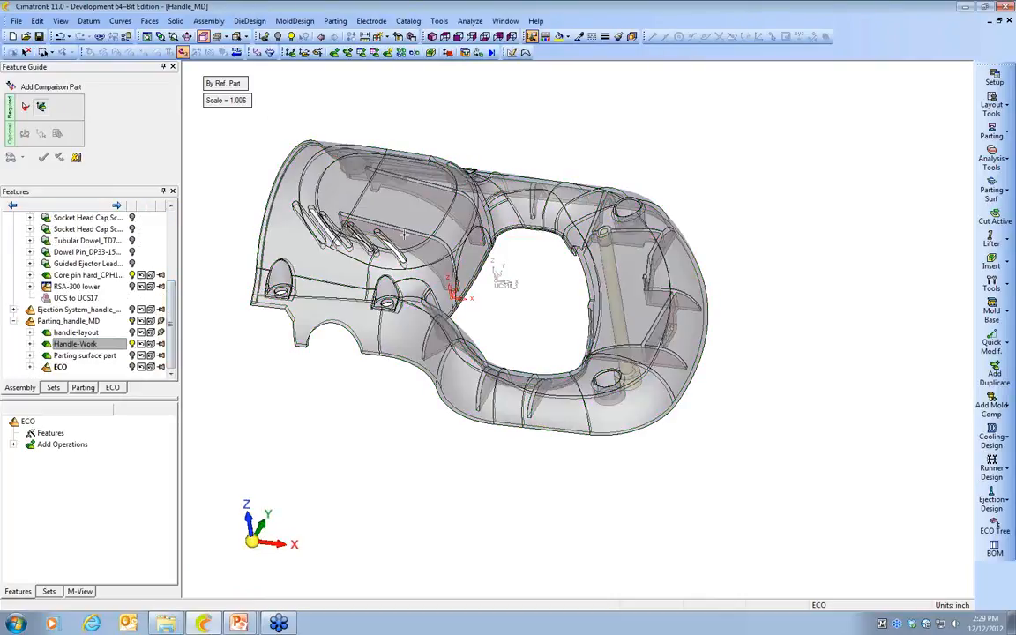
click(44, 158)
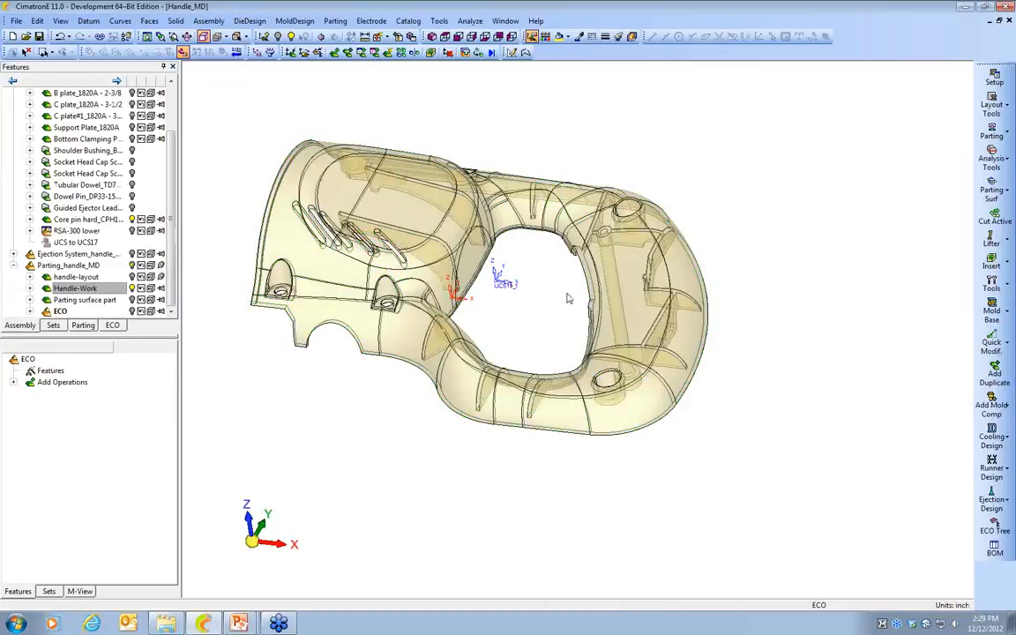
Create a new ECO comparison in ECO#3 named rev3-rev4 and run its analysis between Handle-Work and Handle rev4-Copy
ctrl+drag(572, 298, 609, 300)
ctrl+middle_drag(609, 300, 656, 362)
scroll(150, 299, up, 2)
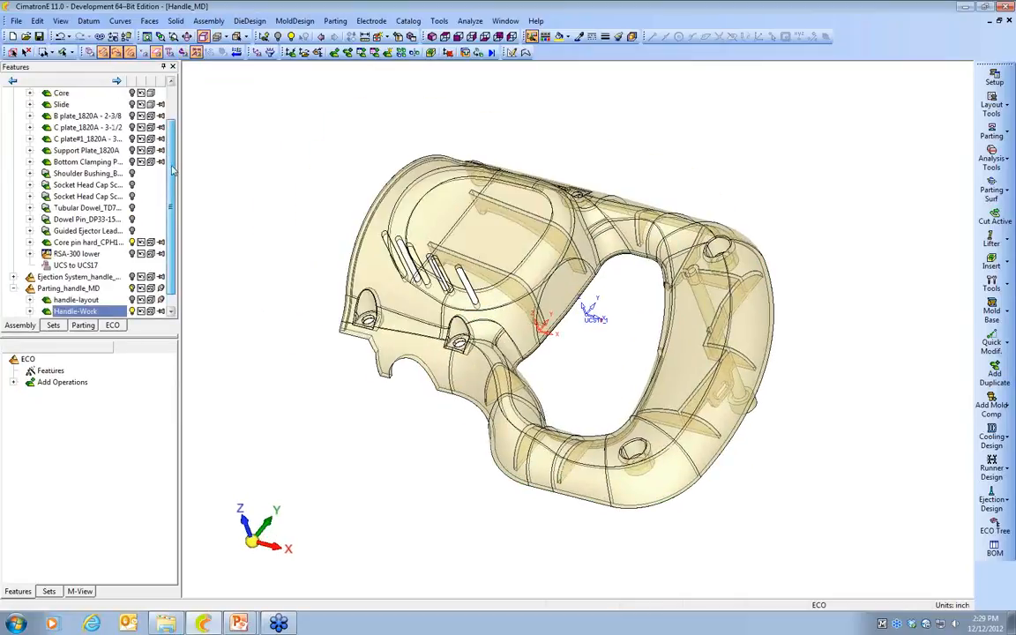
click(112, 325)
right_click(44, 128)
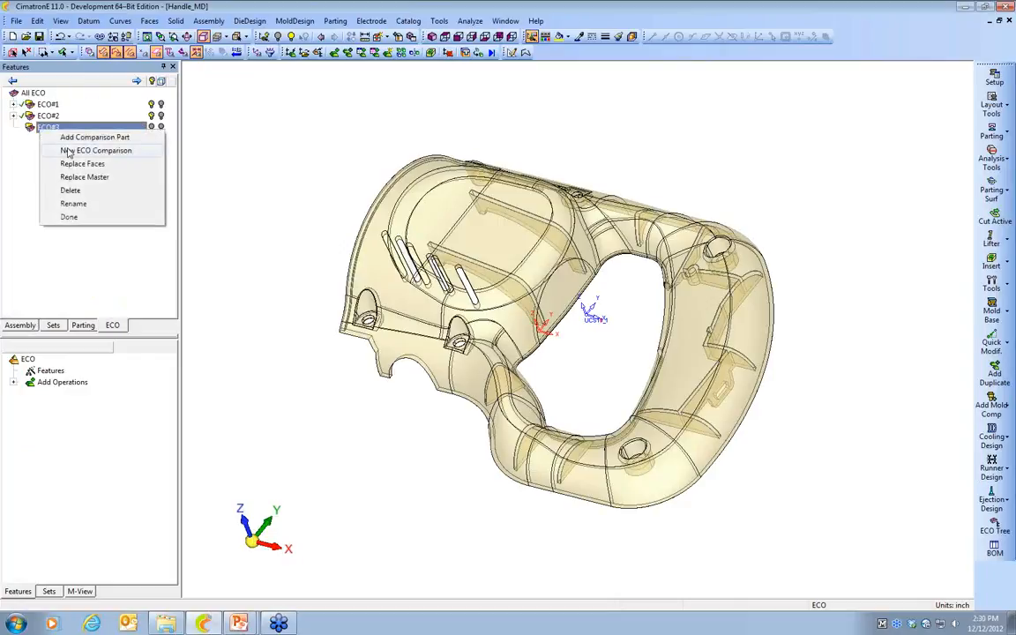
click(63, 150)
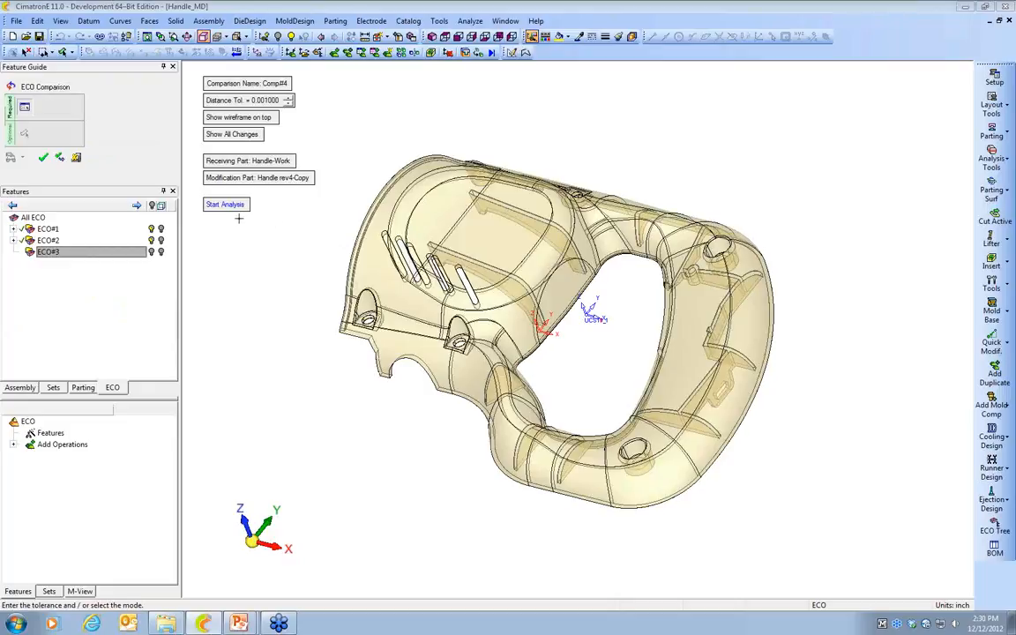
click(236, 83)
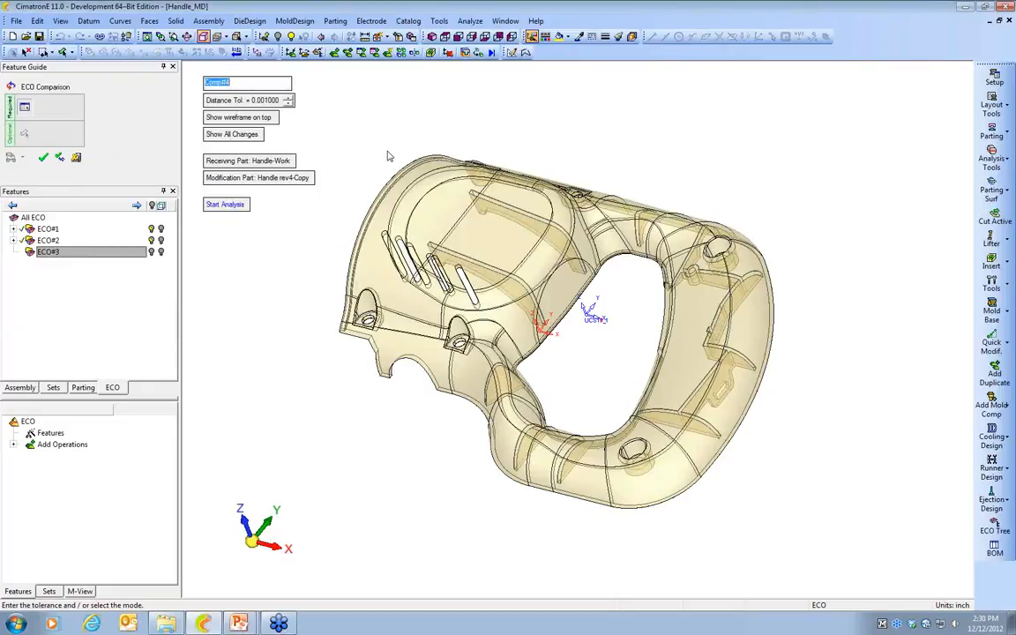
text(H)
key(Return)
click(221, 204)
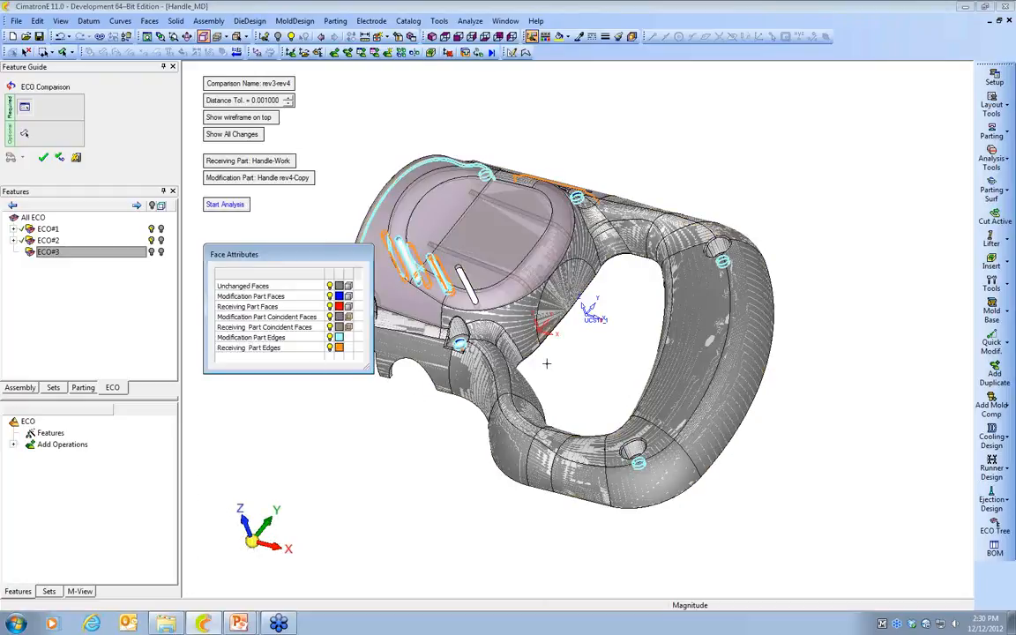
Set the comparison to show changes from previous, with Handle rev3-Copy as previous modification, and rerun the analysis
ctrl+middle_drag(580, 350, 602, 368)
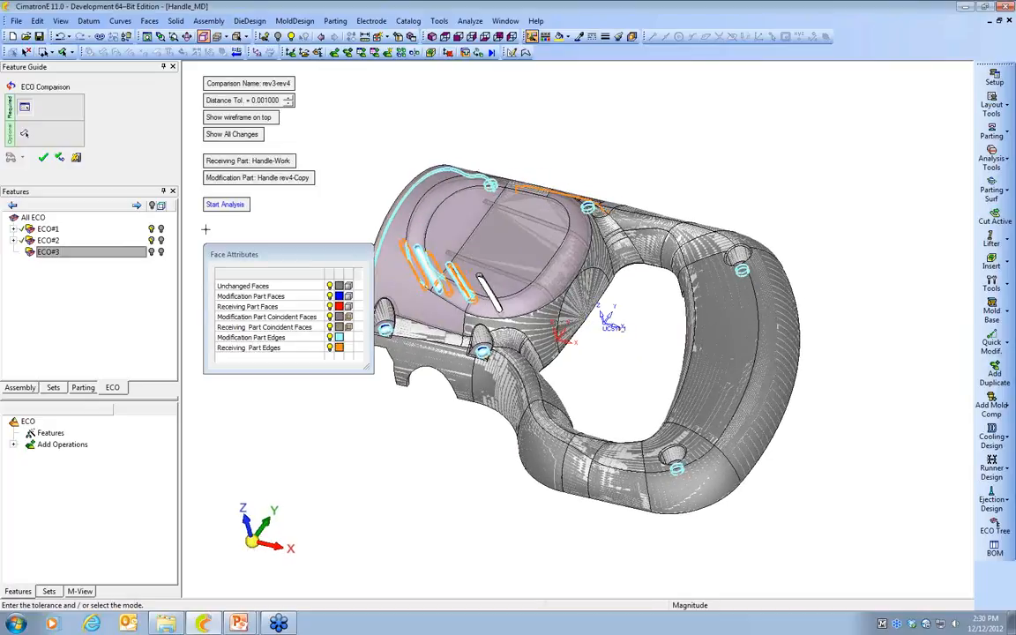
click(232, 135)
click(254, 194)
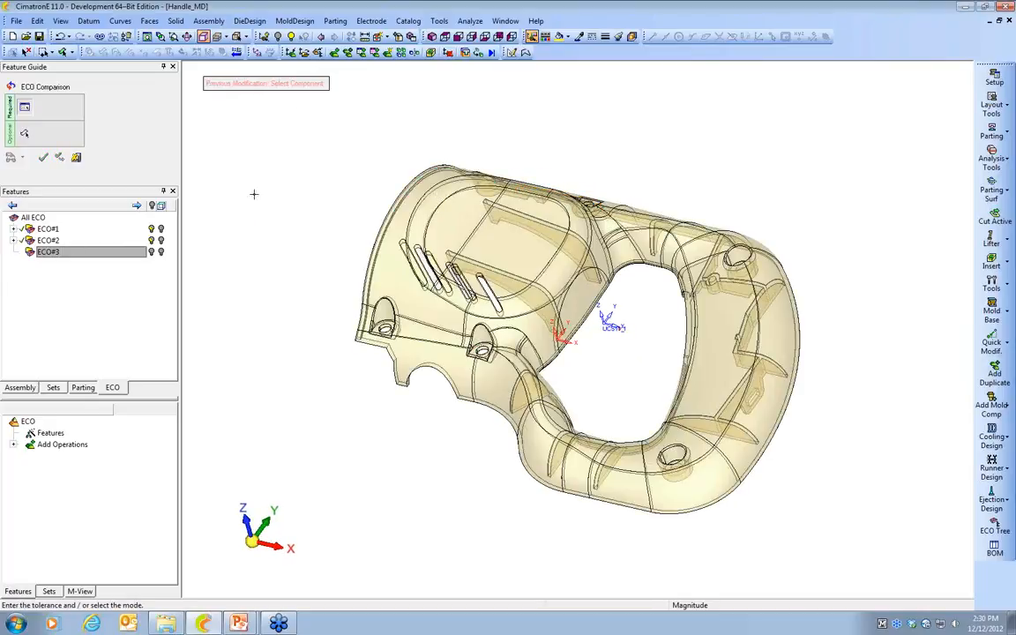
click(13, 241)
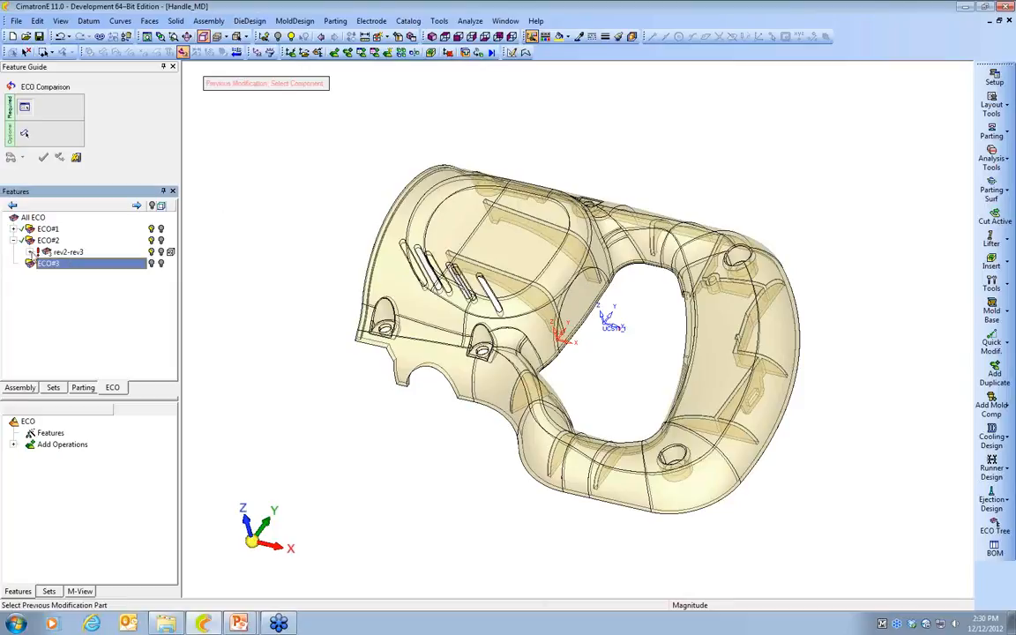
click(30, 253)
click(93, 275)
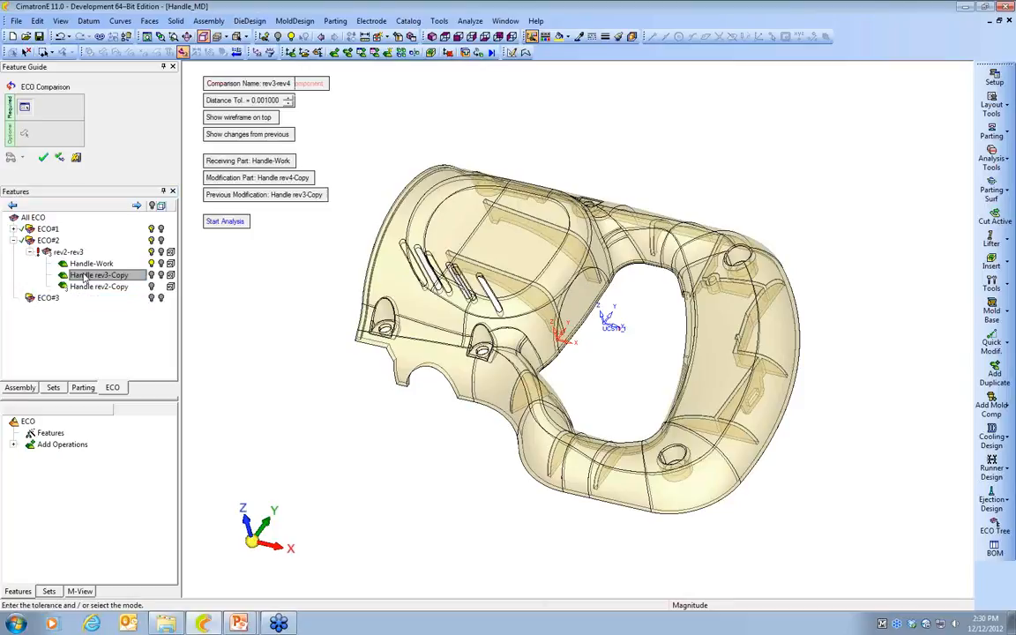
click(223, 221)
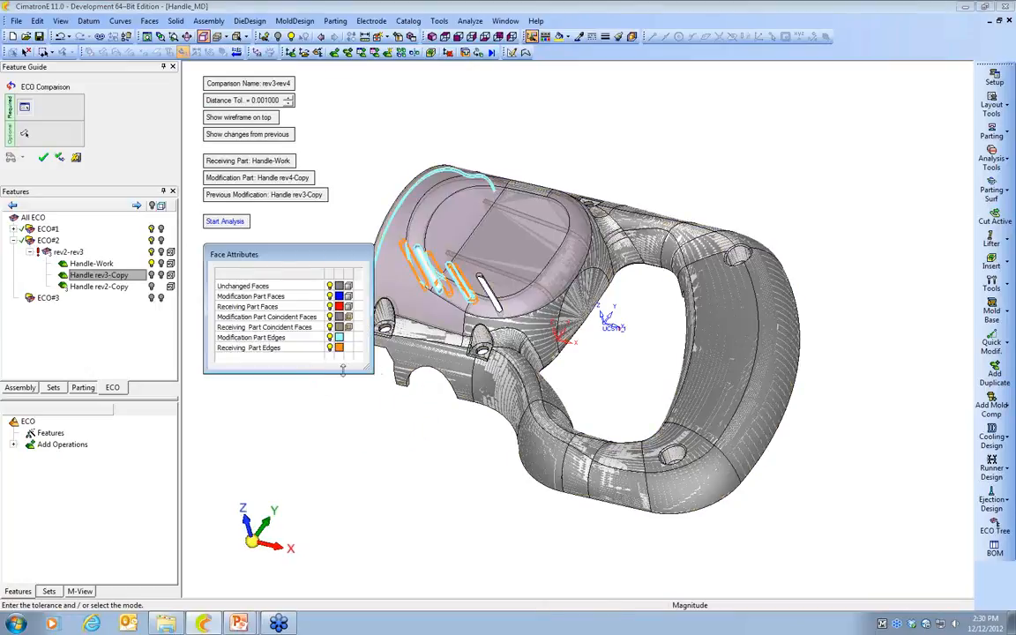
Examine the changed slots and rim on the handle body, toggling the display of the receiving part edges
ctrl+drag(468, 404, 455, 436)
ctrl+middle_drag(456, 436, 548, 440)
ctrl+right_drag(548, 440, 527, 375)
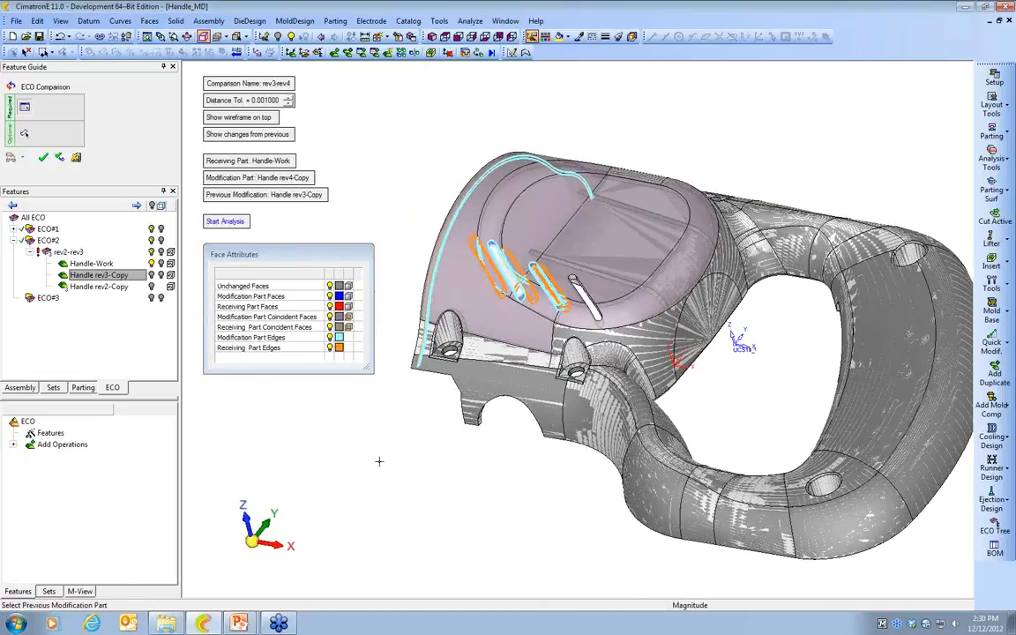
click(332, 349)
click(331, 349)
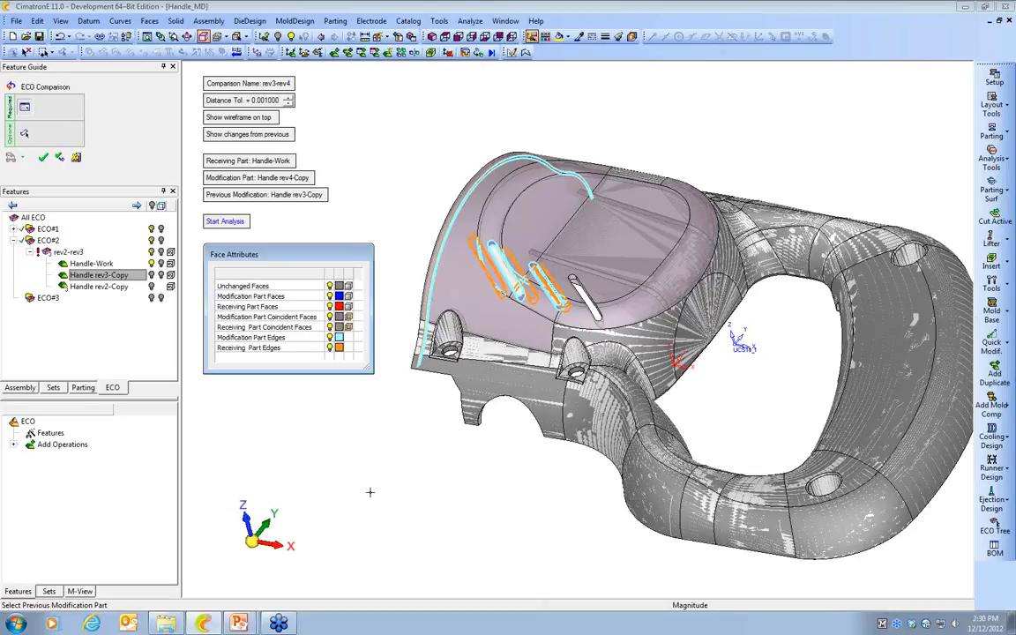
Accept the rev3-rev4 comparison and replace the changed faces of Handle-Work from it
click(43, 158)
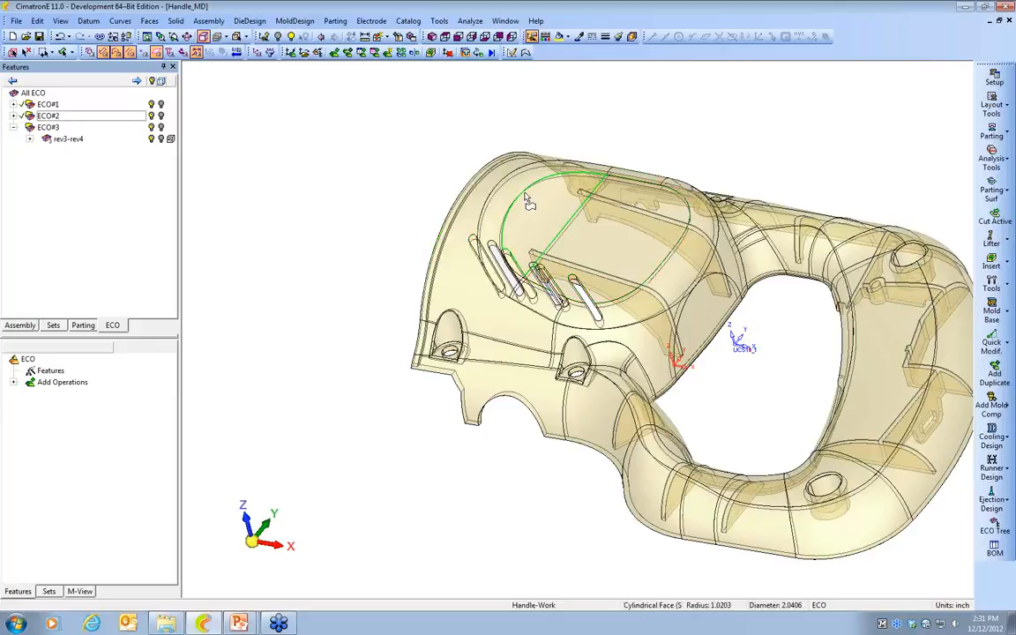
right_click(54, 139)
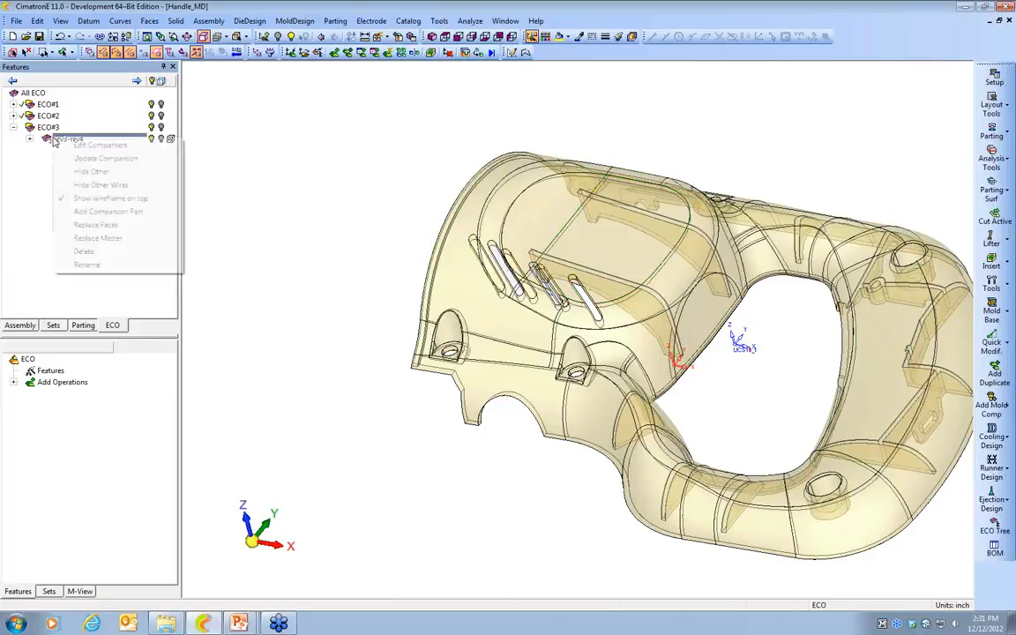
click(87, 225)
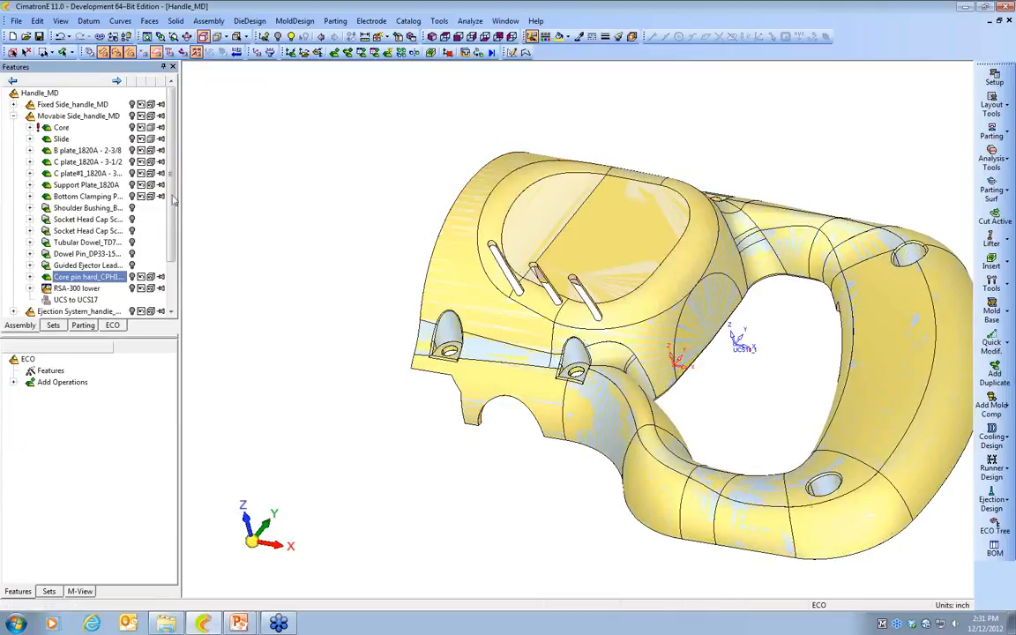
Collapse the Movable Side subassembly and activate the Handle-Work part
click(13, 116)
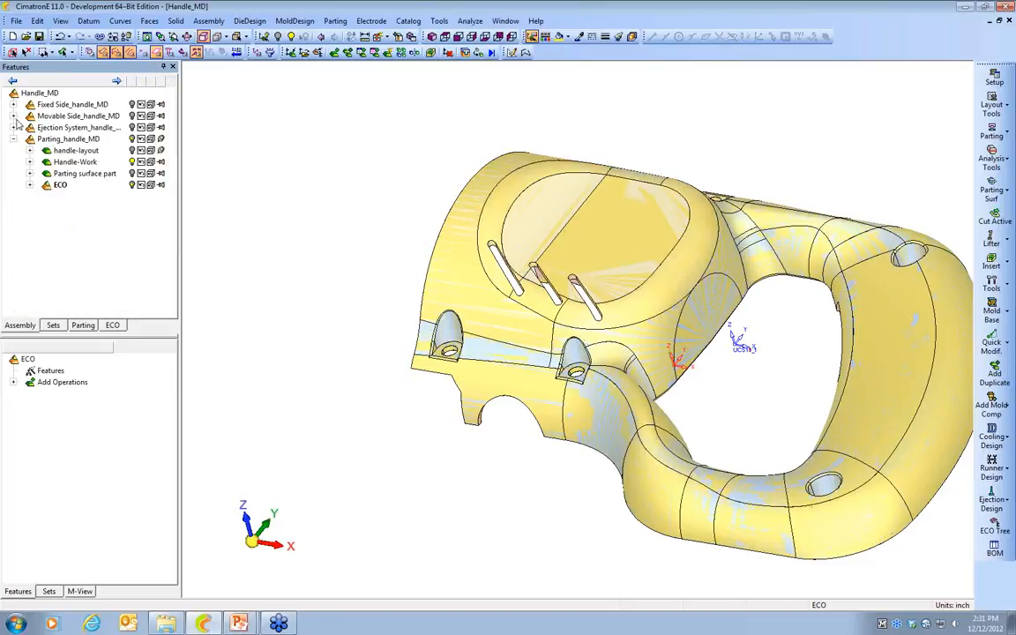
click(76, 163)
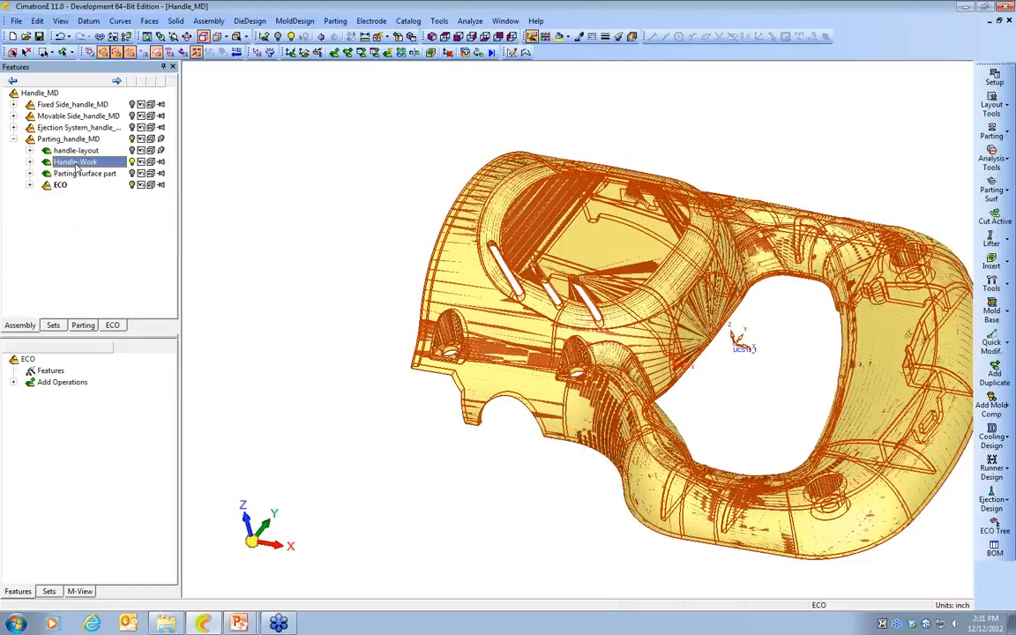
double_click(77, 165)
right_click(84, 162)
click(131, 300)
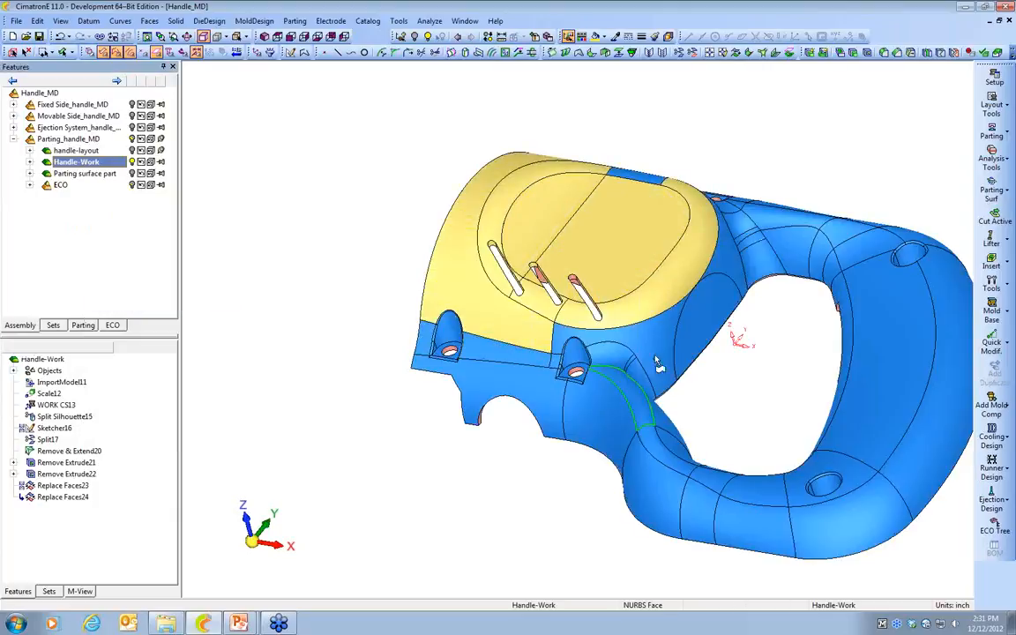
ctrl+middle_drag(670, 331, 561, 263)
scroll(560, 263, down, 2)
click(992, 134)
click(939, 135)
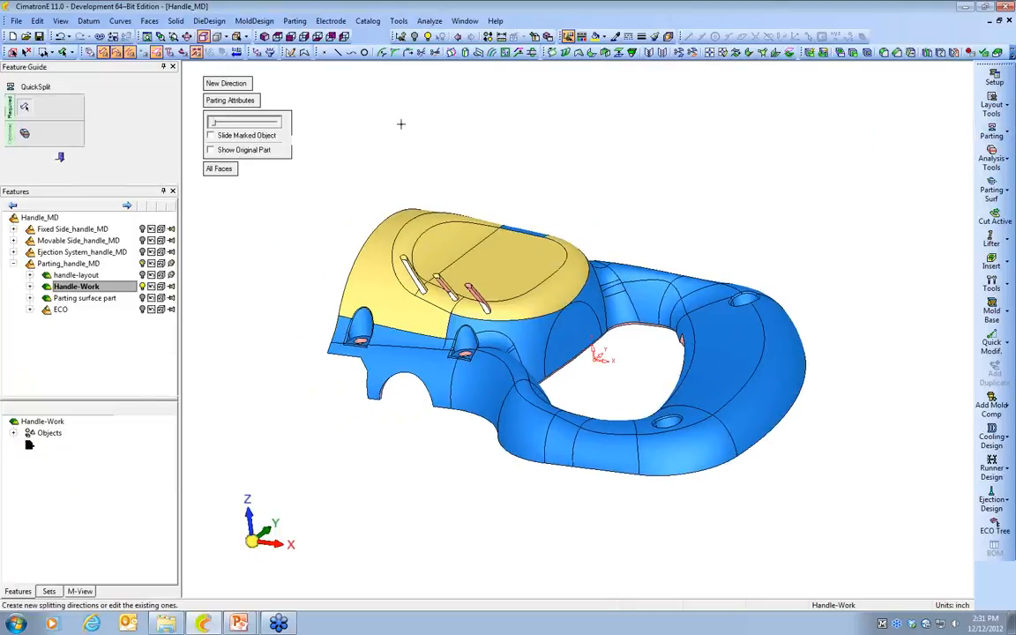
click(60, 158)
Rerun the draft angle analysis on Handle-Work's blue Split-01-Parting_handle_MD direction to assign the replaced outer faces
click(85, 327)
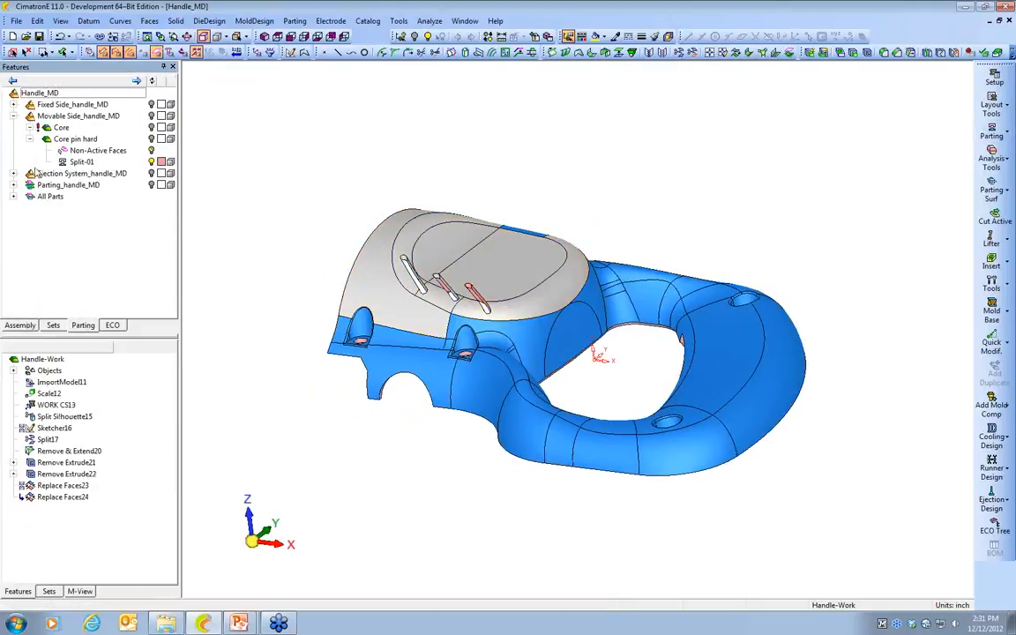
click(14, 186)
double_click(71, 196)
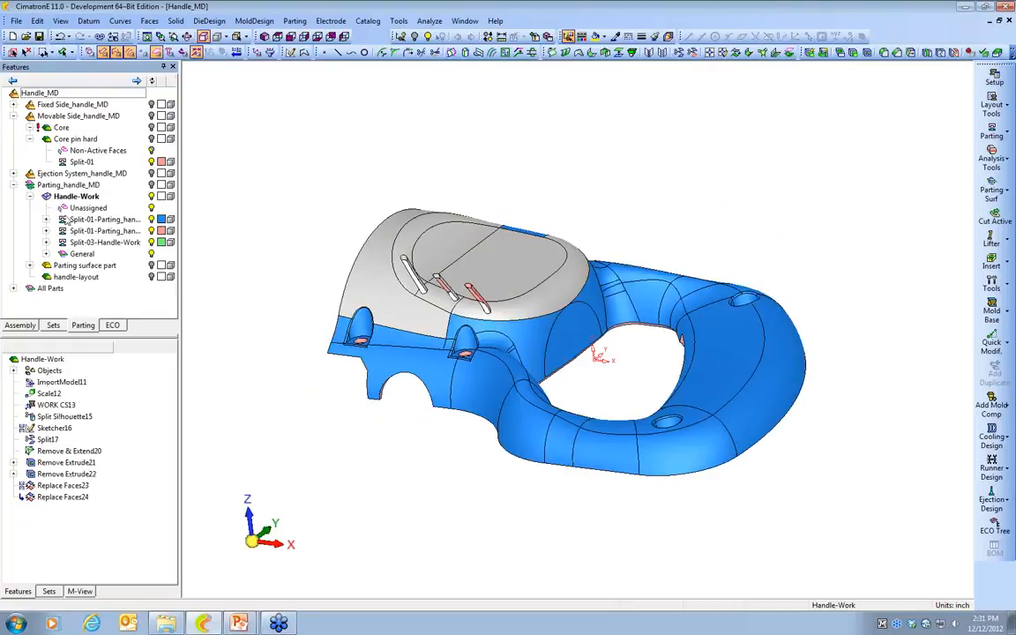
right_click(78, 219)
click(117, 269)
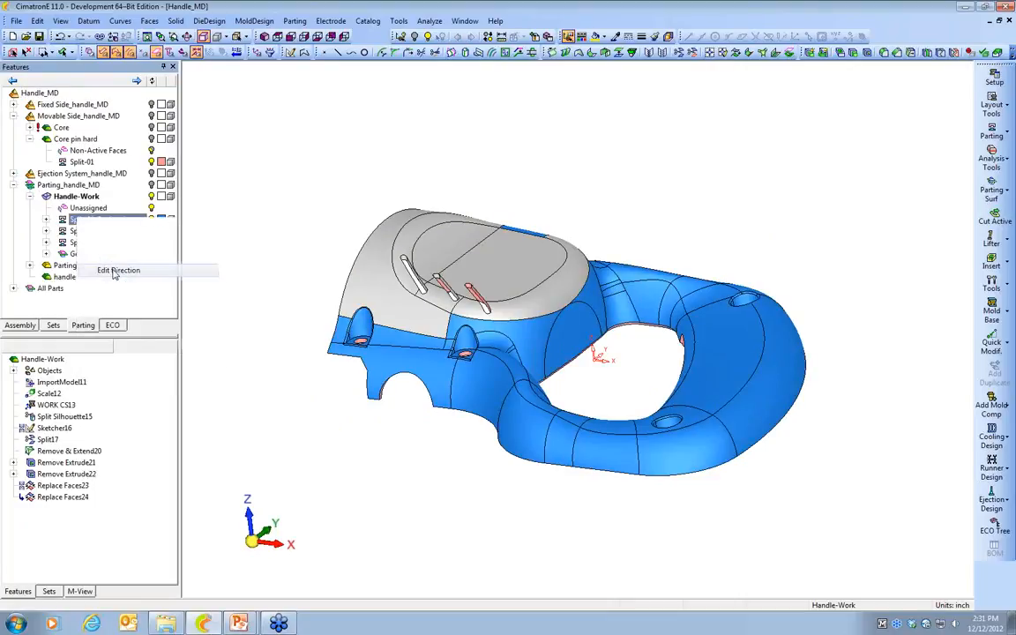
click(250, 197)
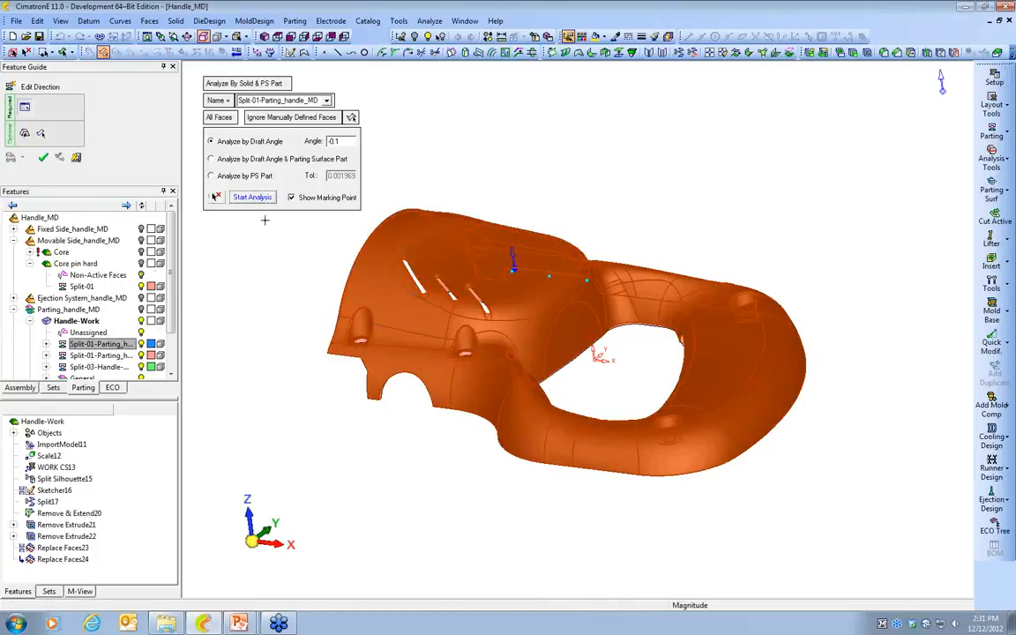
click(42, 155)
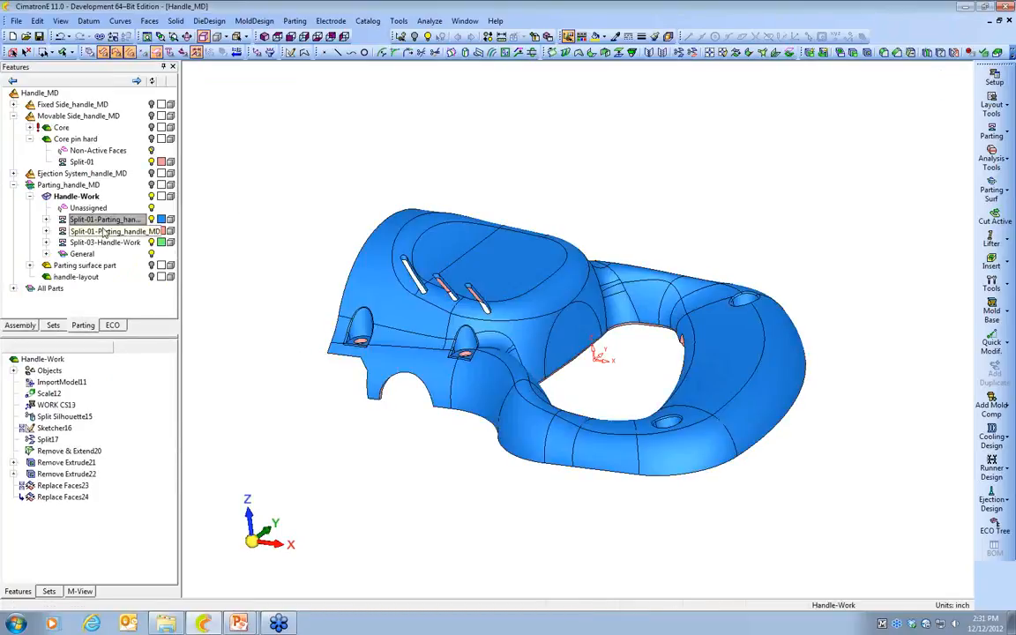
Rerun the draft angle analysis on Handle-Work's pink Split-01-Parting_handle_MD direction to assign the replaced inner faces
right_click(104, 231)
click(139, 280)
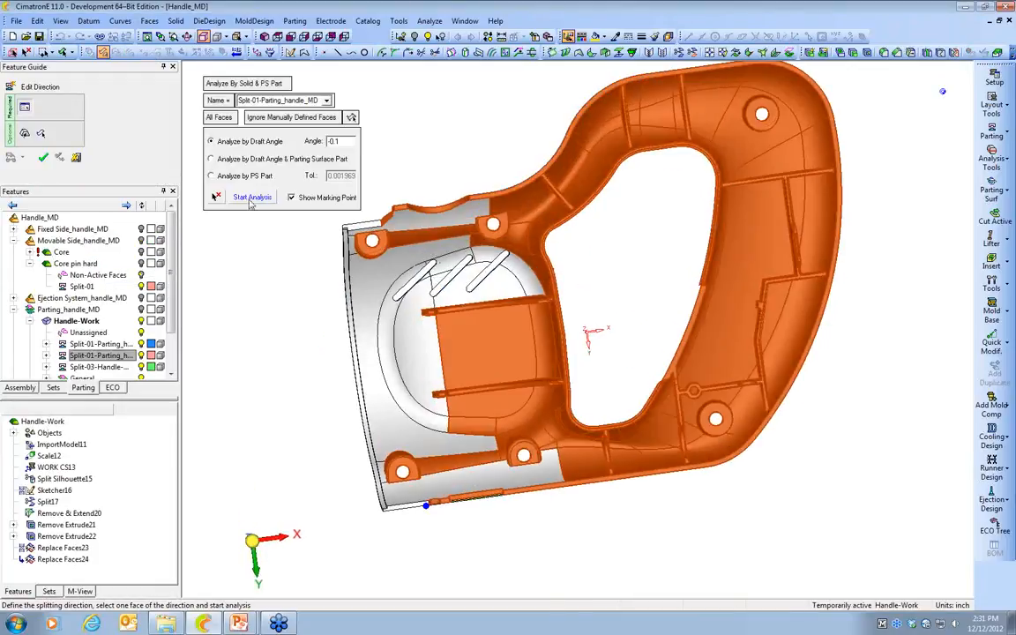
click(251, 198)
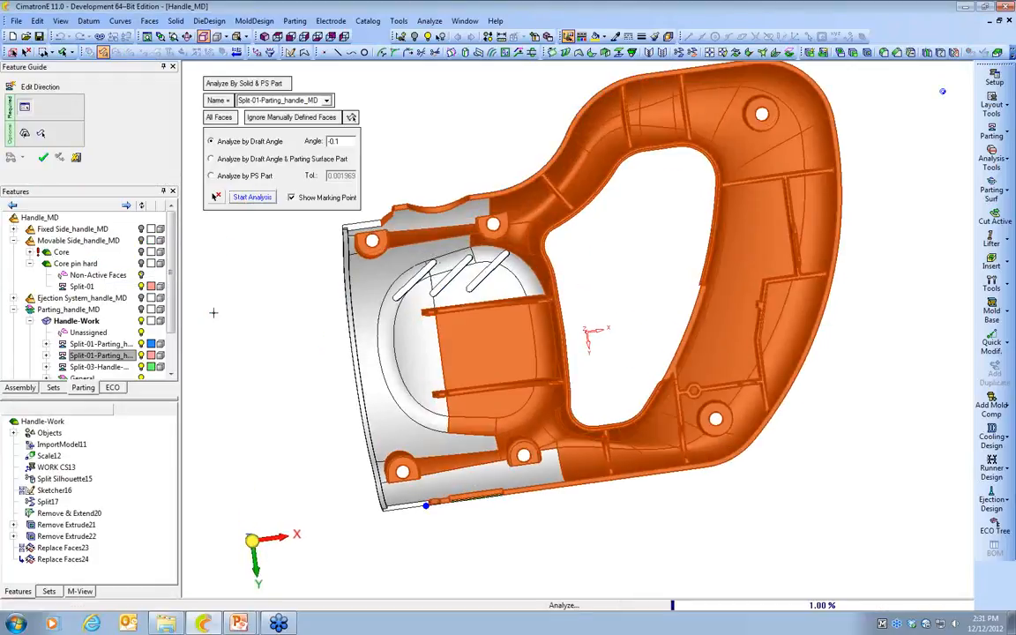
click(44, 157)
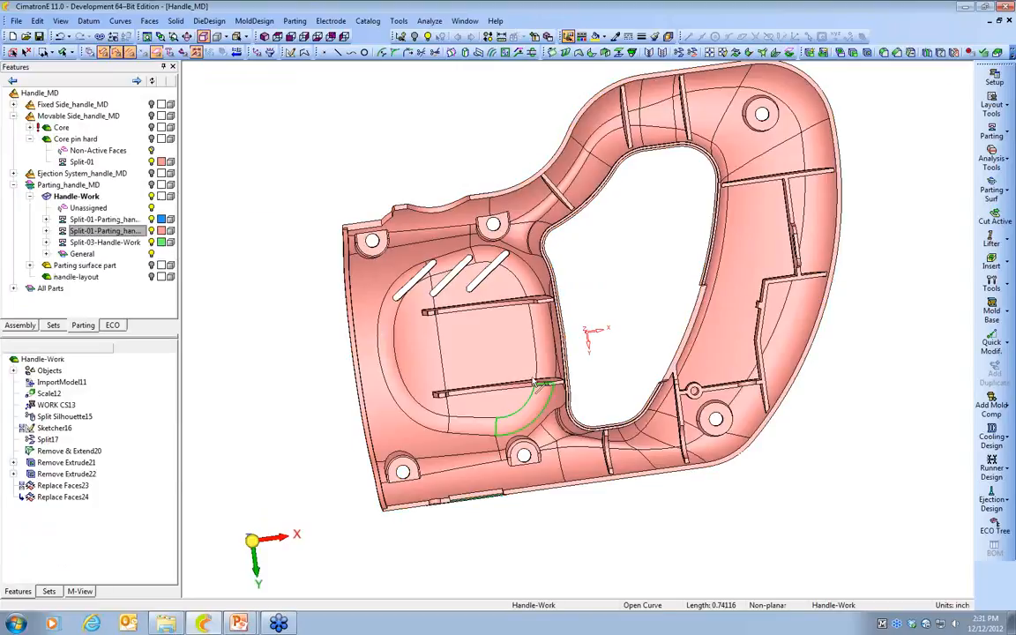
mouse_move(535, 381)
middle_down()
mouse_move(504, 504)
mouse_move(483, 528)
mouse_move(492, 440)
mouse_move(390, 456)
middle_up()
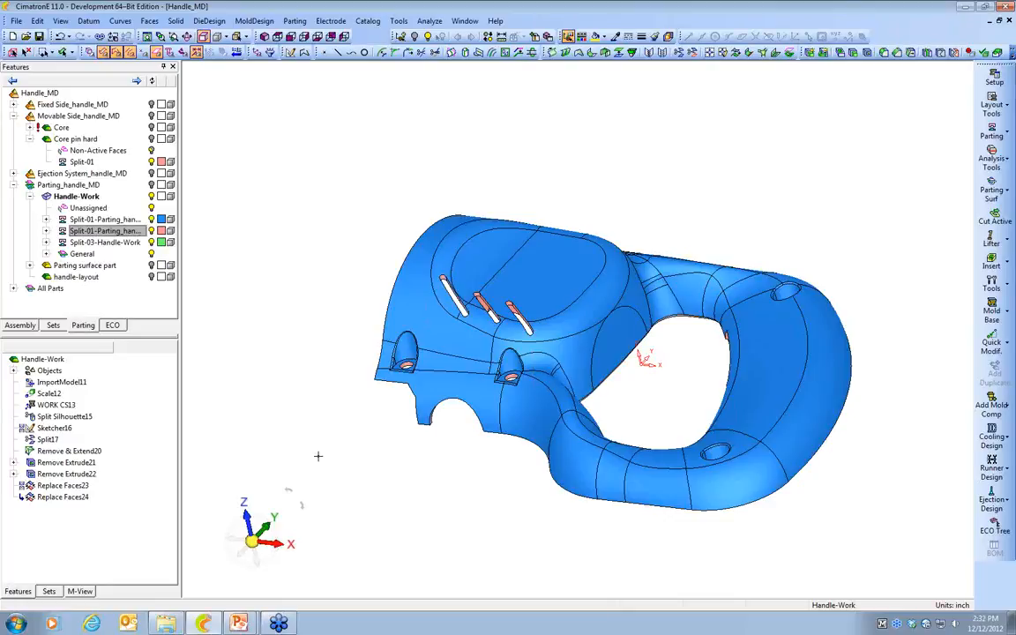
Display the Parting surface part together with the handle and make it the active part
click(21, 325)
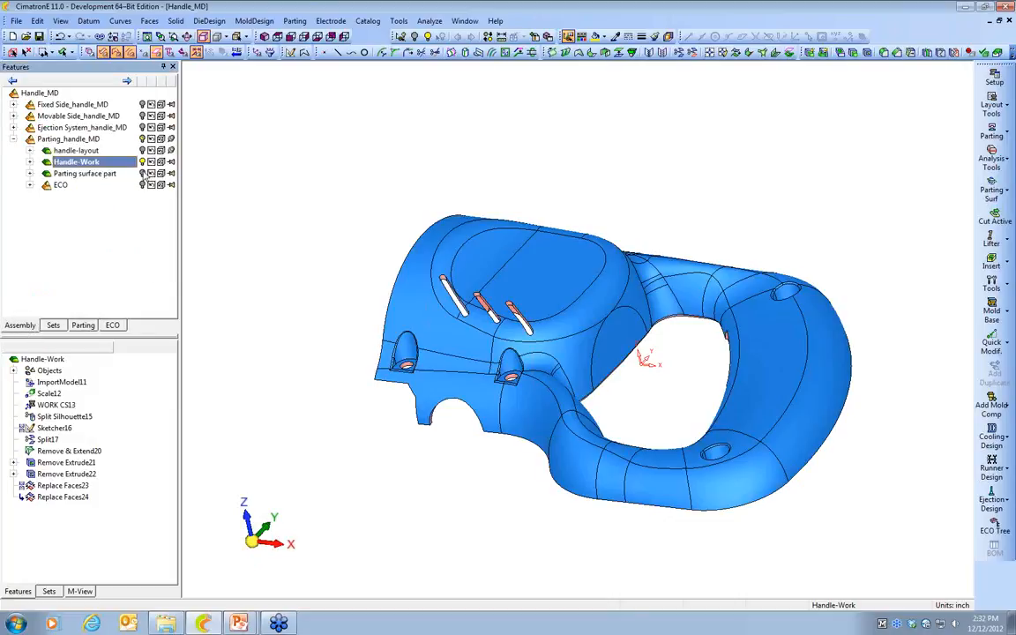
click(143, 174)
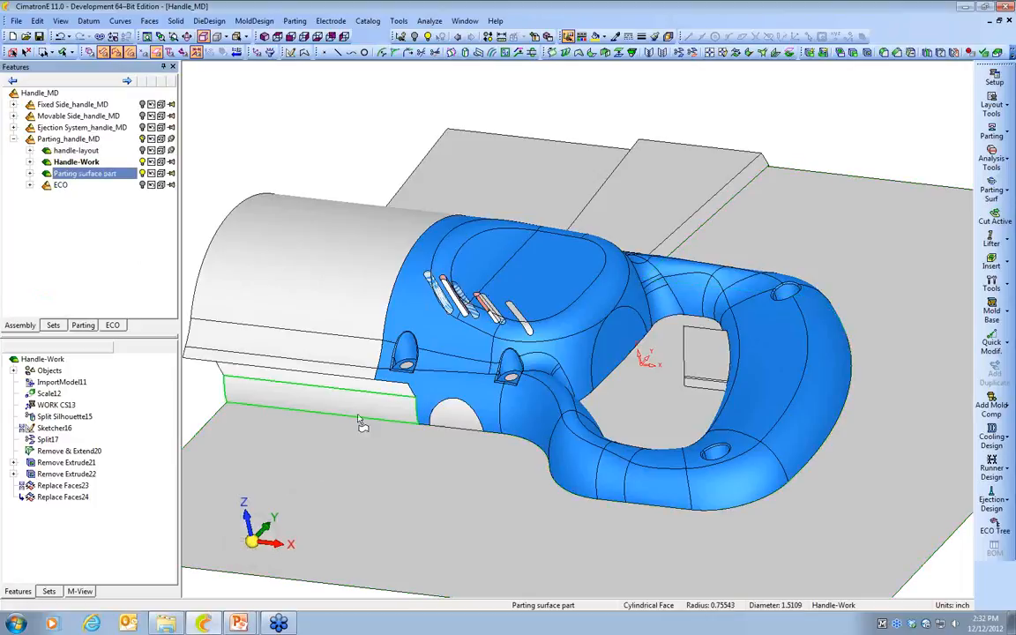
middle_drag(355, 410, 393, 424)
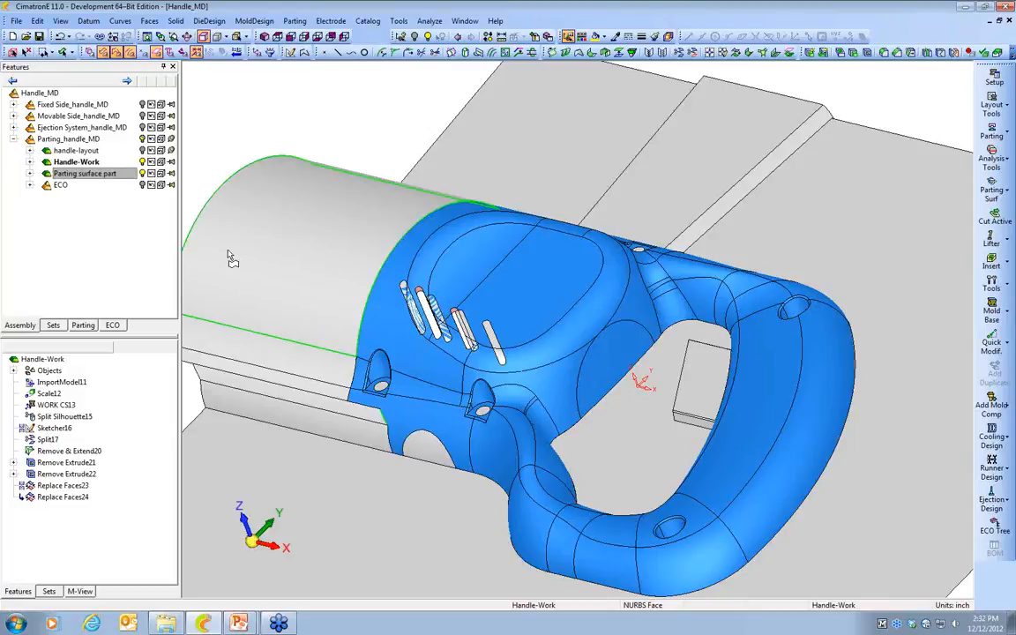
double_click(89, 174)
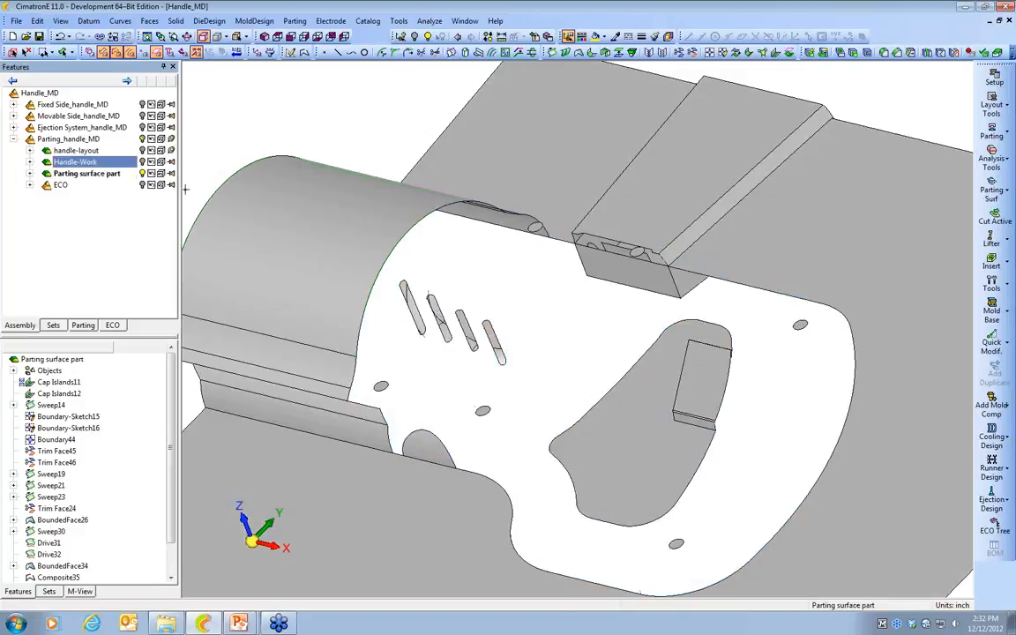
Remove the three outdated slot cap faces from the parting surface part with Remove Geometry
drag(396, 270, 484, 362)
right_click(476, 279)
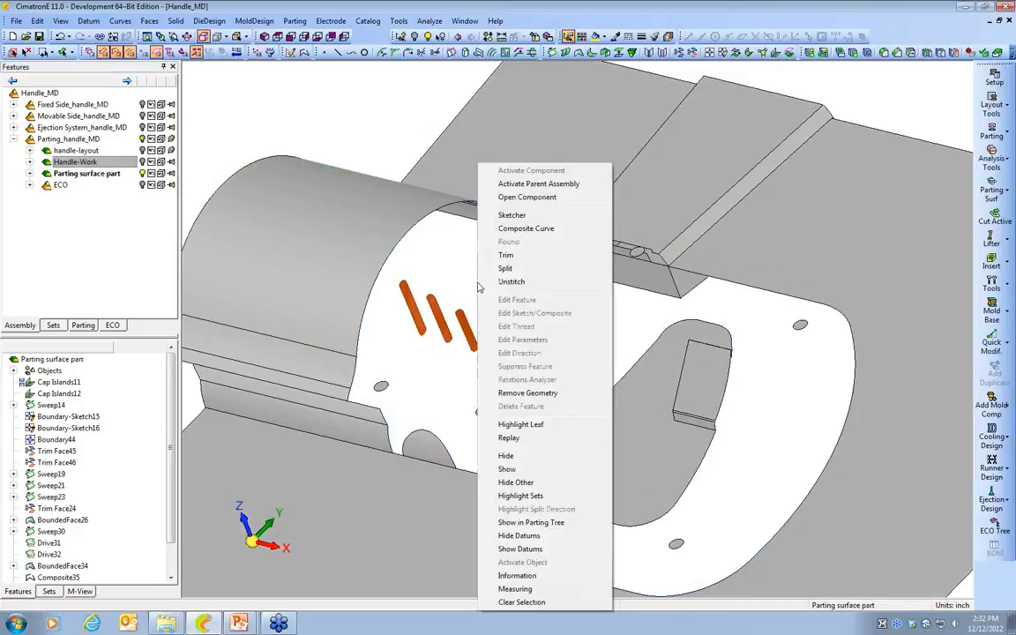
click(526, 393)
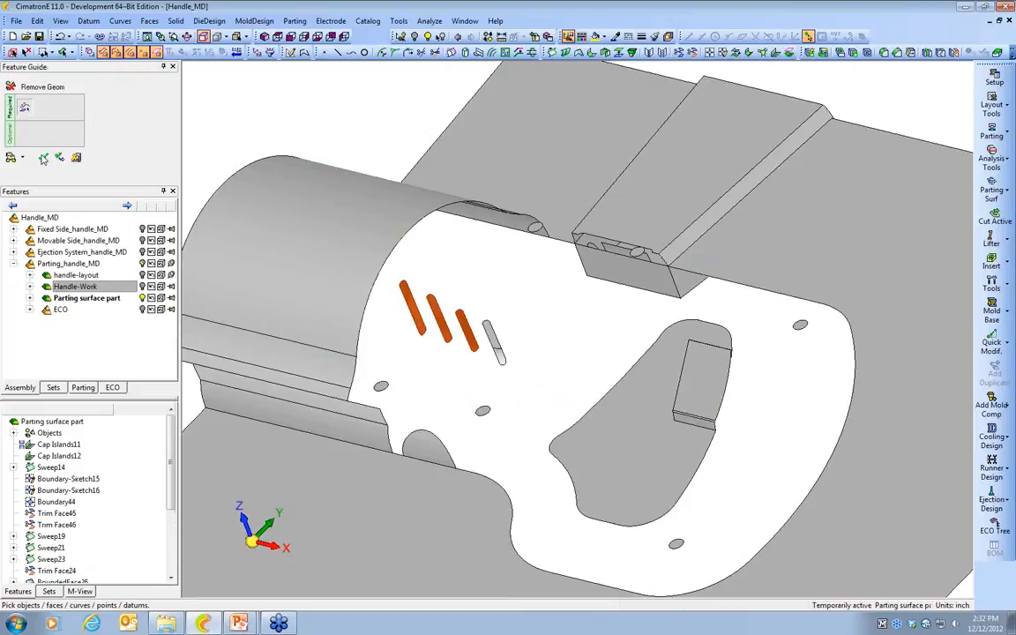
click(39, 142)
Show Handle-Work again and cap the two open slots in its upper faces with Cap Internal Islands
click(142, 163)
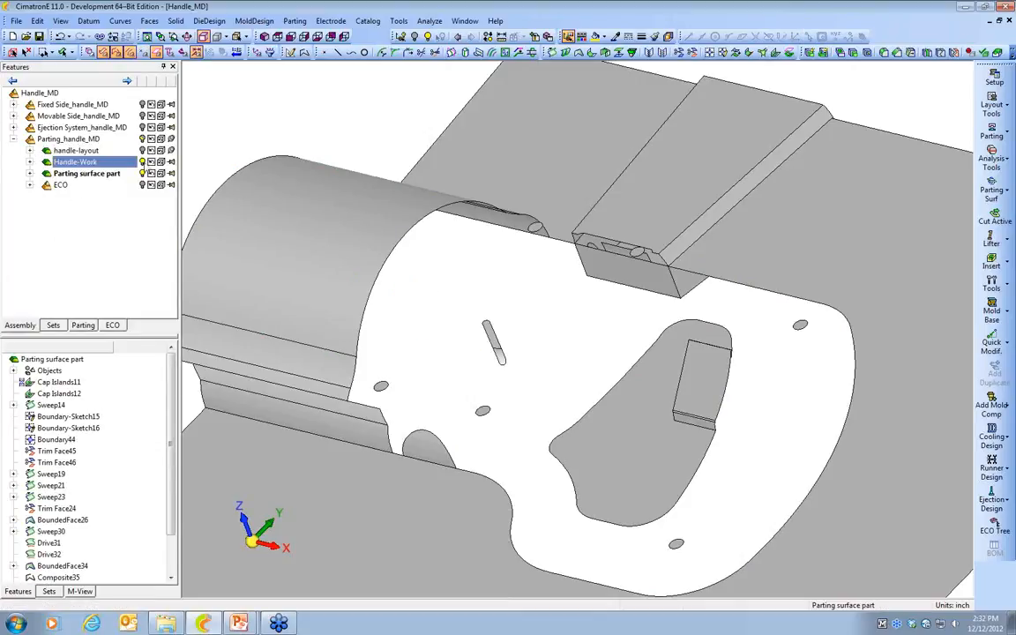
click(83, 326)
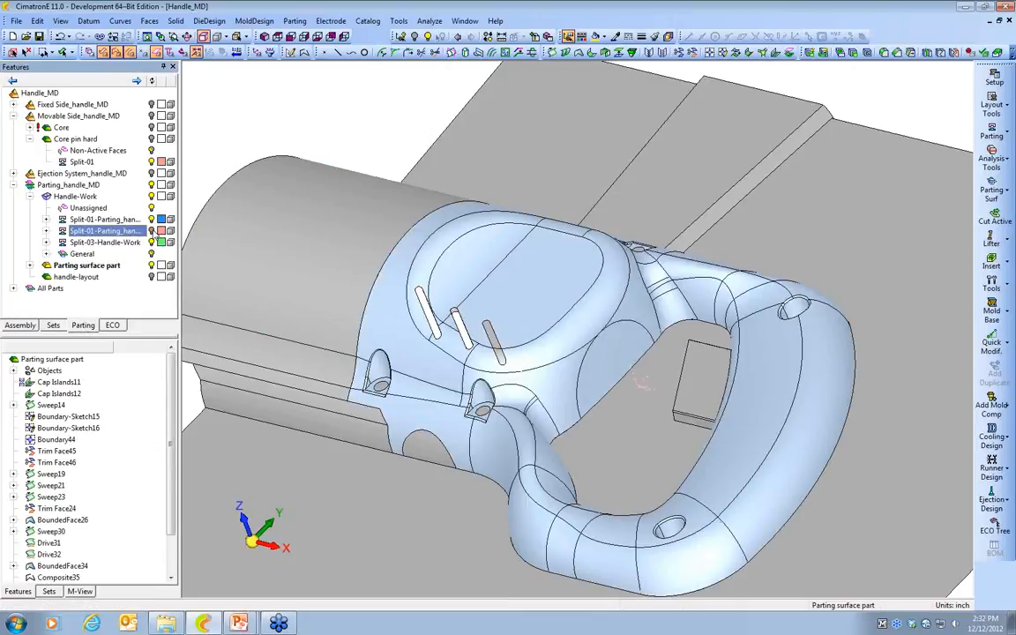
click(150, 21)
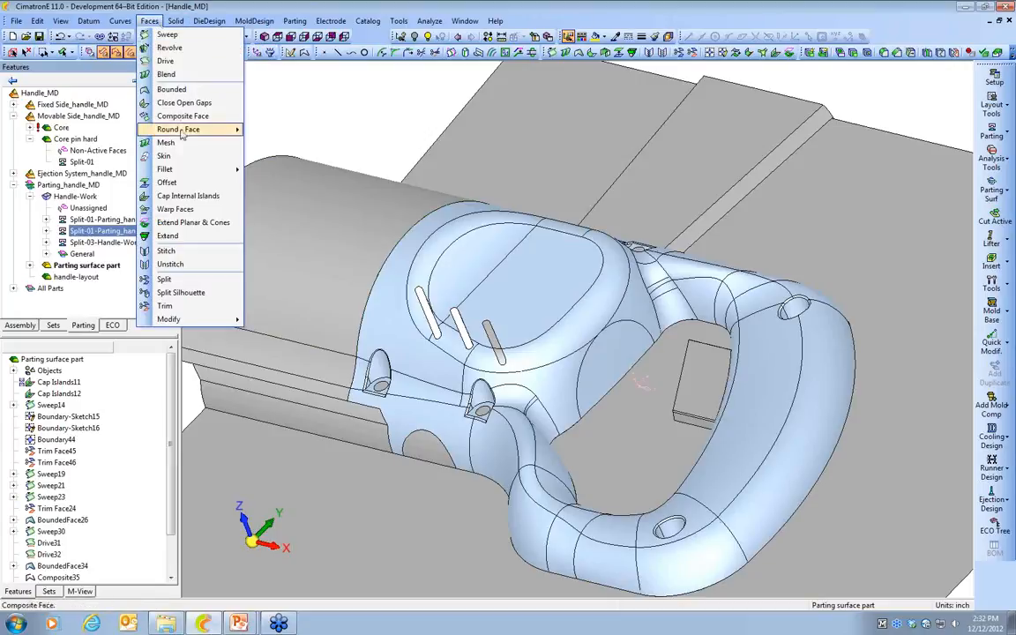
click(187, 196)
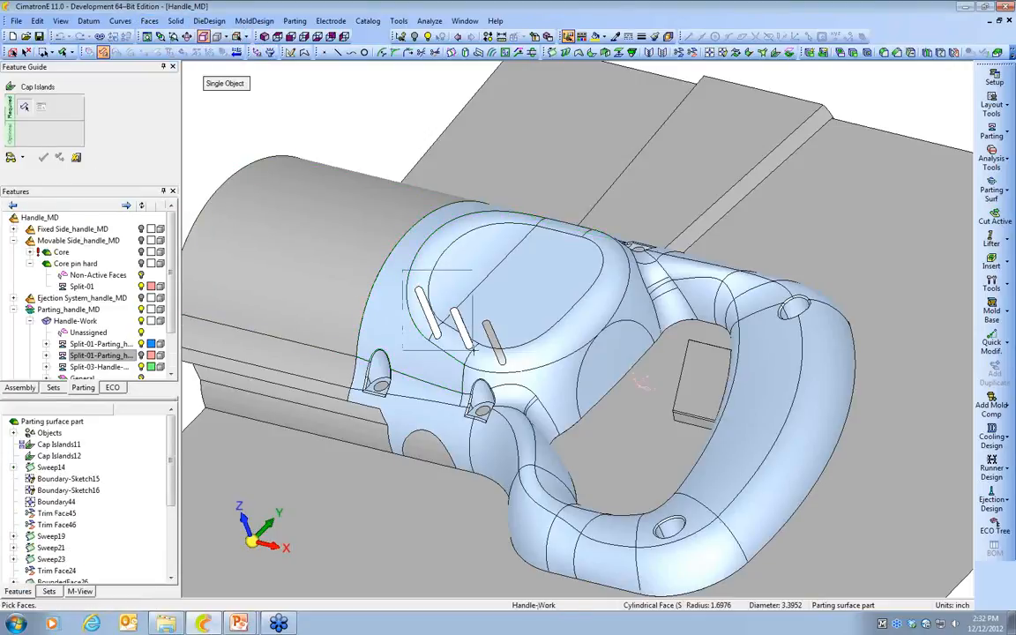
click(426, 375)
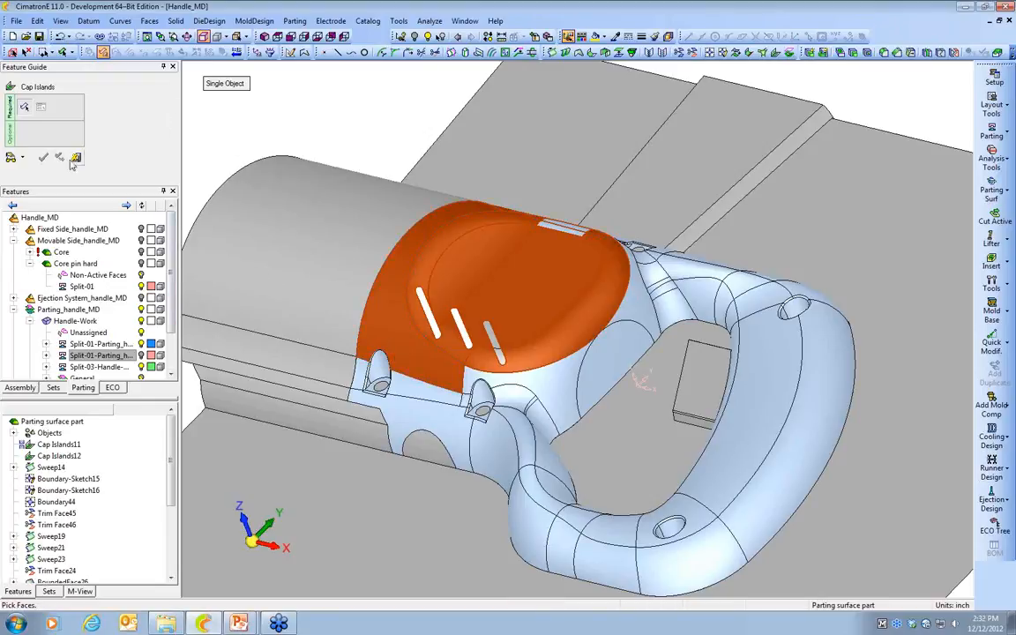
middle_click(276, 130)
click(44, 157)
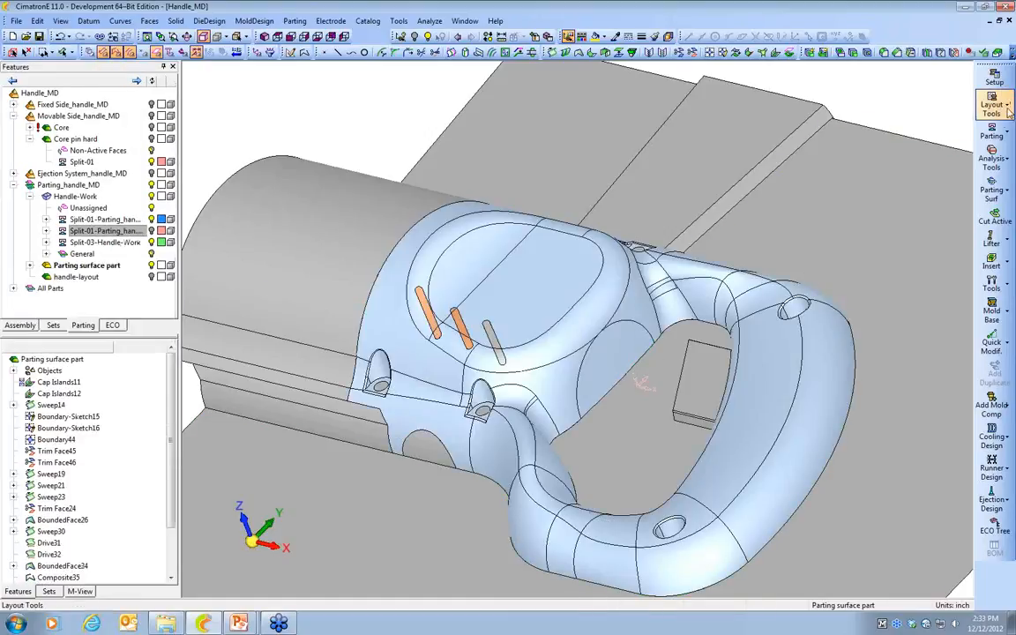
Assign the two new slot cap faces as parting surfaces in QuickSplit
click(993, 132)
click(927, 130)
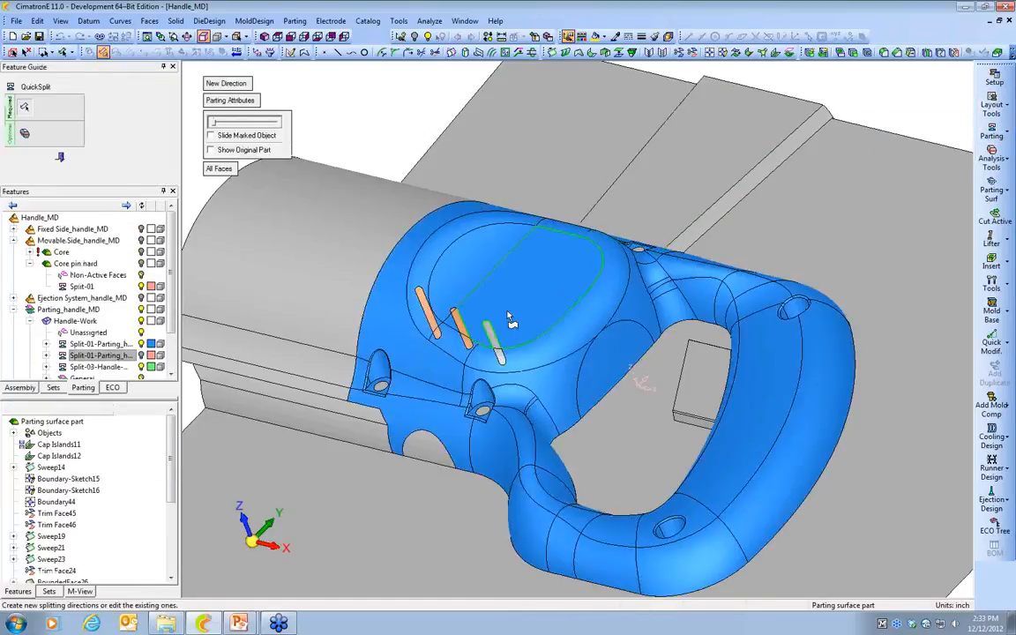
scroll(476, 349, up, 3)
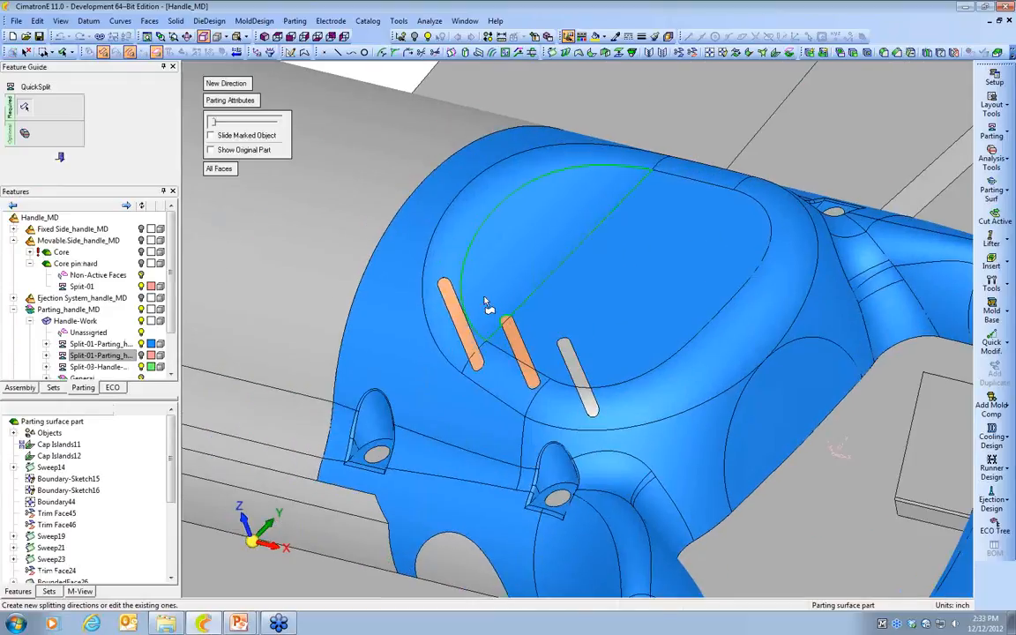
click(509, 327)
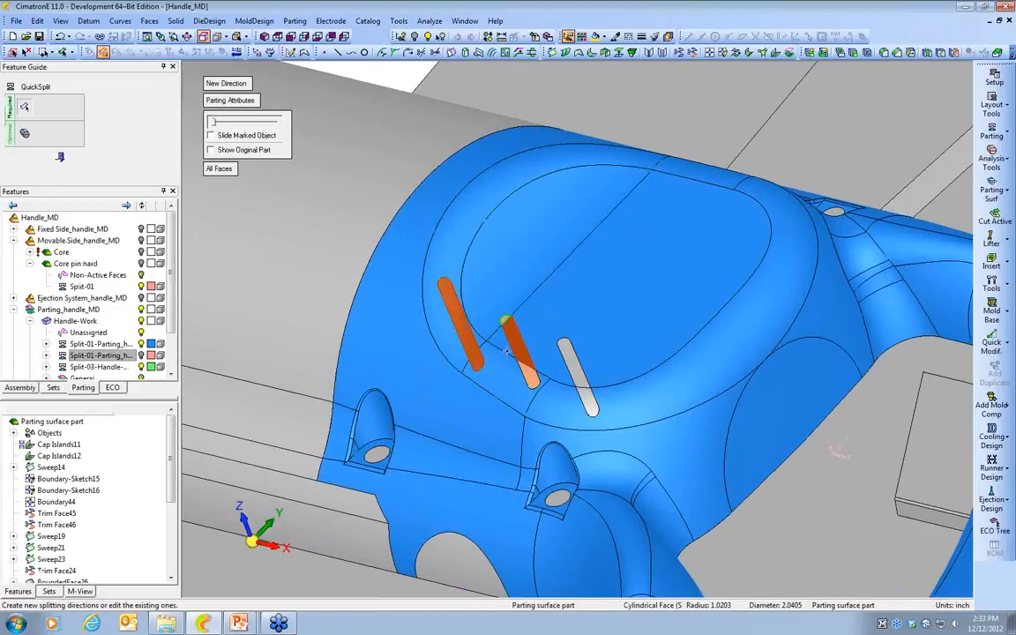
click(320, 238)
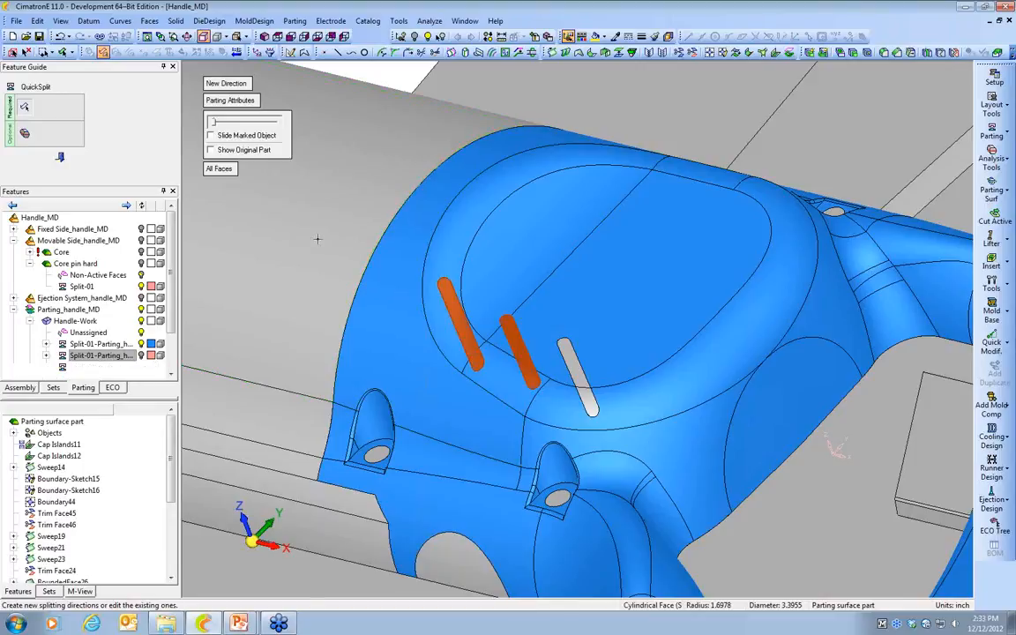
Slide the parting directions apart to inspect the split and the slot shut-offs, and close QuickSplit
scroll(572, 376, down, 5)
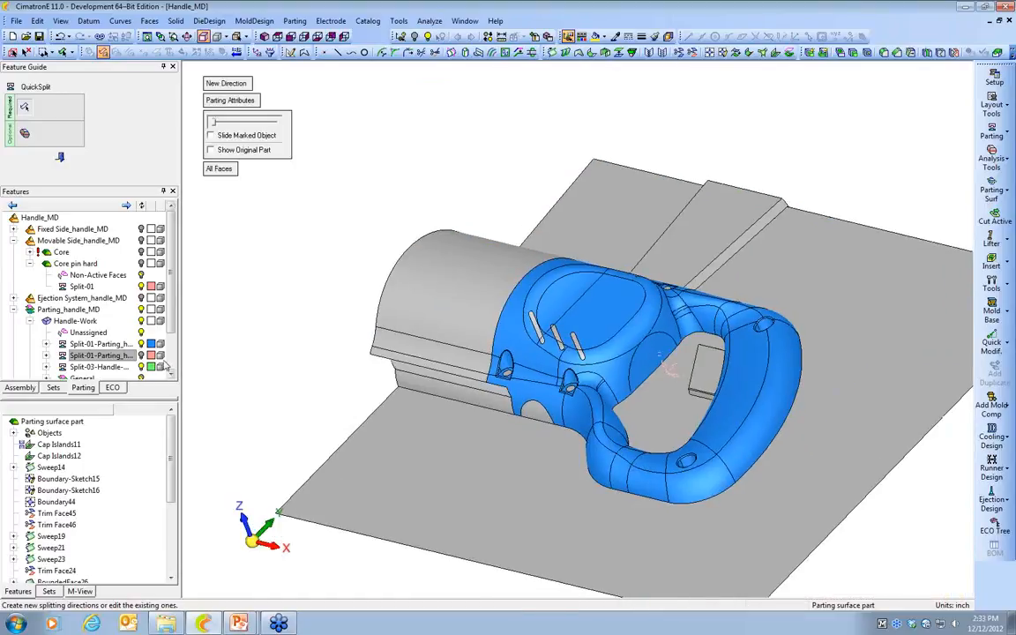
drag(214, 122, 233, 123)
ctrl+drag(642, 411, 392, 342)
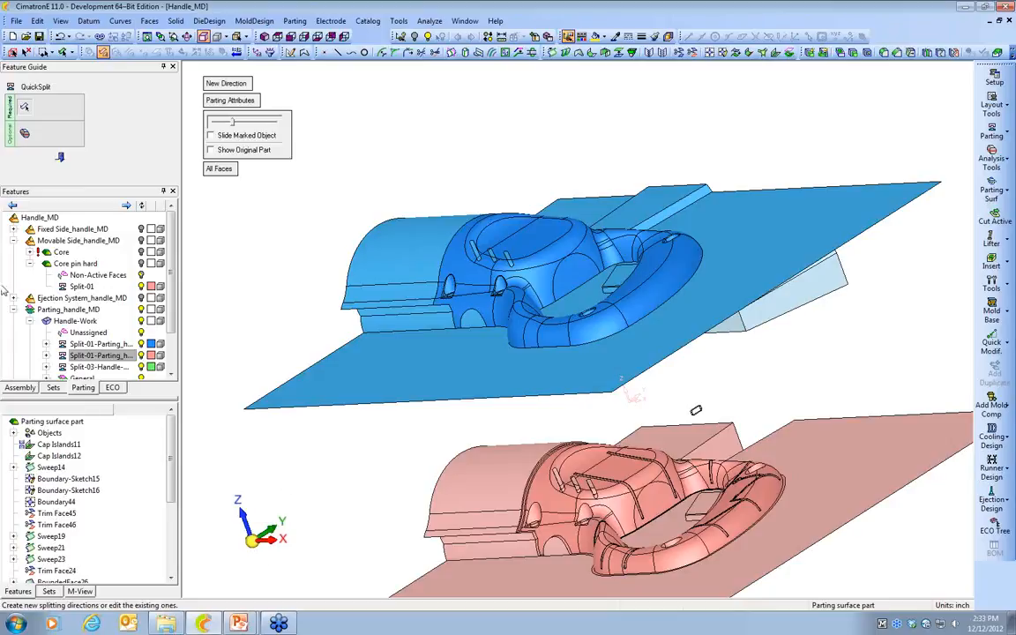
click(61, 159)
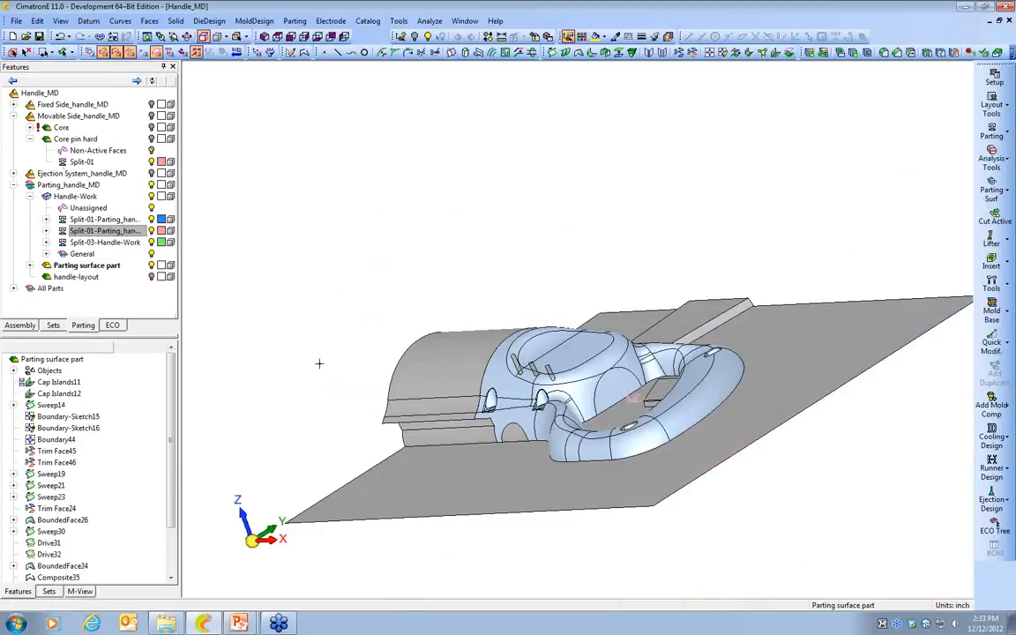
Activate the Core part of the Movable Side assembly and hide all other parts
click(19, 324)
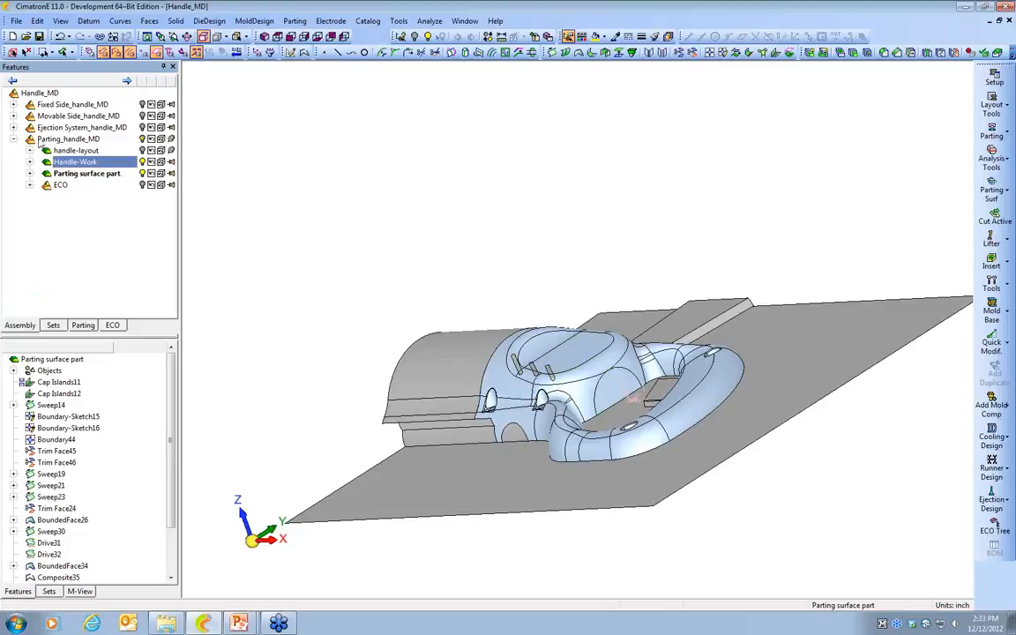
click(13, 115)
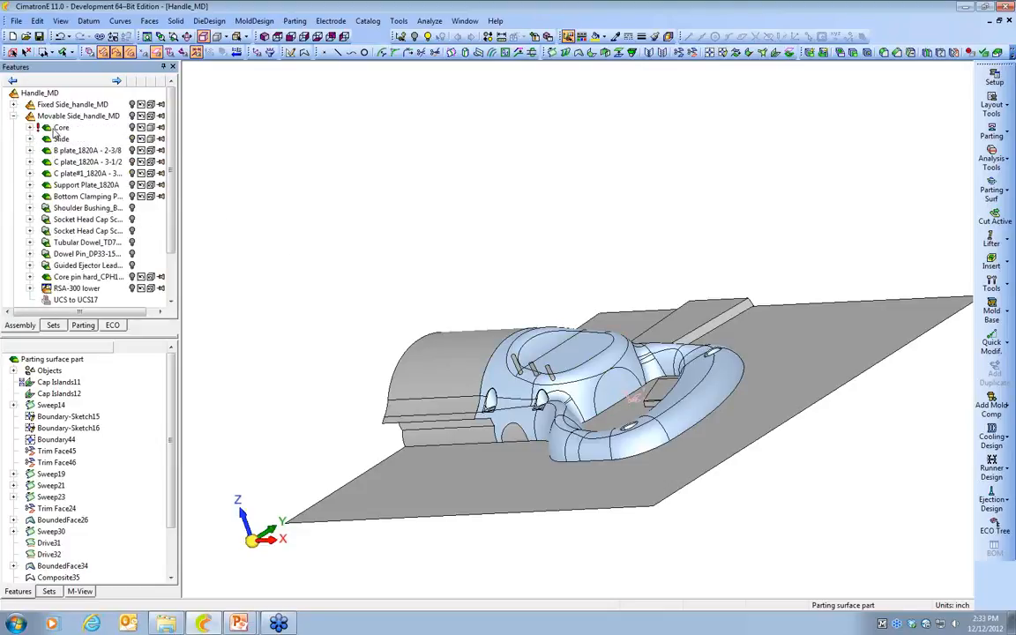
right_click(55, 131)
click(77, 138)
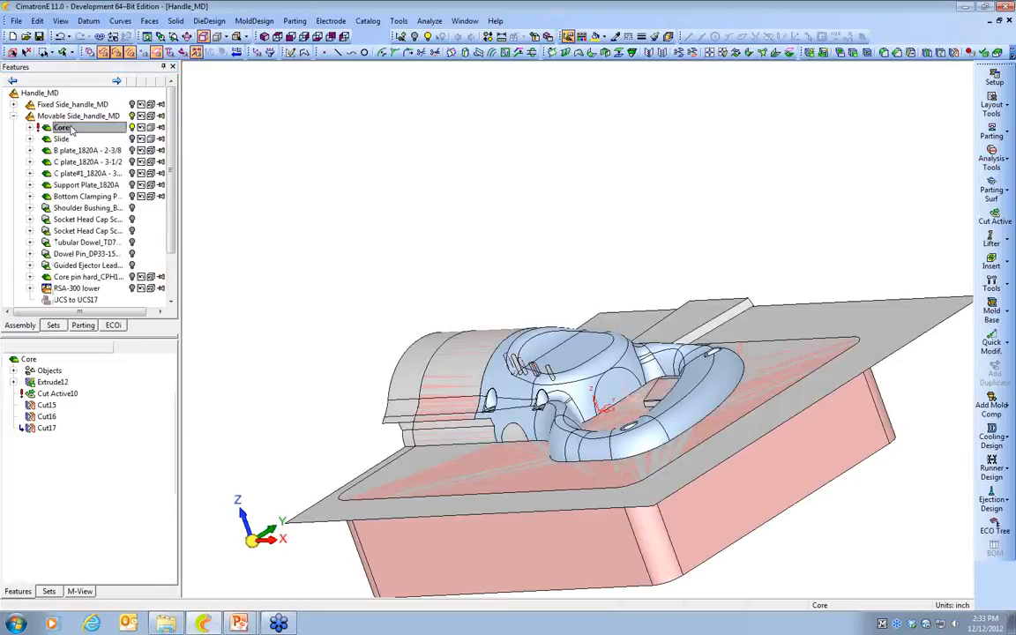
right_click(70, 126)
click(109, 265)
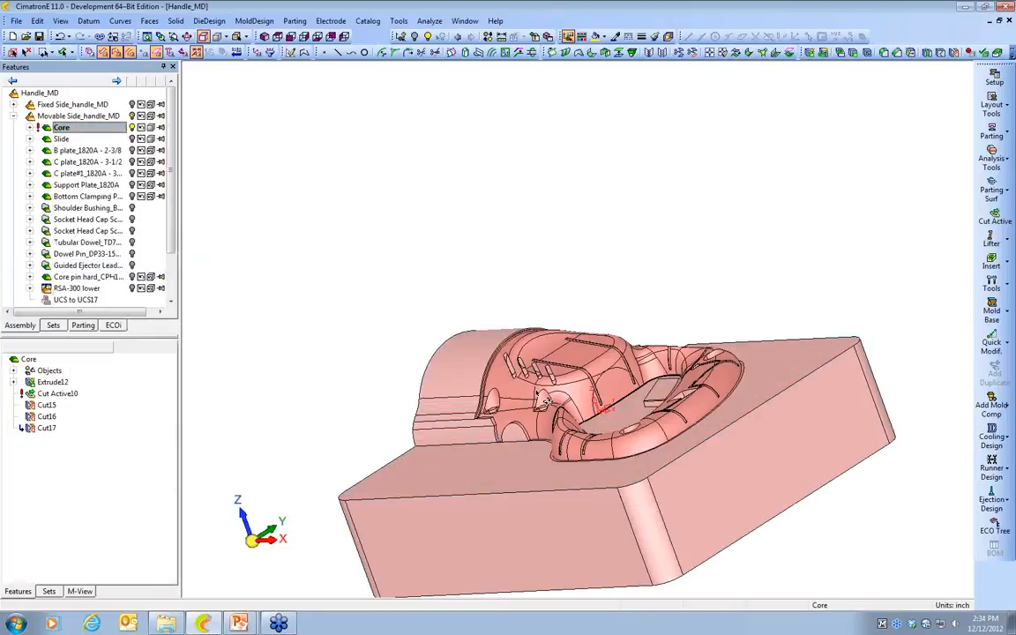
Update the Core's outdated Cut Active10 feature to the revised parting faces
scroll(553, 419, up, 3)
ctrl+middle_drag(553, 419, 648, 398)
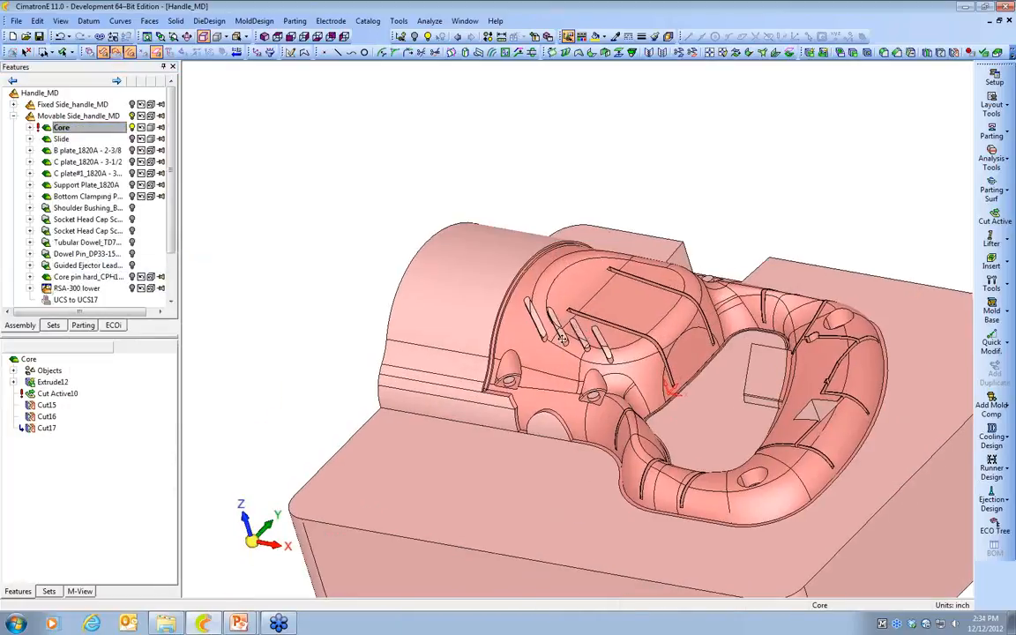
right_click(58, 393)
click(75, 414)
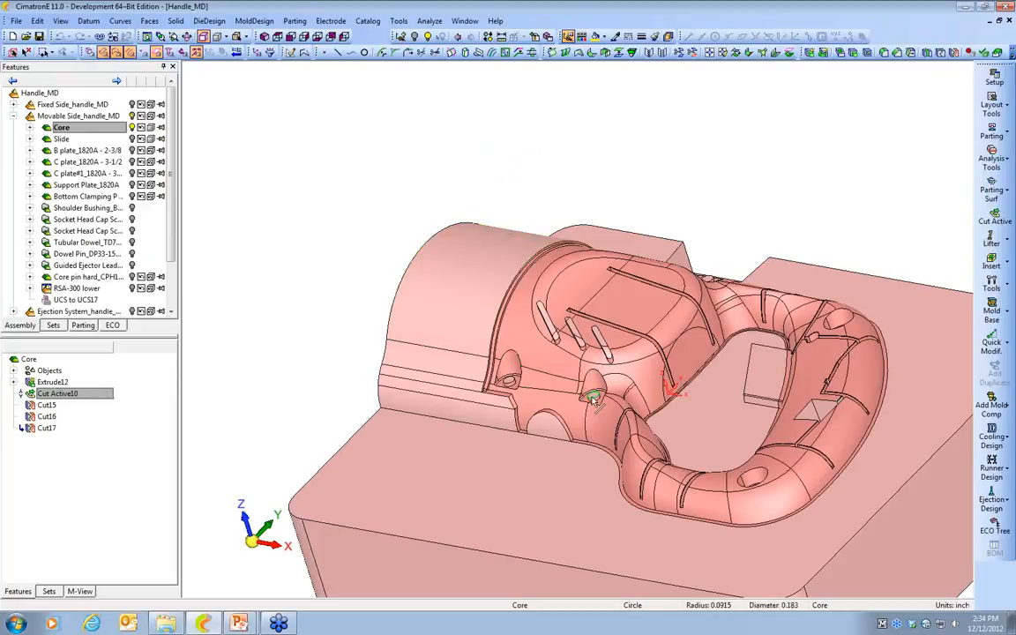
ctrl+middle_drag(584, 391, 494, 327)
ctrl+right_drag(494, 327, 480, 375)
ctrl+drag(481, 375, 447, 404)
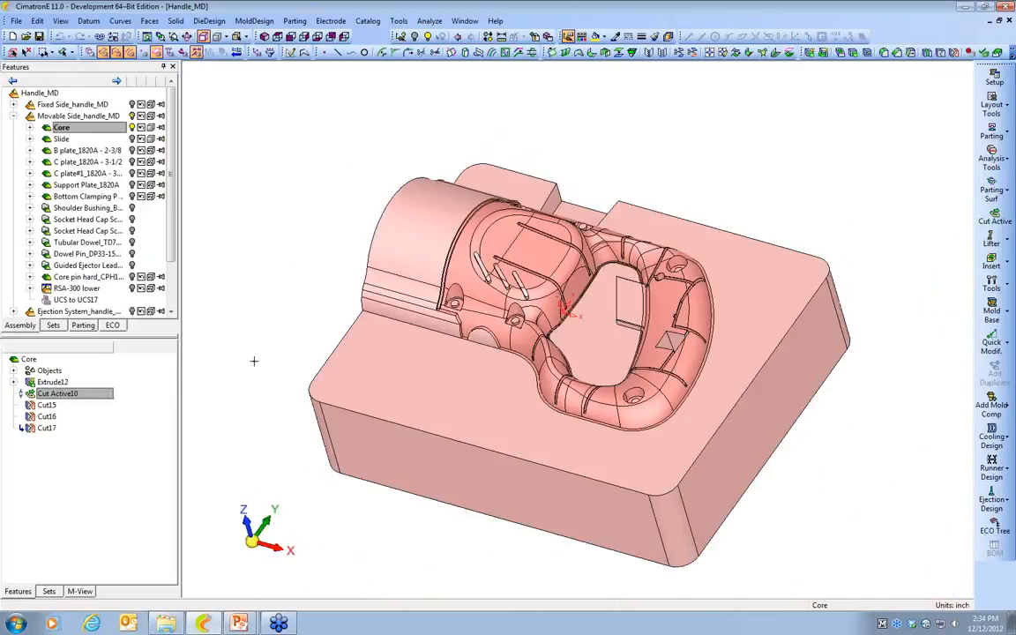
Mark ECO#3 as done and add a new ECO to the list of engineering changes
click(112, 325)
click(13, 127)
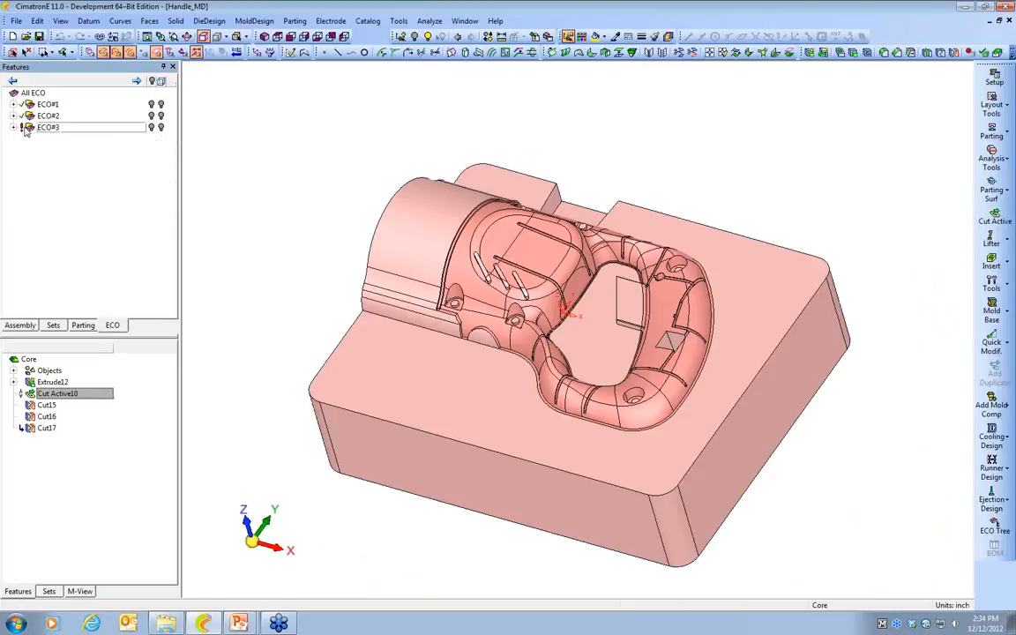
right_click(25, 127)
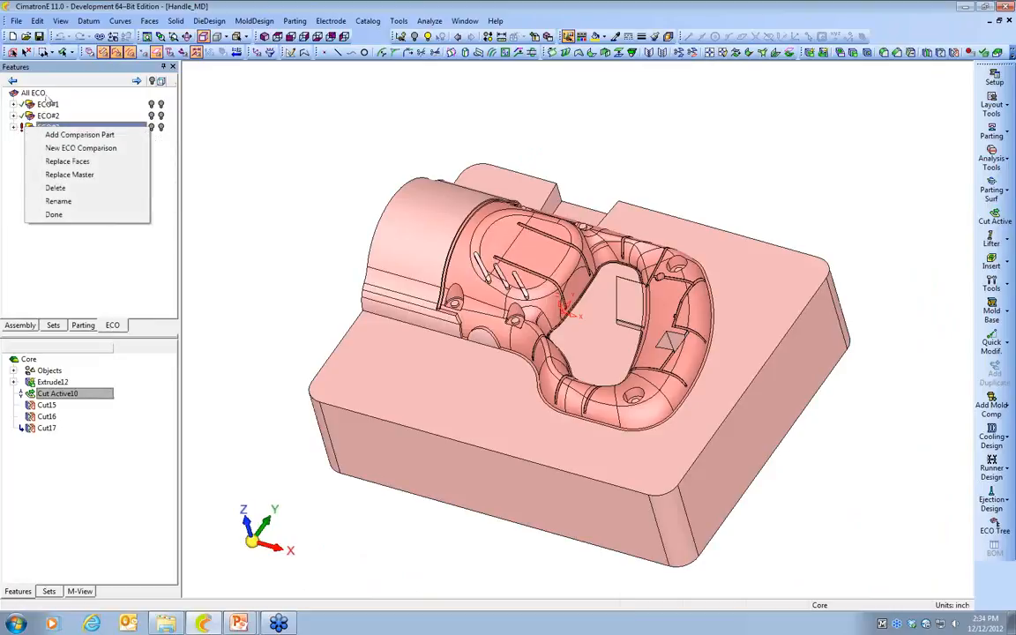
click(52, 216)
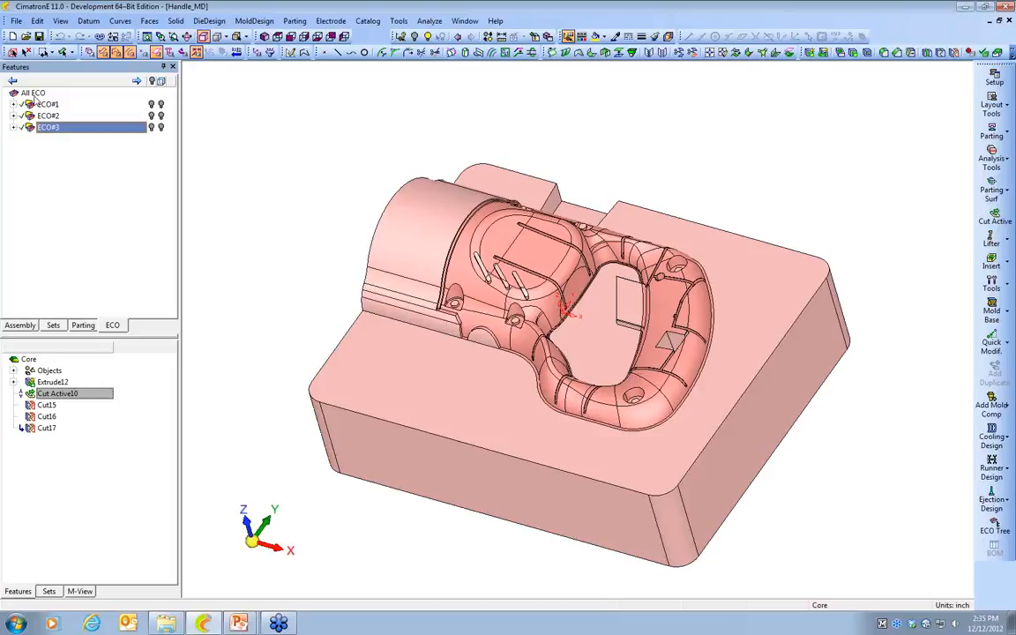
right_click(34, 93)
click(72, 99)
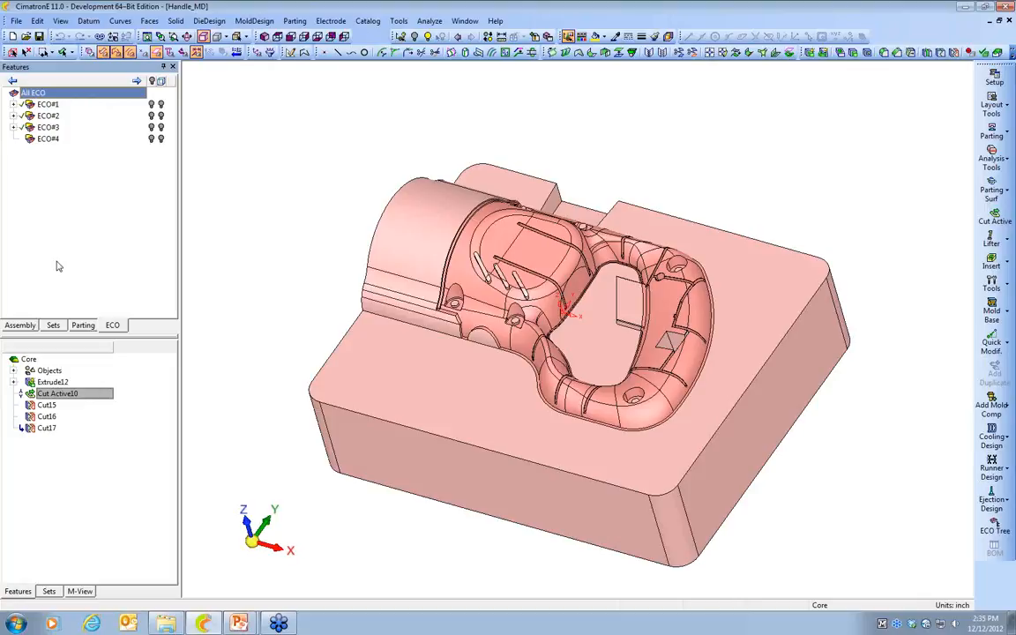
Add Handle rev5.elt as the new ECO's comparison part, with the Core hidden and Handle-Work shown
right_click(45, 138)
click(60, 147)
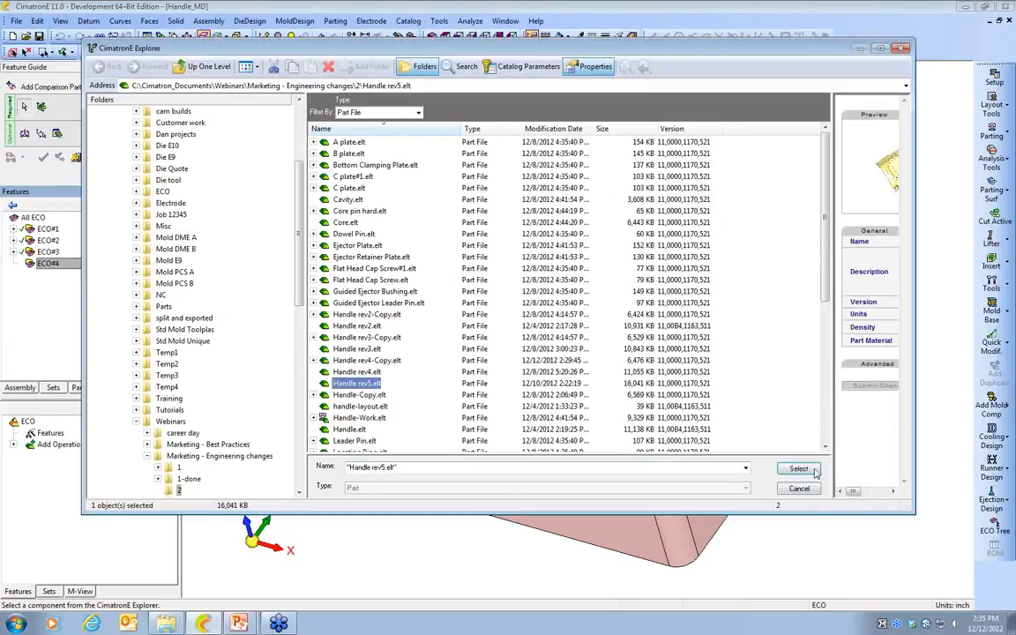
click(814, 472)
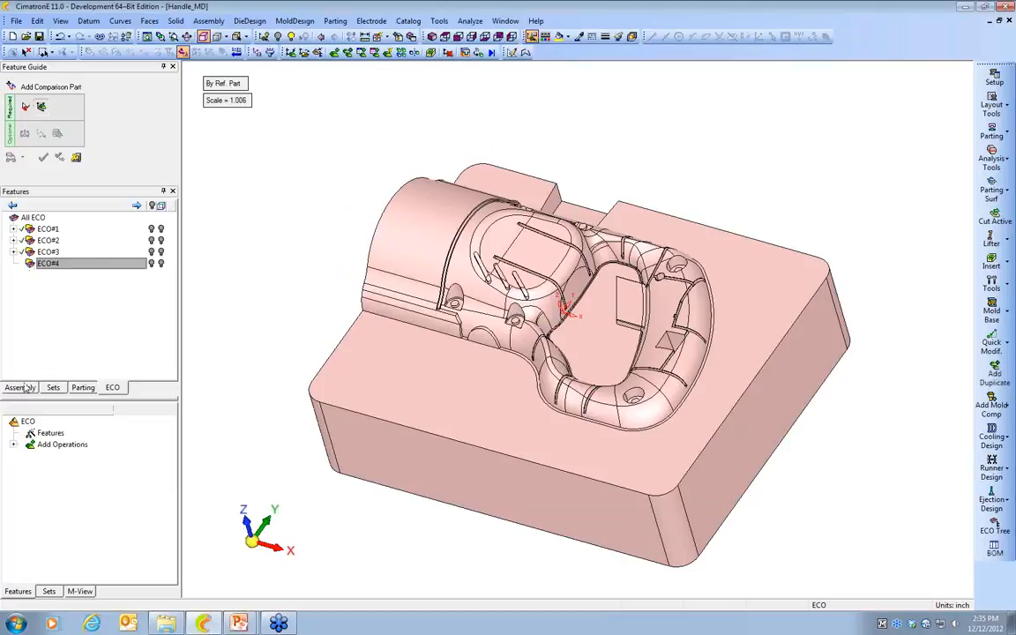
click(21, 388)
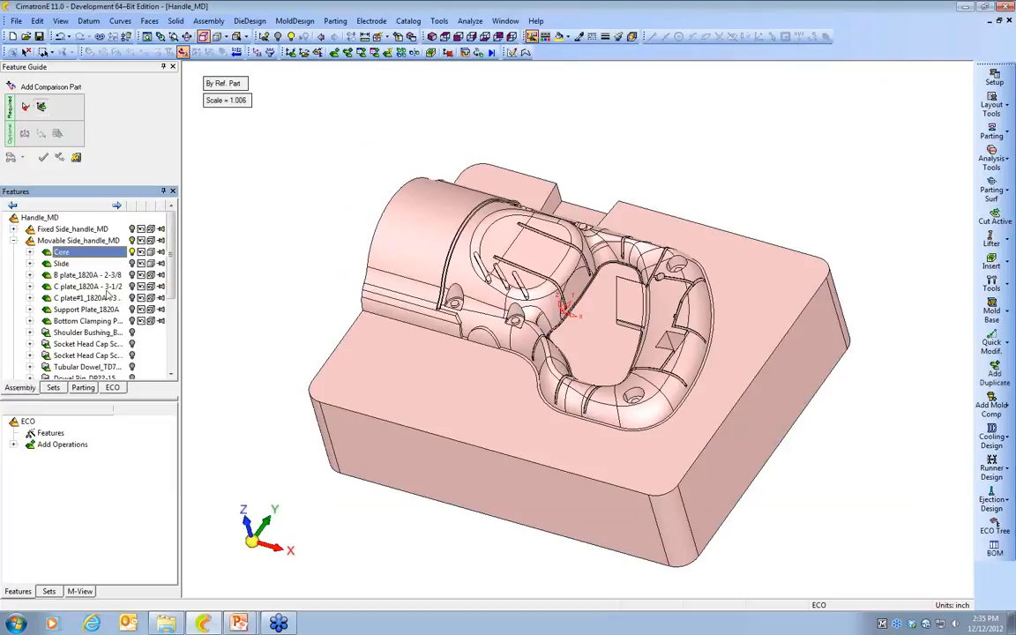
click(132, 251)
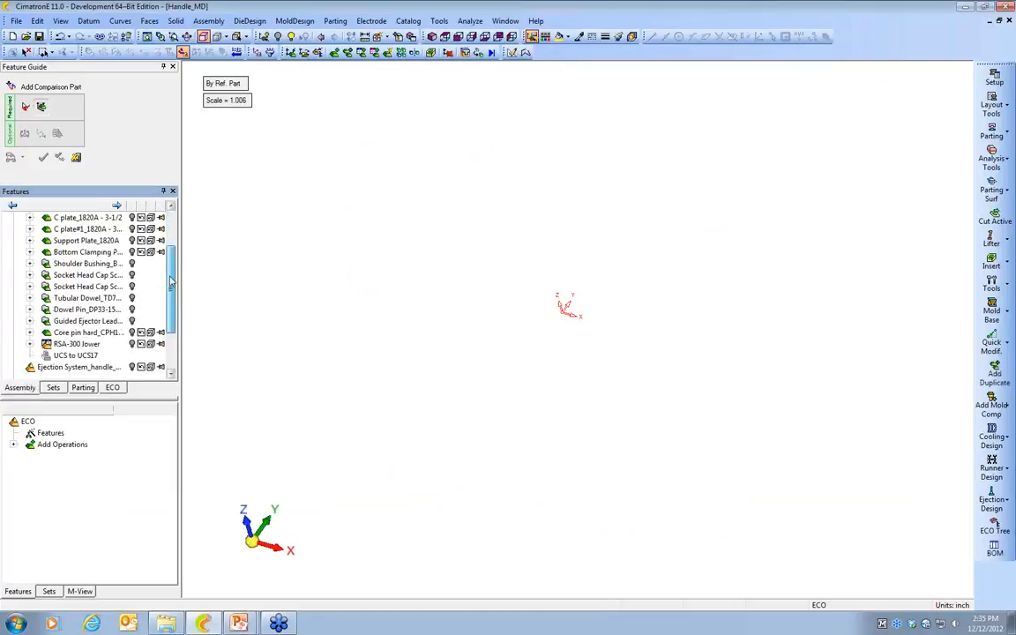
scroll(139, 351, down, 4)
click(132, 343)
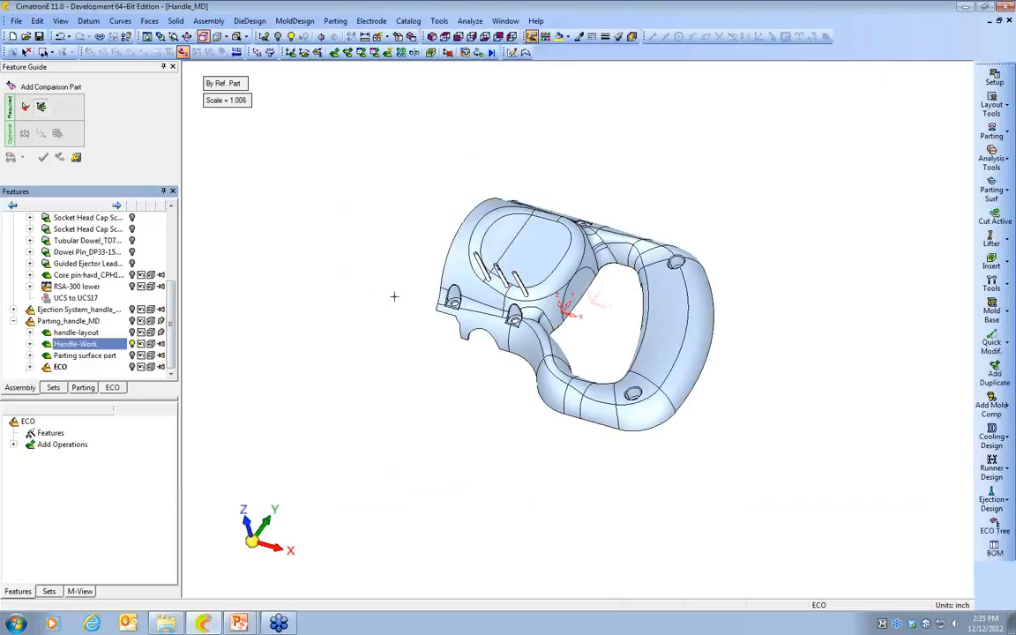
click(44, 157)
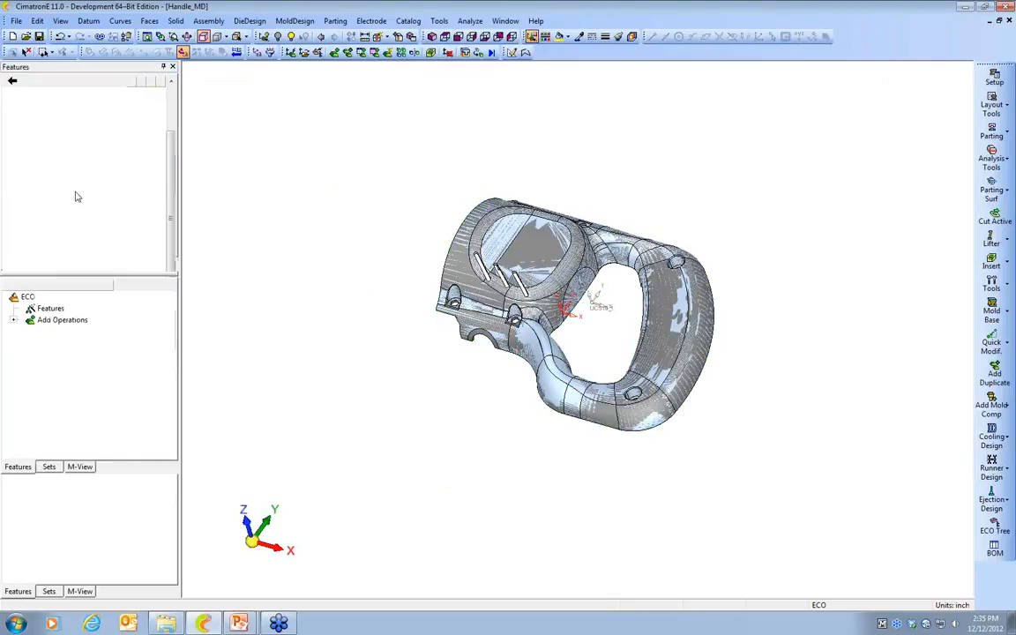
Start a new ECO comparison under ECO#4
mouse_move(432, 429)
middle_down()
mouse_move(442, 408)
mouse_move(435, 415)
middle_up()
scroll(435, 415, up, 5)
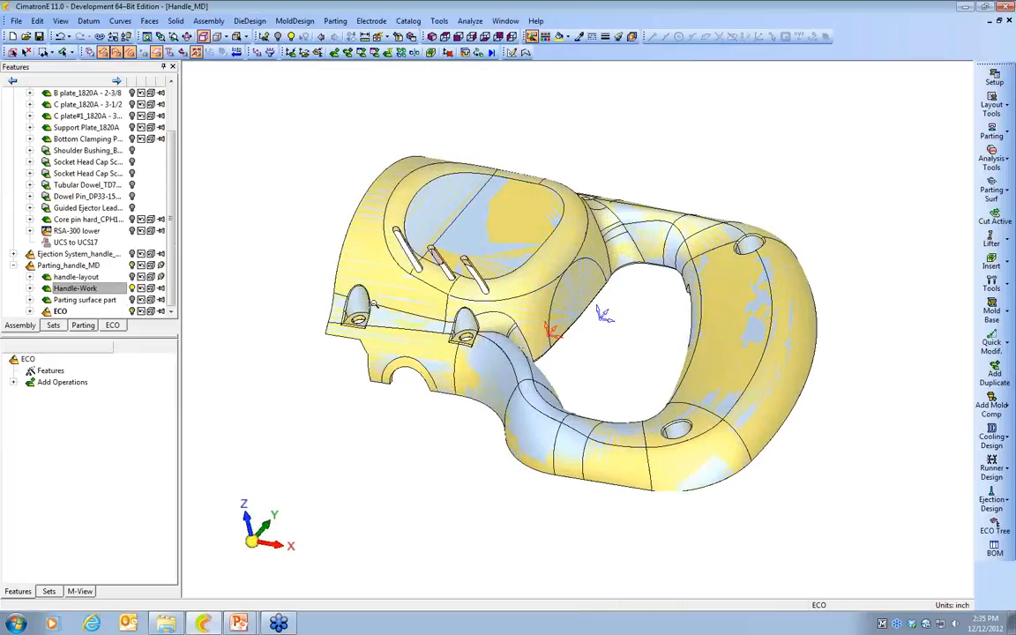
scroll(354, 343, down, 2)
click(113, 327)
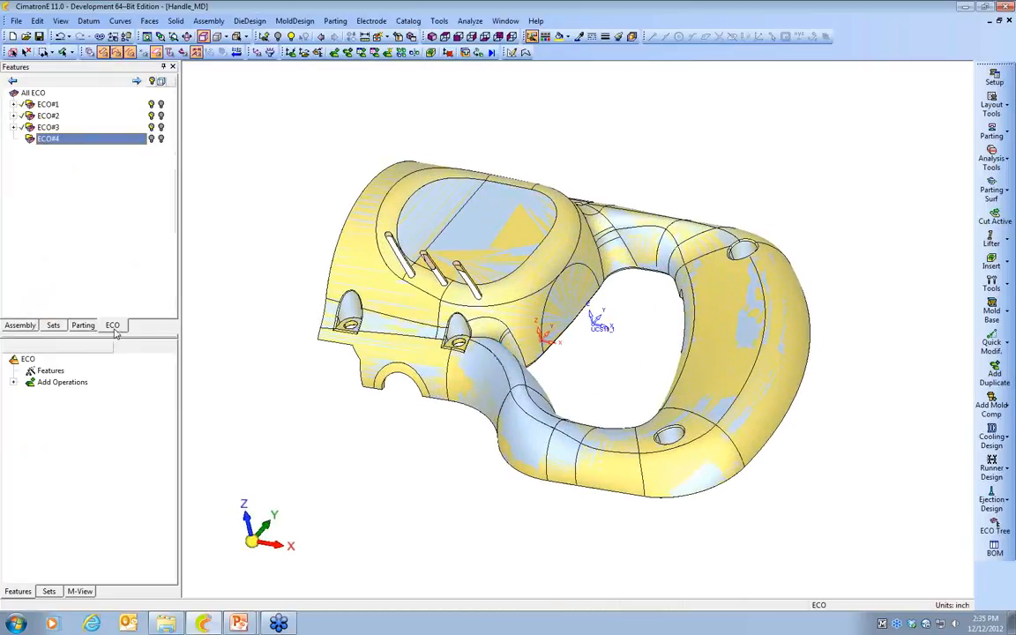
right_click(41, 140)
click(97, 159)
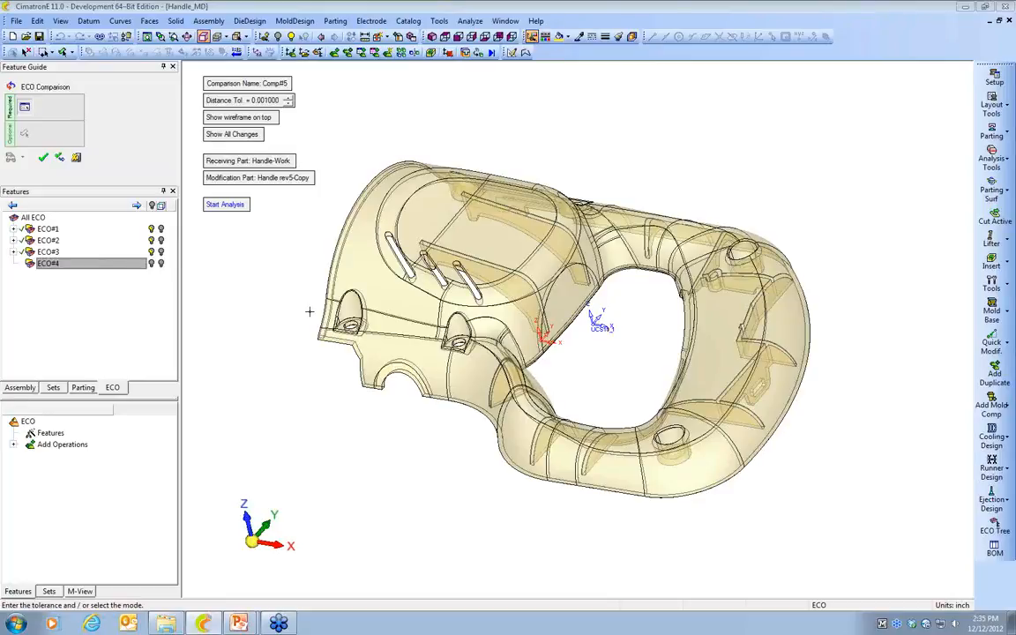
Set the Core as the comparison's receiving part and name the comparison rev4-rev5
click(248, 161)
click(19, 386)
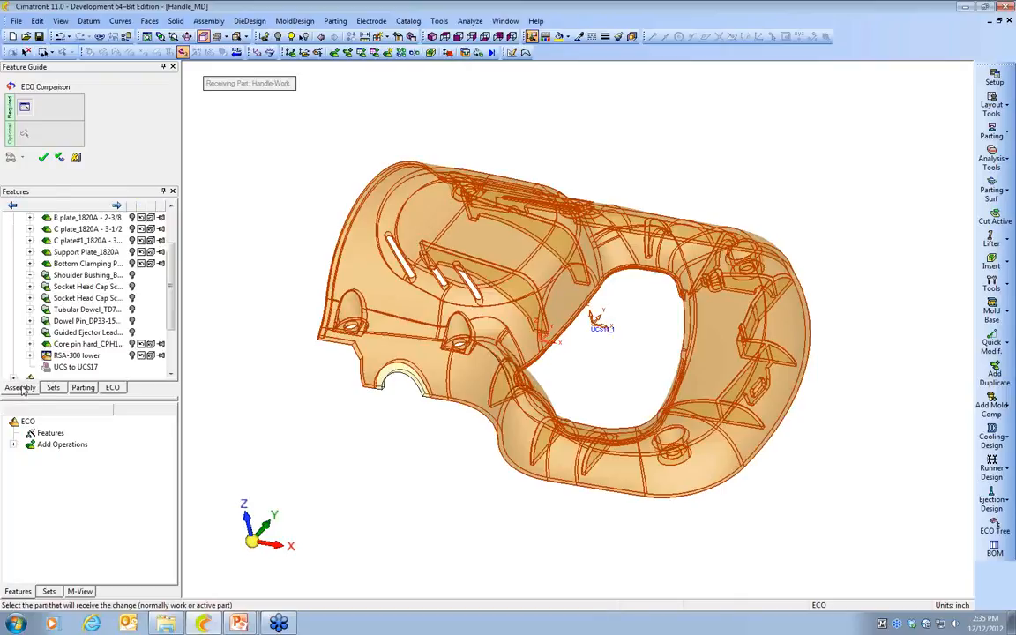
drag(169, 261, 167, 231)
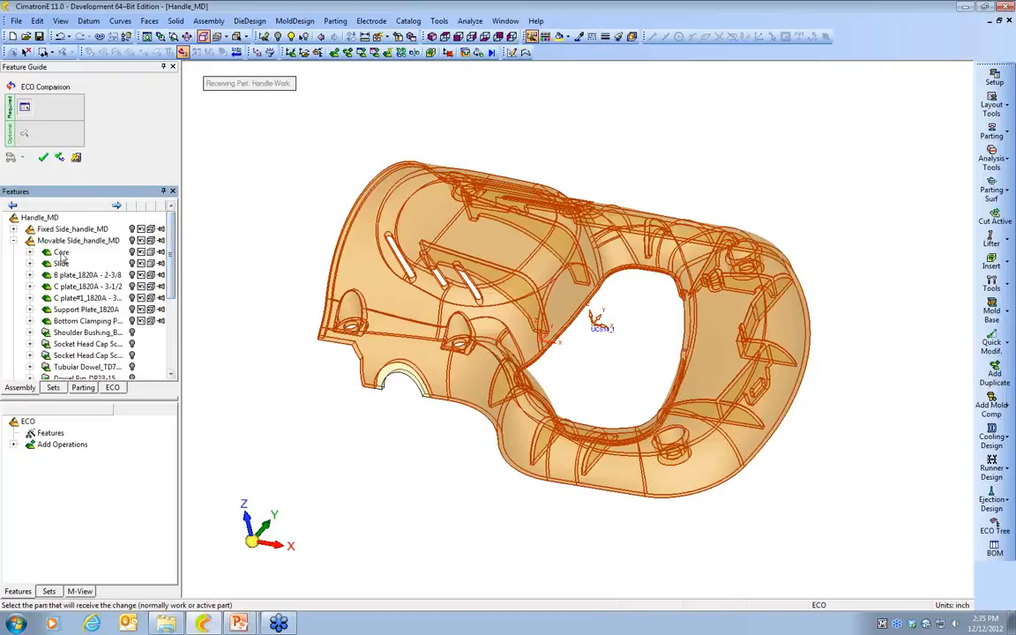
click(61, 254)
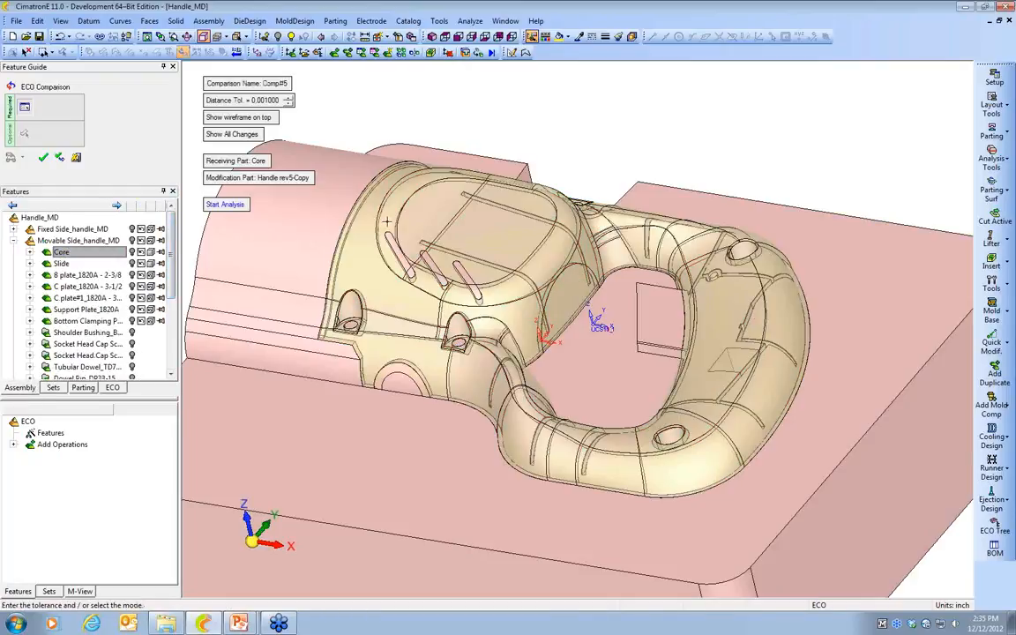
click(250, 84)
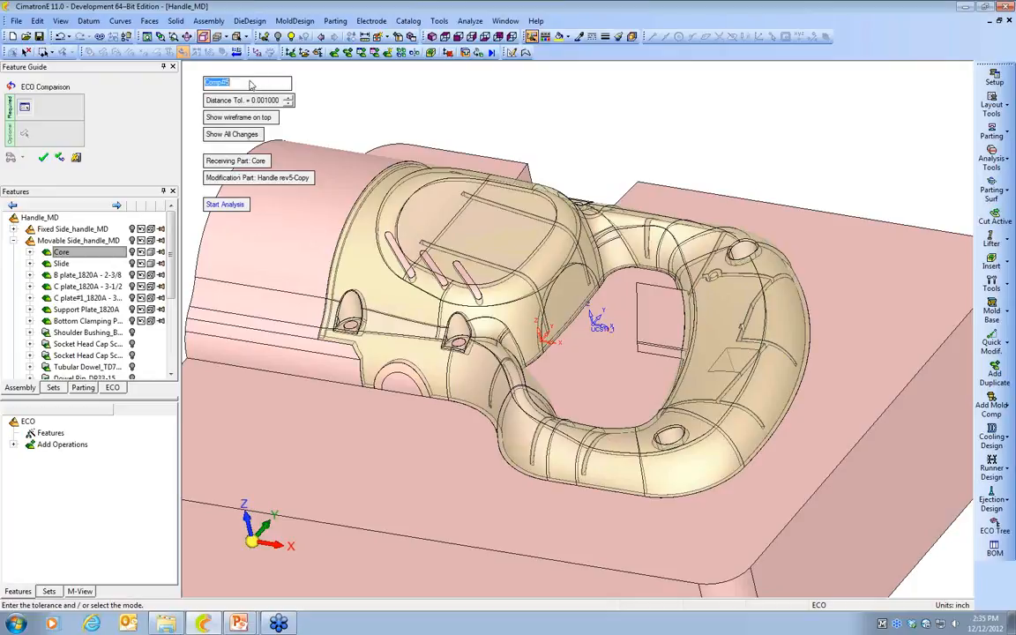
text(rev4-rev5)
key(Return)
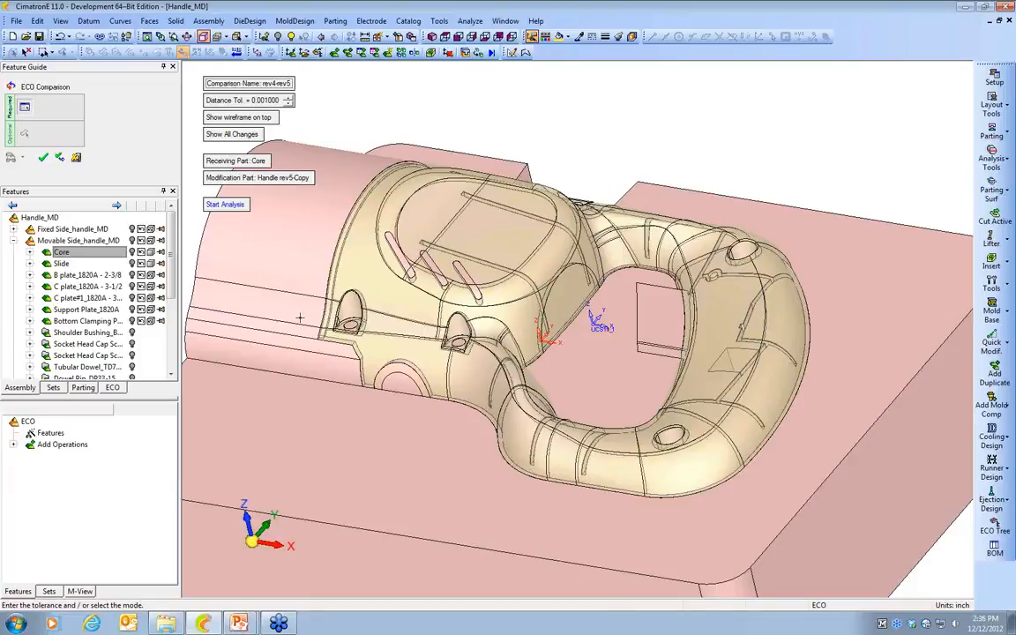
Run the comparison analysis for all changes and inspect the modification part faces against the core
click(225, 204)
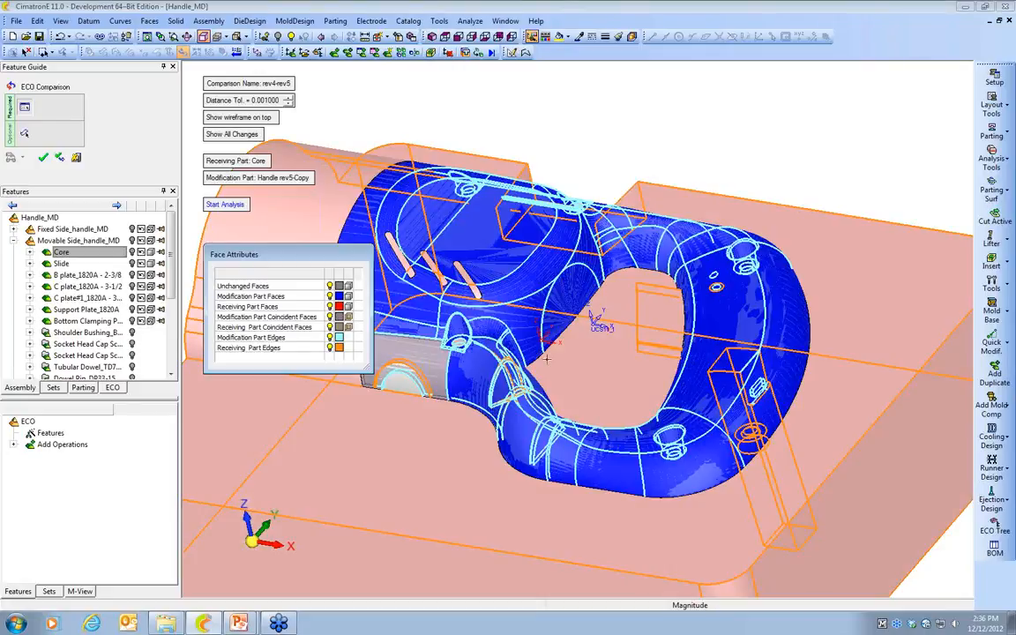
ctrl+right_drag(624, 273, 598, 463)
ctrl+drag(598, 463, 639, 489)
click(330, 297)
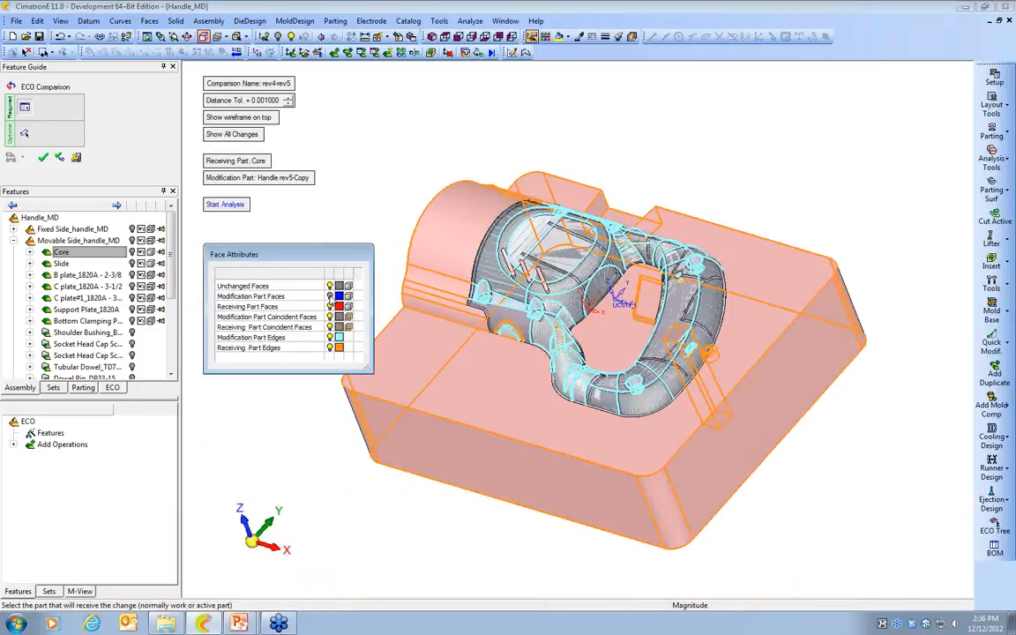
click(330, 296)
ctrl+drag(493, 446, 495, 430)
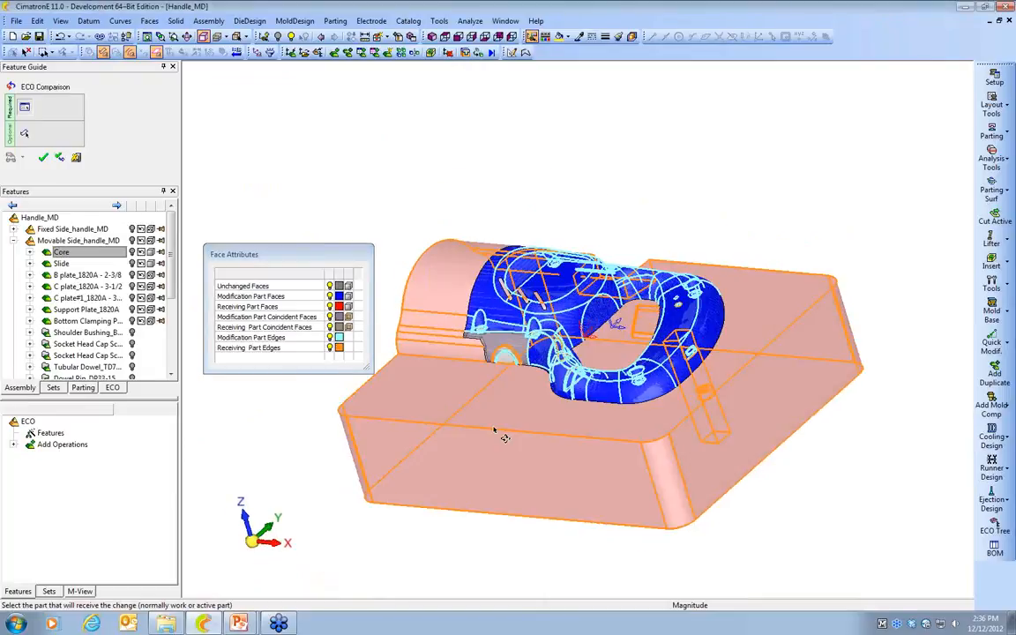
scroll(491, 435, up, 2)
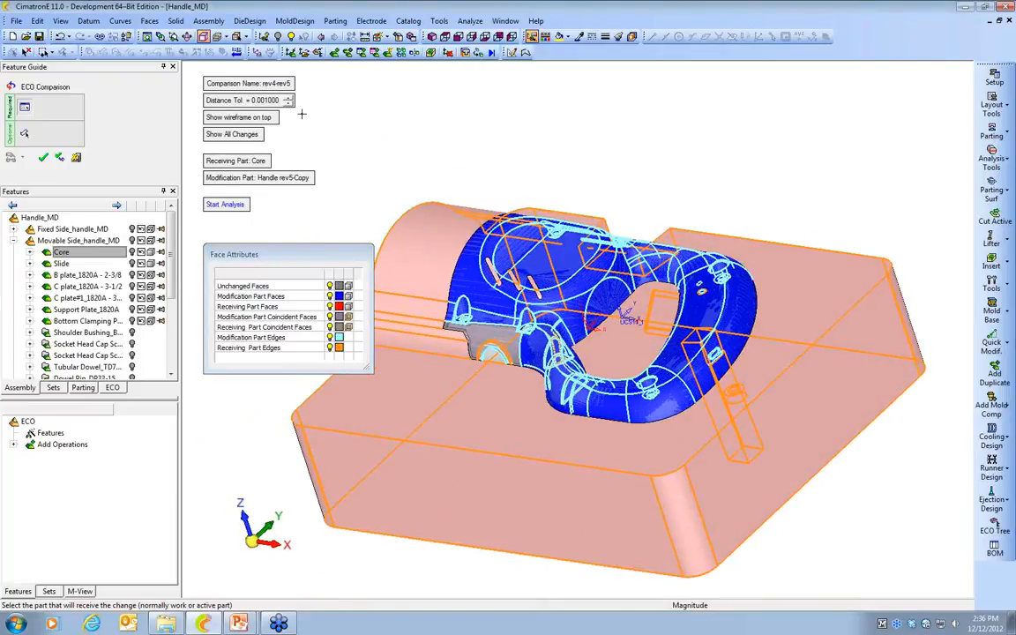
Switch the comparison to changes from the previous revision, with Handle rev4-Copy as the previous modification, and run the analysis
click(225, 134)
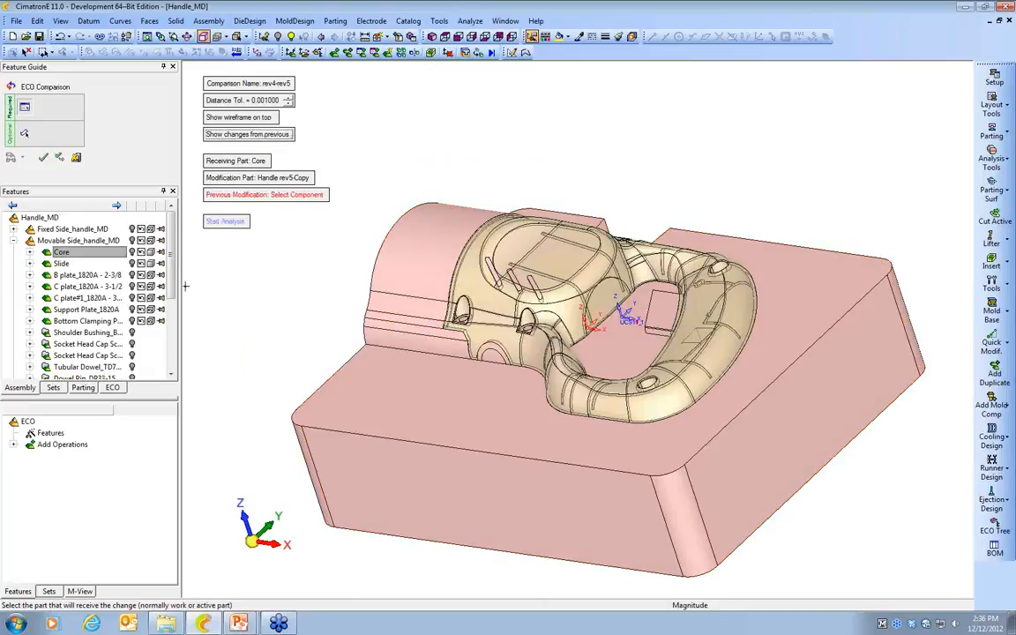
click(233, 193)
click(112, 388)
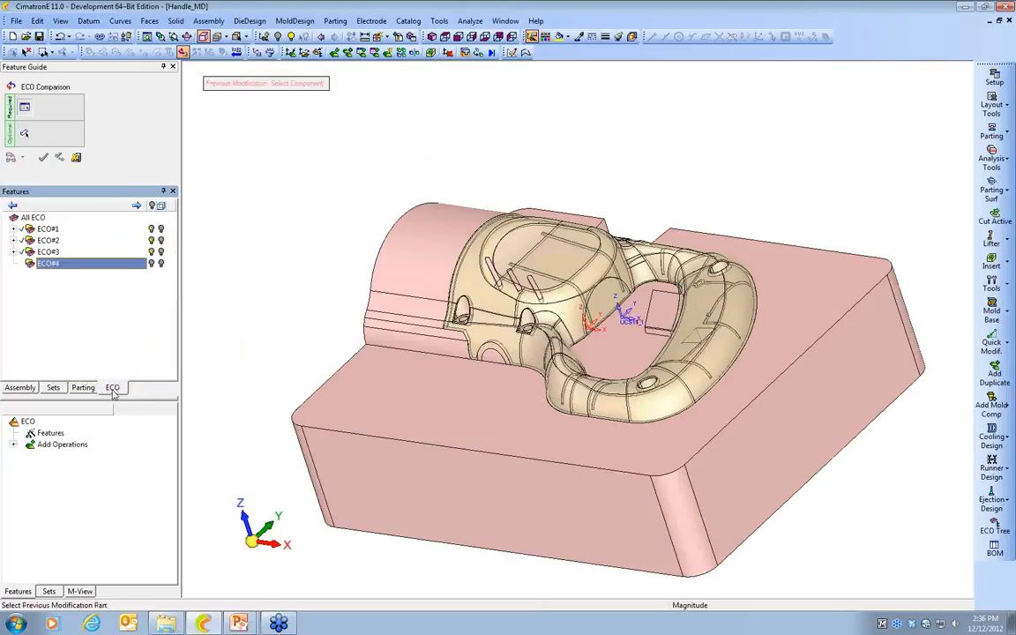
click(13, 251)
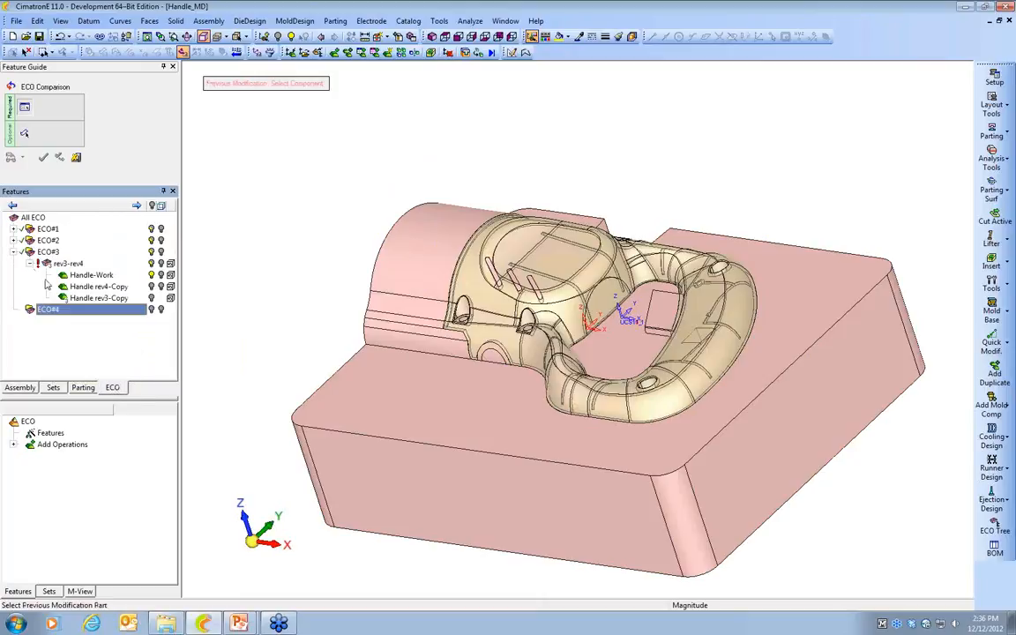
click(99, 287)
click(226, 222)
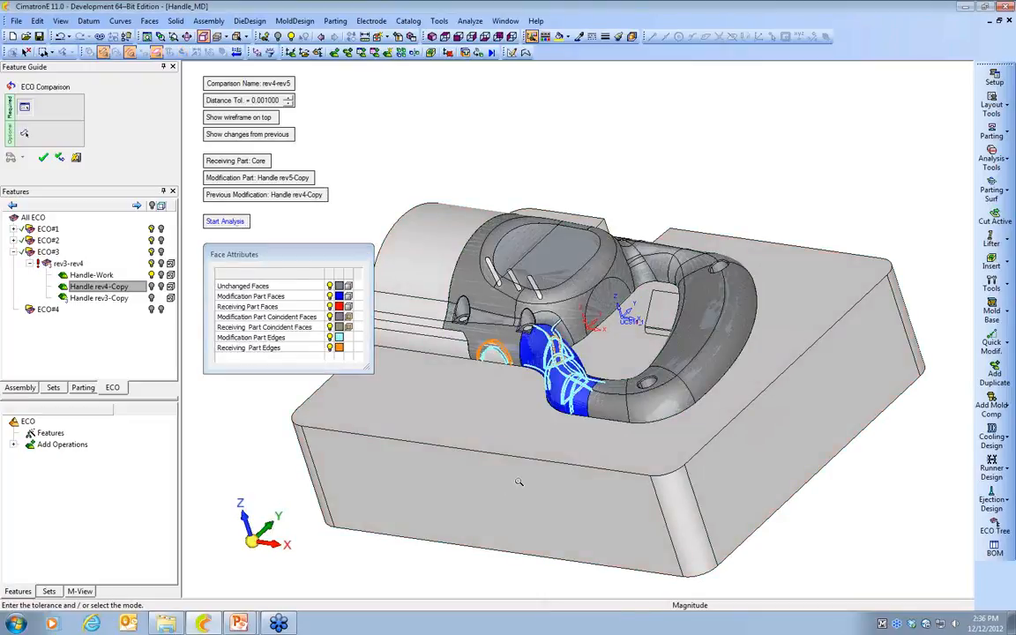
Inspect the highlighted rev5 changes around the handle's lower bend and accept the comparison
ctrl+right_drag(514, 467, 599, 510)
ctrl+middle_drag(599, 510, 628, 469)
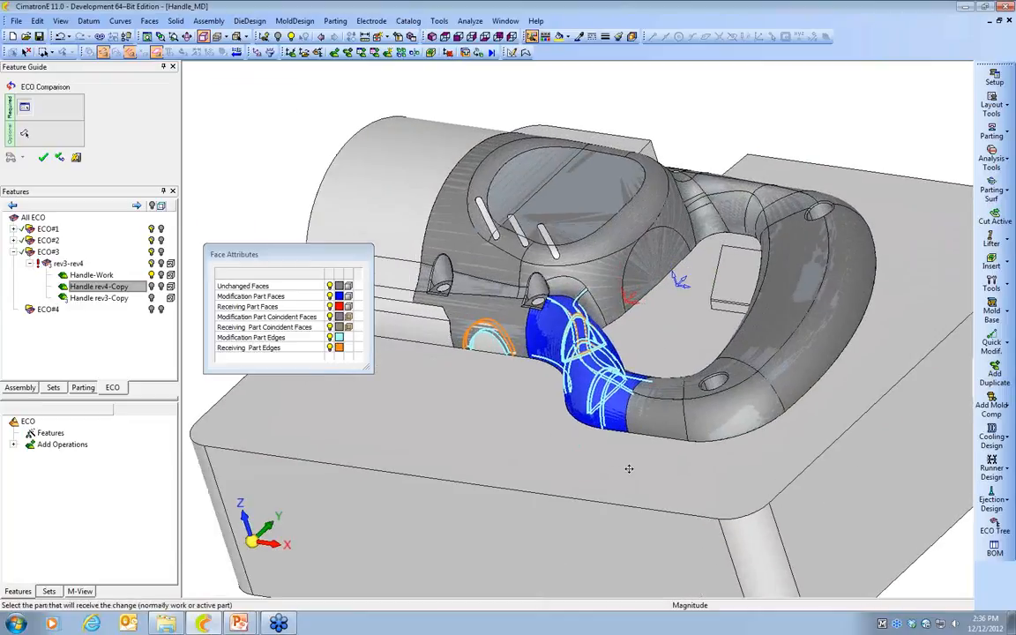
ctrl+drag(628, 469, 601, 514)
ctrl+middle_drag(601, 515, 637, 518)
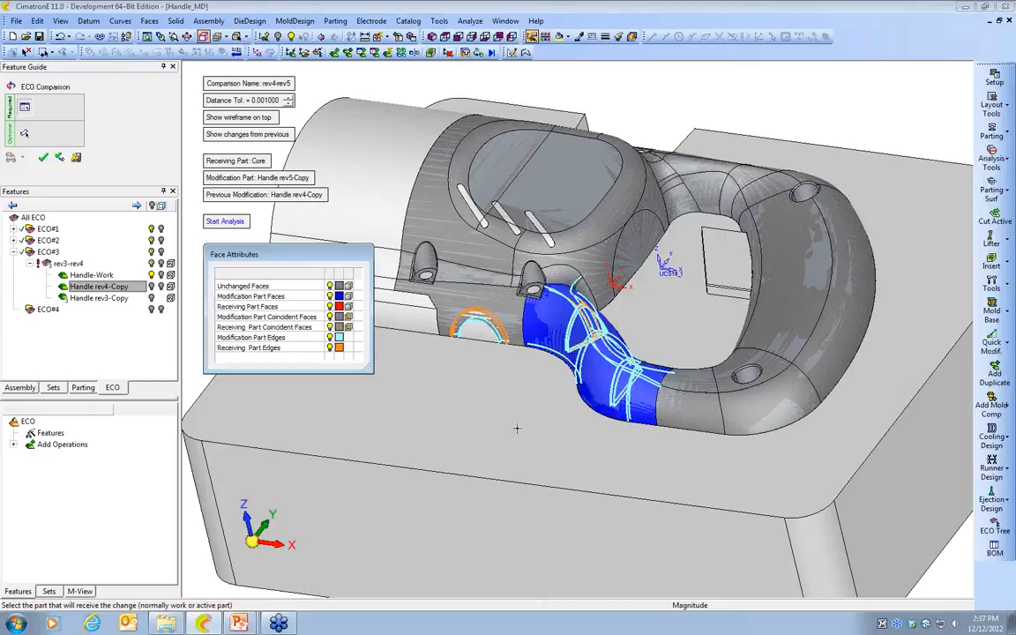
click(43, 159)
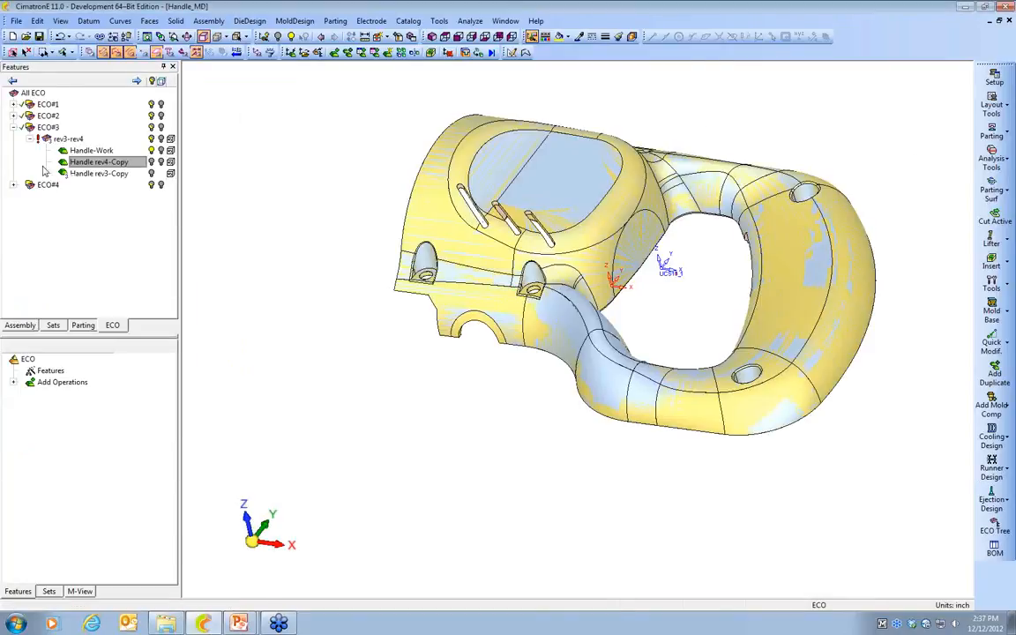
click(14, 128)
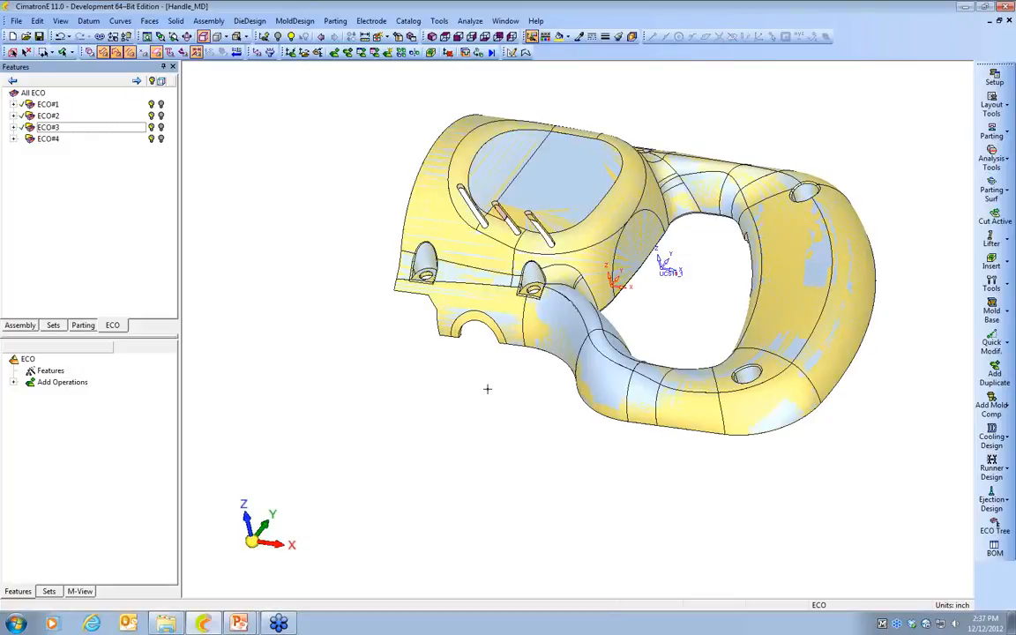
Hide everything except the Handle rev5-Copy component in the ECO assembly
click(20, 326)
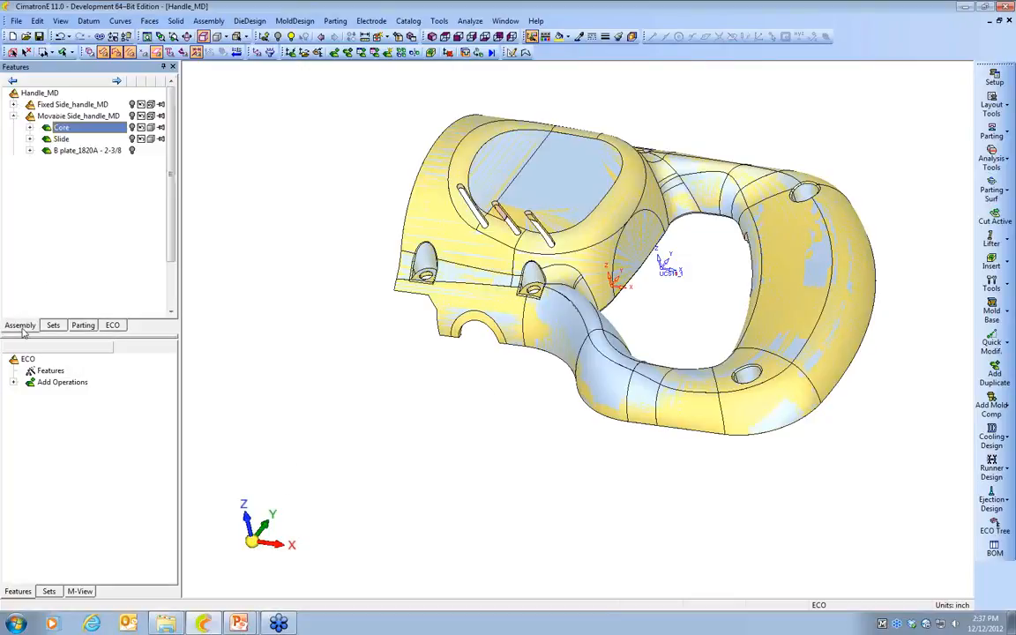
drag(171, 172, 170, 221)
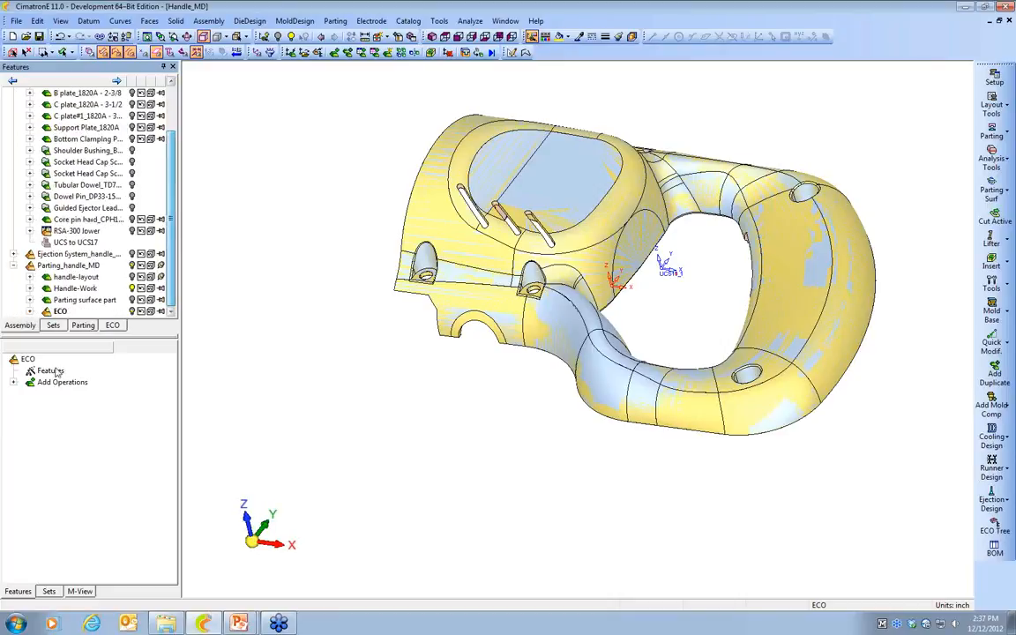
click(29, 311)
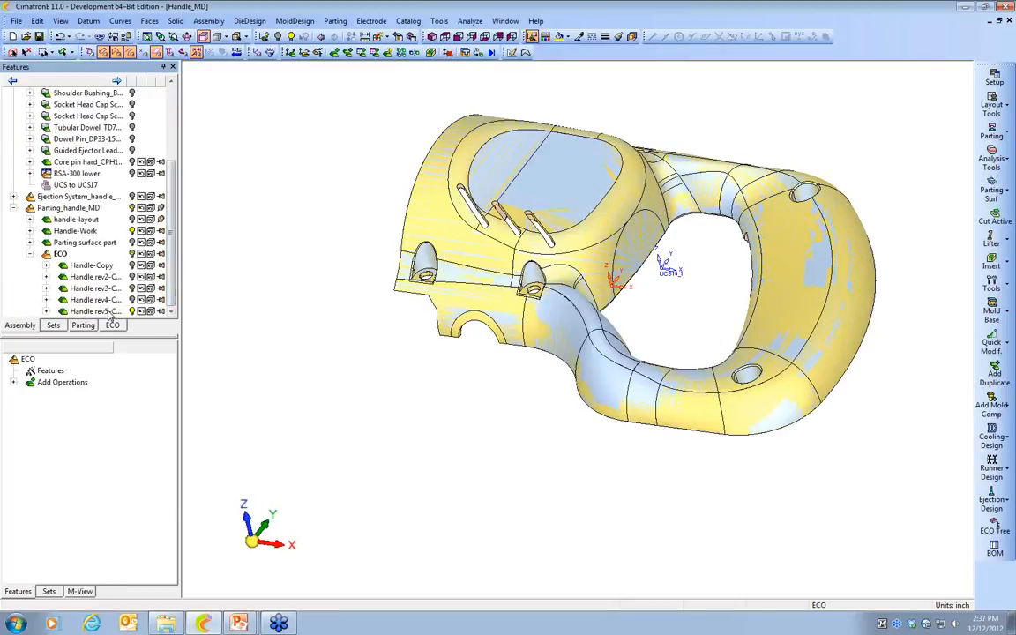
click(93, 312)
right_click(86, 313)
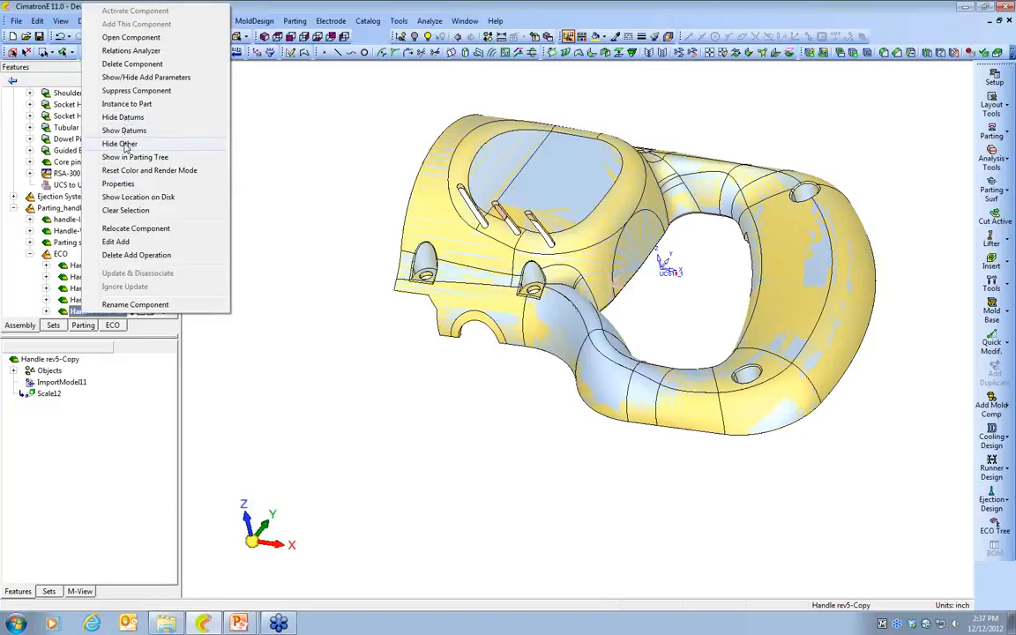
click(120, 144)
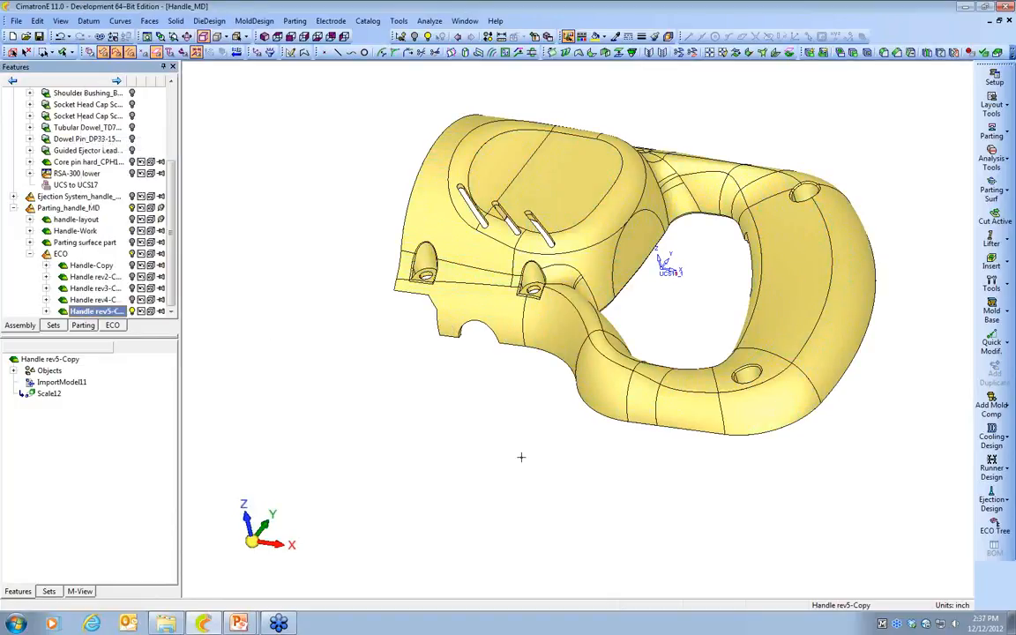
Start a QuickSplit on Handle rev5-Copy and analyze the outer faces by draft angle as the Split-01 direction
ctrl+middle_drag(546, 454, 481, 487)
mouse_move(460, 484)
ctrl+mouse_down()
mouse_move(454, 476)
mouse_move(459, 483)
ctrl+mouse_up()
ctrl+middle_drag(541, 473, 511, 461)
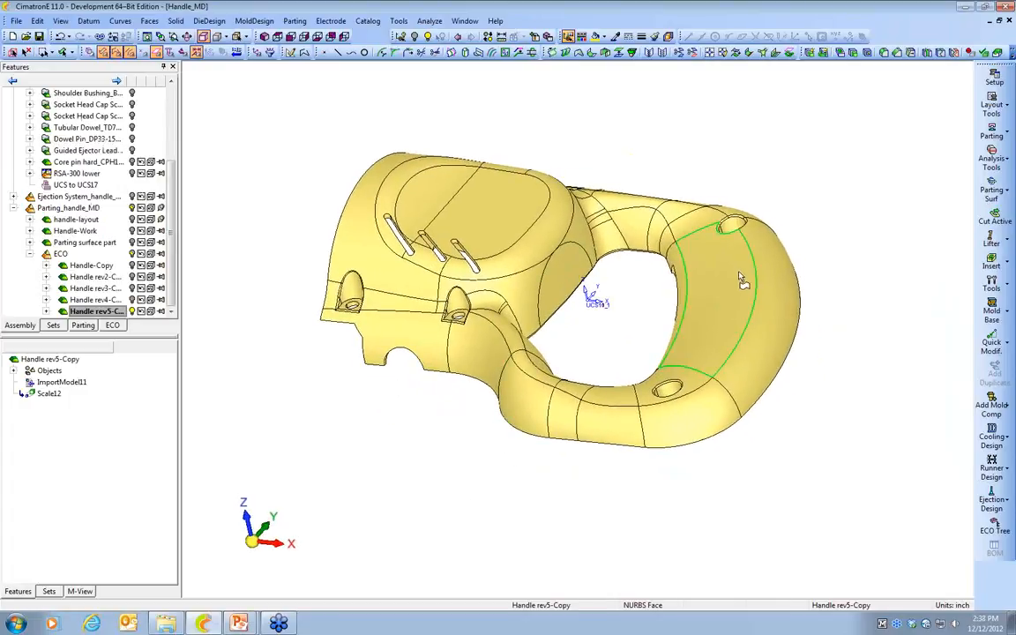
click(998, 133)
click(907, 130)
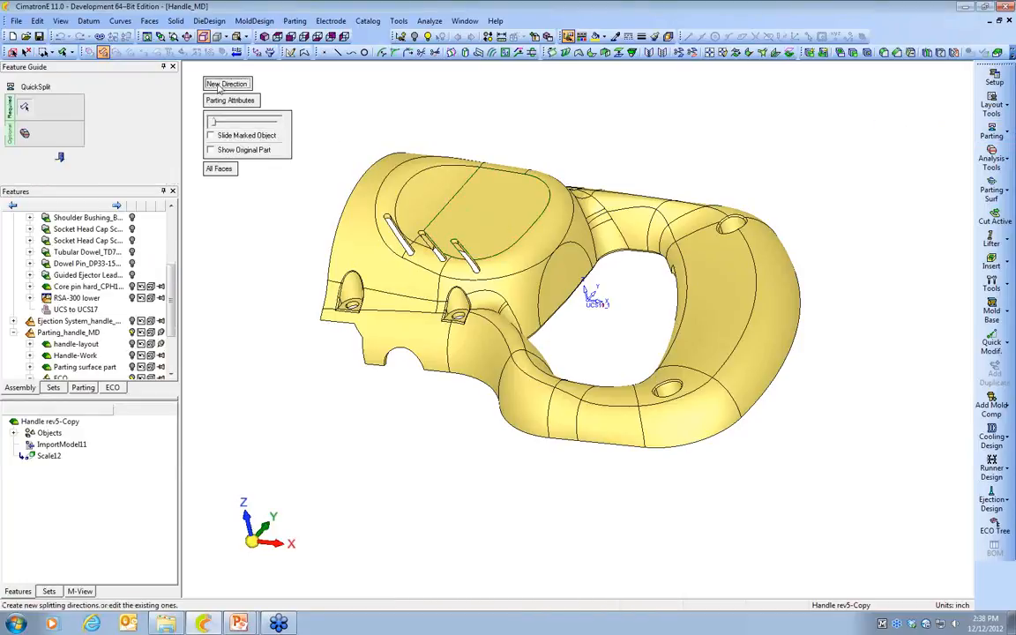
click(484, 234)
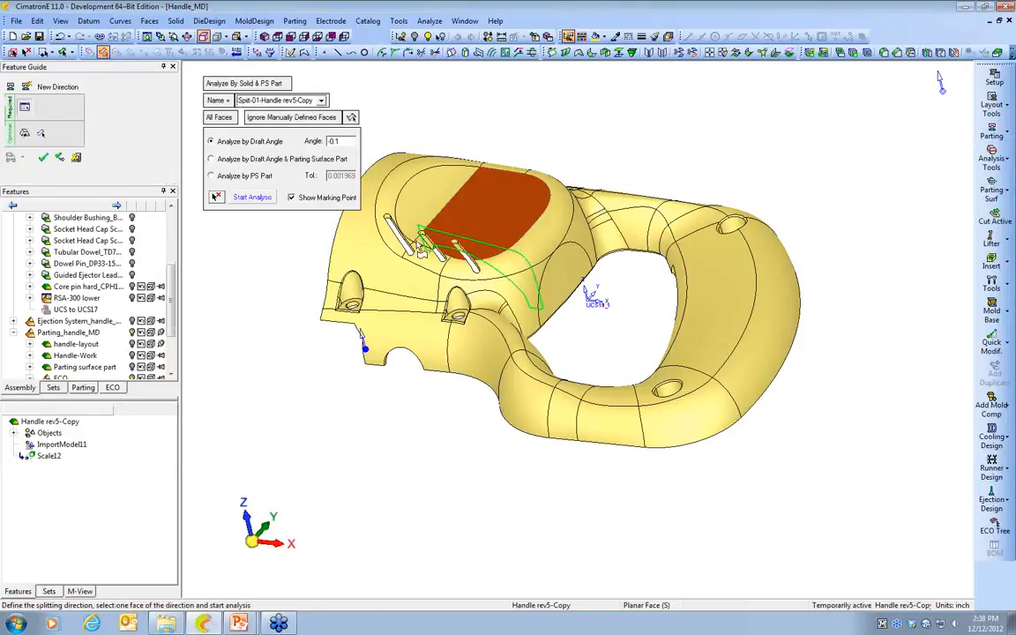
click(253, 197)
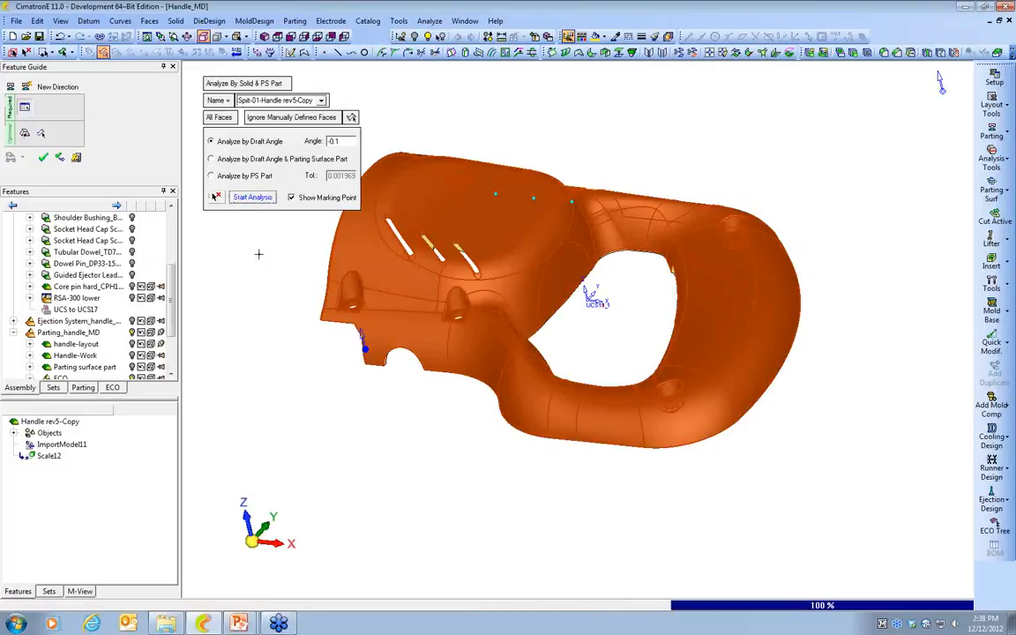
click(276, 255)
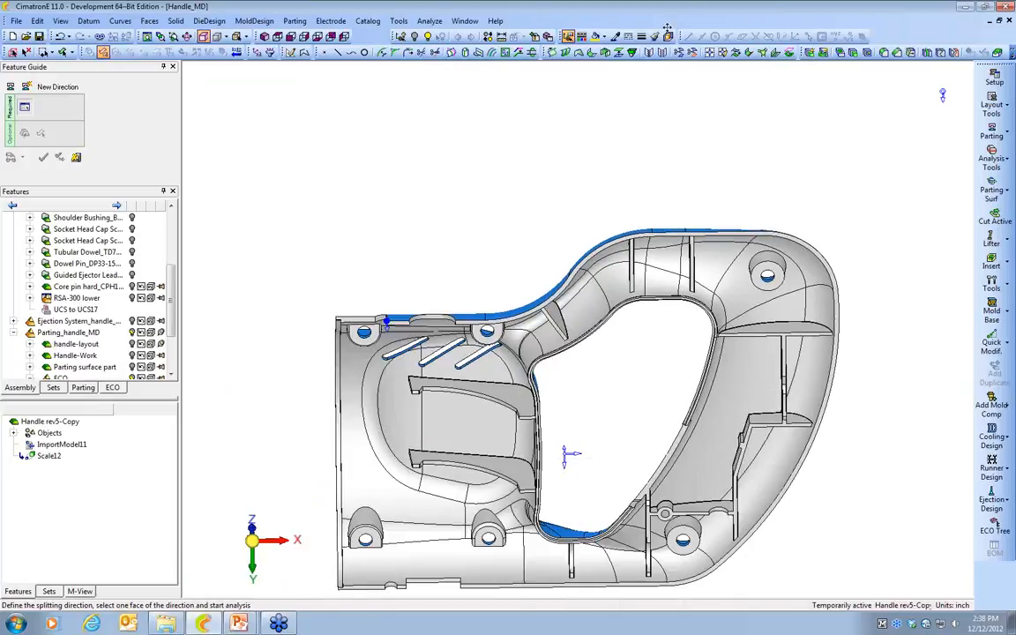
Analyze the inner ribbed side of the handle by draft angle as the Split-02 direction and finish the QuickSplit
click(541, 421)
click(252, 197)
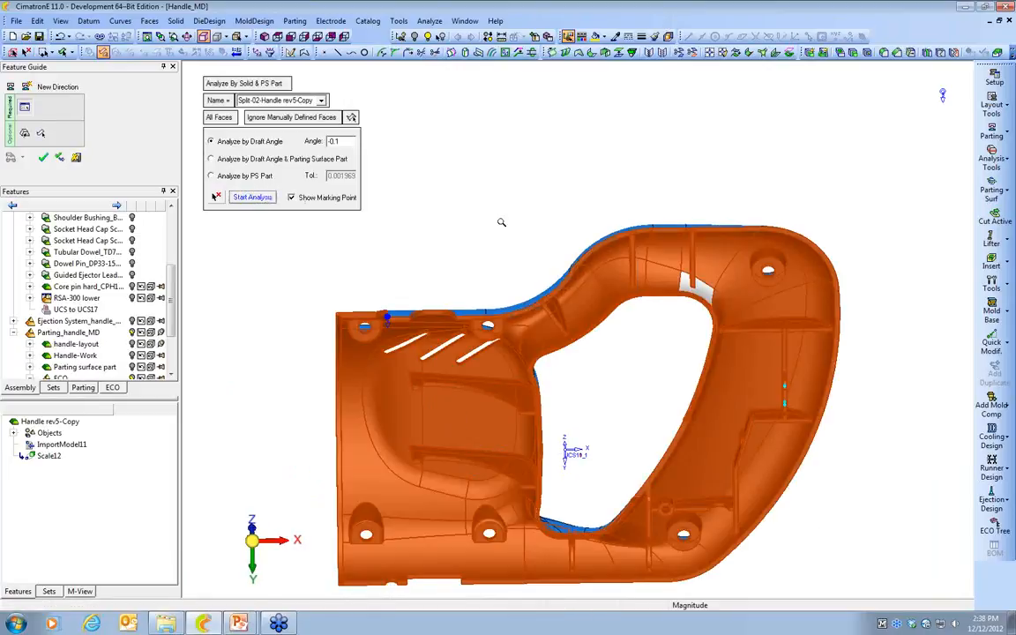
ctrl+right_drag(502, 222, 502, 272)
ctrl+middle_drag(522, 399, 531, 326)
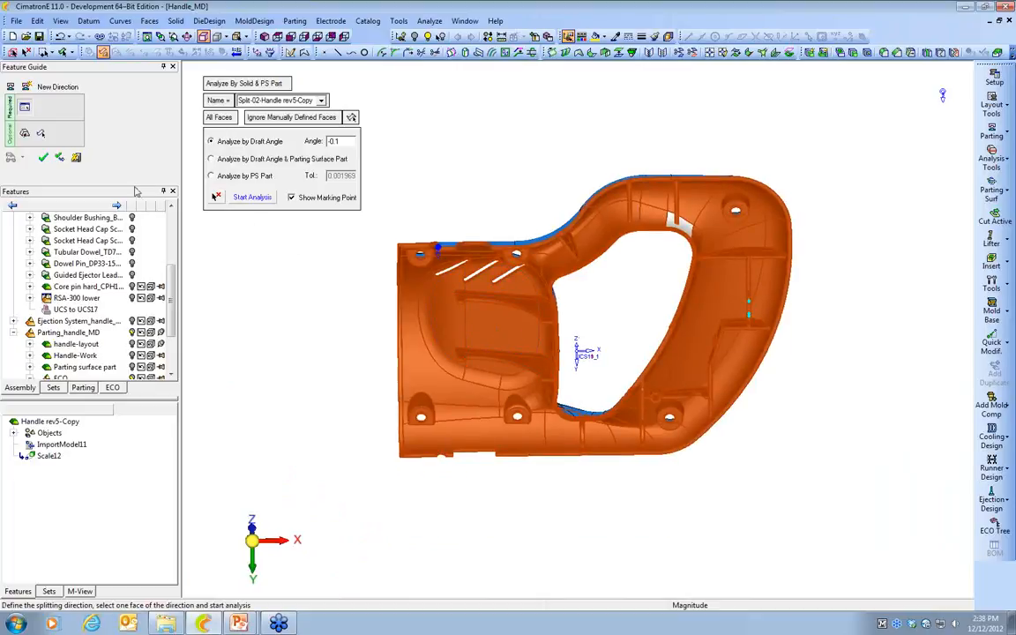
click(42, 157)
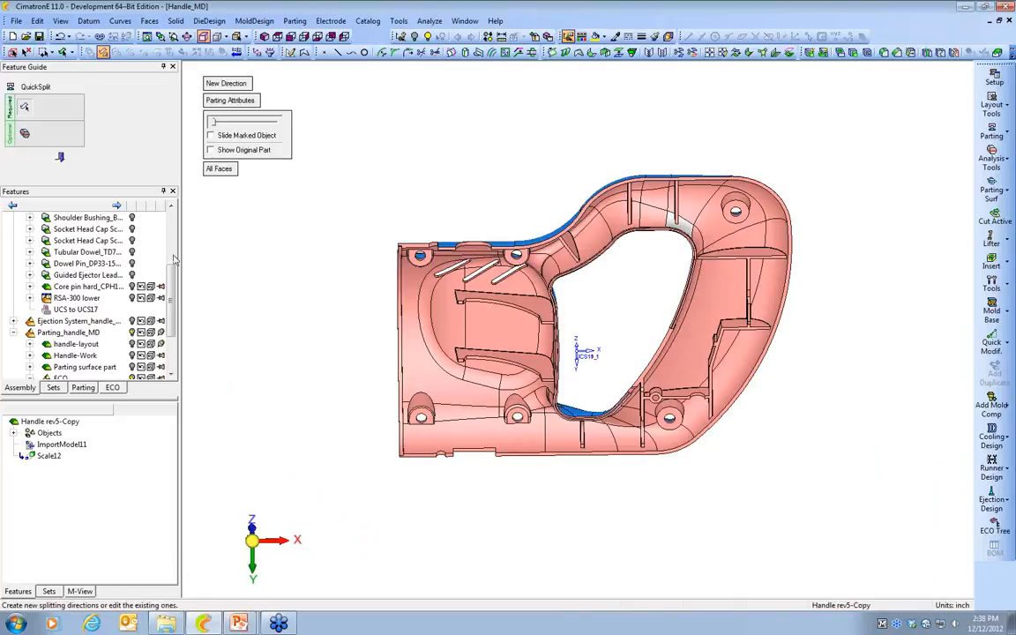
ctrl+drag(508, 351, 536, 467)
ctrl+right_drag(535, 468, 539, 403)
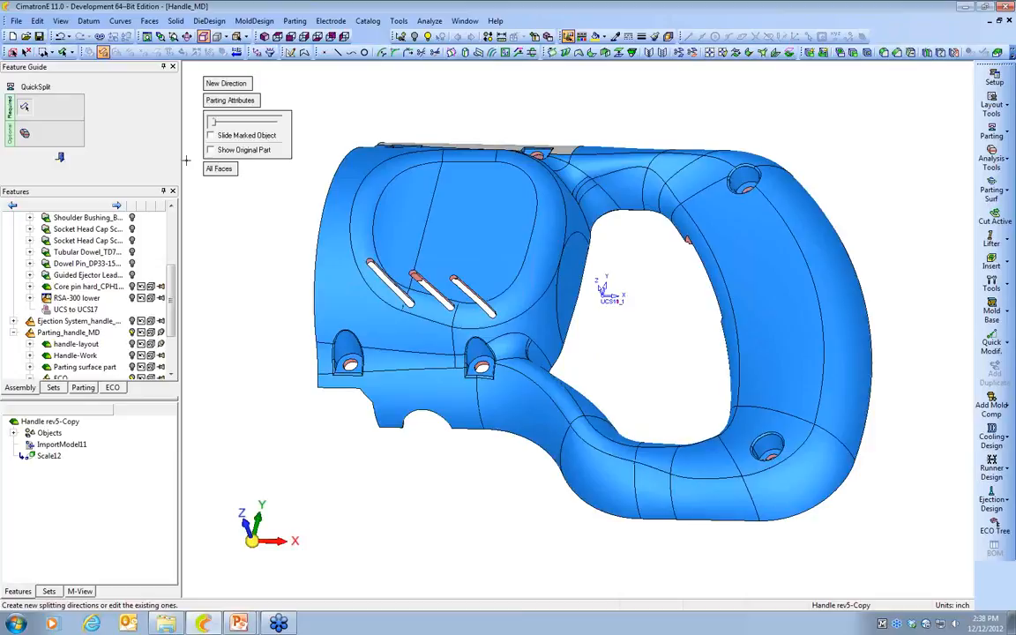
click(60, 157)
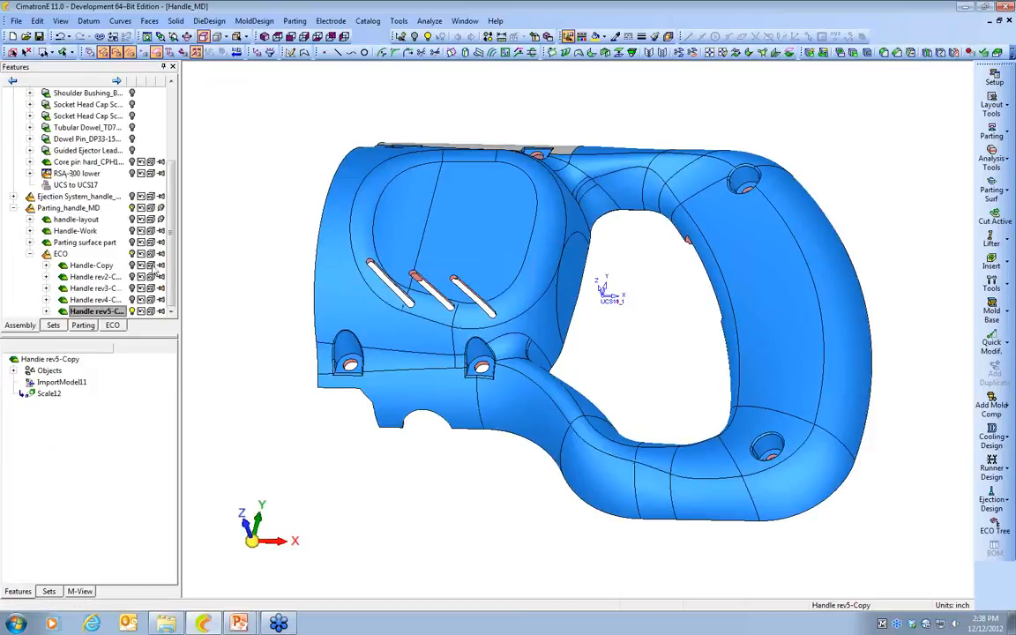
Edit the rev4-rev5 comparison under ECO#4 to use only the inner, core-side split direction
click(112, 325)
click(13, 138)
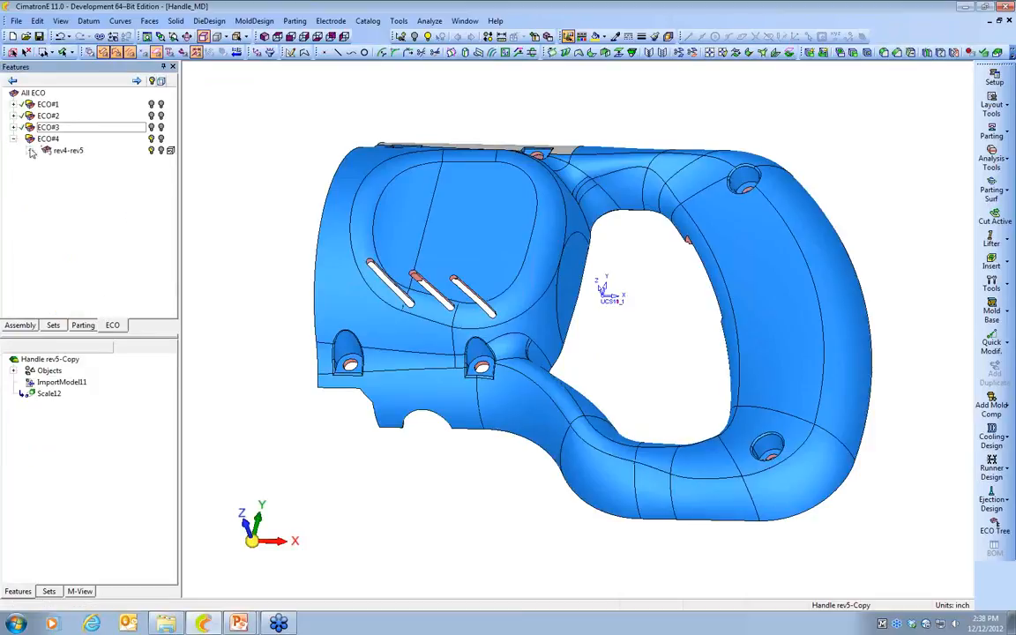
right_click(49, 151)
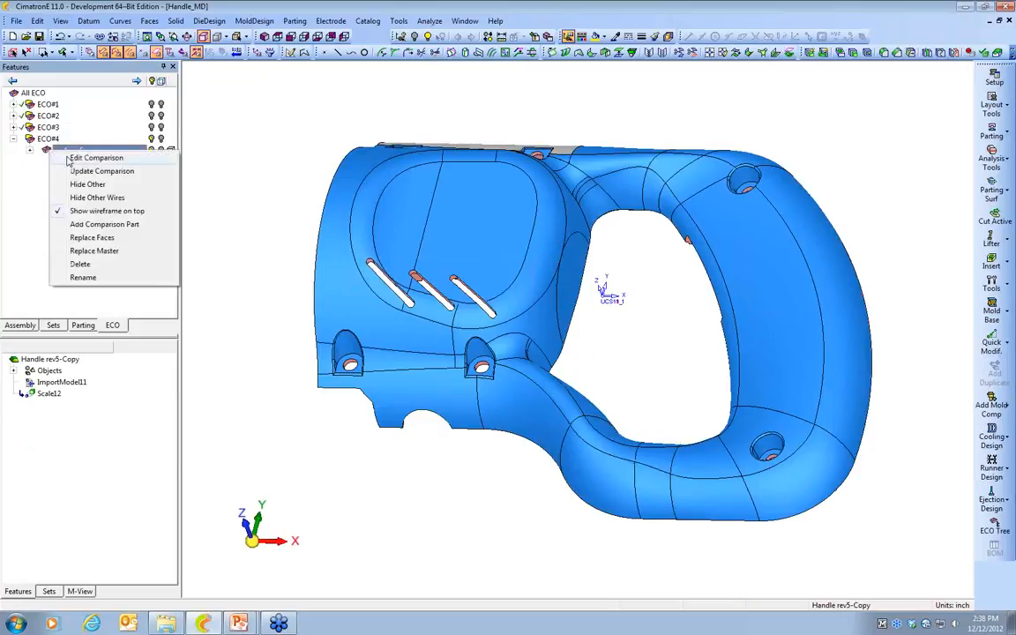
click(69, 158)
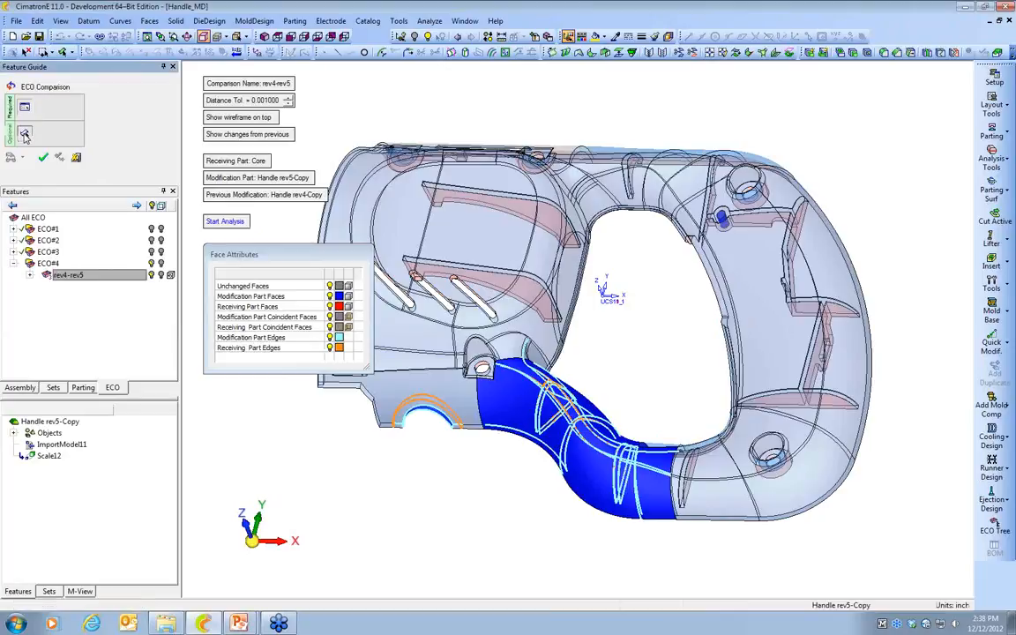
click(75, 158)
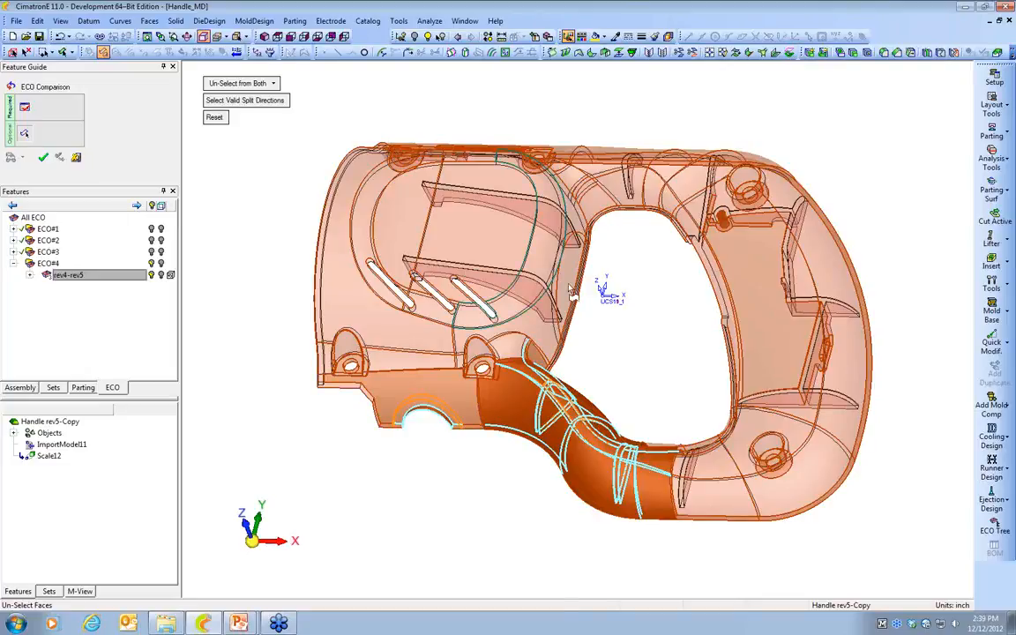
click(230, 102)
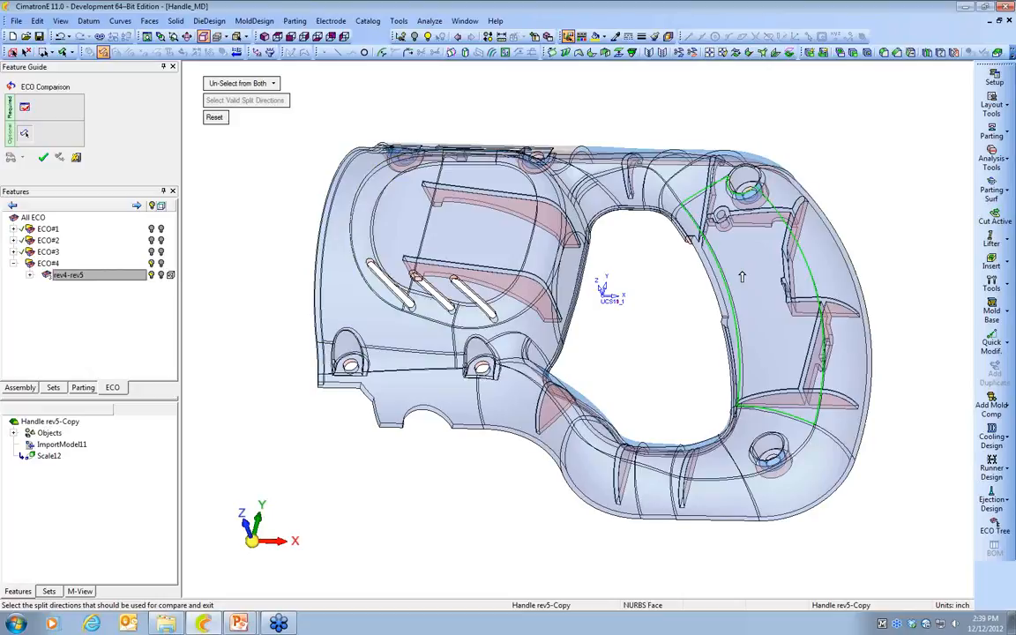
ctrl+drag(753, 336, 494, 221)
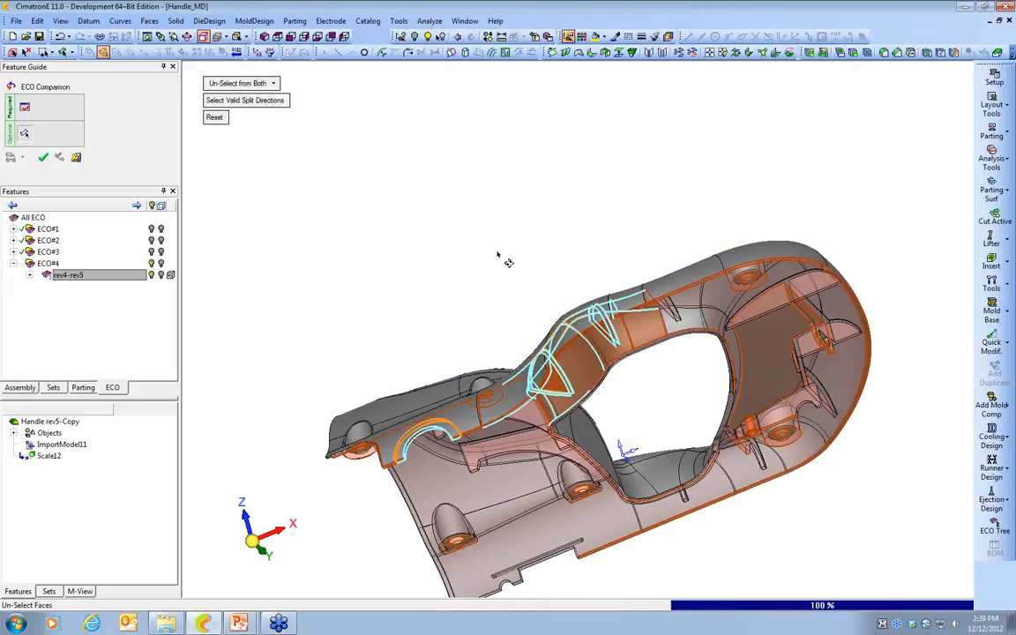
ctrl+drag(498, 254, 557, 298)
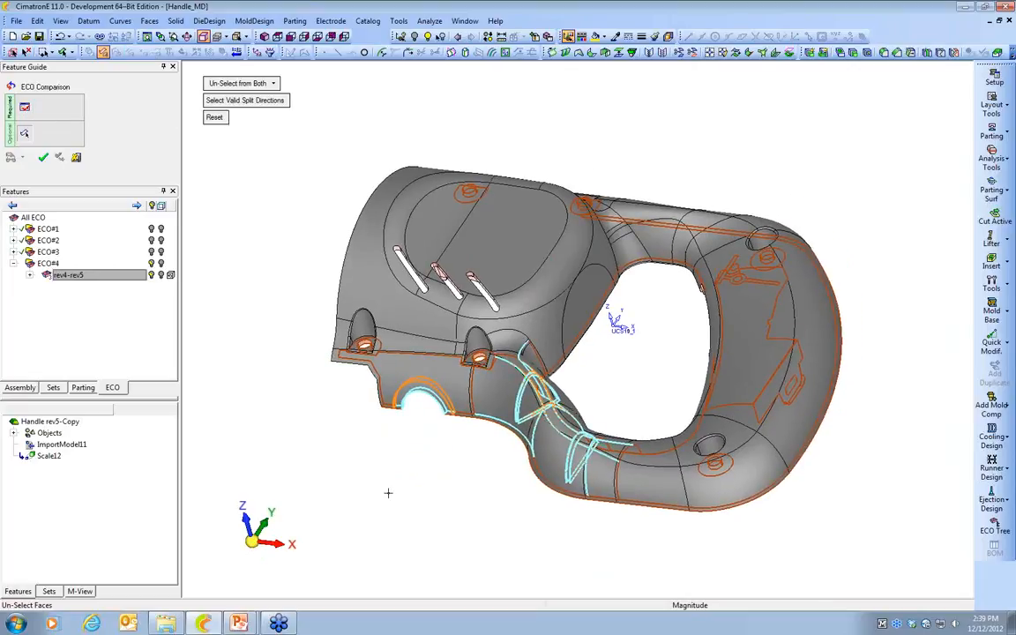
click(41, 161)
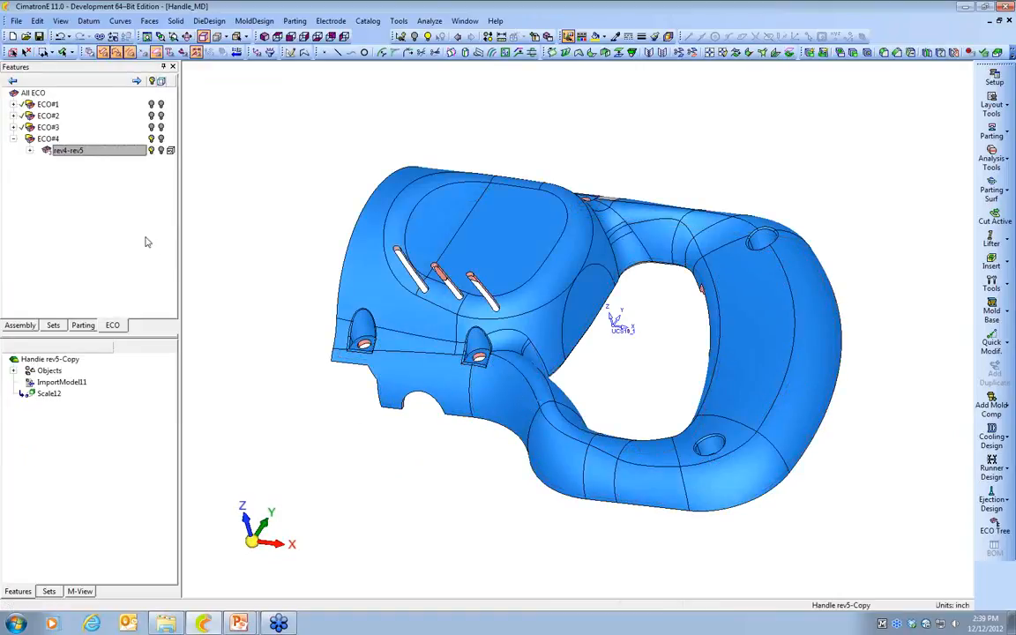
Run Replace Faces from the rev4-rev5 comparison, excluding the small round boss near the upper end of the grip
right_click(73, 151)
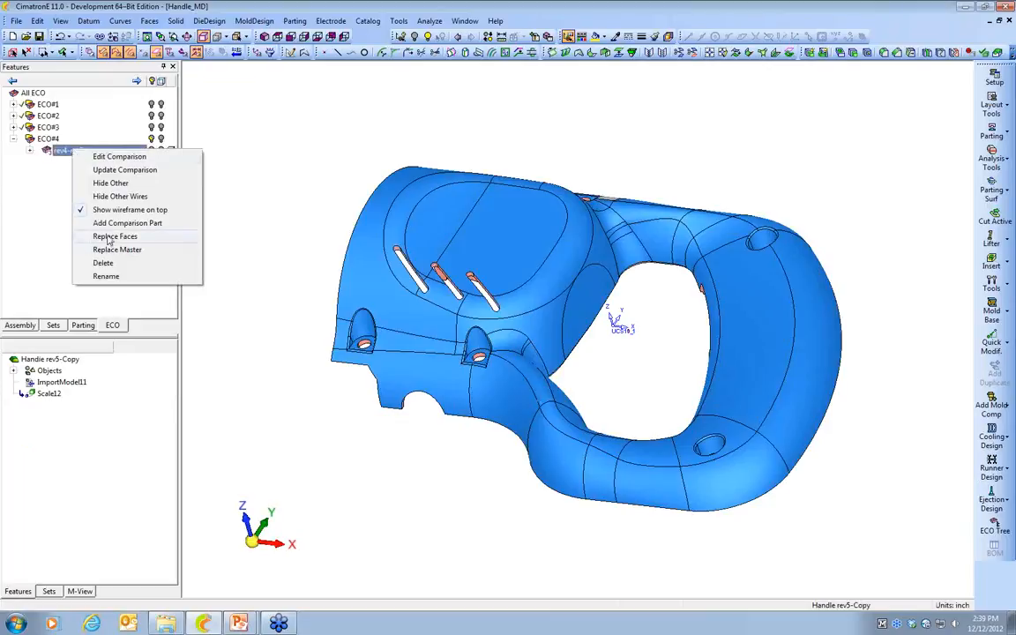
click(108, 237)
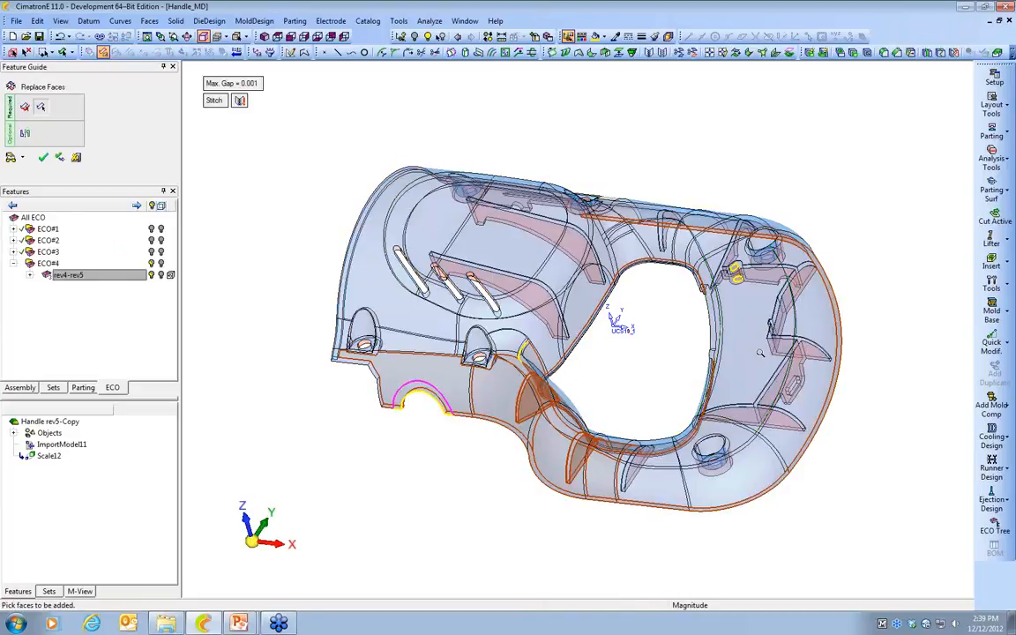
ctrl+right_drag(760, 353, 774, 374)
ctrl+middle_drag(775, 374, 720, 405)
ctrl+right_drag(719, 405, 722, 337)
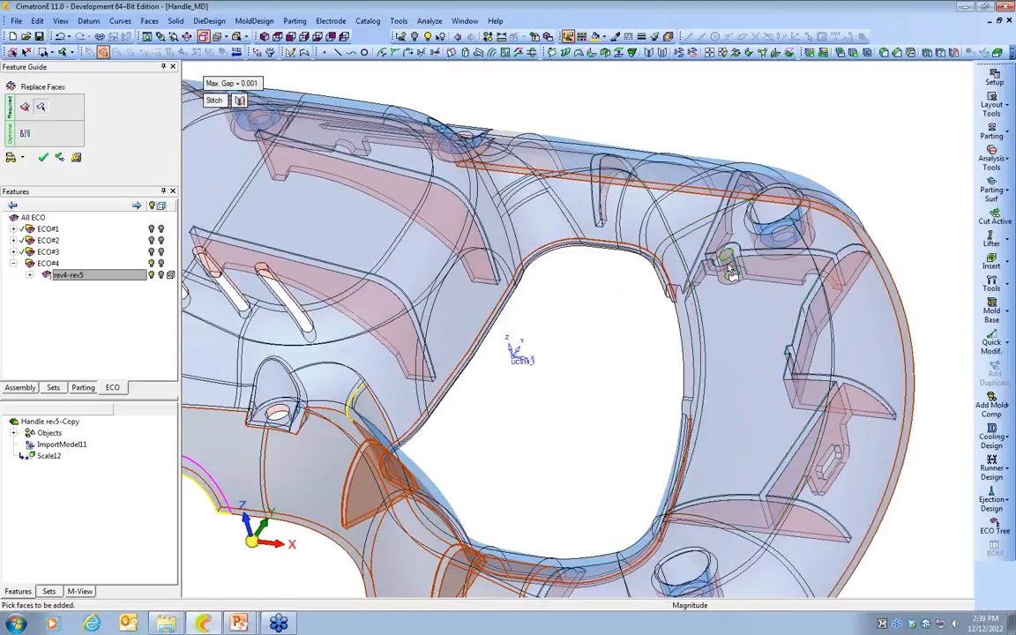
click(731, 274)
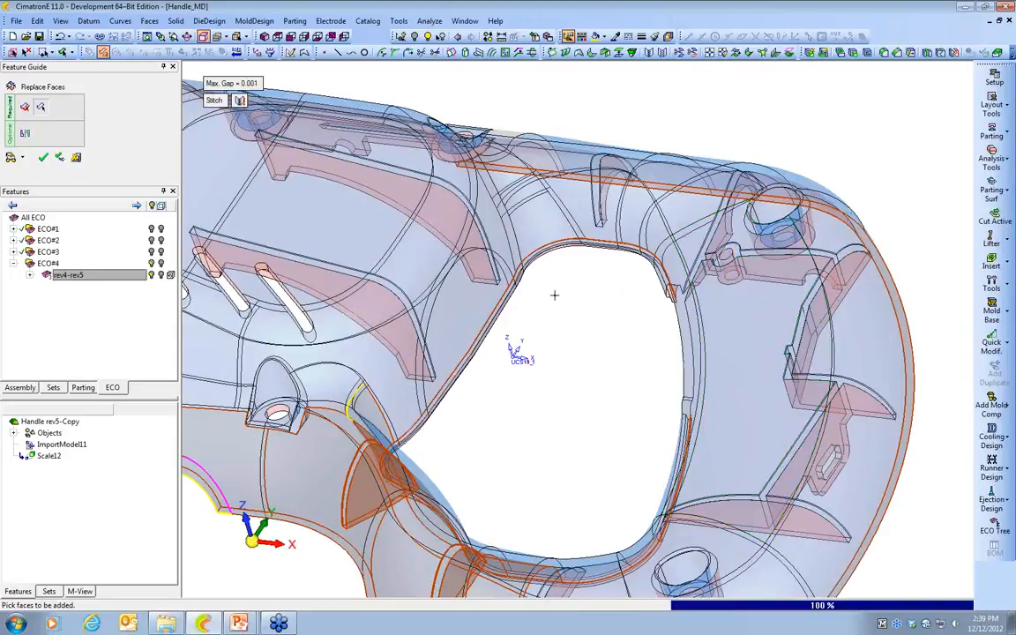
scroll(553, 381, down, 2)
click(43, 157)
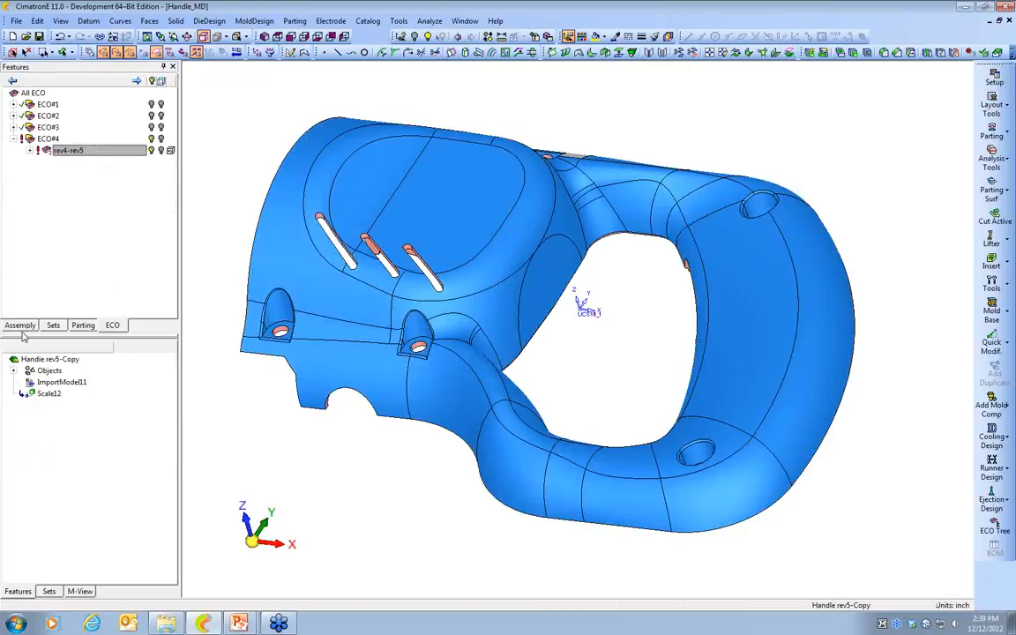
Activate the Core in the movable side, hide all other components, and examine the faces covered by Replace Faces18
click(20, 326)
scroll(165, 108, up, 4)
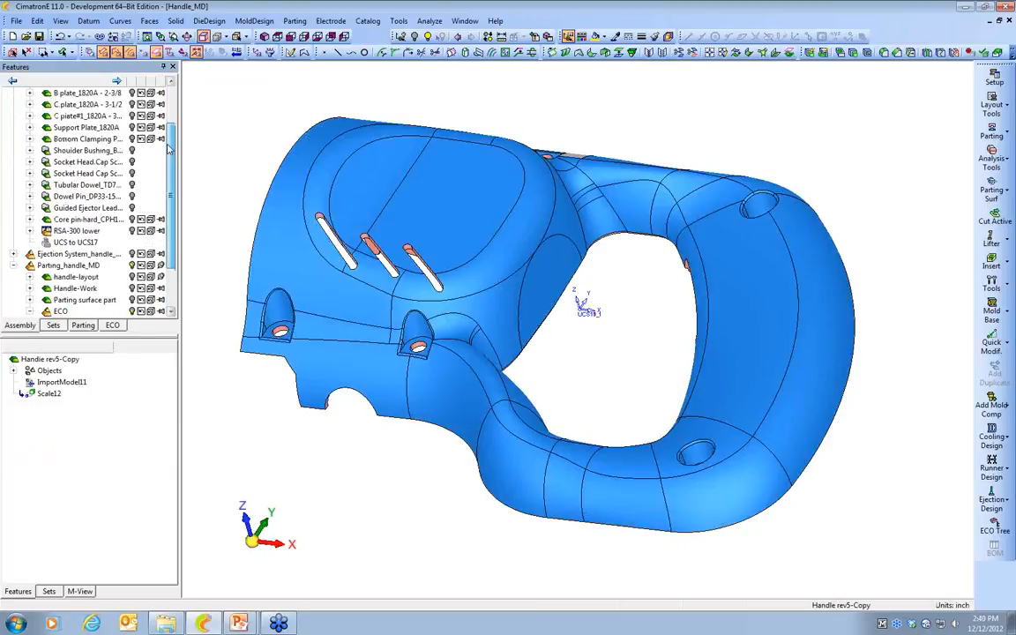
click(60, 128)
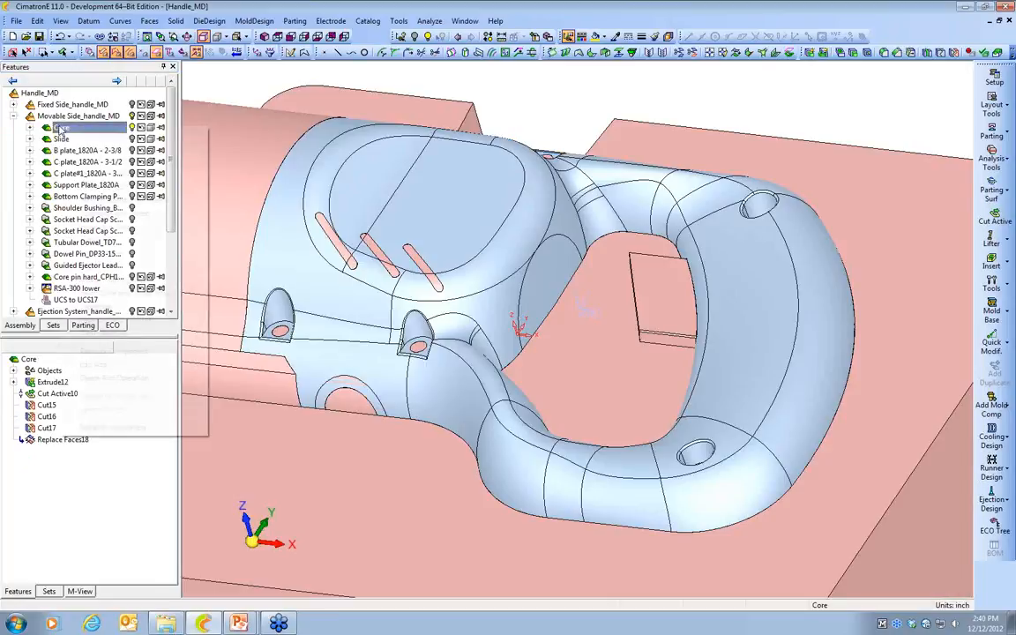
right_click(60, 129)
click(113, 266)
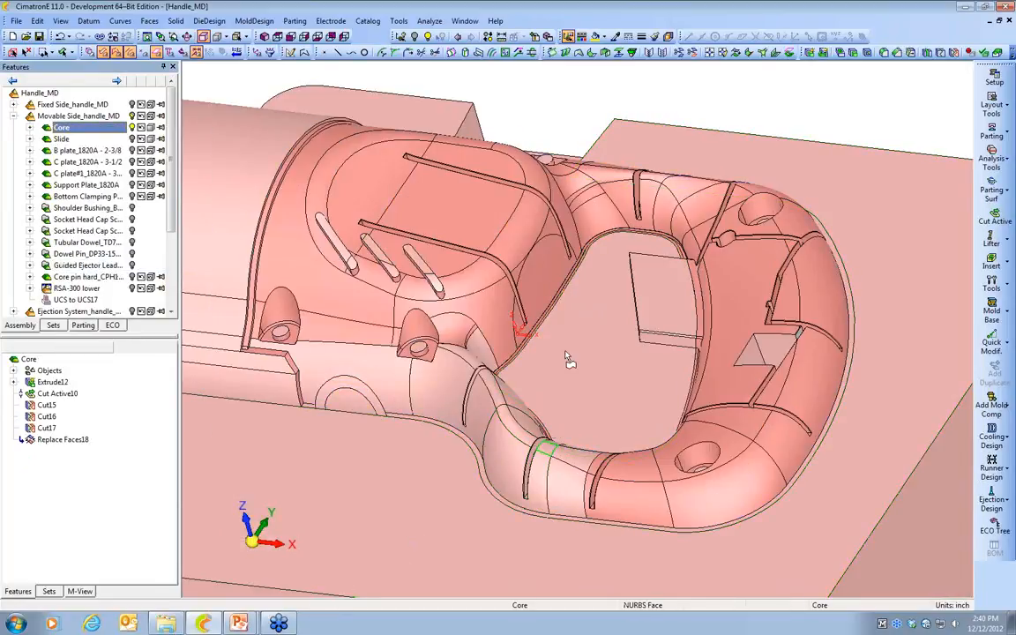
middle_drag(568, 358, 434, 486)
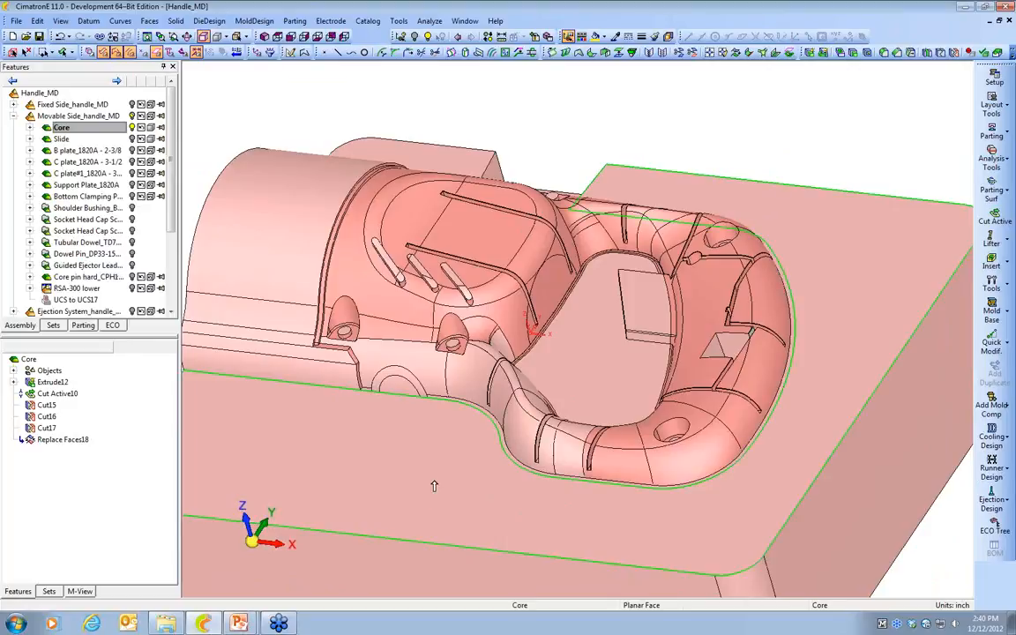
click(63, 440)
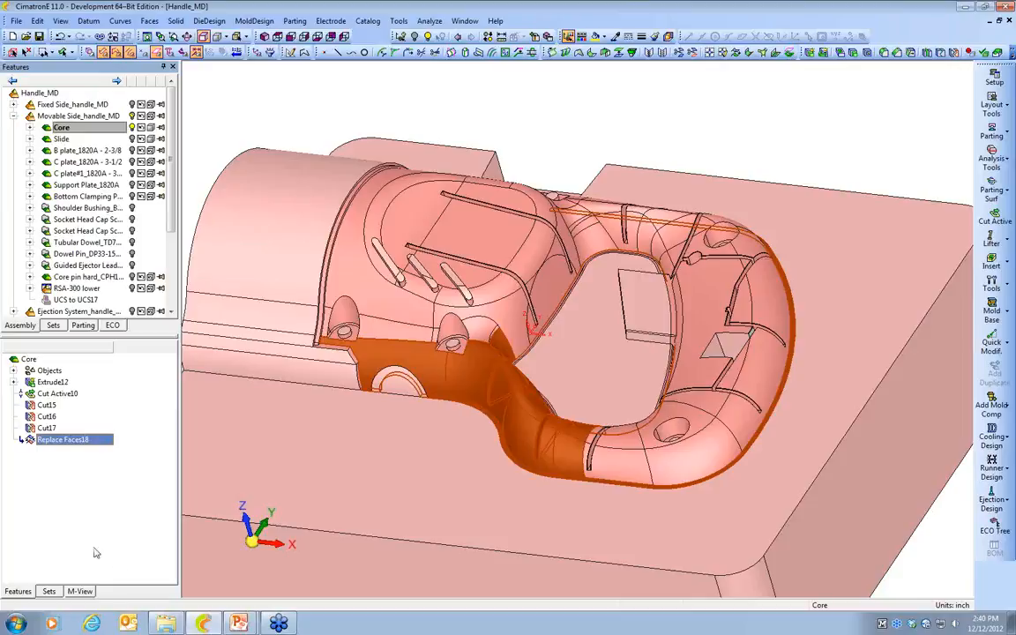
click(281, 140)
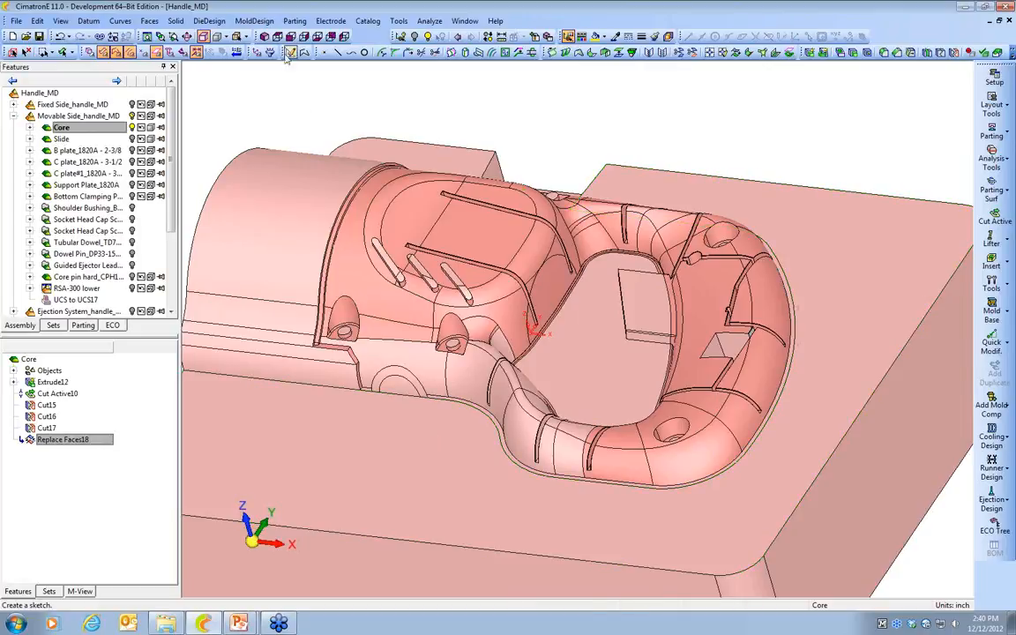
Trim the core's semicircular shutoff face at the lower edge of the handle with the flat parting face
click(149, 21)
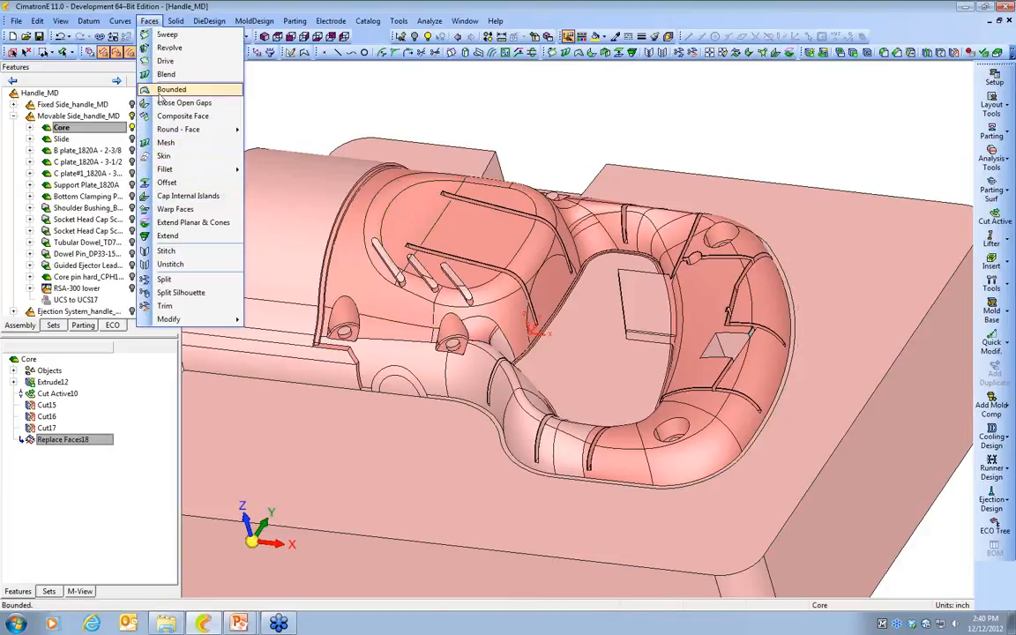
click(165, 305)
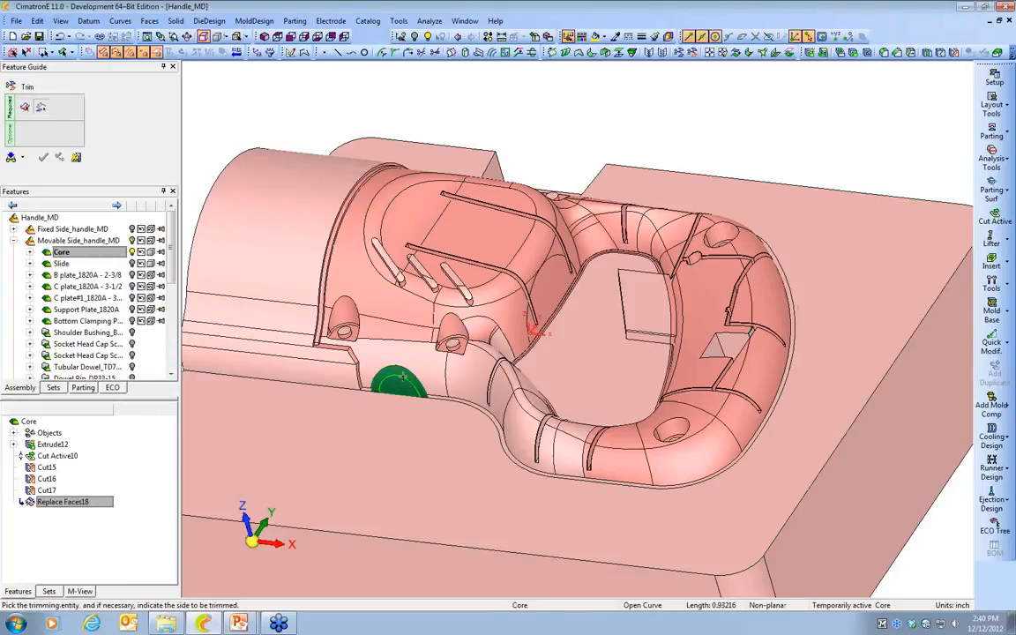
click(404, 468)
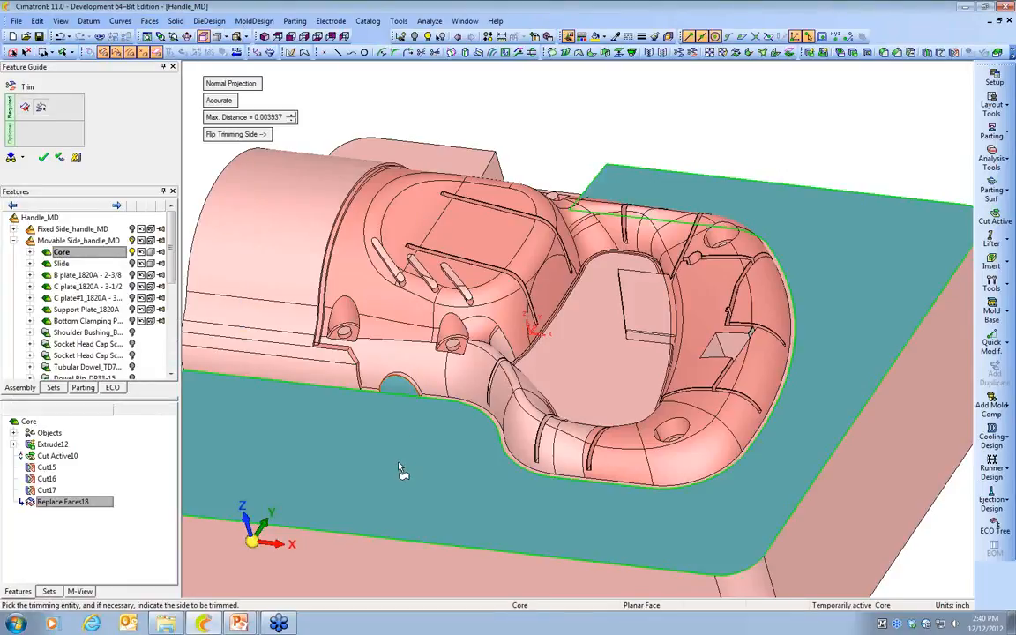
middle_click(399, 464)
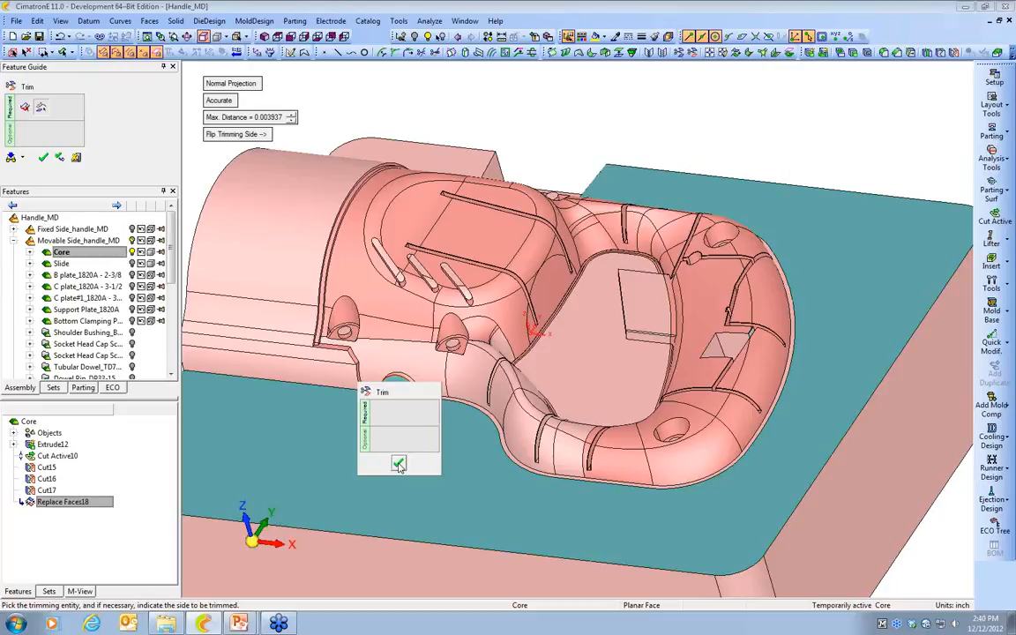
click(399, 465)
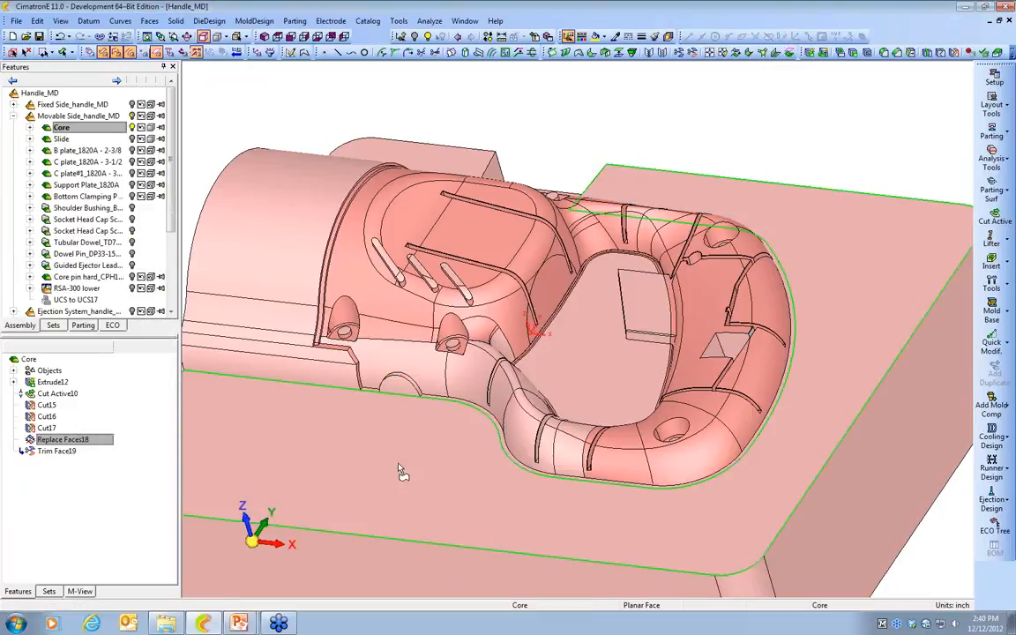
middle_drag(423, 487, 402, 521)
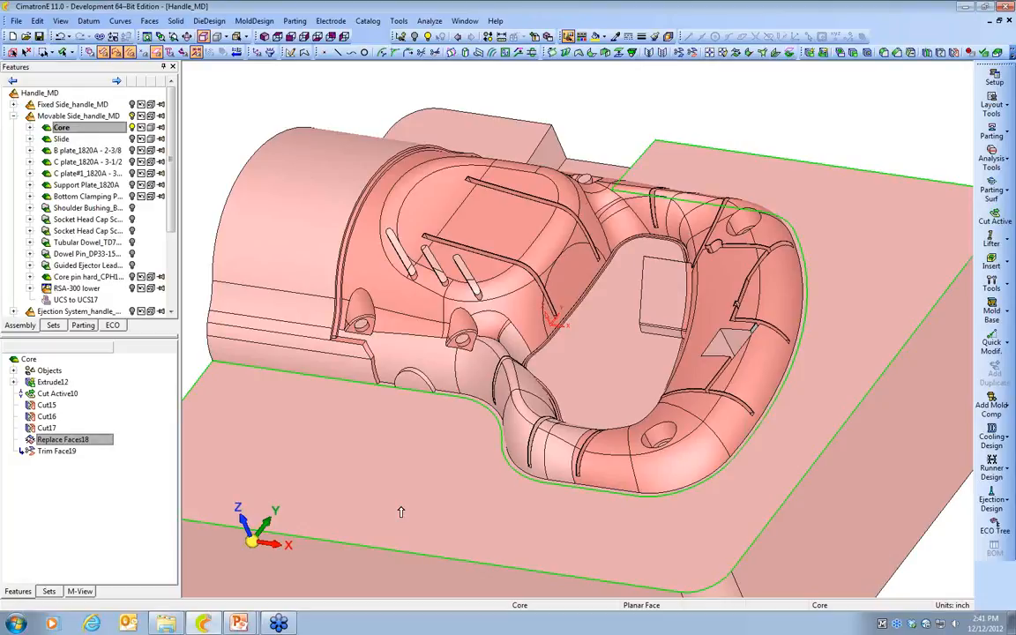
Update the rev4-rev5 comparison under ECO#4 and check the core for remaining differences around the lower handle and inner opening
click(112, 324)
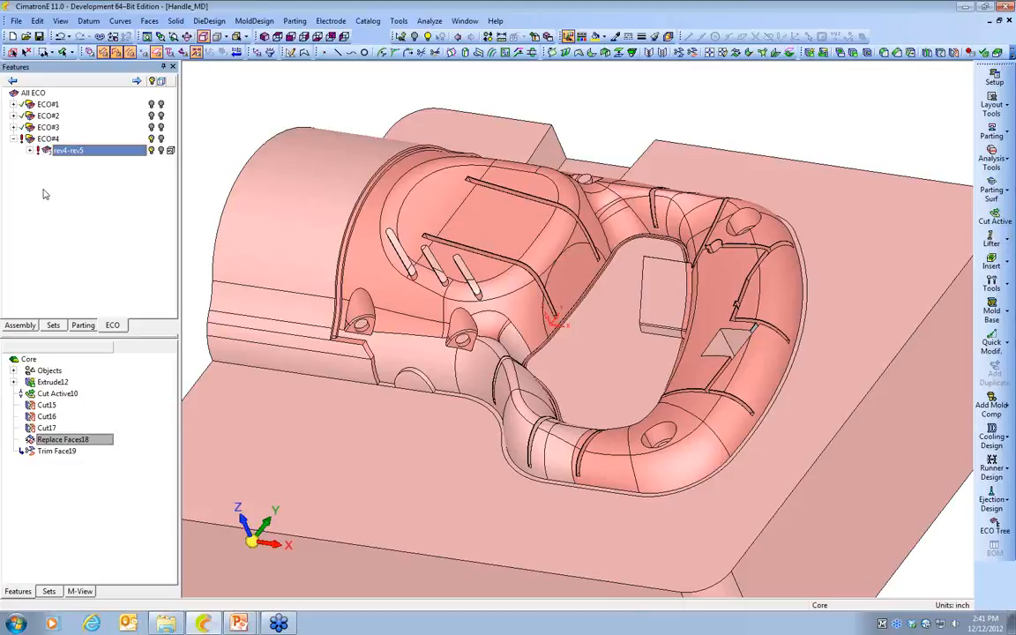
right_click(48, 150)
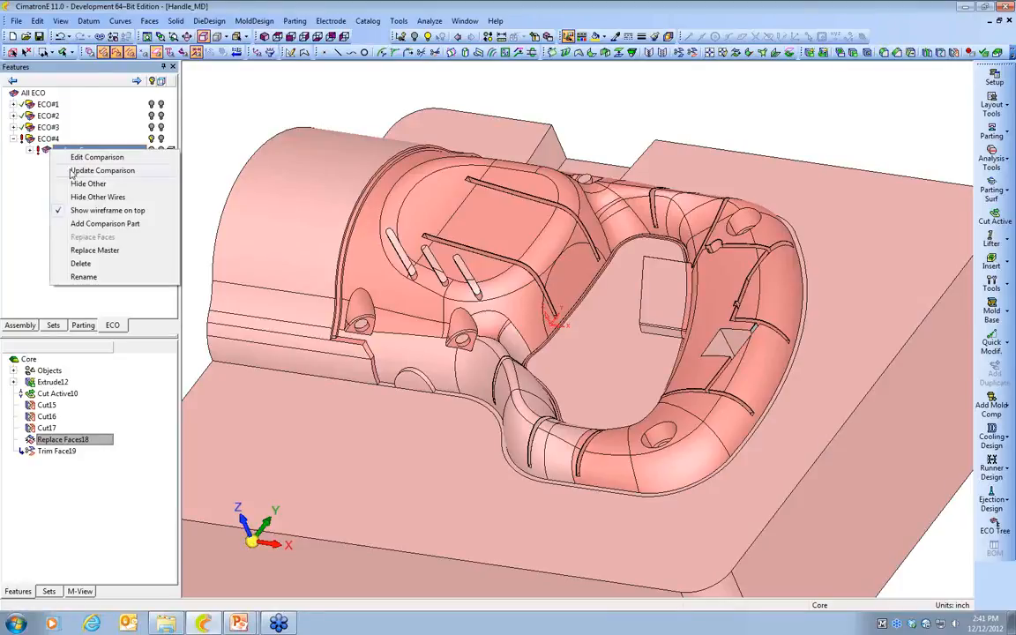
click(88, 171)
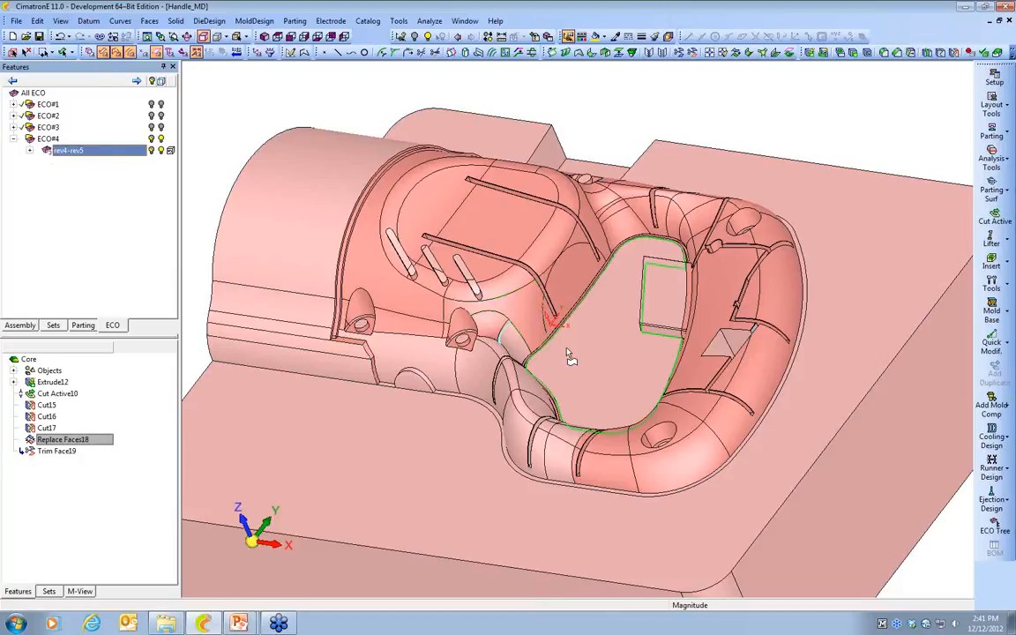
ctrl+right_drag(586, 407, 549, 337)
ctrl+drag(510, 373, 493, 362)
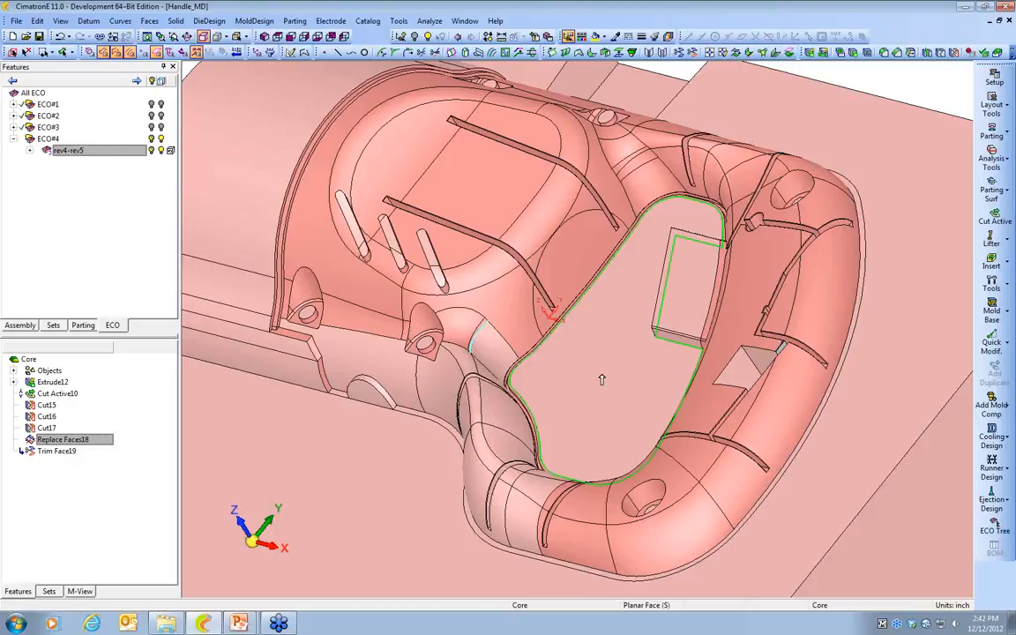
ctrl+right_drag(488, 289, 118, 222)
ctrl+middle_drag(119, 223, 203, 219)
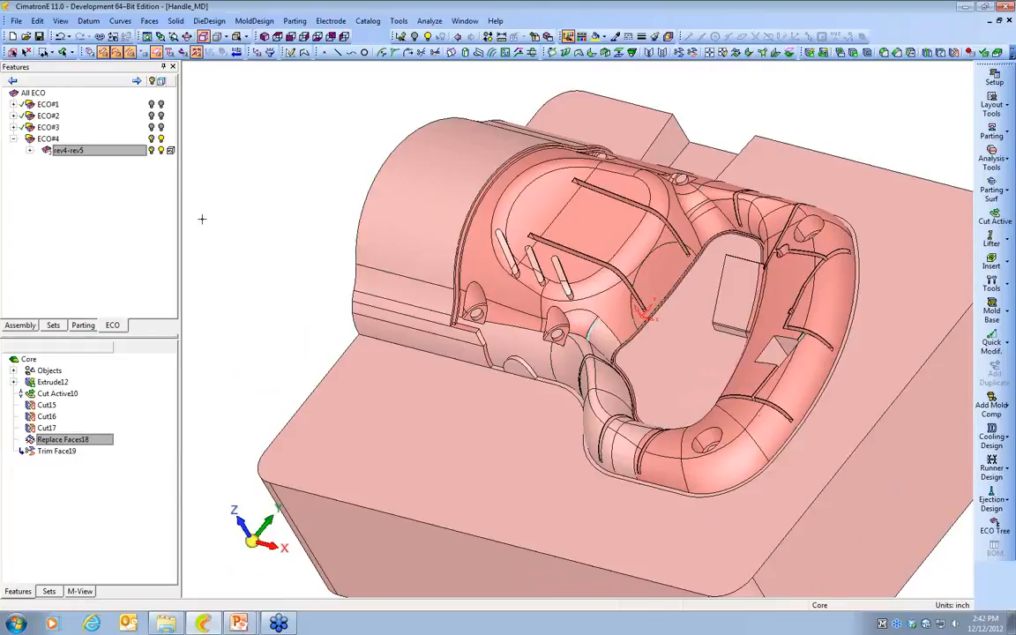
key(alt+Tab)
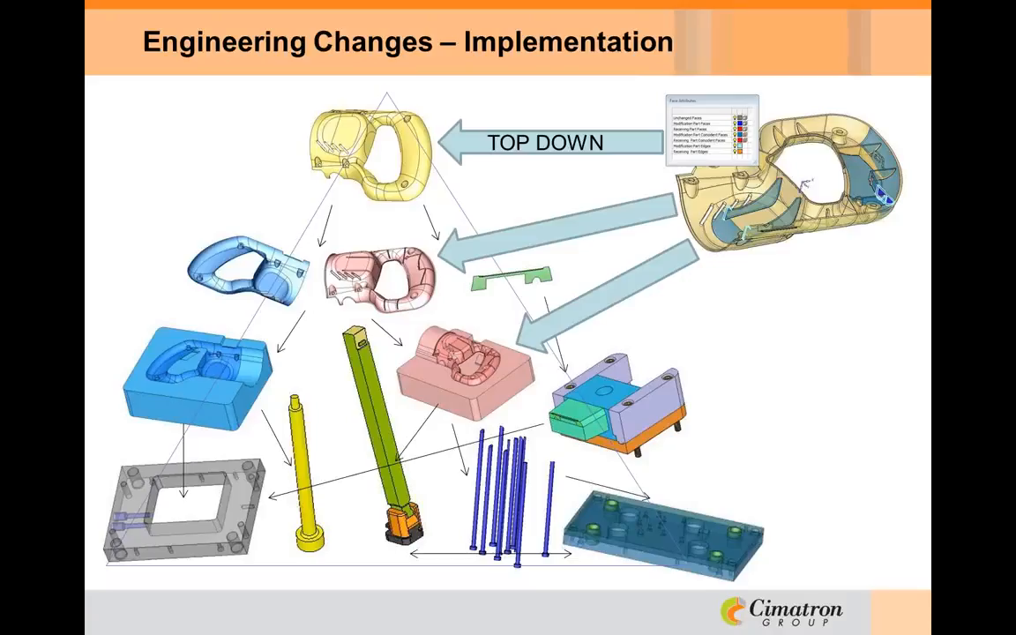
key(Right)
key(Right)
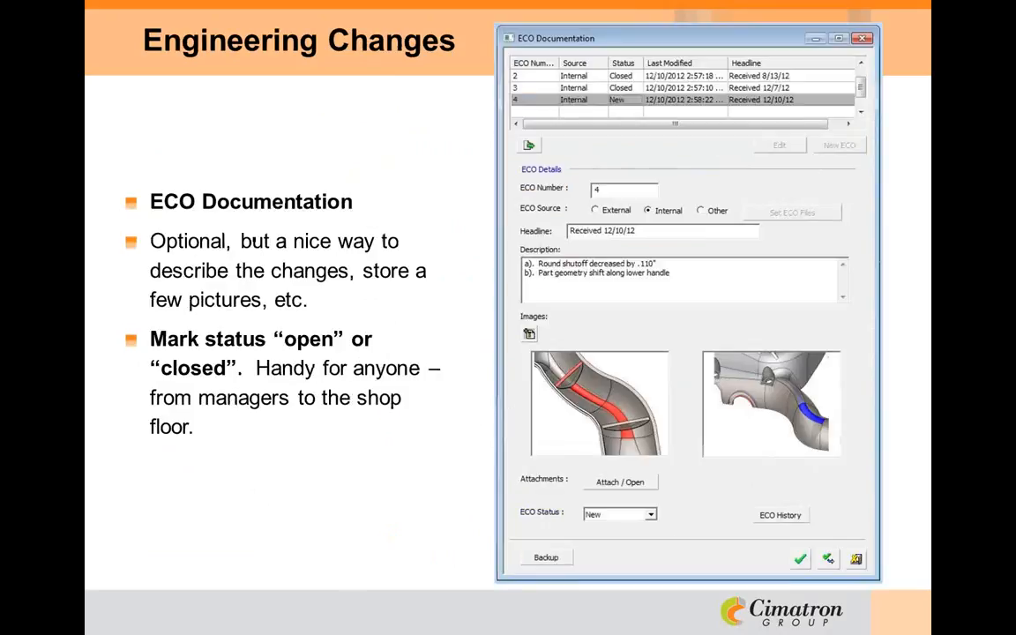